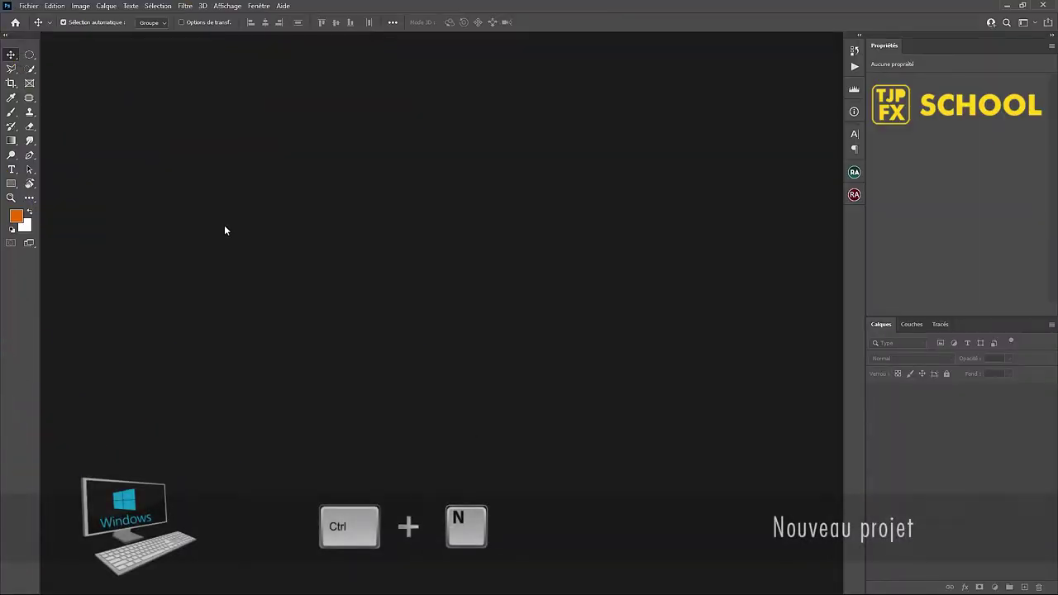
Step: Create a new document named R1, 2000 × 2000 px at 300 ppi
key("ctrl+n")
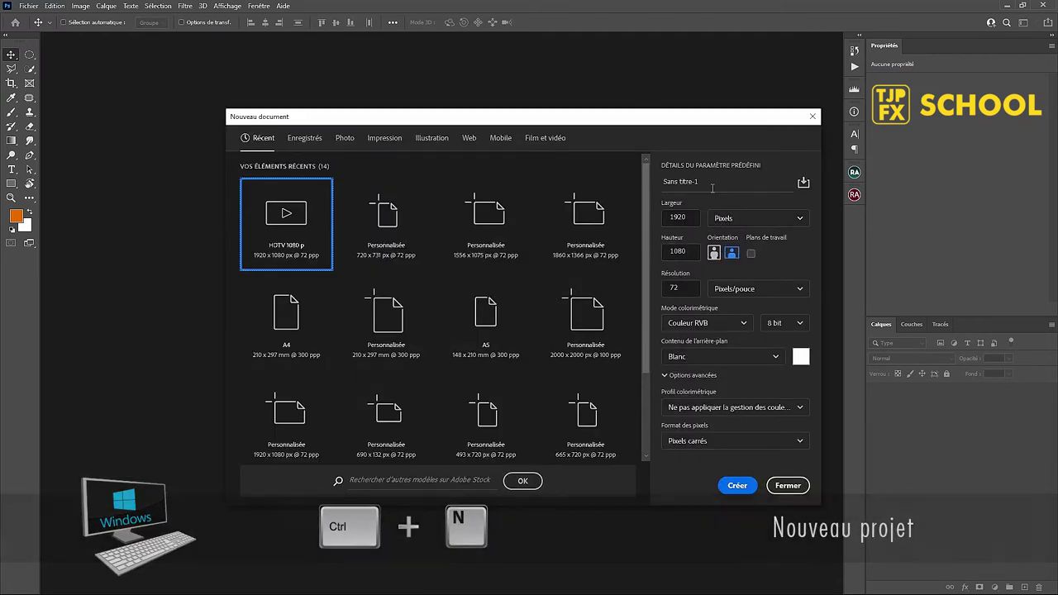
type("R1")
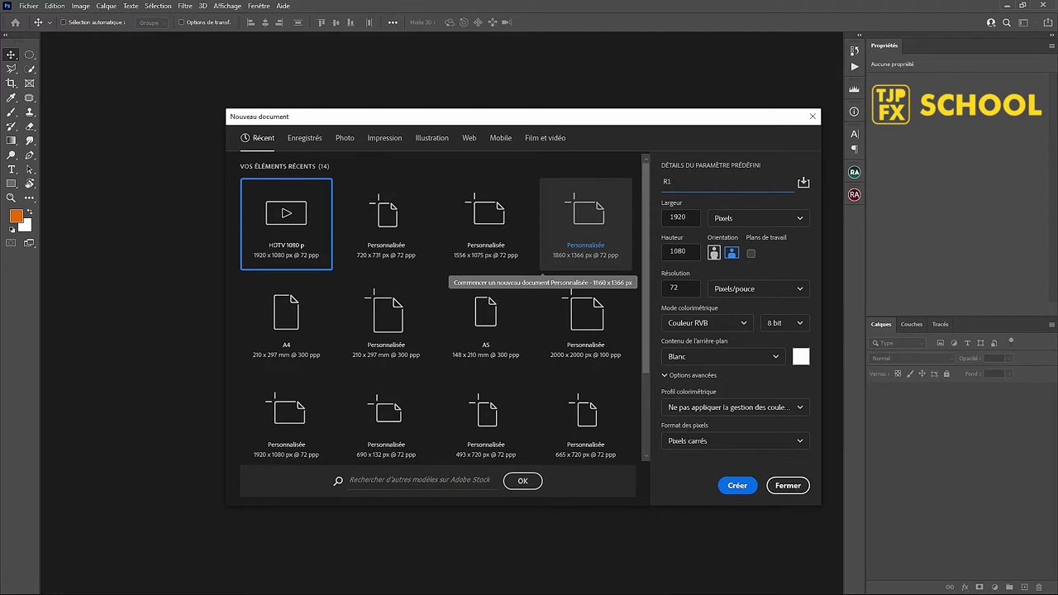
key("Tab")
type("2000")
key("Tab")
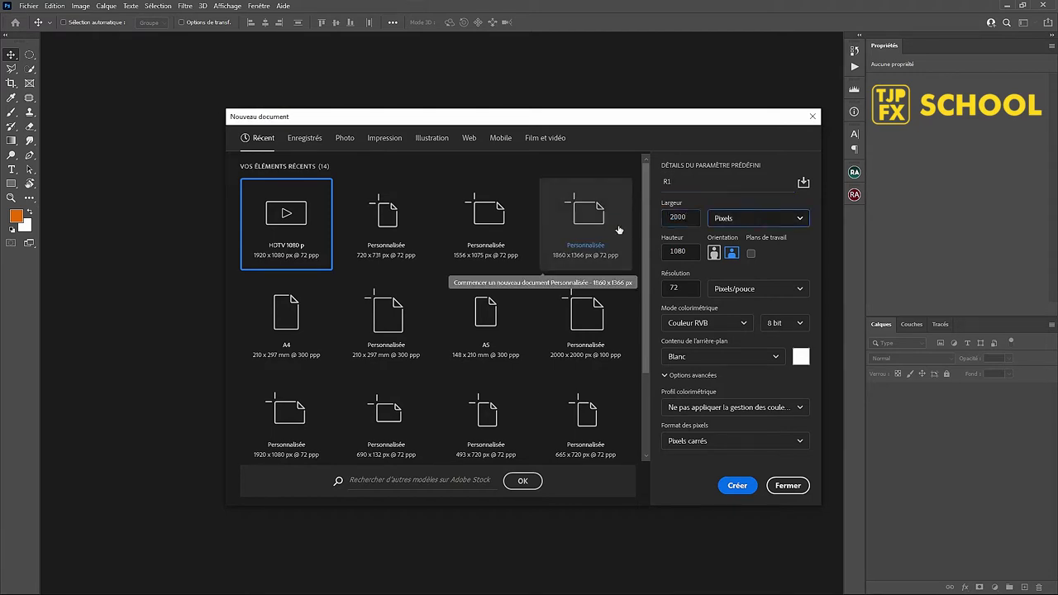
key("Tab")
type("2000")
key("Tab")
type("300")
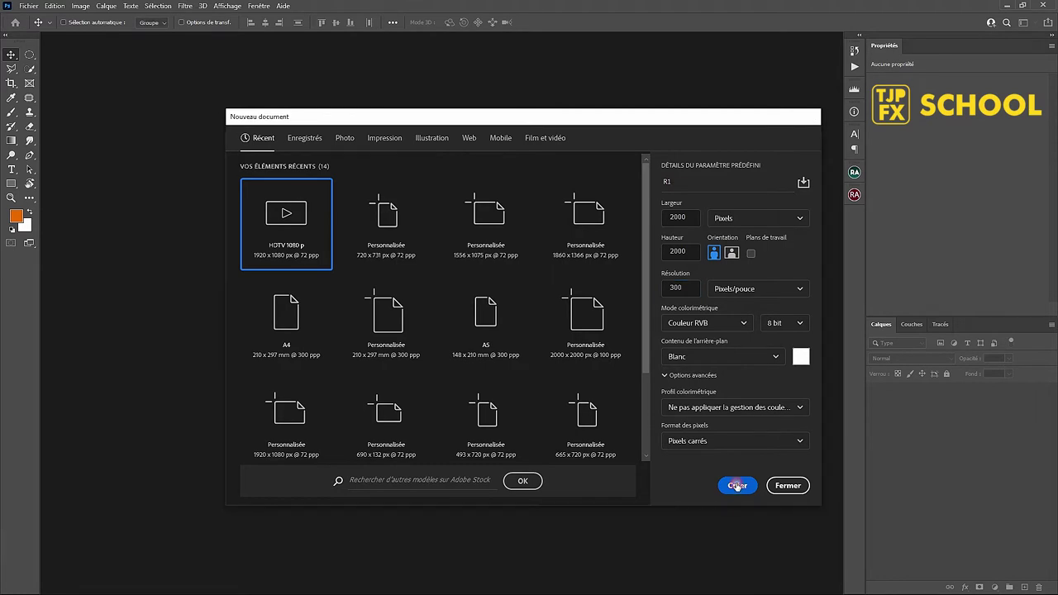
left_click(737, 485)
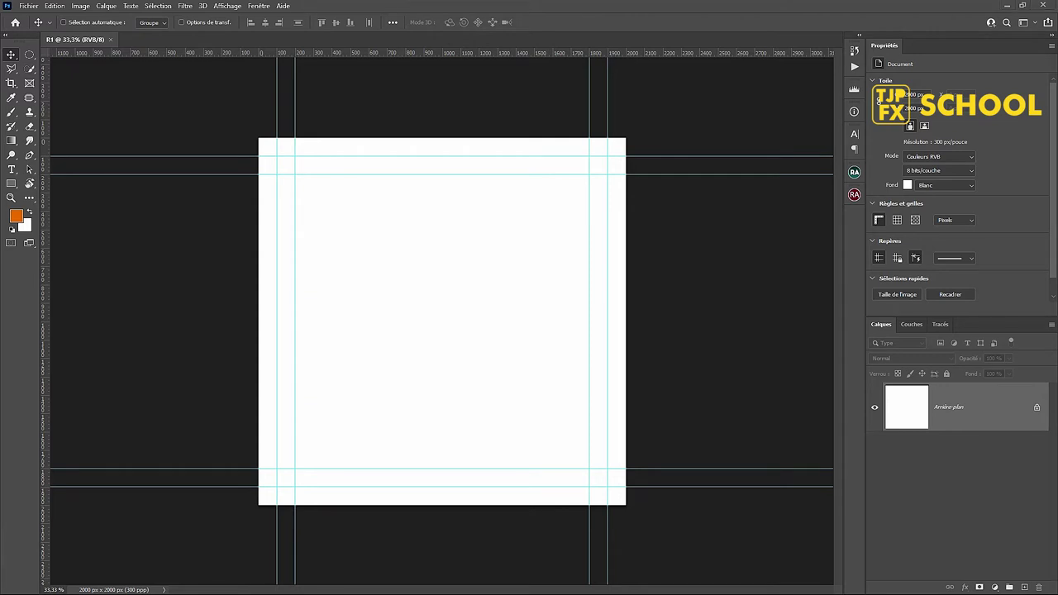
Step: Import and embed the student-with-backpack photo (image 192) onto the R1 canvas
left_click(29, 7)
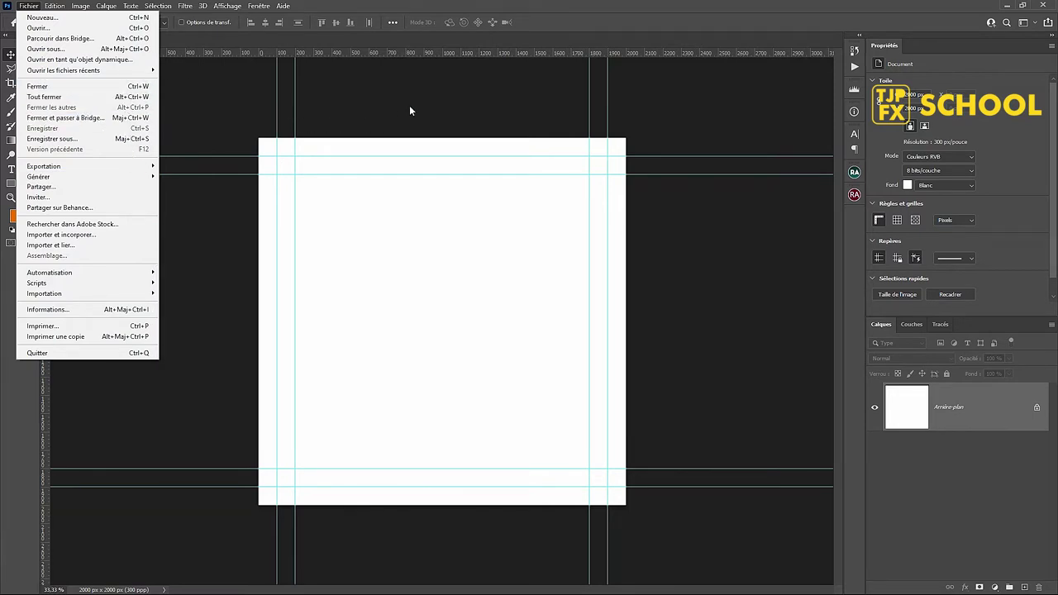
left_click(142, 234)
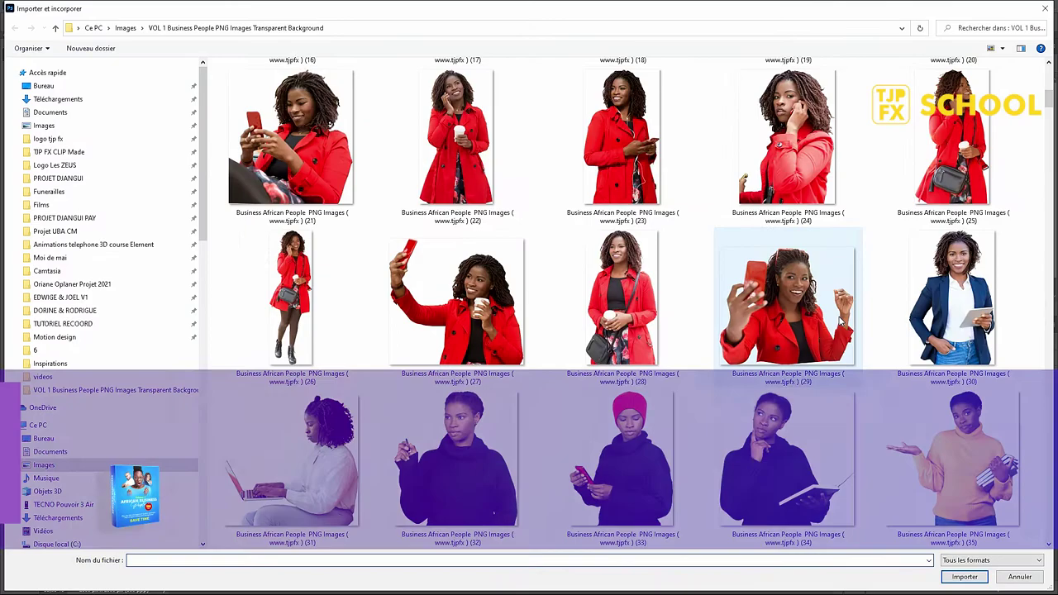
left_click_drag(1048, 99, 1051, 353)
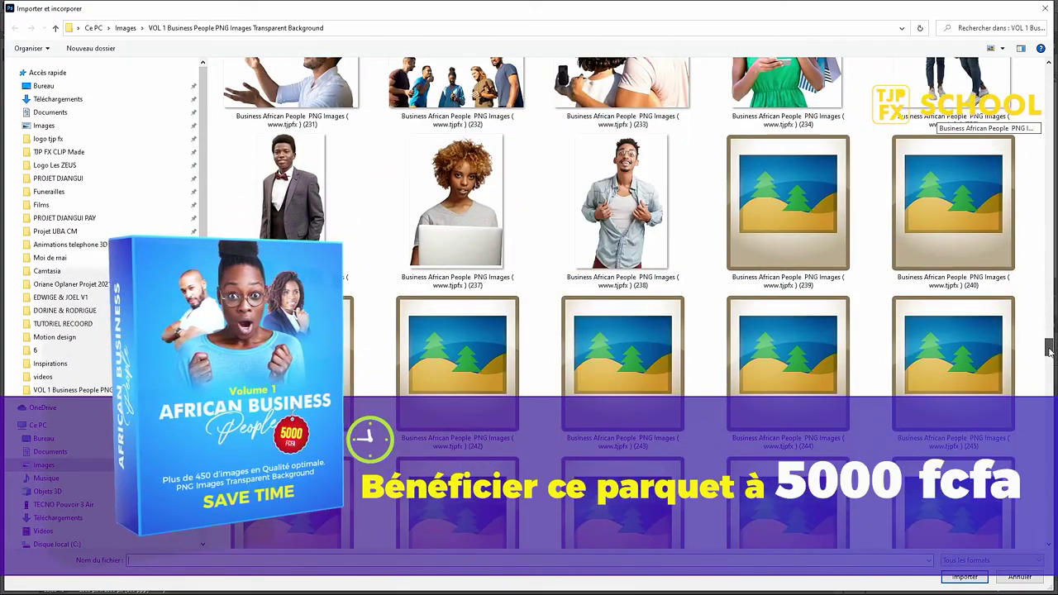
mouse_move(1050, 353)
left_mouse_down()
mouse_move(1051, 536)
mouse_move(1049, 340)
mouse_move(1046, 292)
mouse_move(1034, 295)
left_mouse_up()
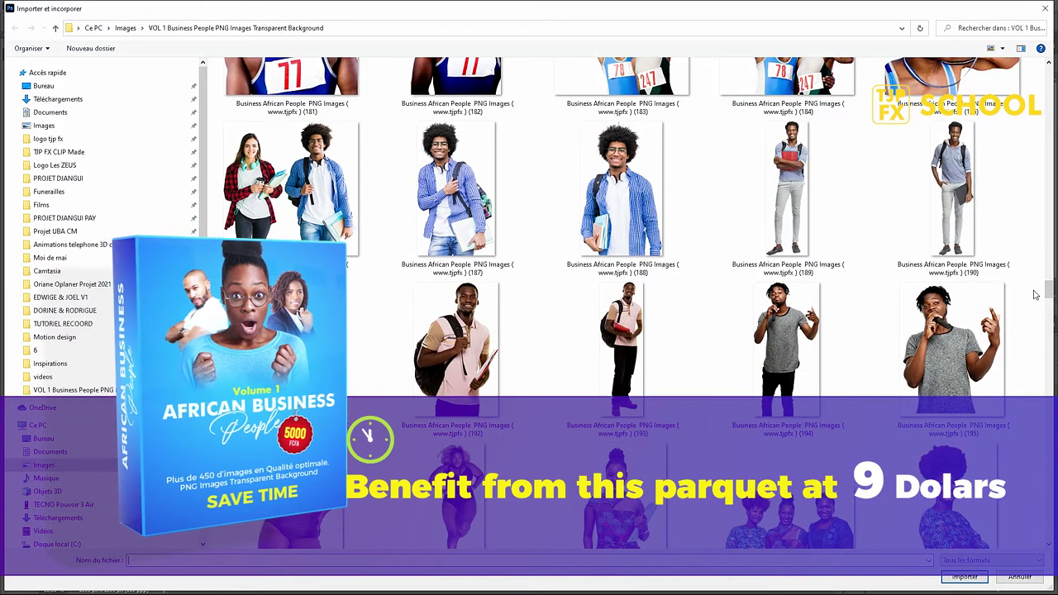
left_click(495, 351)
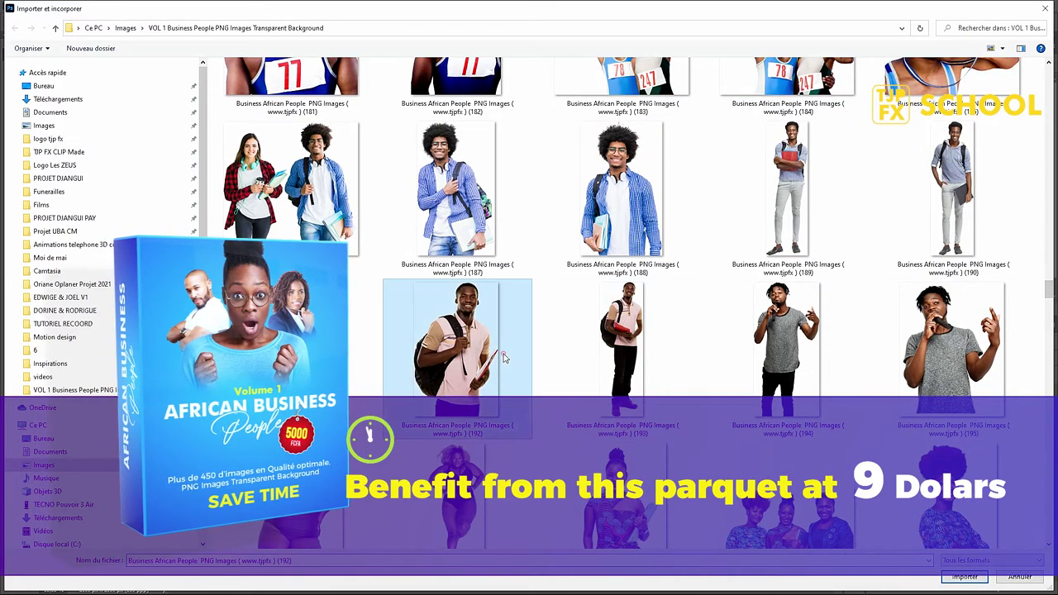
key("Return")
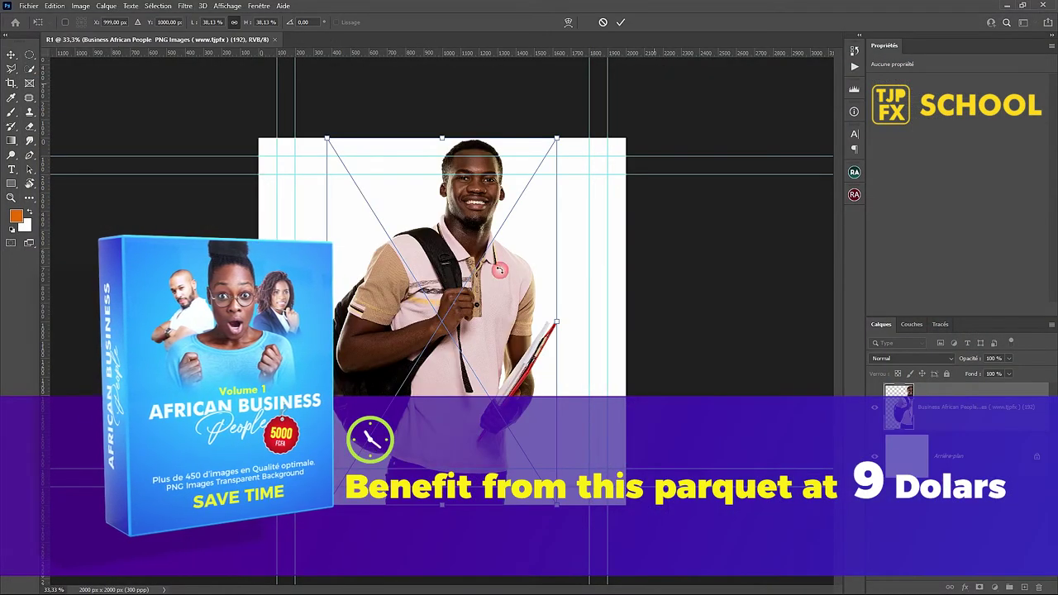
Step: Commit the placed photo, shrink it, and shift it to the right
left_click(621, 22)
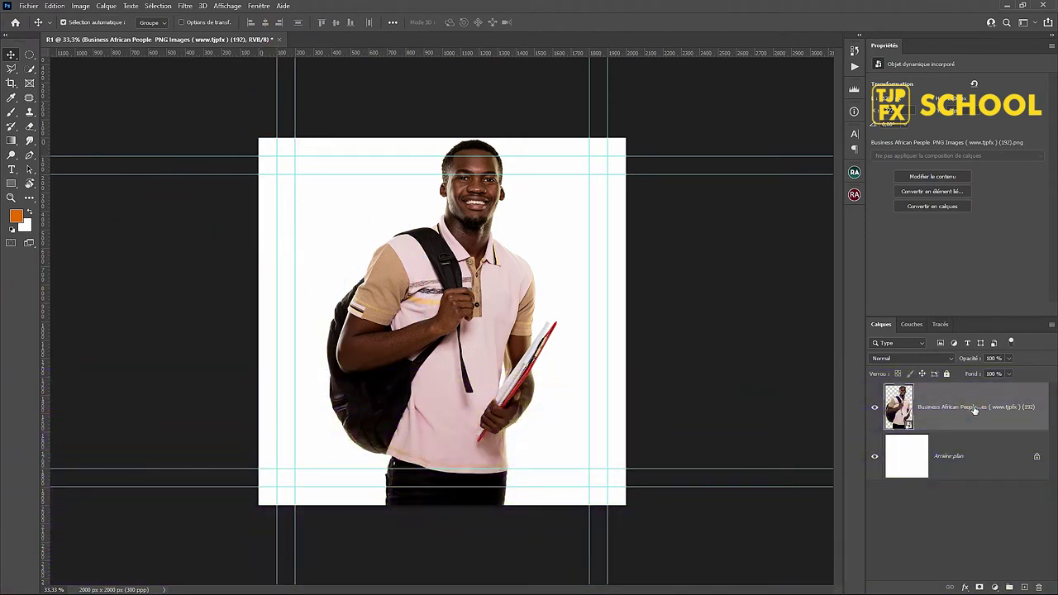
left_click(551, 348)
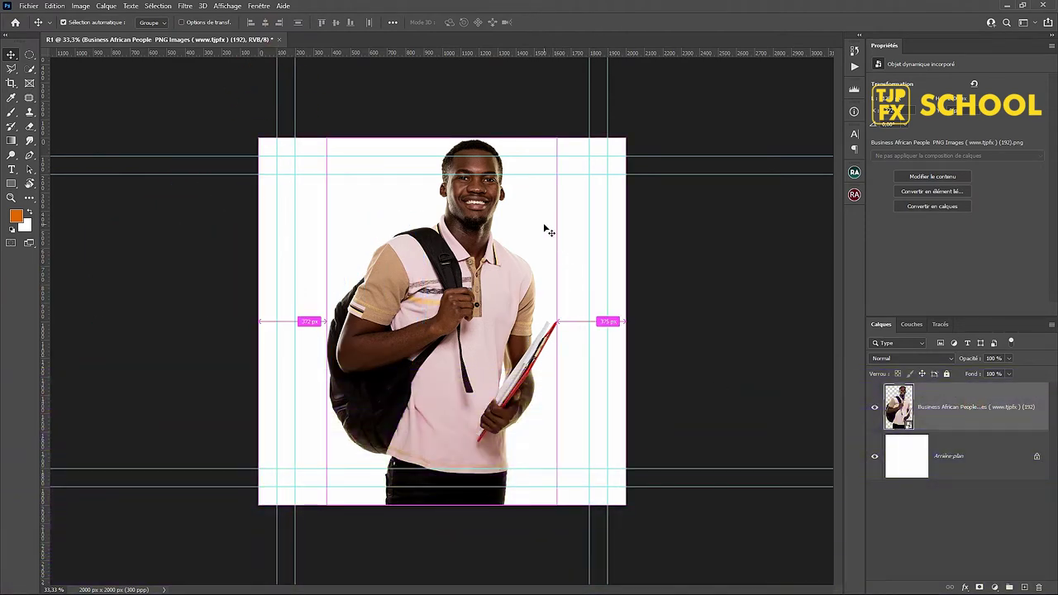
key("ctrl+t")
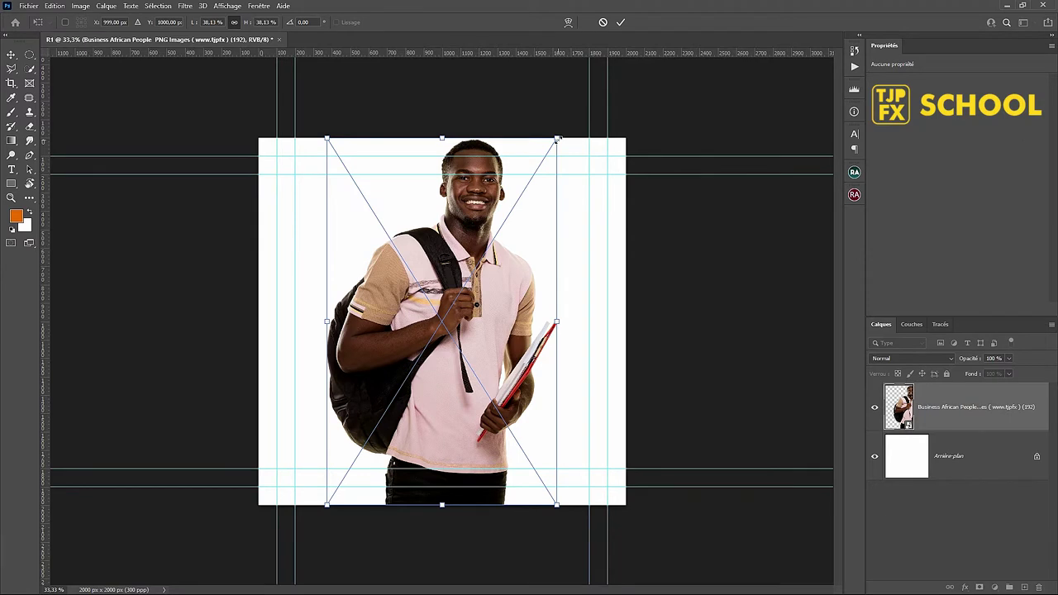
left_click_drag(558, 141, 519, 212)
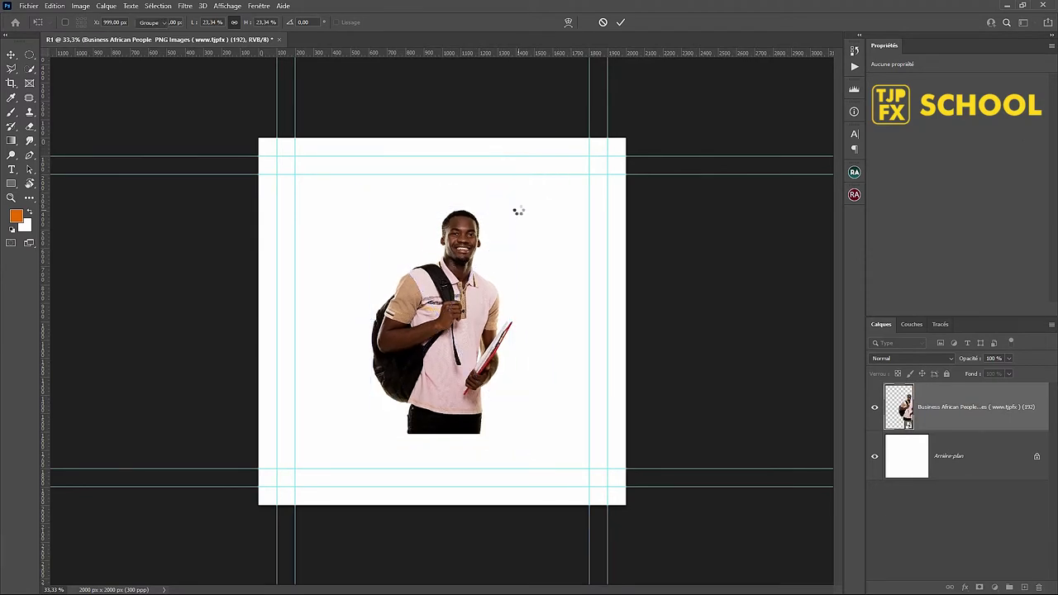
key("Return")
left_click_drag(468, 252, 545, 252)
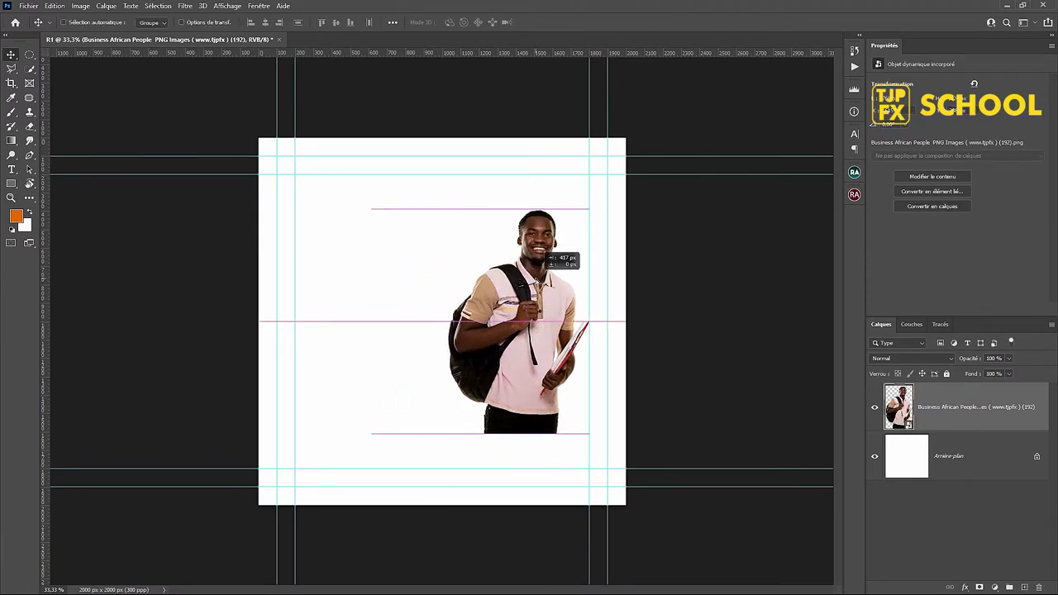
Step: Enlarge the photo slightly to about 28% and move it down, cut off at the bottom edge
key("ctrl+t")
left_click_drag(591, 206, 607, 190)
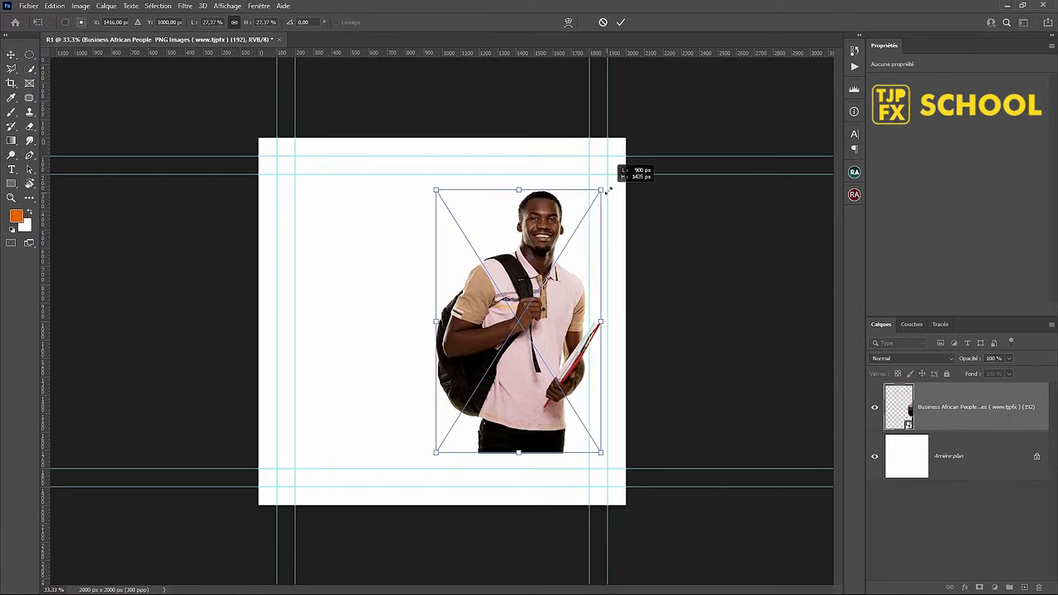
left_click_drag(597, 311, 602, 362)
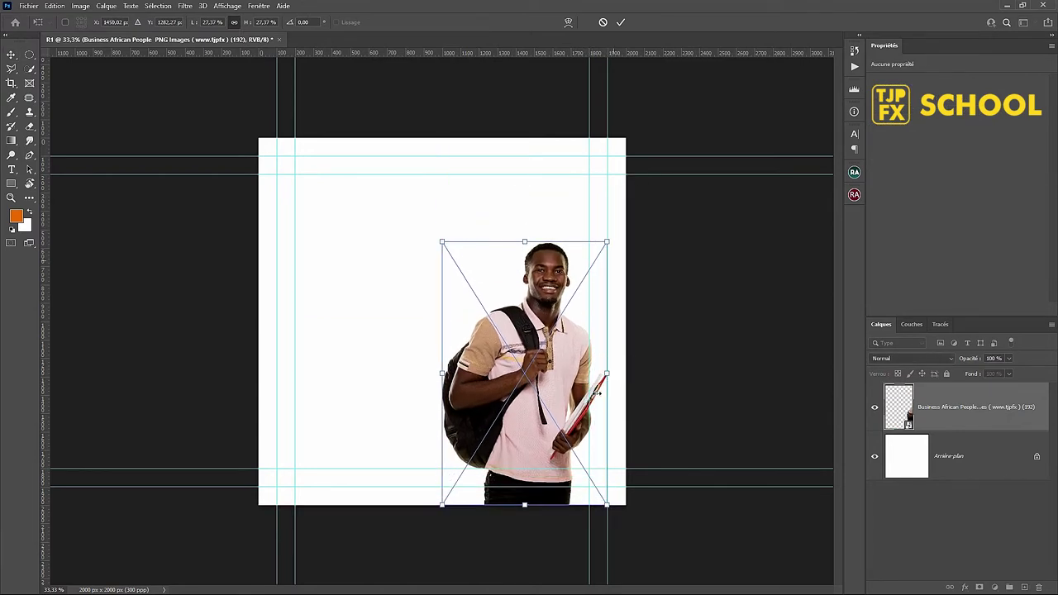
left_click_drag(609, 241, 616, 236)
key("Return")
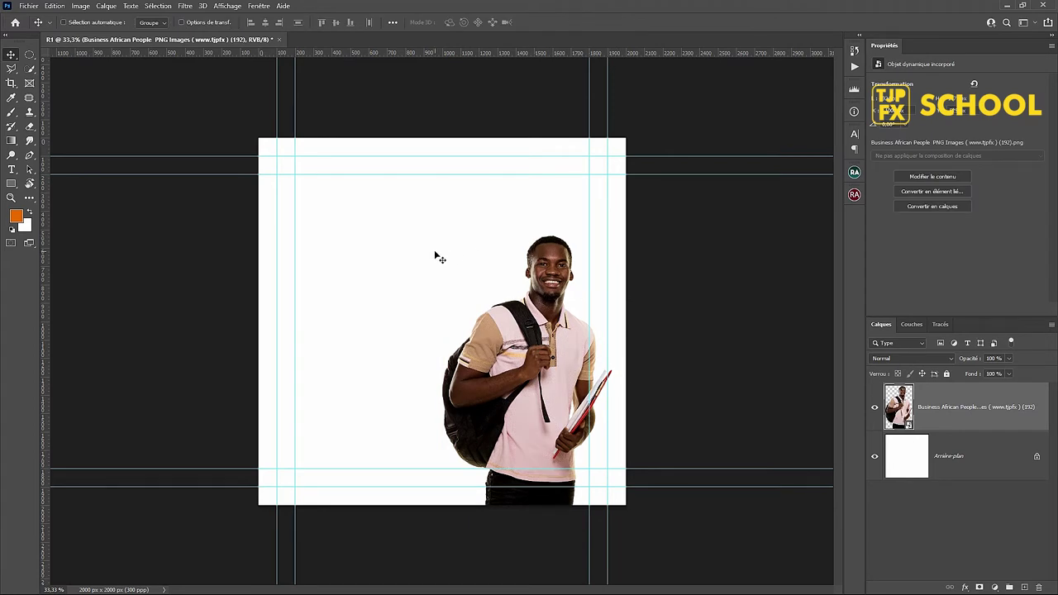
Step: Start a text line in the upper left with colour #282828 and 72 pt size
key("t")
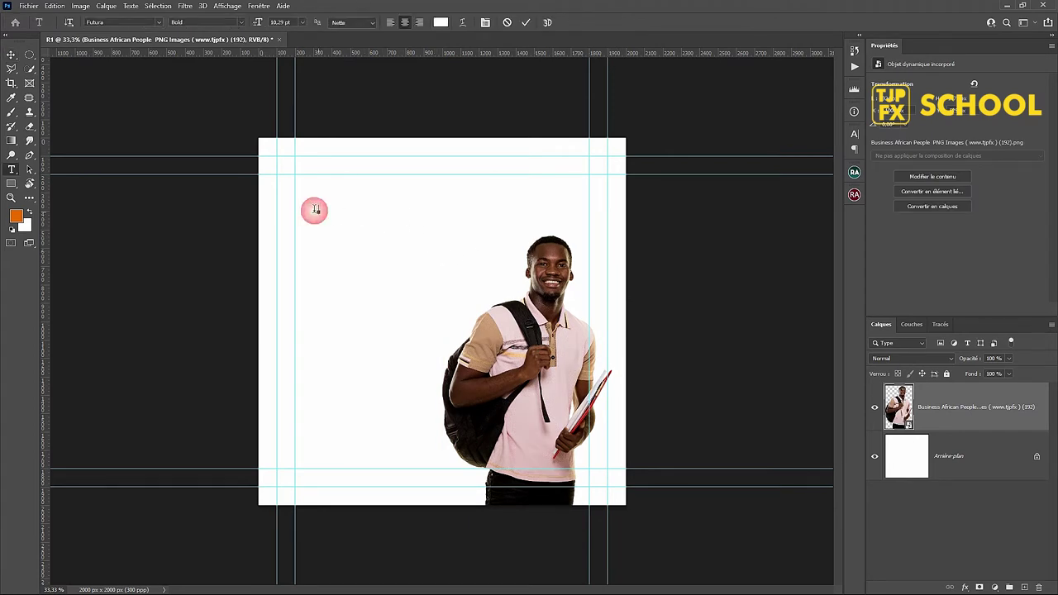
left_click(315, 210)
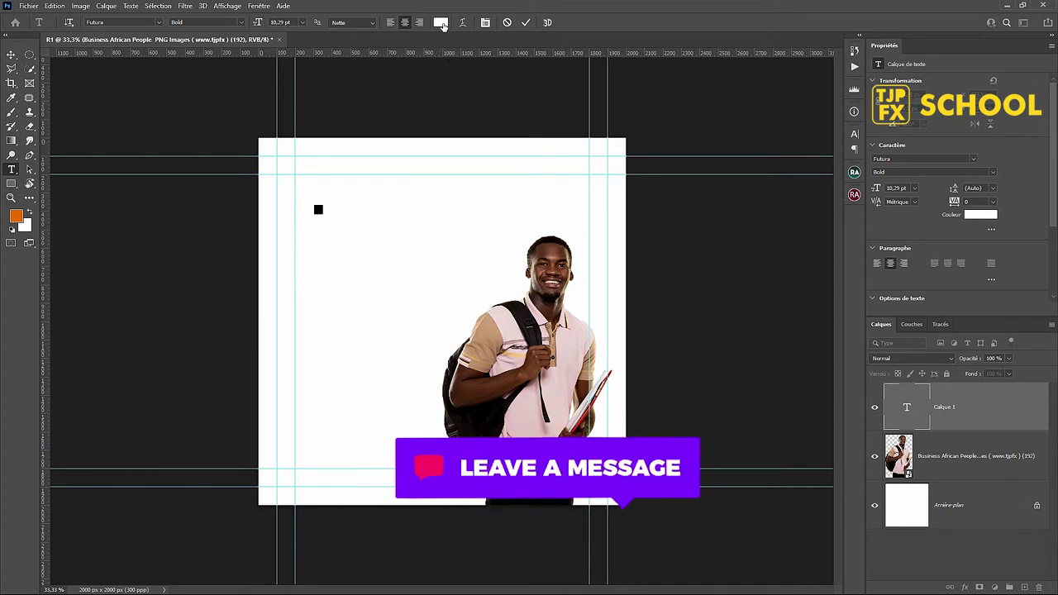
left_click(441, 23)
left_click(526, 114)
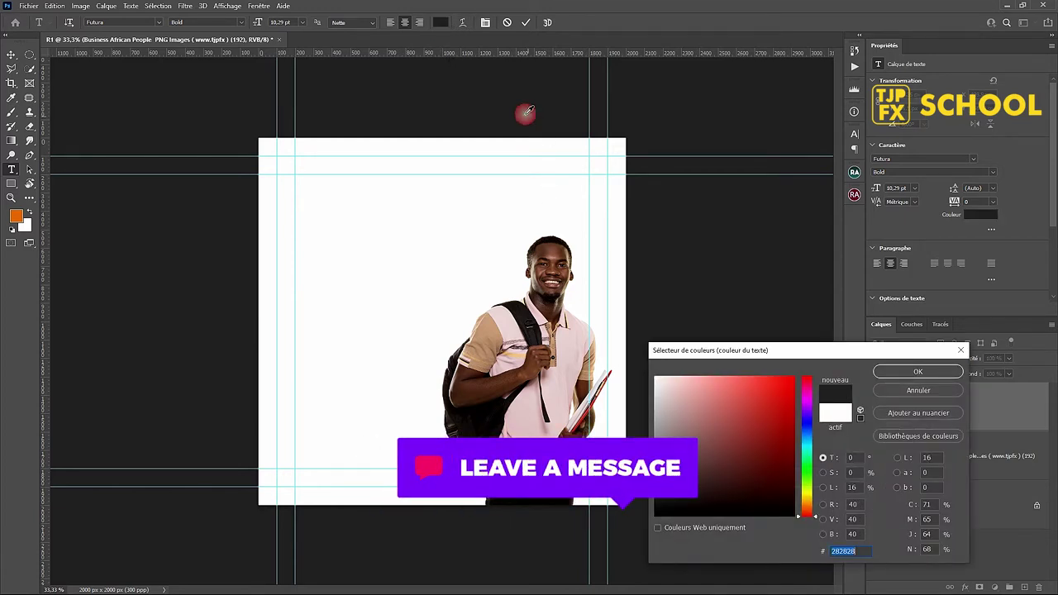
key("Return")
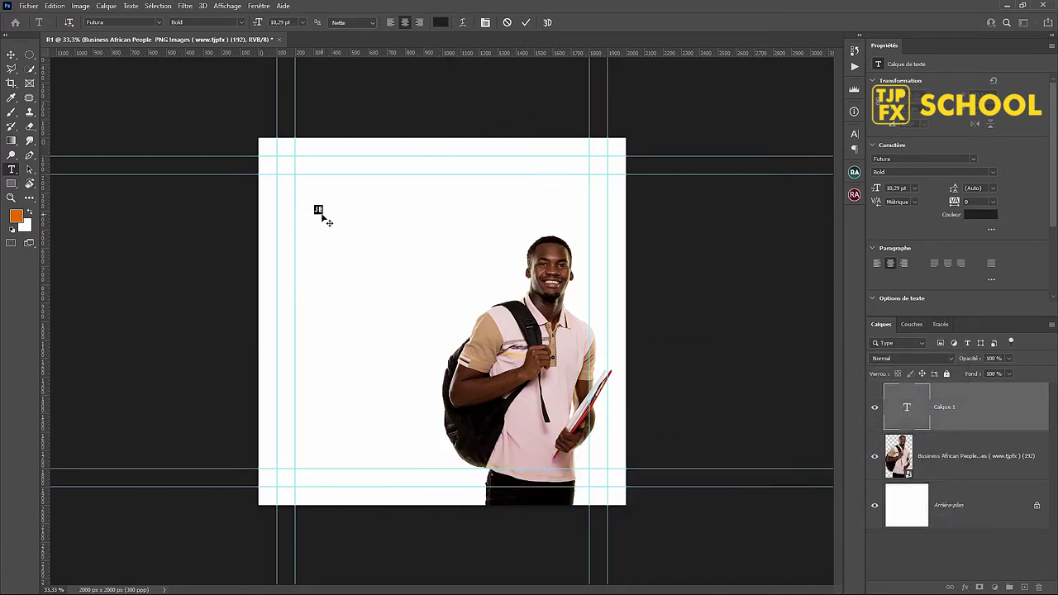
left_click(303, 22)
left_click(300, 165)
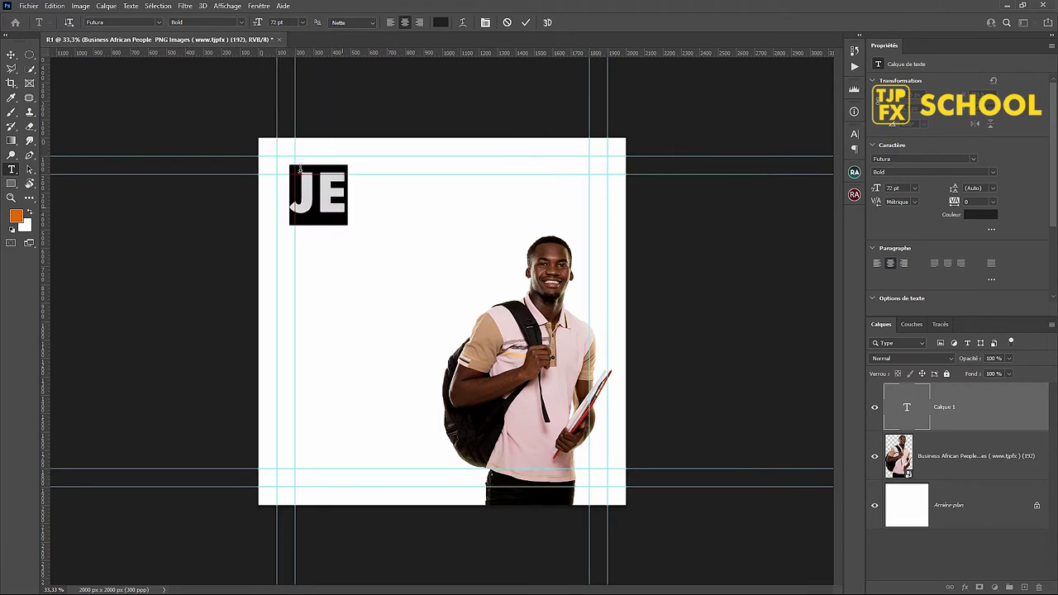
Step: Complete the text as JE PRÉPARE, commit it, and move it right and down
left_click(343, 198)
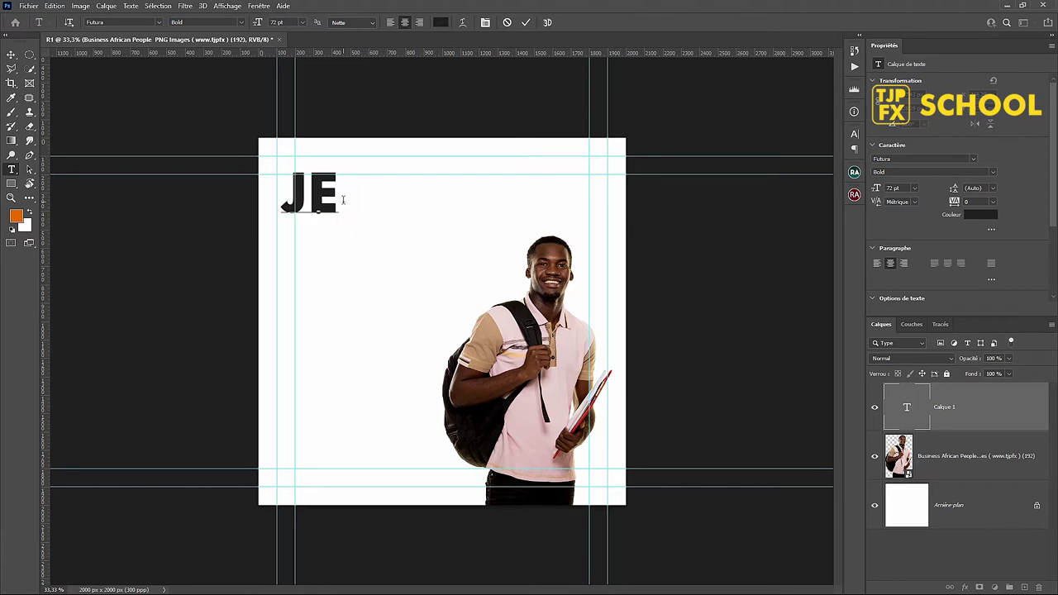
type("PRÉP")
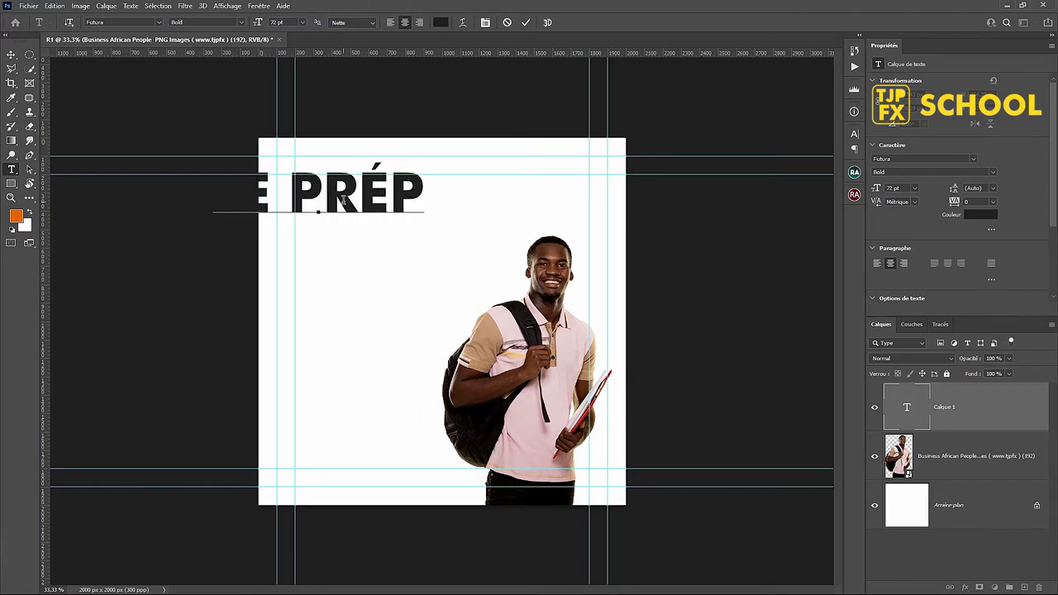
type("ARE")
key("ctrl+Return")
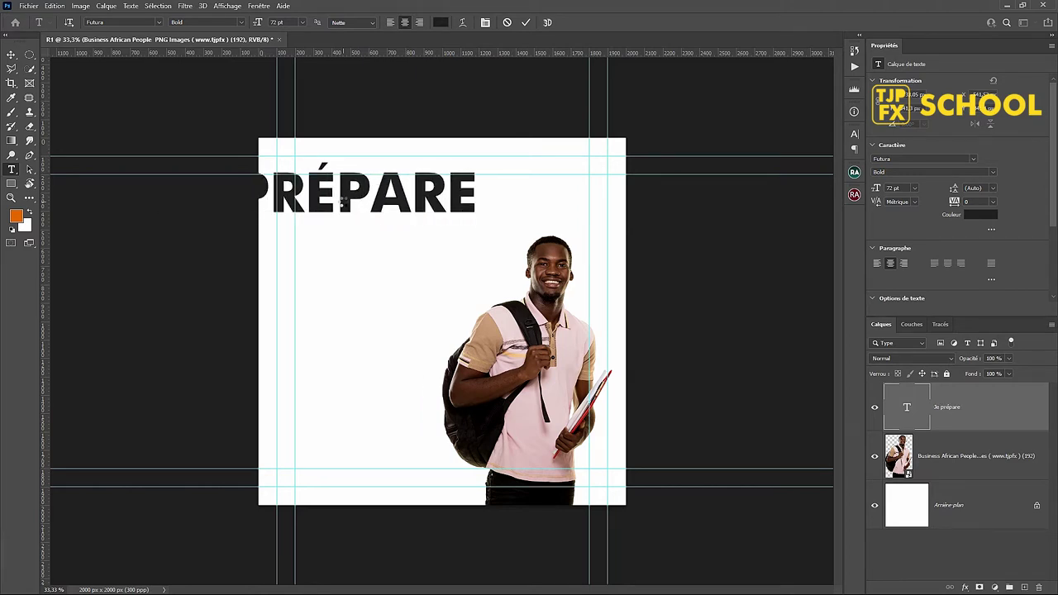
key("ctrl+t")
left_click_drag(405, 204, 479, 243)
Step: Shrink the JE PRÉPARE headline and move it up and left onto the guide
left_click_drag(554, 197, 476, 213)
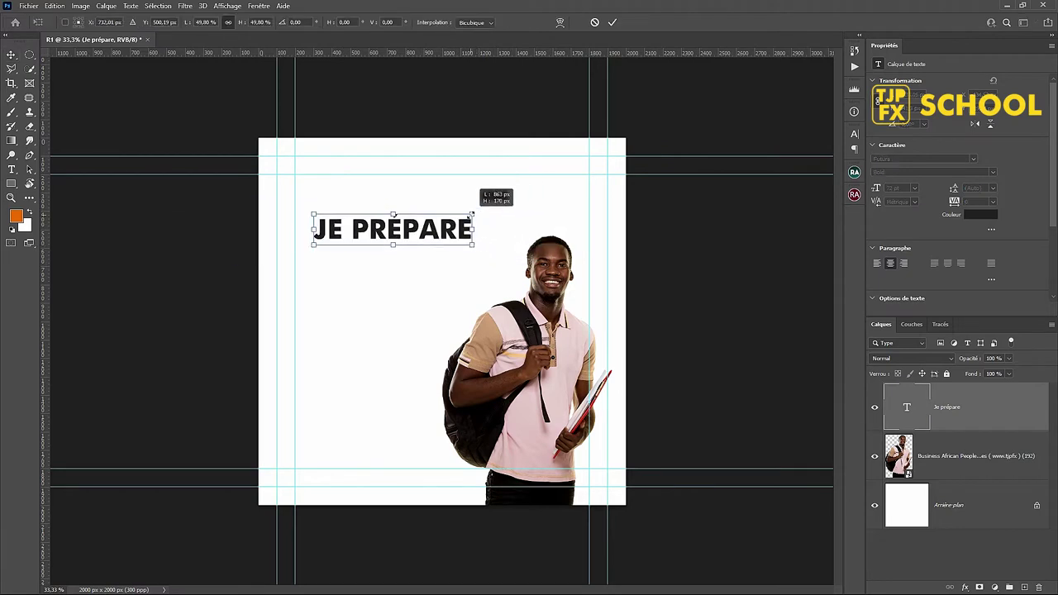
key("Return")
left_click_drag(427, 243, 410, 232)
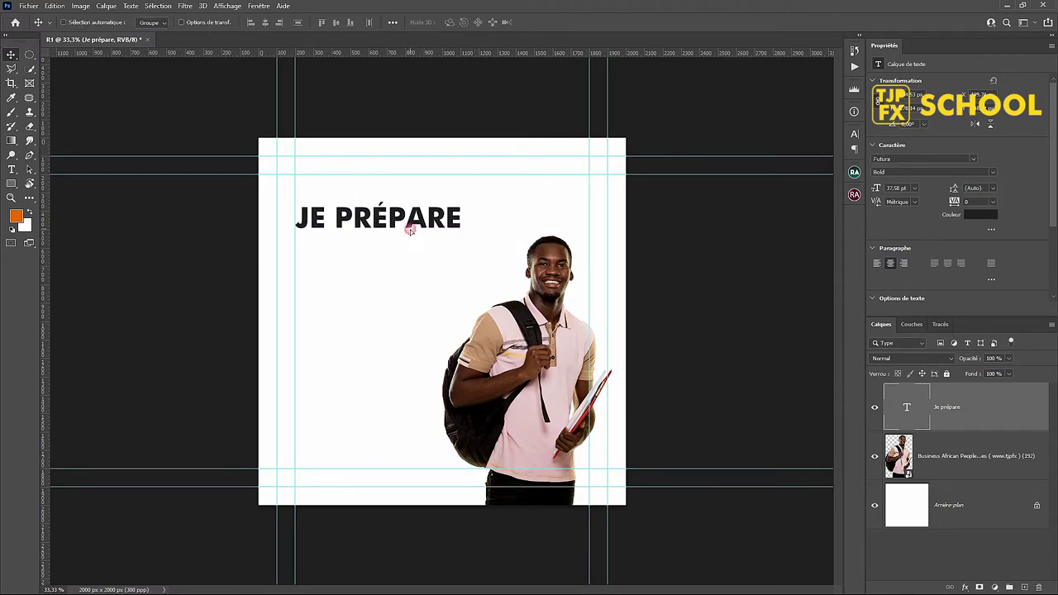
Step: Duplicate the headline below and retype it as MON PARCOURS VERS LA
left_click_drag(418, 232, 418, 265, "alt")
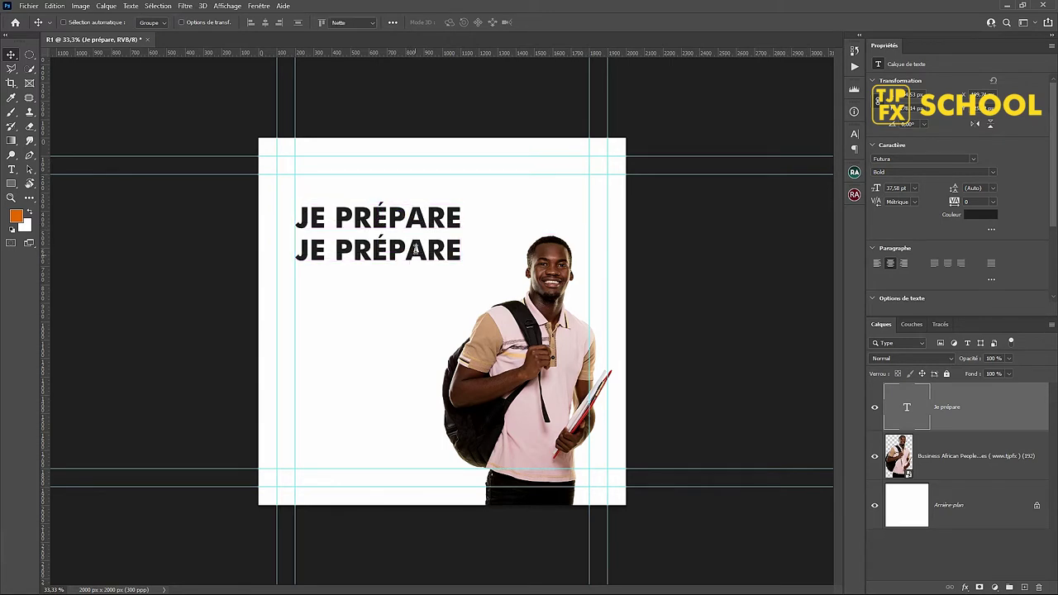
double_click(406, 250)
type("MO")
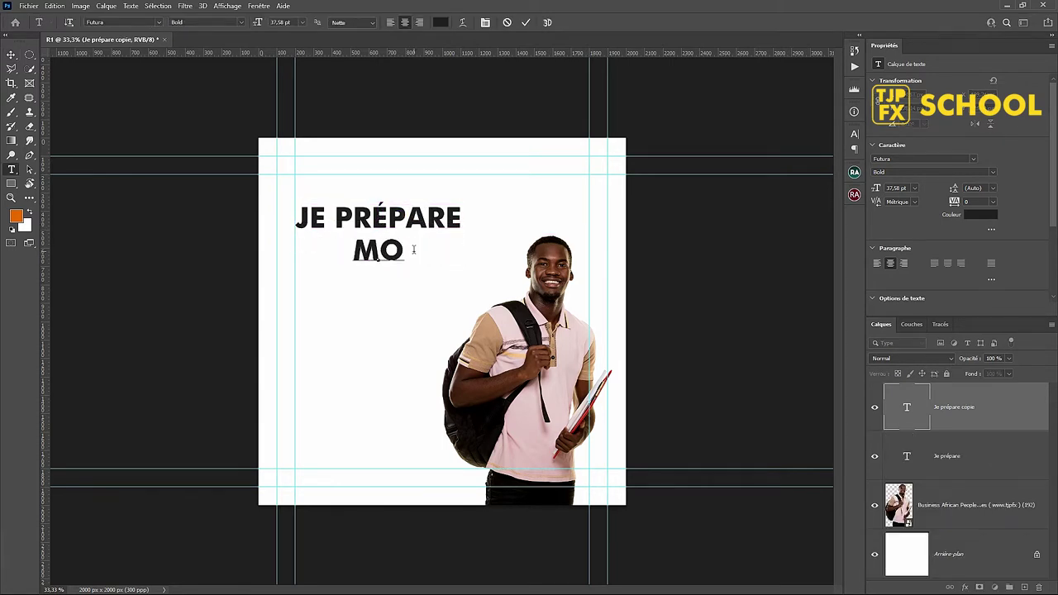
type("N PARCOURS")
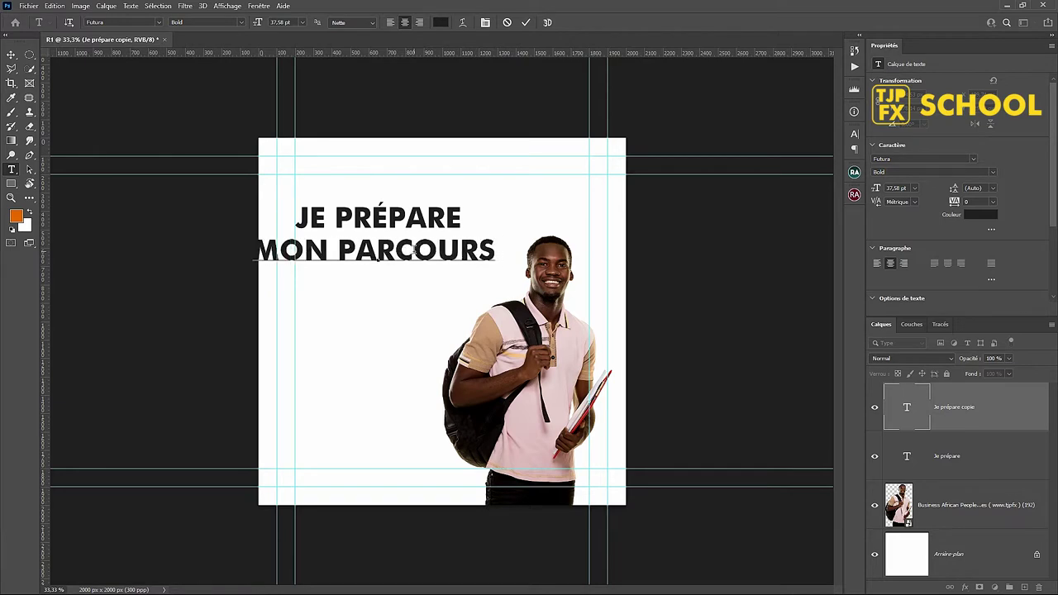
type(" VERS LA")
Step: Duplicate the line lower down and retype it as FORMATION D'AIDE–SOIGNAT
key("ctrl+Return")
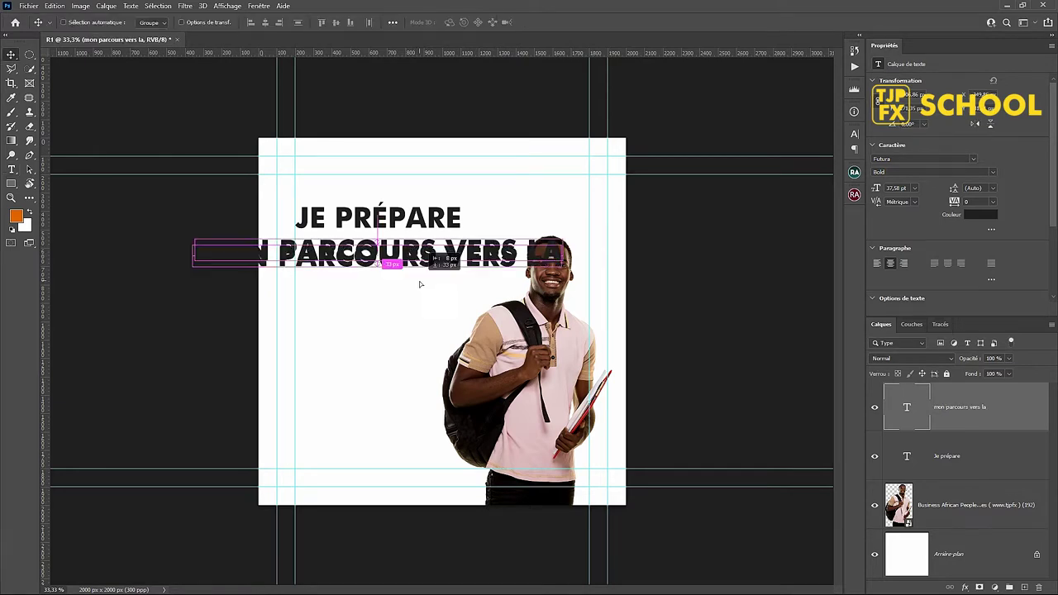
left_click_drag(413, 250, 422, 304)
key("ctrl+a")
type("FORMATION D")
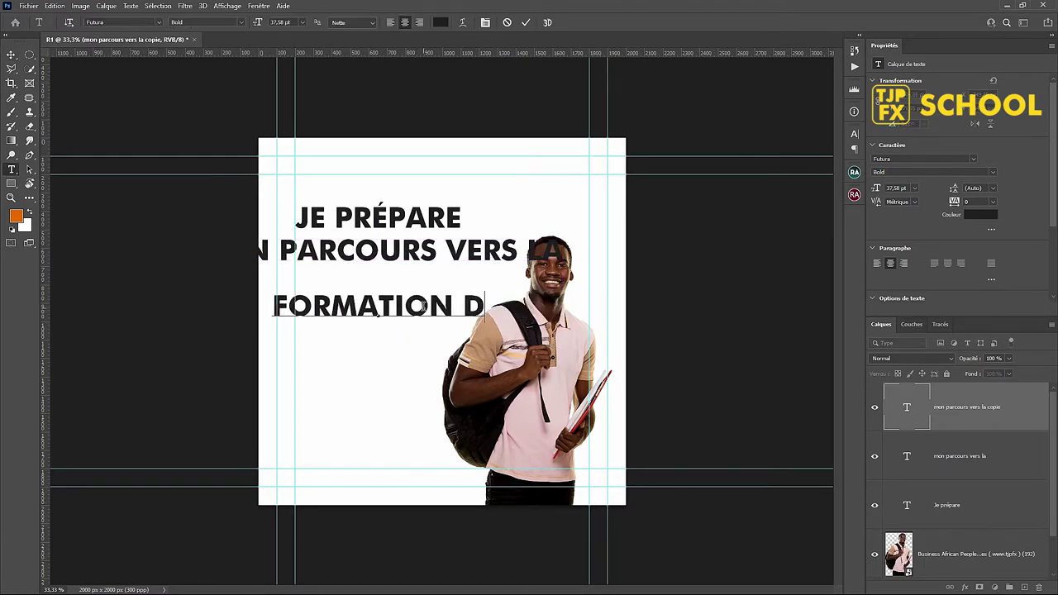
type("'AIDE -")
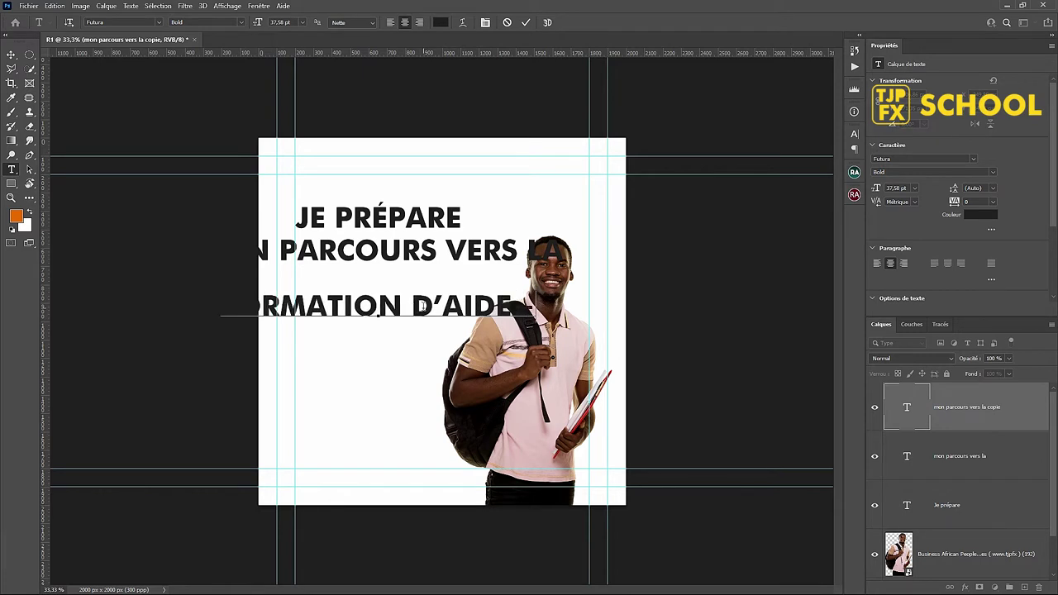
key("BackSpace")
key("BackSpace")
type("–SOIGNA")
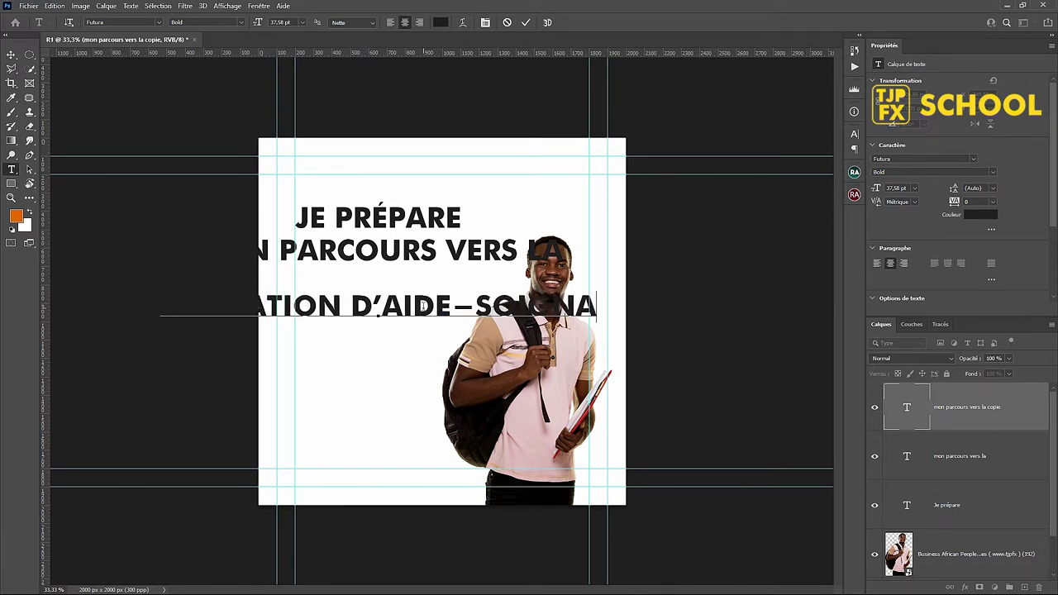
type("T")
key("ctrl+Return")
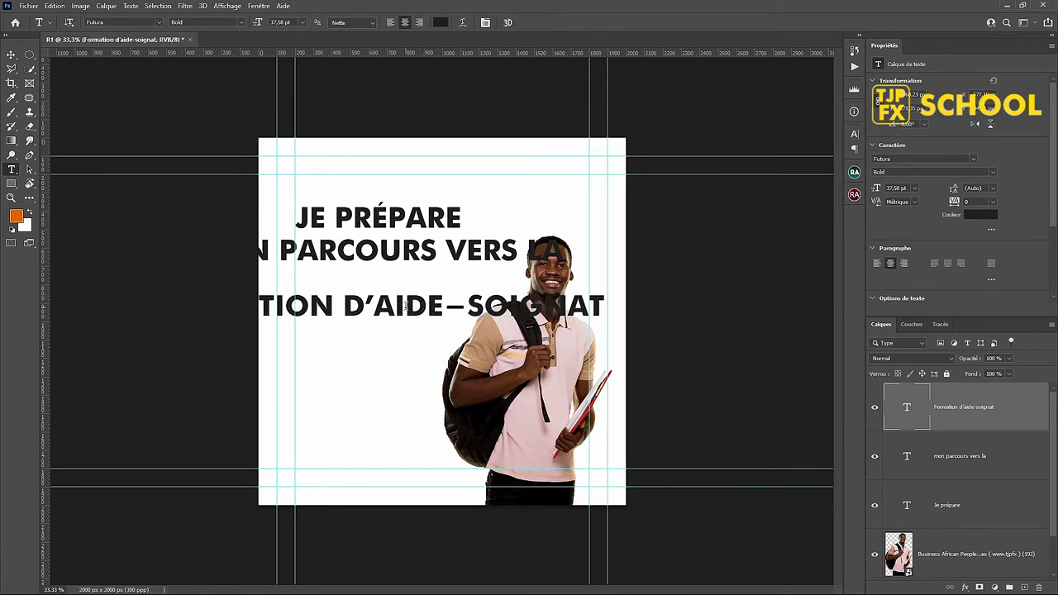
Step: Scale the FORMATION D'AIDE–SOIGNAT line to about 42%, then select all three text lines
key("v")
key("ctrl")
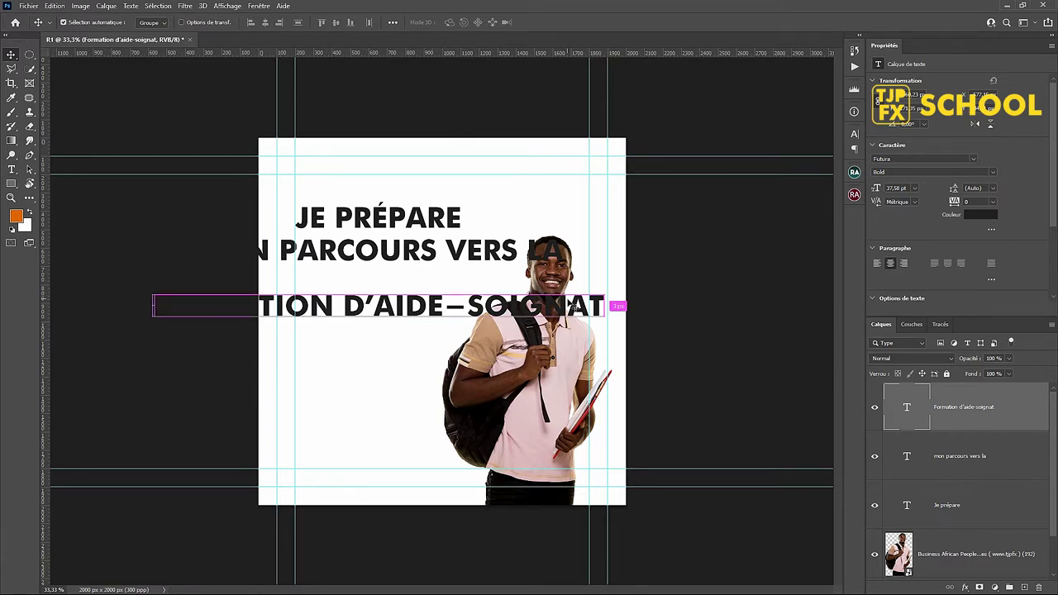
key("ctrl+t")
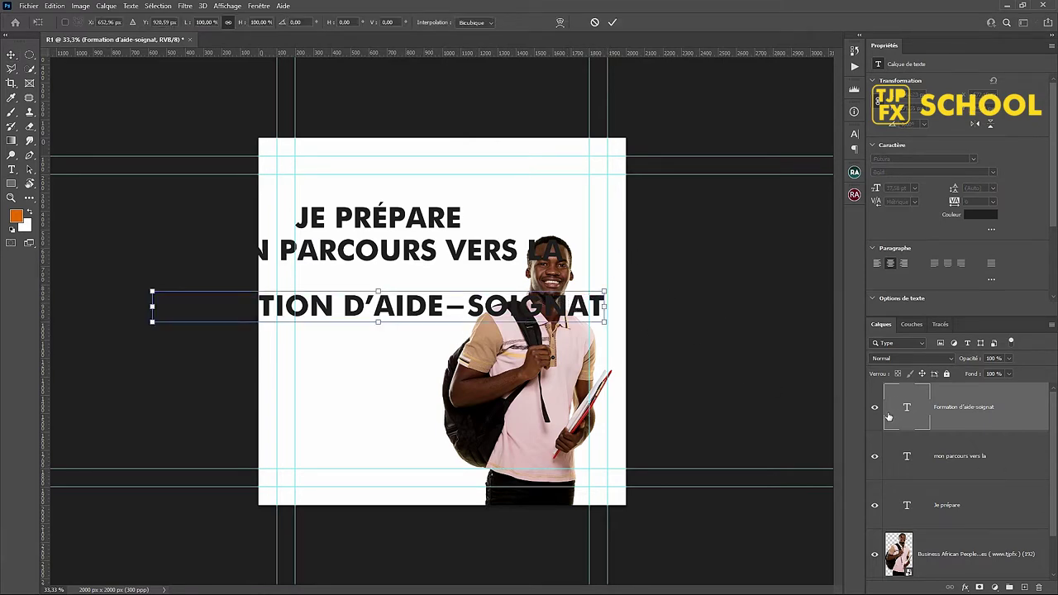
mouse_move(606, 291)
left_mouse_down()
mouse_move(548, 278)
mouse_move(479, 285)
left_mouse_up()
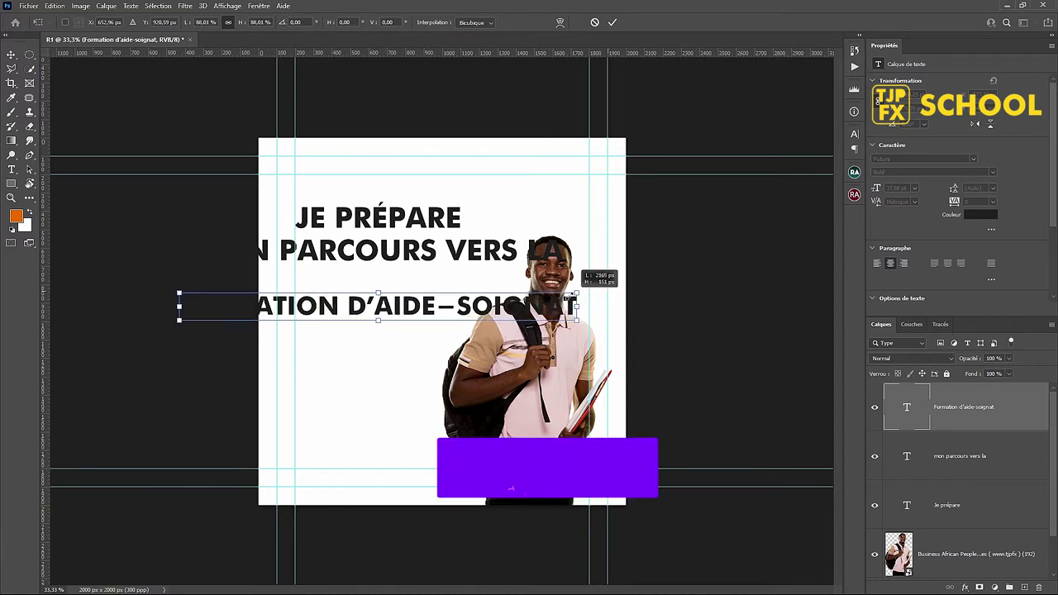
key("Return")
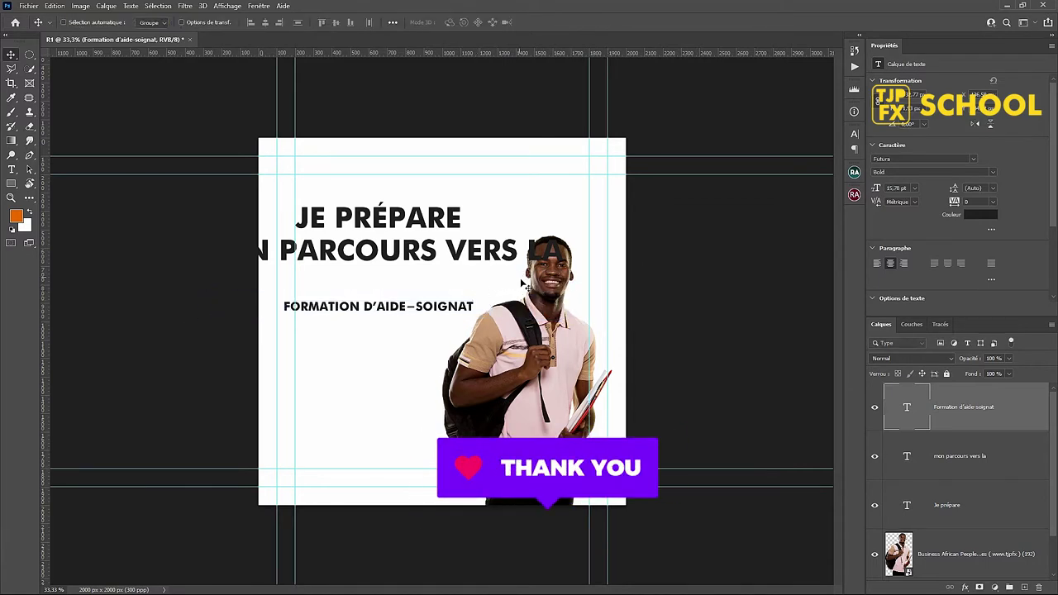
left_click(959, 508, "shift")
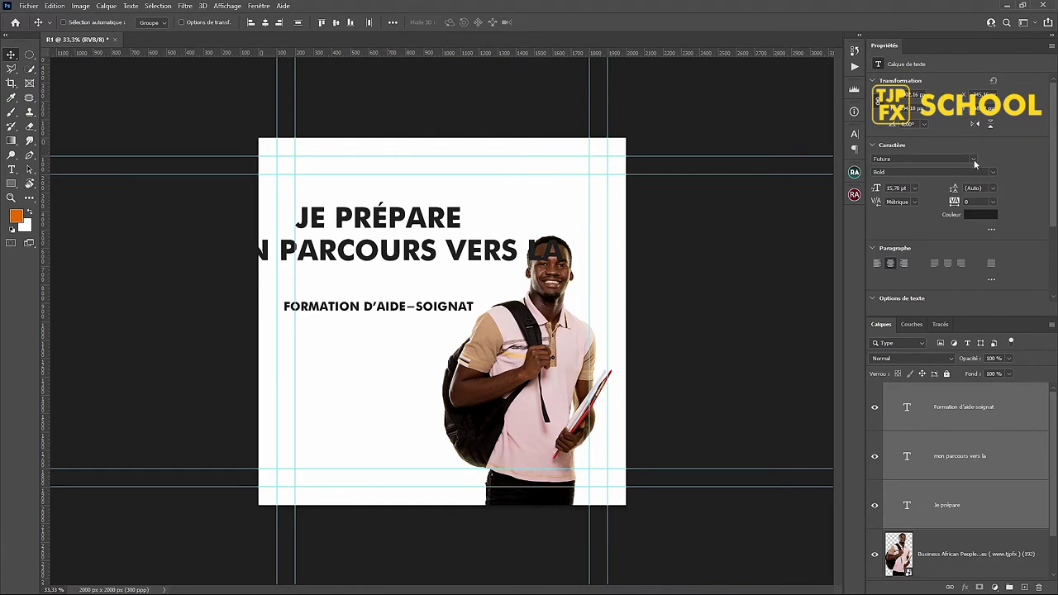
Step: Set all three text lines in Montserrat Regular
left_click(973, 160)
scroll(935, 217, "up", 1)
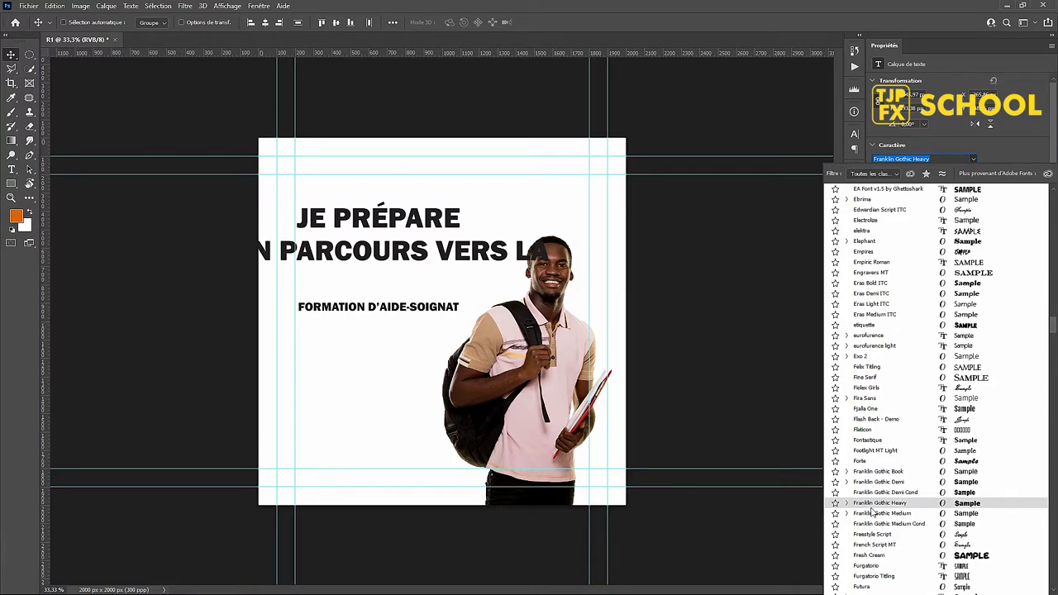
type("mont")
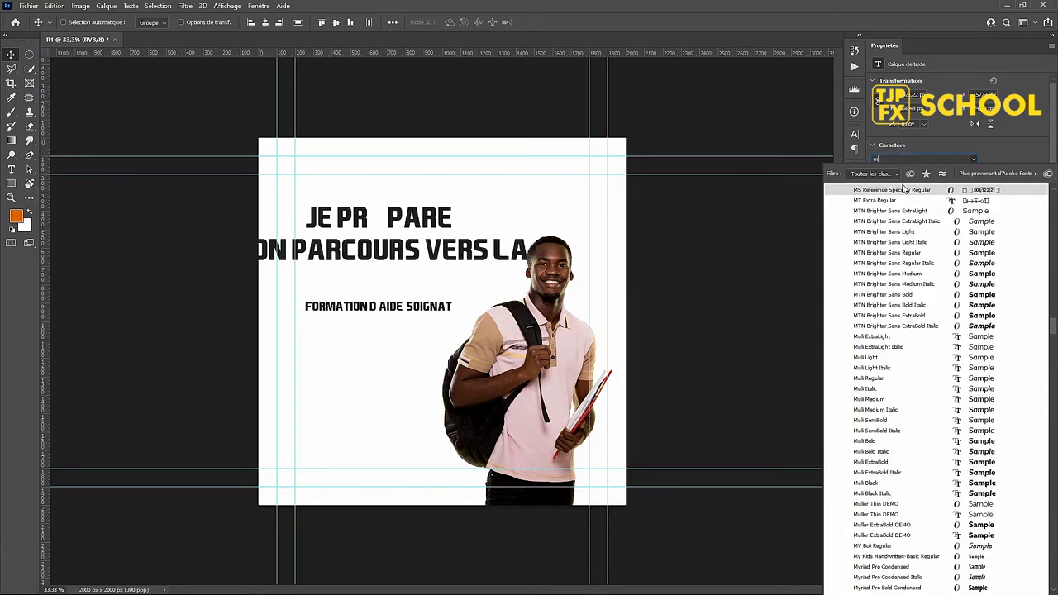
scroll(888, 194, "up", 1)
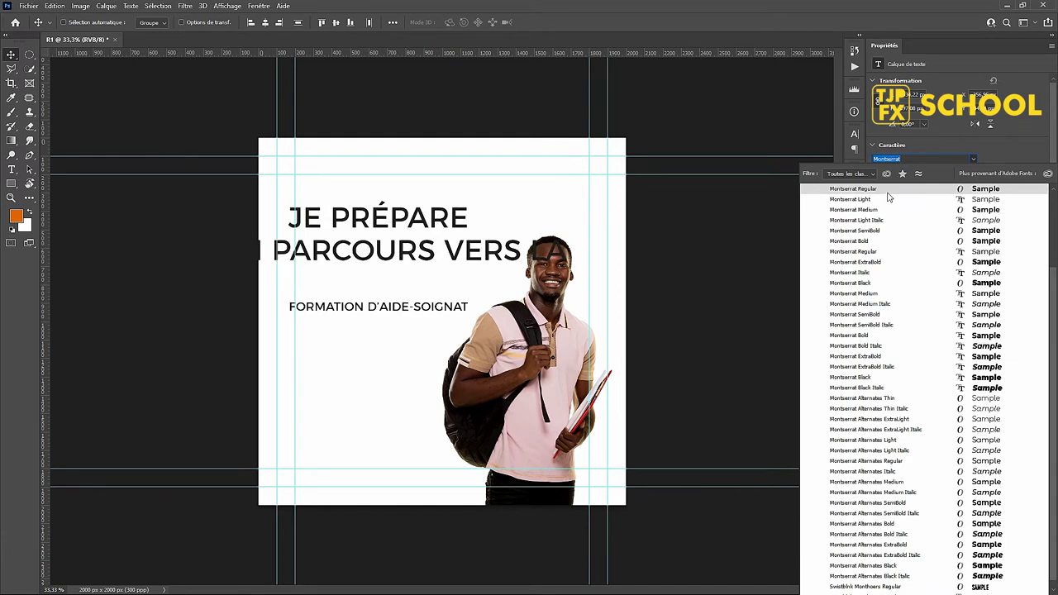
left_click(888, 197)
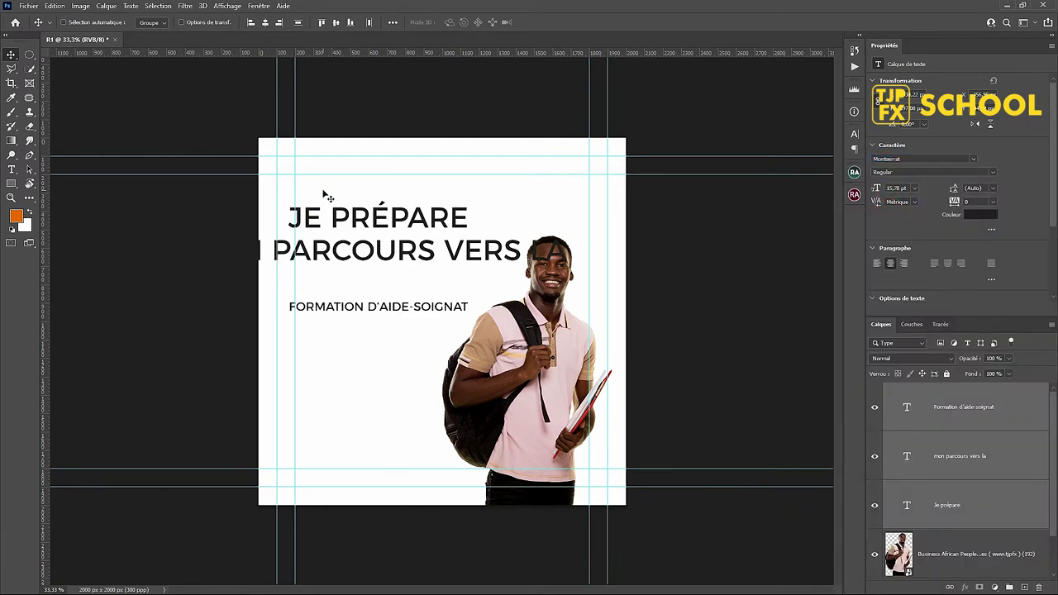
Step: Scale the text block to about 45% and place it above and left of the student
left_click_drag(359, 235, 401, 219)
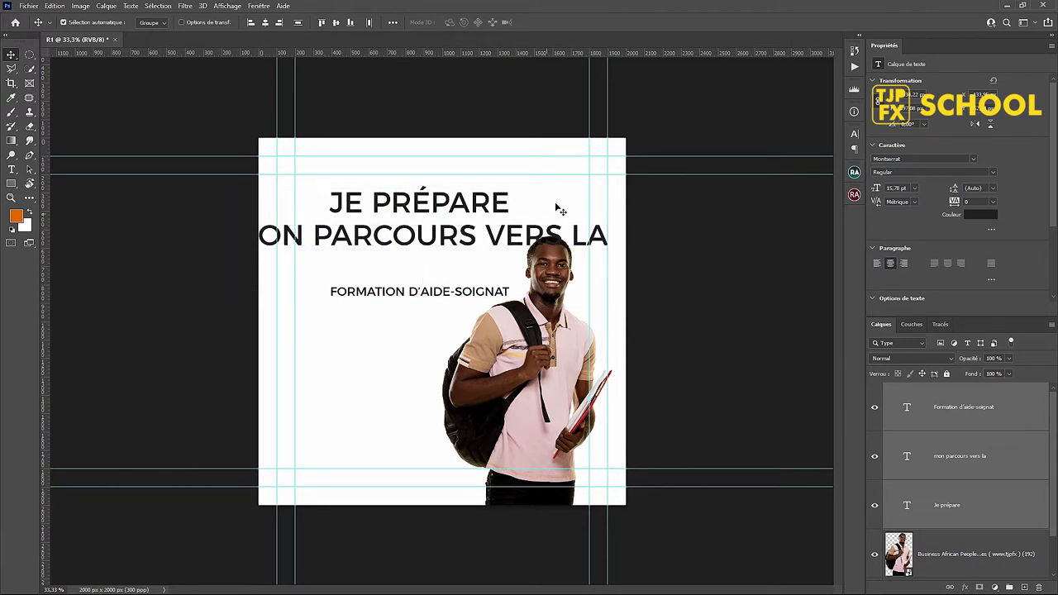
key("ctrl+t")
mouse_move(606, 187)
left_mouse_down()
mouse_move(562, 169)
mouse_move(519, 189)
mouse_move(505, 216)
left_mouse_up()
key("Return")
left_click_drag(434, 264, 400, 274)
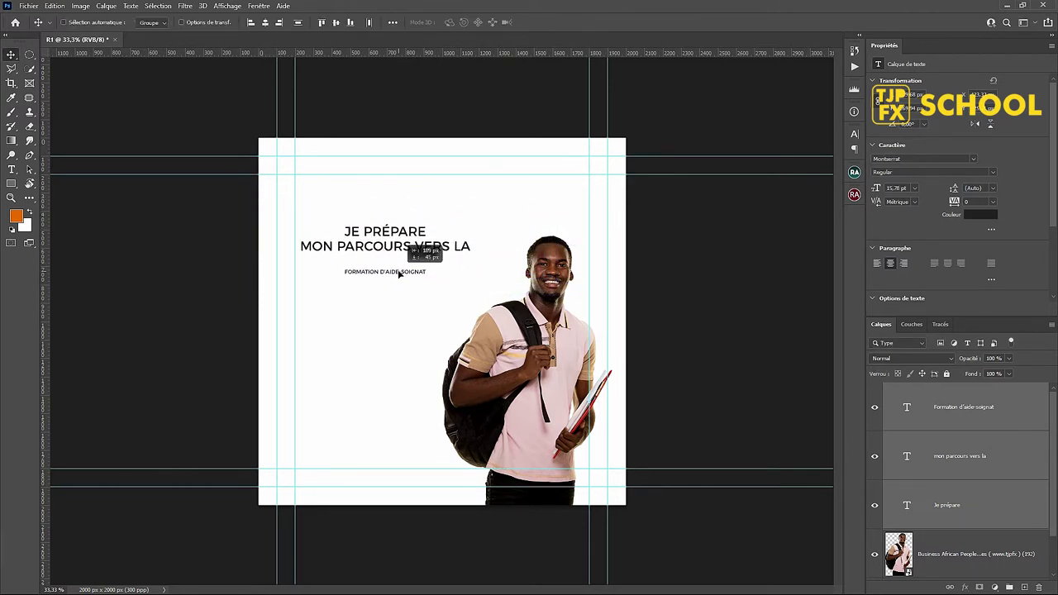
scroll(399, 274, "up", 2)
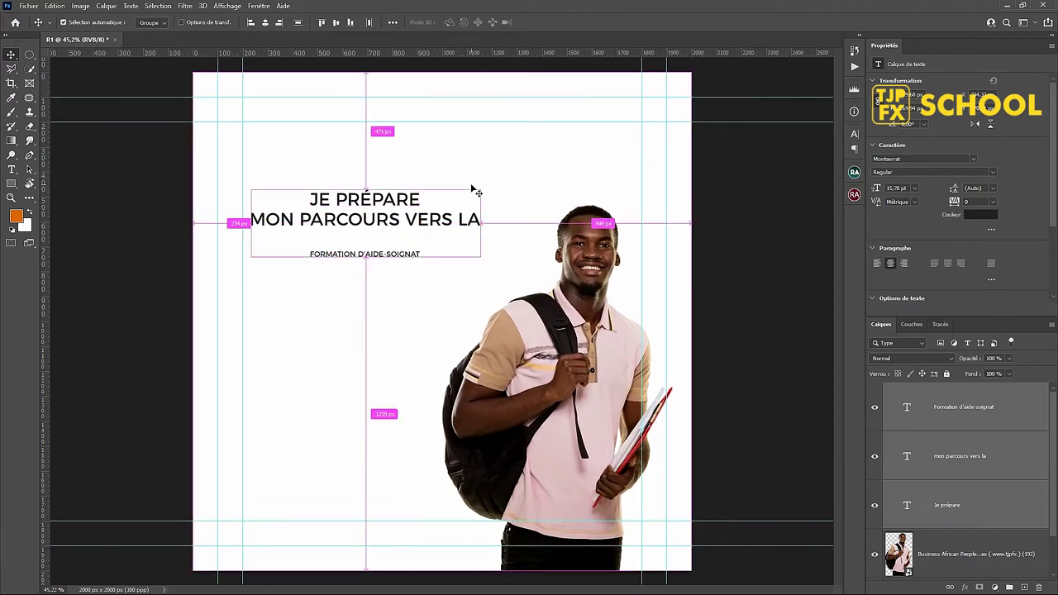
left_click(423, 202)
left_click(412, 200)
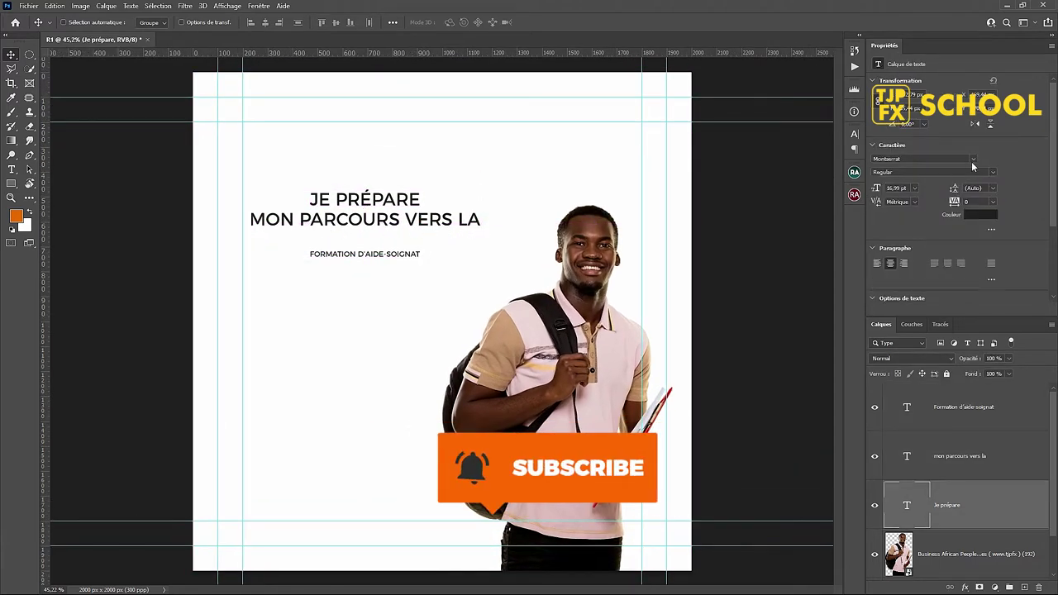
Step: Set the Je prépare line in Allura and bring up the Character panel
left_click(973, 160)
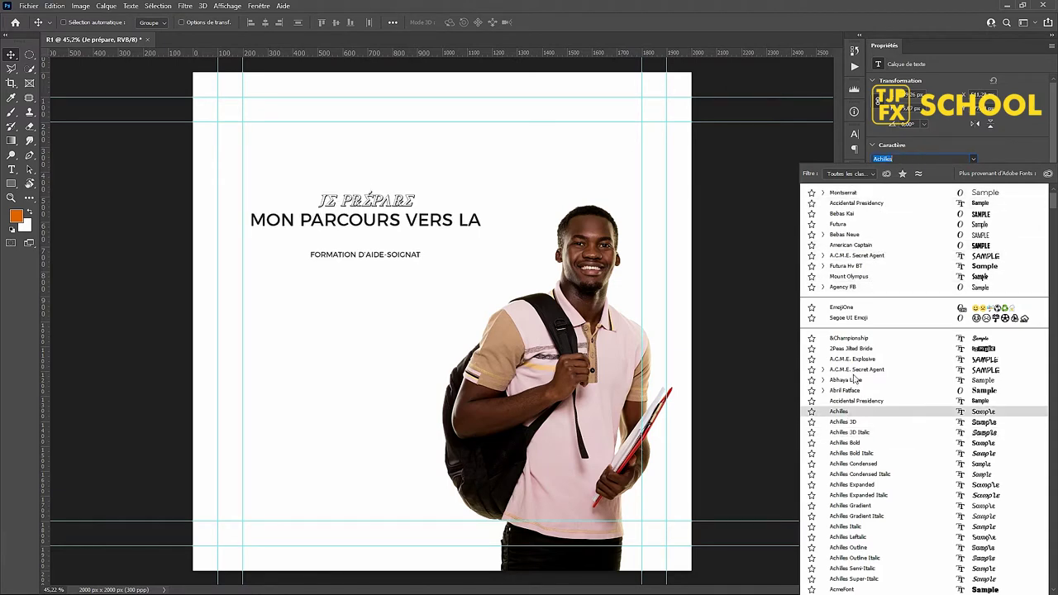
scroll(856, 495, "down", 3)
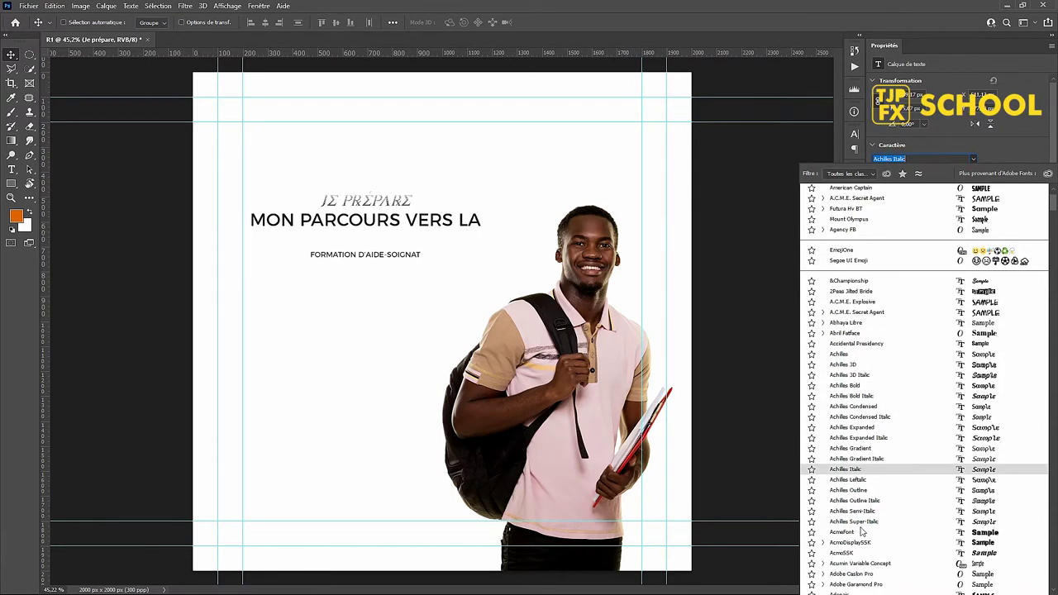
scroll(857, 512, "down", 2)
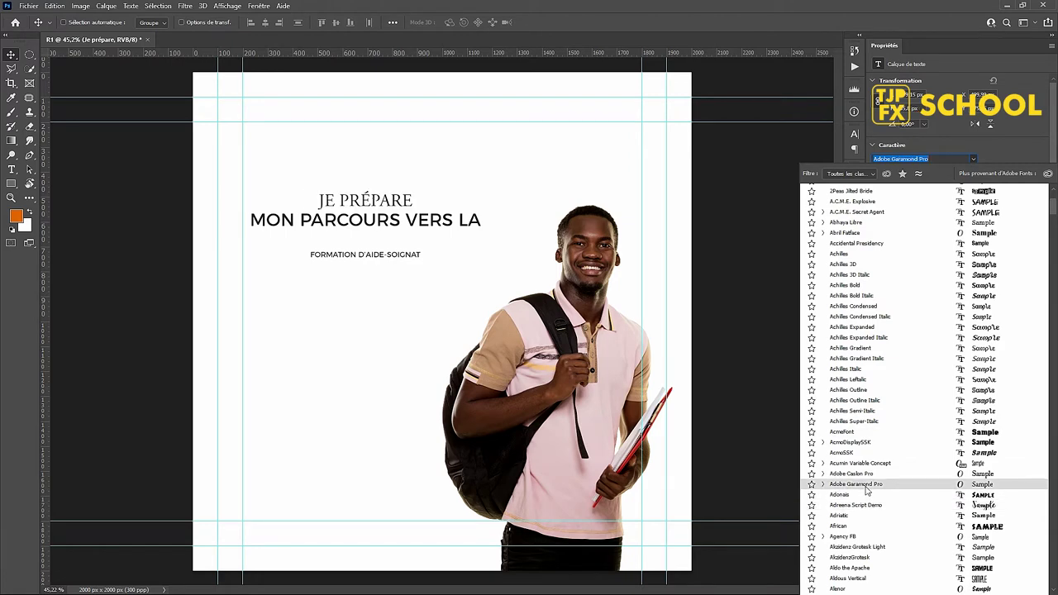
scroll(867, 480, "down", 2)
scroll(869, 496, "down", 1)
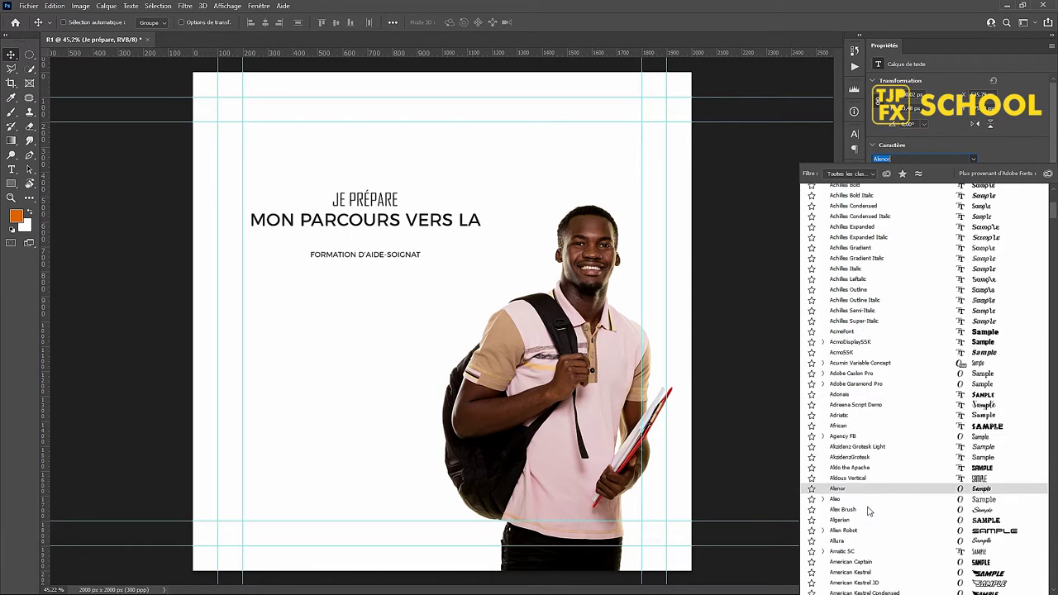
scroll(869, 508, "down", 1)
scroll(868, 512, "down", 1)
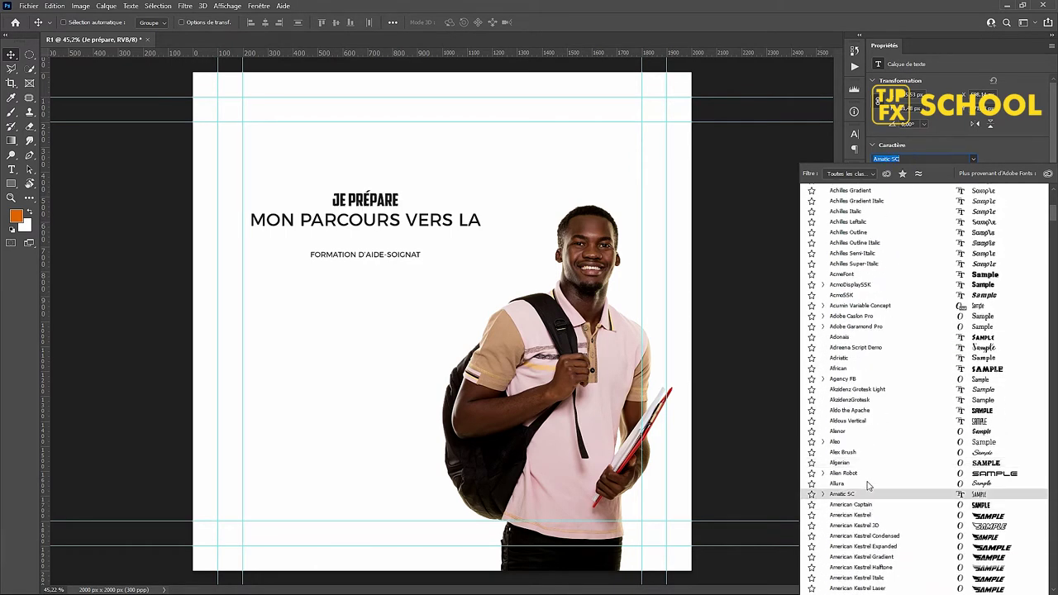
left_click(867, 483)
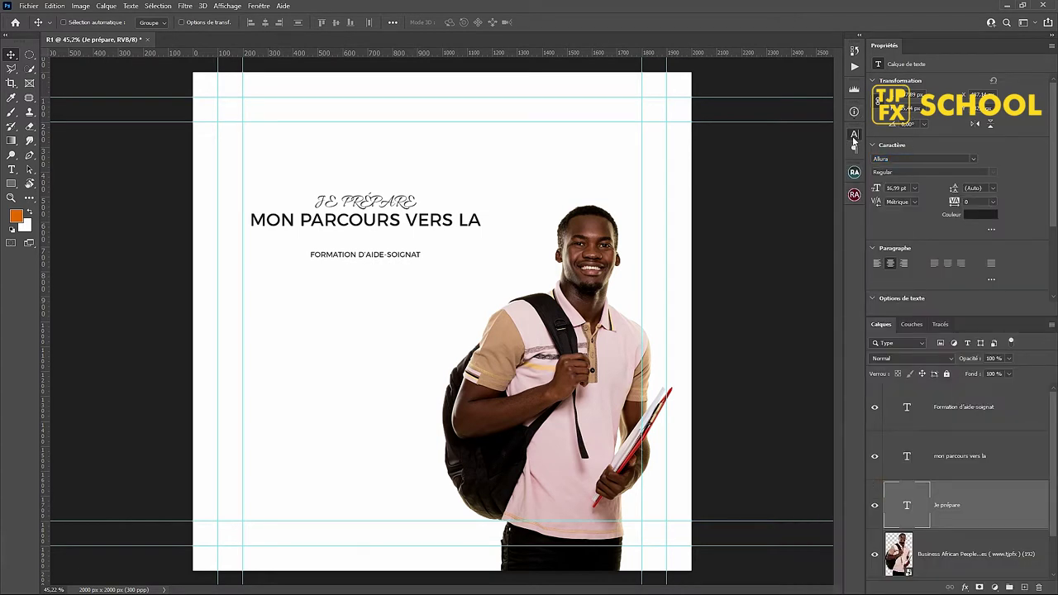
left_click(854, 137)
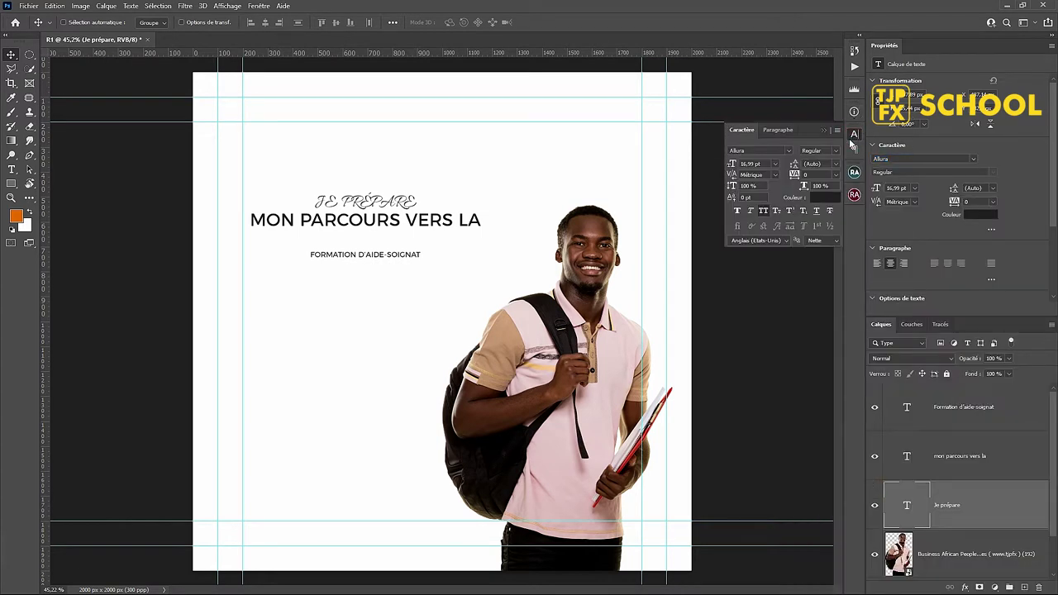
Step: Show Je prépare in mixed case, keeping Allura while browsing other fonts
left_click(765, 211)
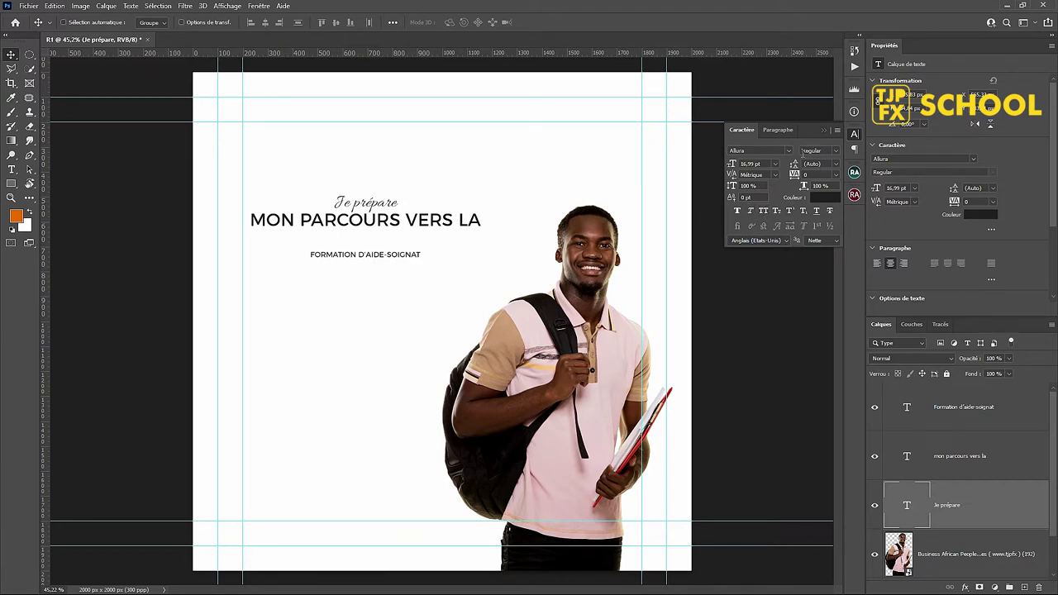
left_click(789, 152)
scroll(839, 496, "down", 5)
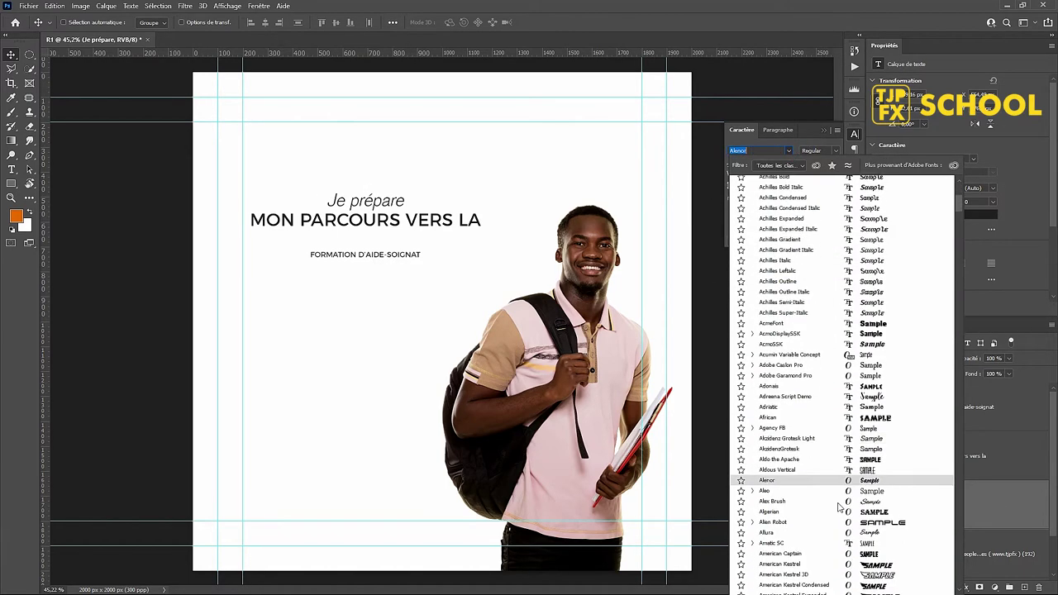
left_click(835, 533)
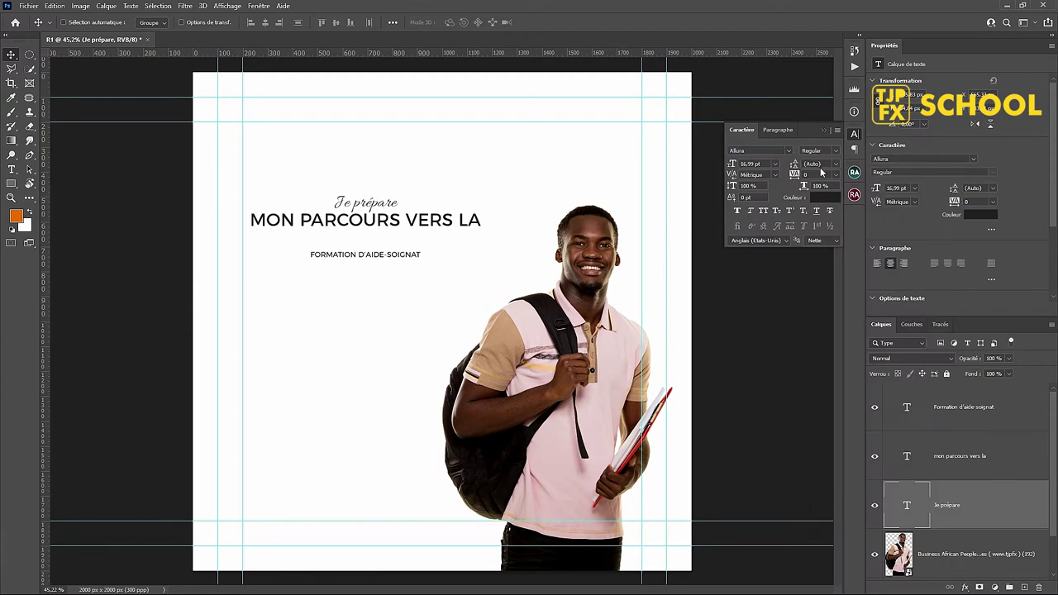
left_click(788, 150)
left_click_drag(959, 192, 957, 294)
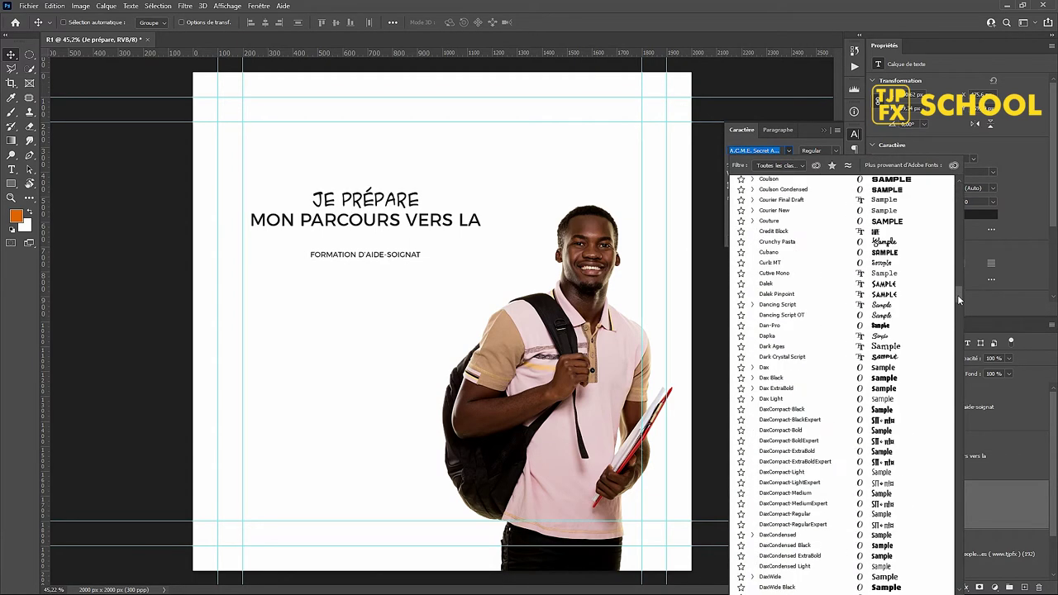
left_click(789, 151)
Step: Switch Je prépare to the Garden Grown US script font, style B
left_click(788, 151)
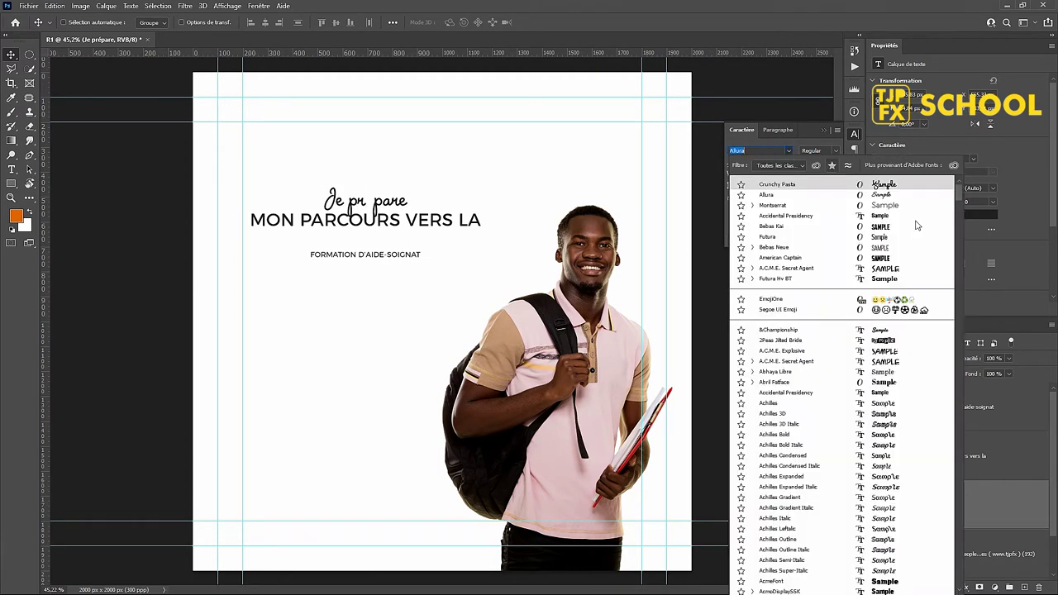
left_click_drag(959, 193, 961, 290)
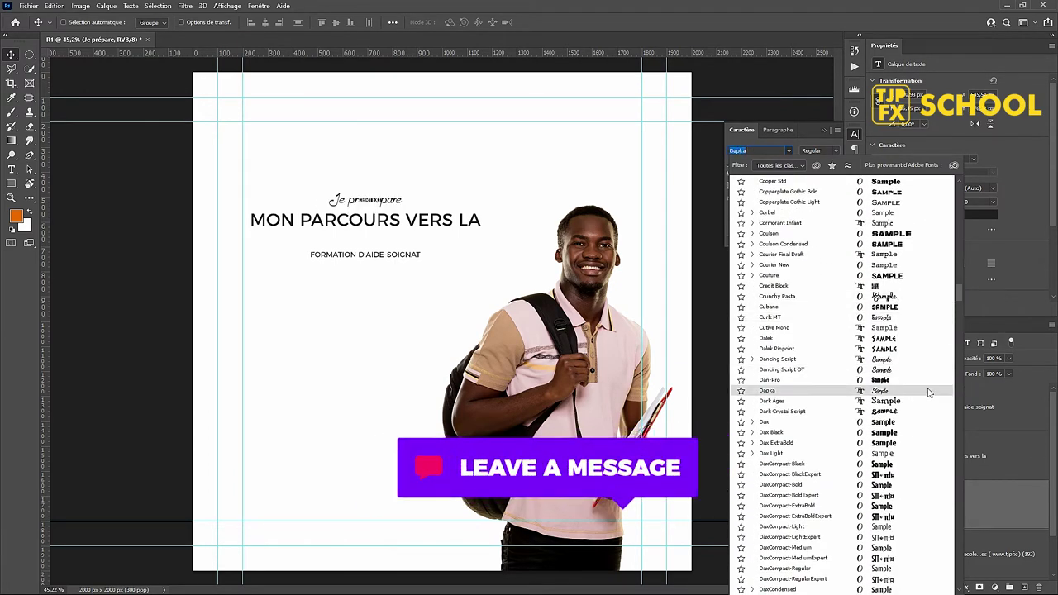
left_click_drag(962, 297, 950, 343)
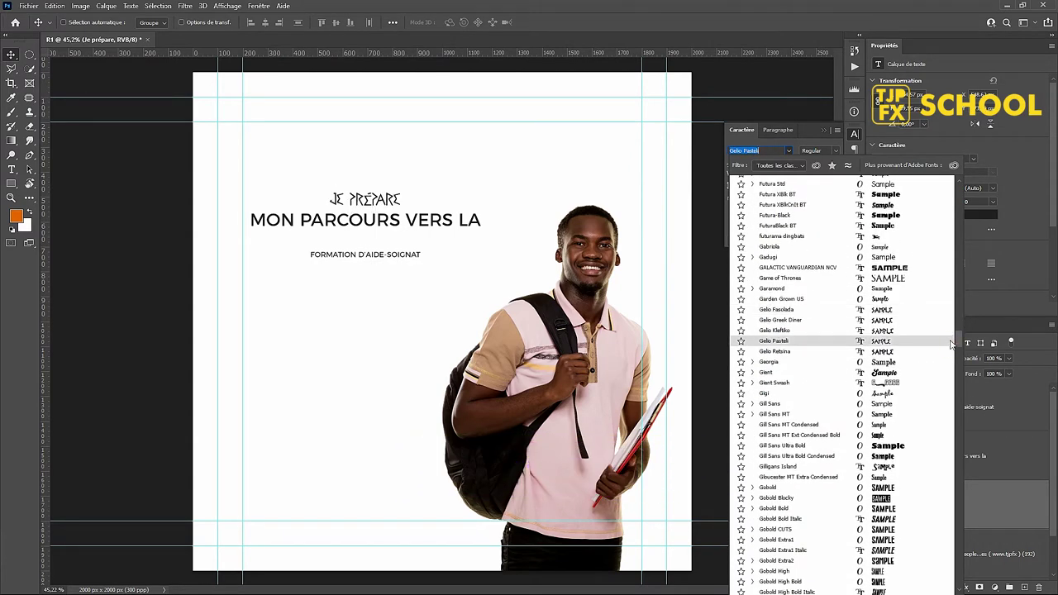
left_click(919, 301)
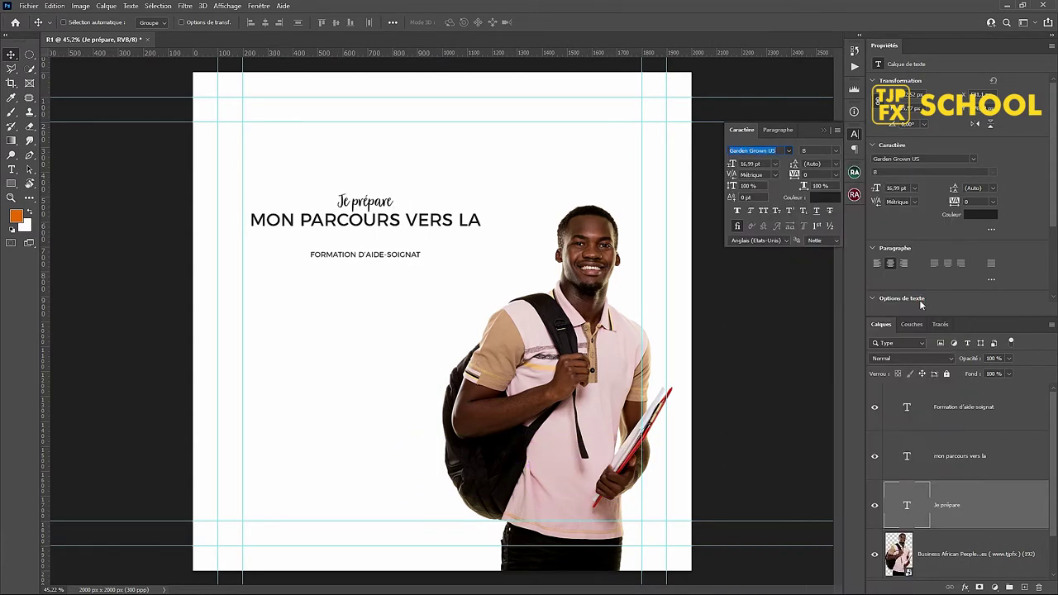
left_click(737, 210)
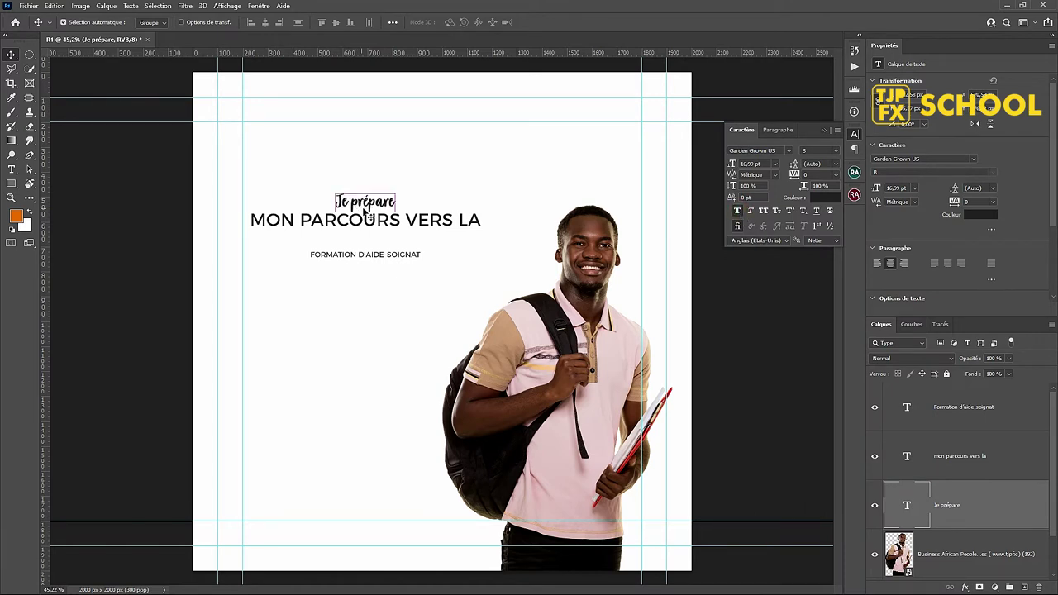
Step: Enlarge Je prépare to 59.1 pt and set it just above MON PARCOURS VERS LA's left side
left_click(182, 23)
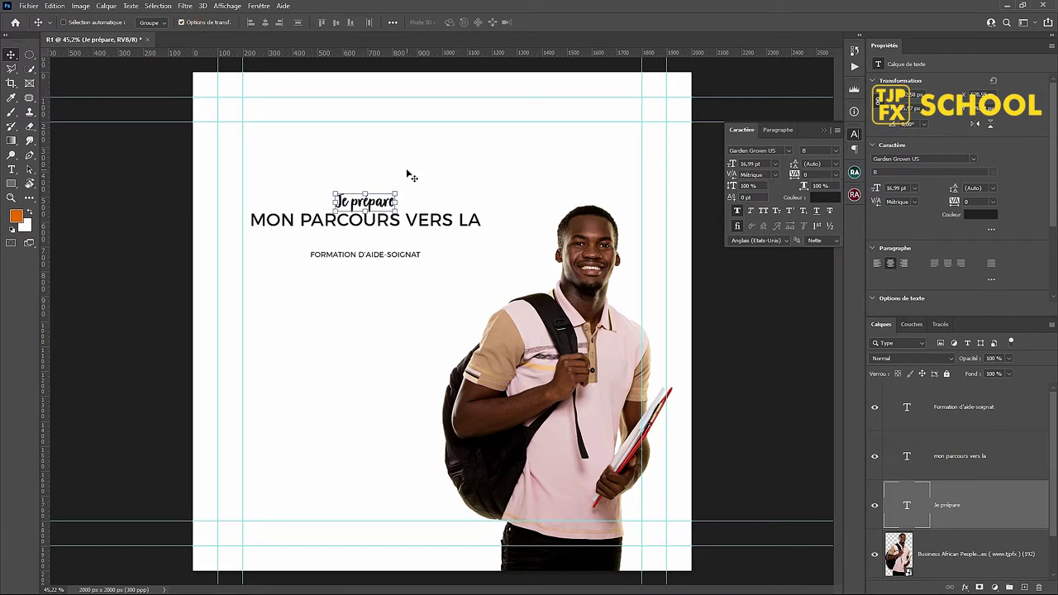
left_click(397, 190)
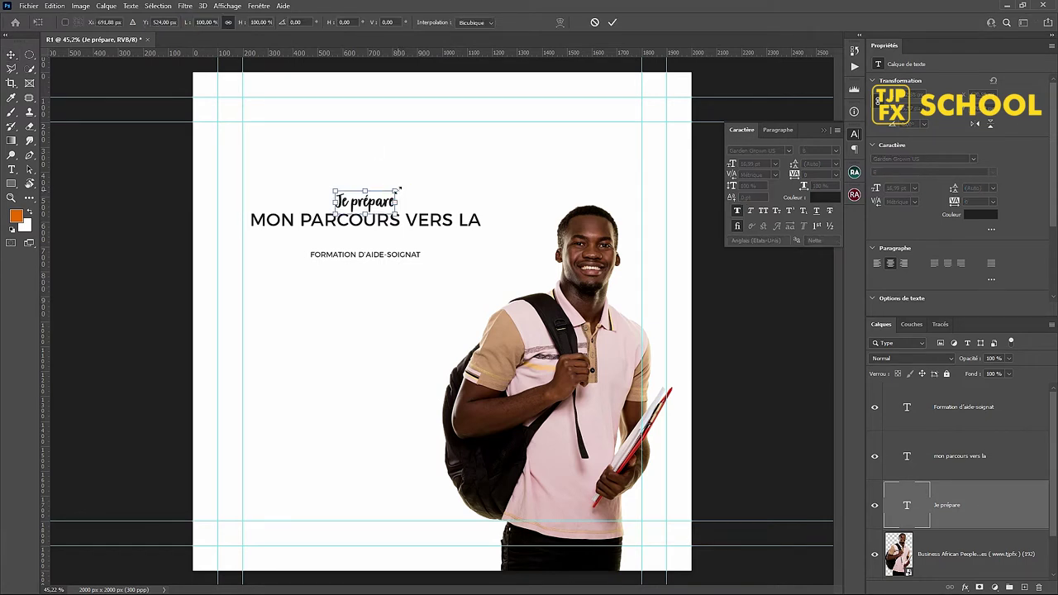
left_click_drag(399, 189, 517, 128)
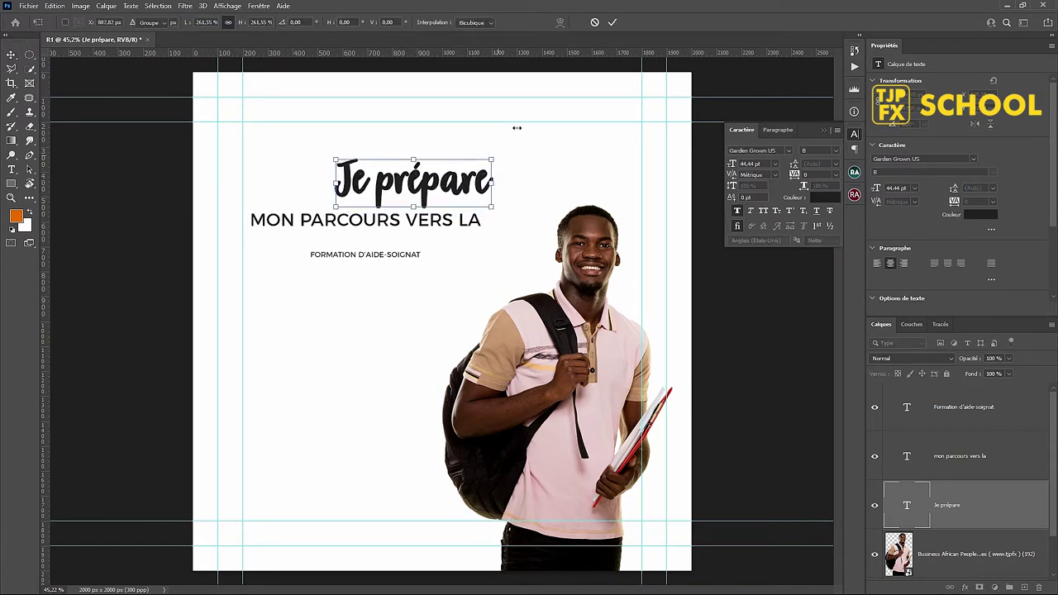
key("Return")
left_click_drag(464, 199, 439, 198)
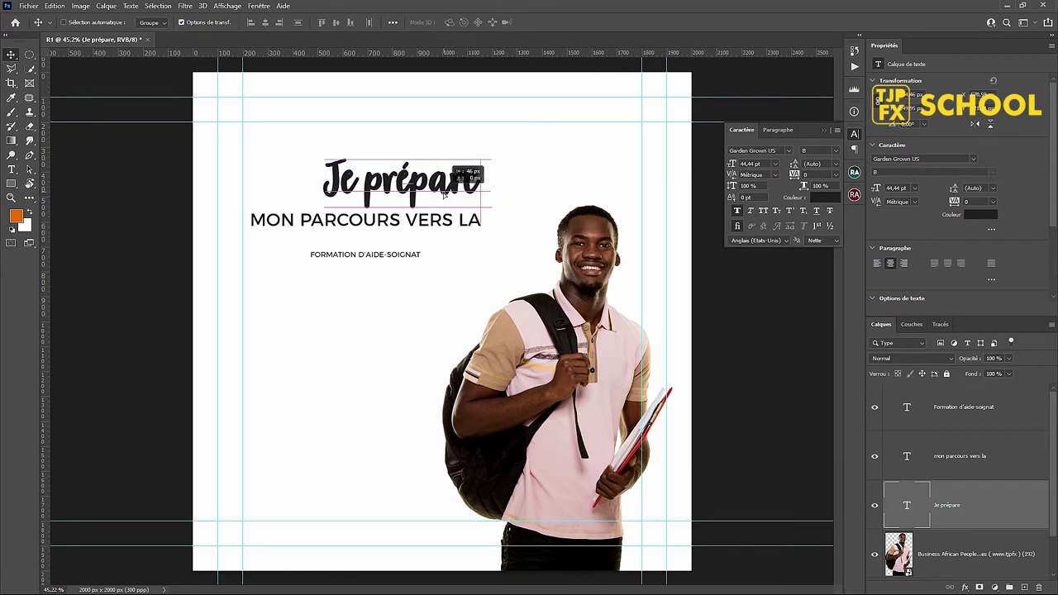
left_click_drag(466, 157, 494, 140)
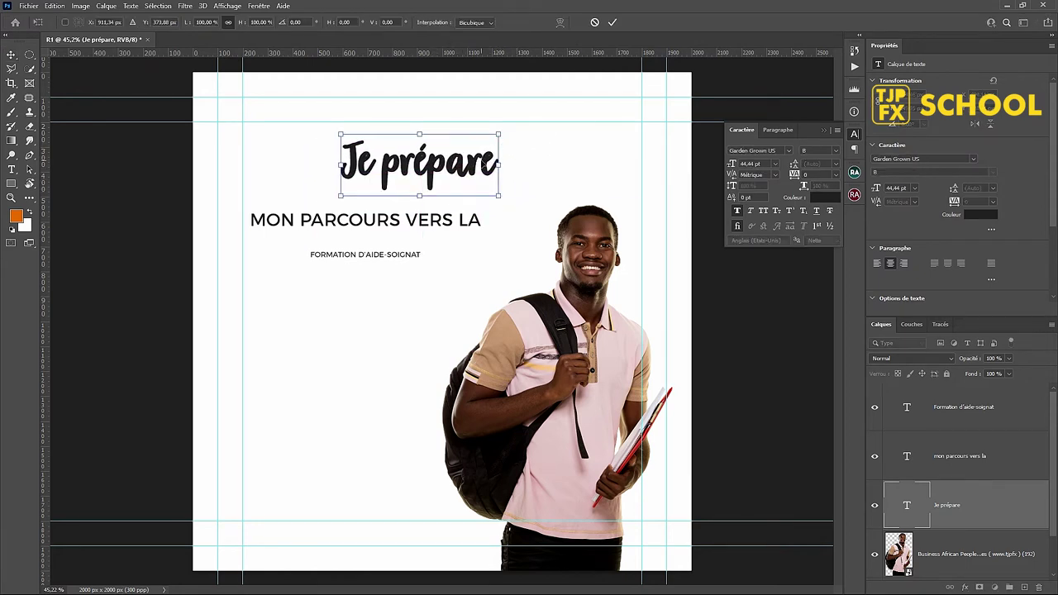
key("Return")
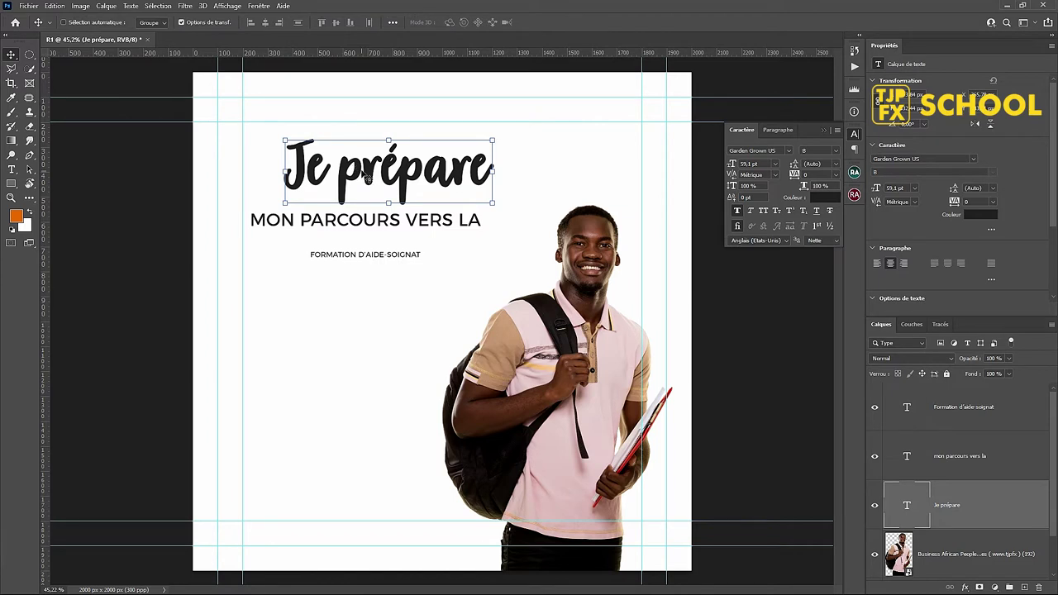
left_click_drag(366, 175, 355, 196)
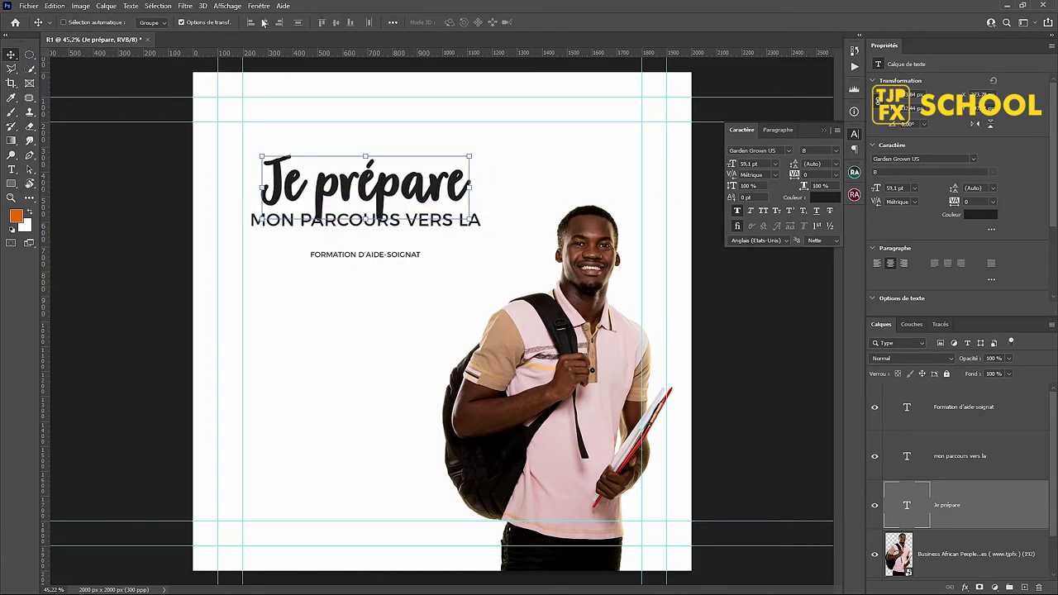
left_click(220, 22)
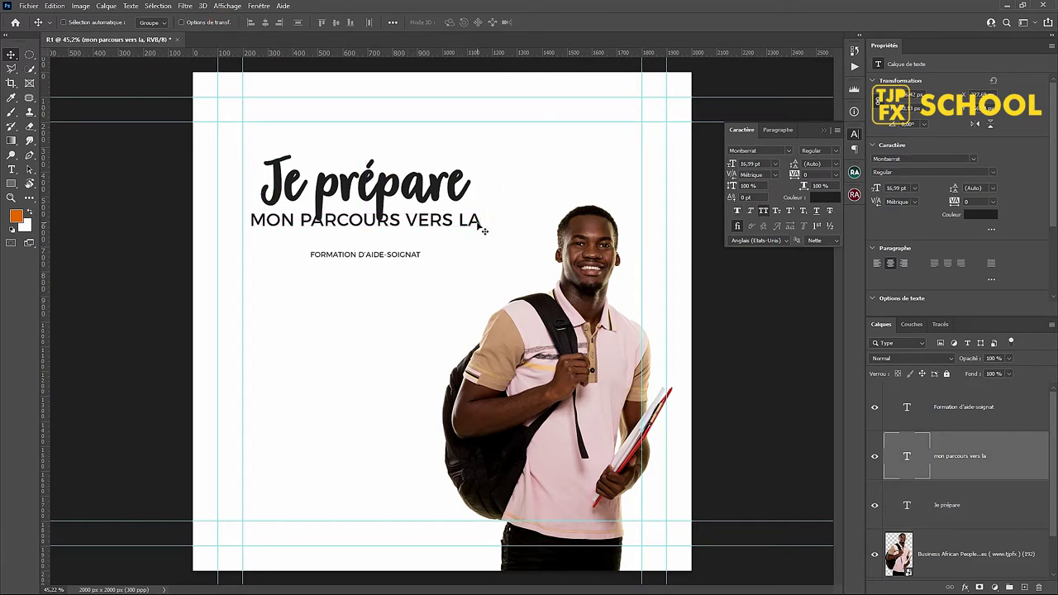
Step: Move the heading down and delete 'PARCOURS VERS LA', leaving only 'MON'
left_click_drag(486, 232, 485, 250)
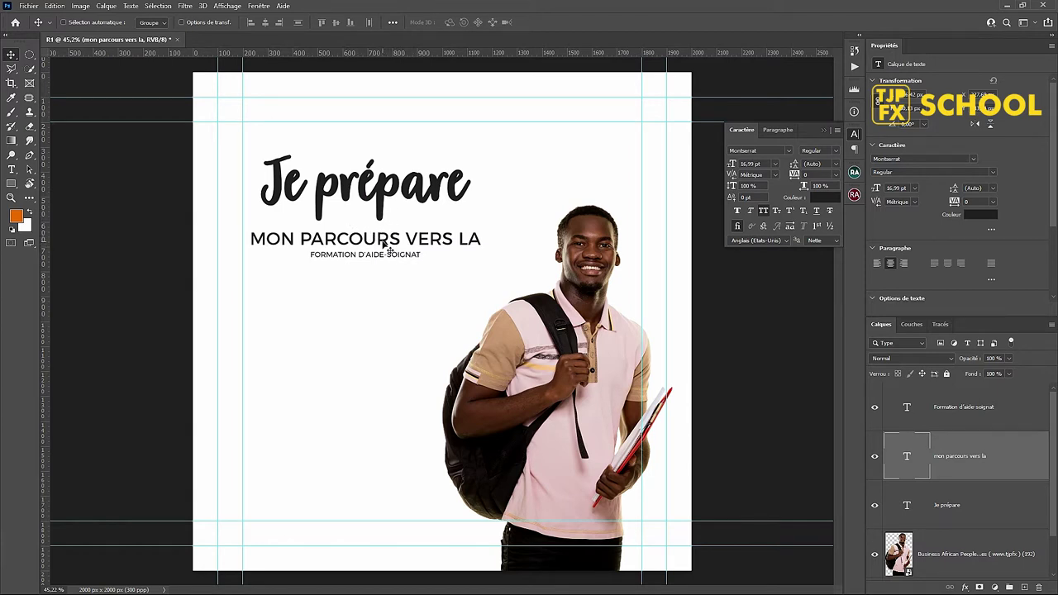
key("t")
left_click_drag(303, 237, 543, 238)
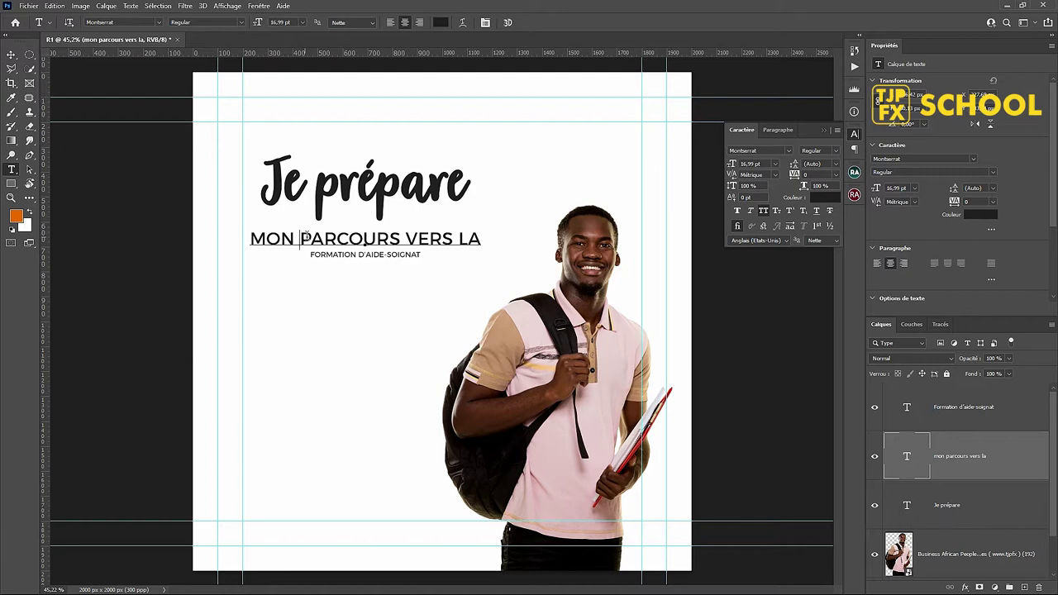
left_click(534, 238)
key("BackSpace")
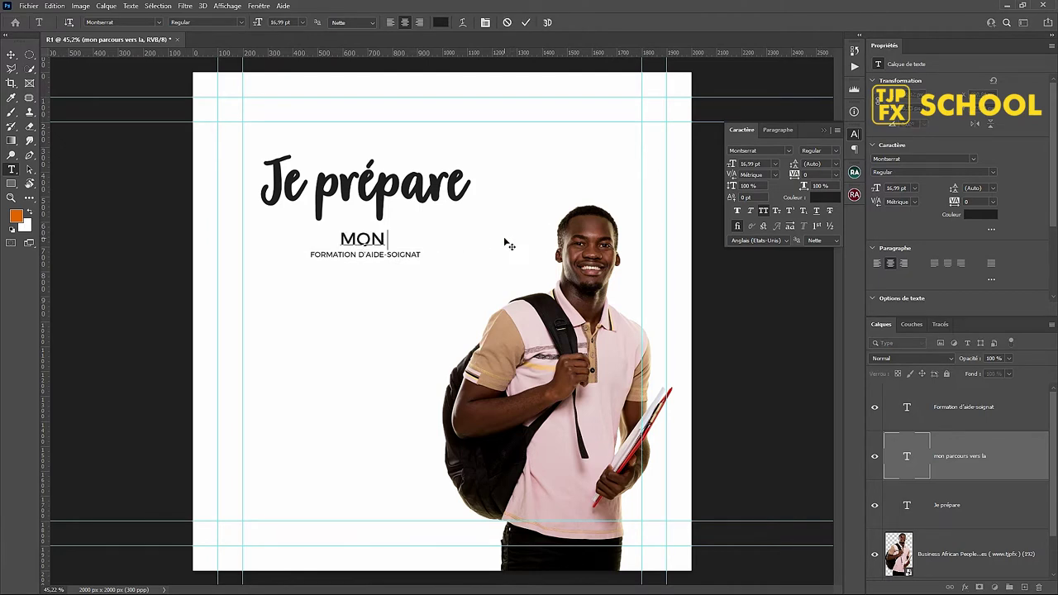
key("ctrl+Return")
Step: Position 'MON' under 'Je prépare' and set it to Montserrat Thin
key("v")
mouse_move(366, 243)
left_mouse_down()
mouse_move(288, 239)
mouse_move(289, 228)
left_mouse_up()
left_click(835, 152)
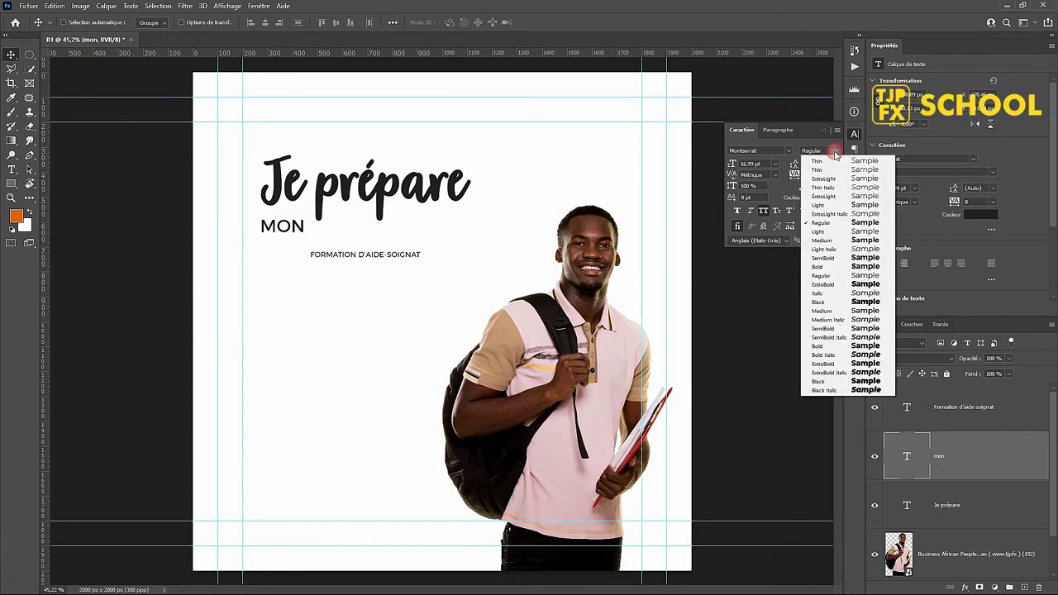
left_click(834, 169)
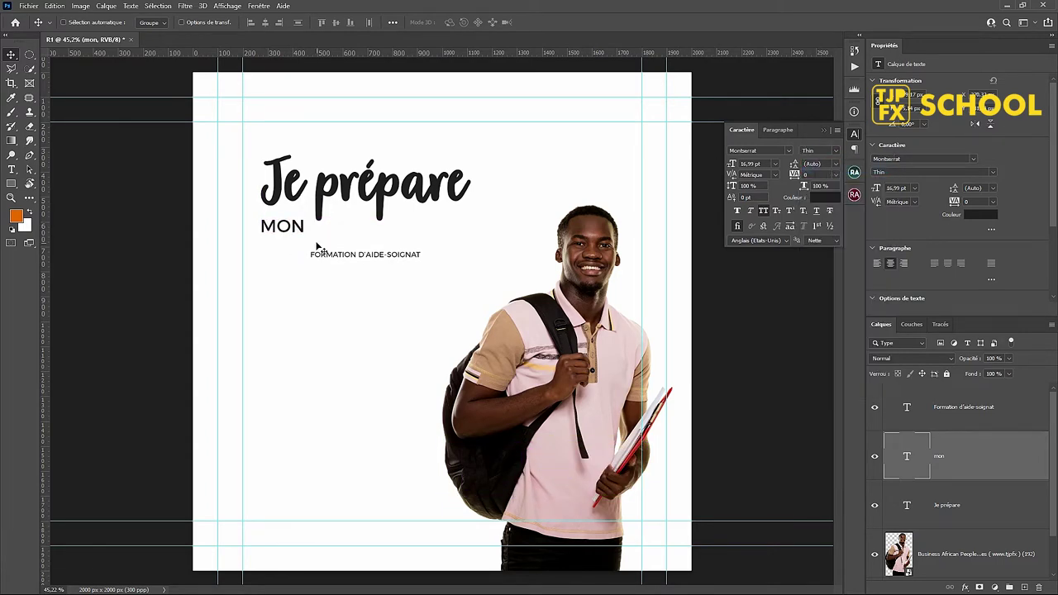
left_click_drag(291, 234, 291, 227)
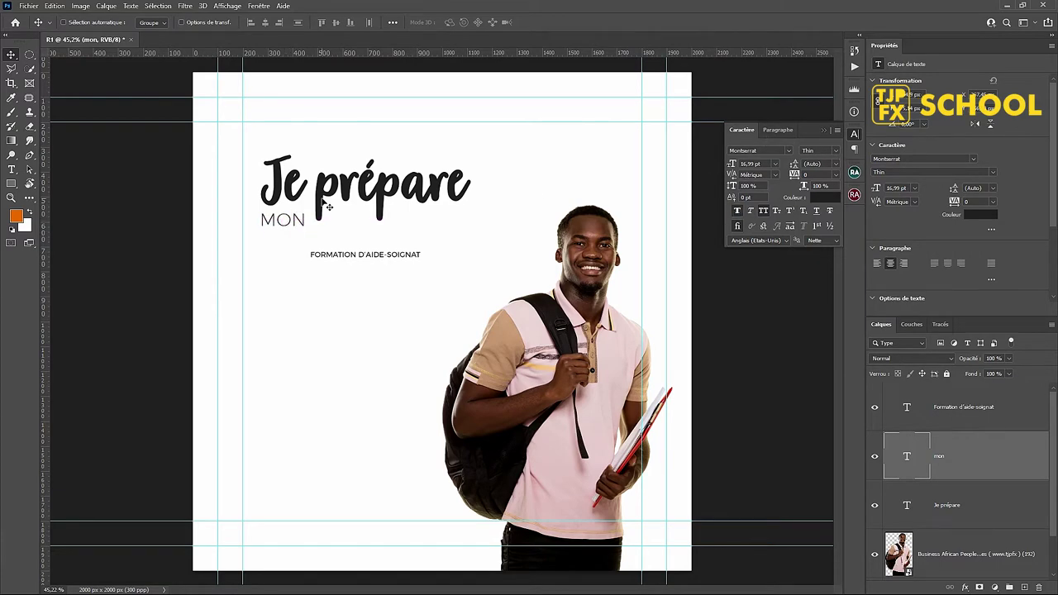
Step: Enlarge the 'Je prépare' headline, then undo an extra copy of 'MON'
left_click(297, 183)
key("ctrl+t")
left_click_drag(367, 146, 368, 132)
key("Return")
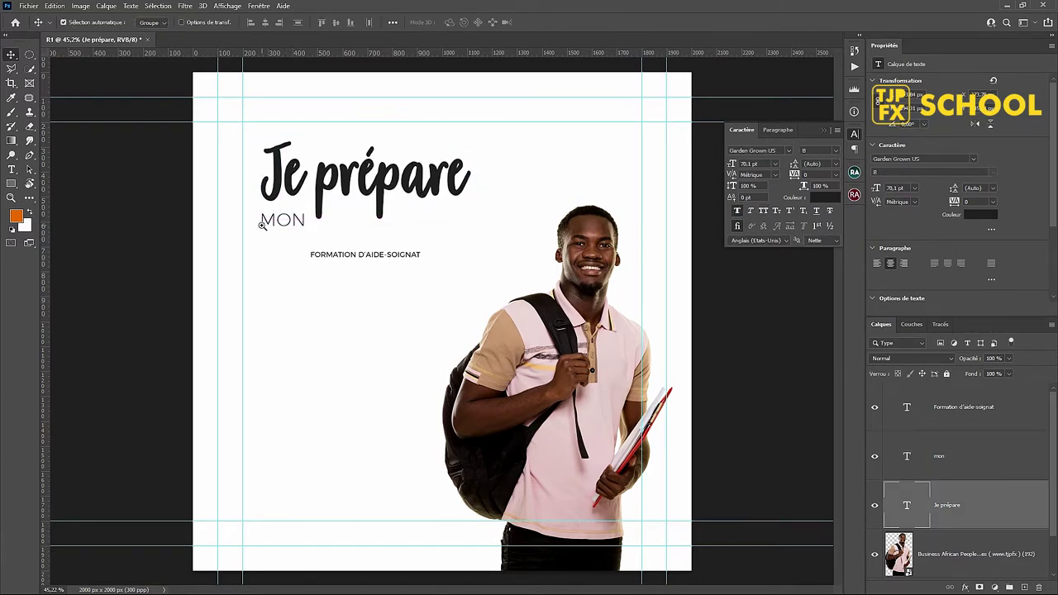
scroll(260, 232, "up", 2)
left_click(325, 215, "ctrl")
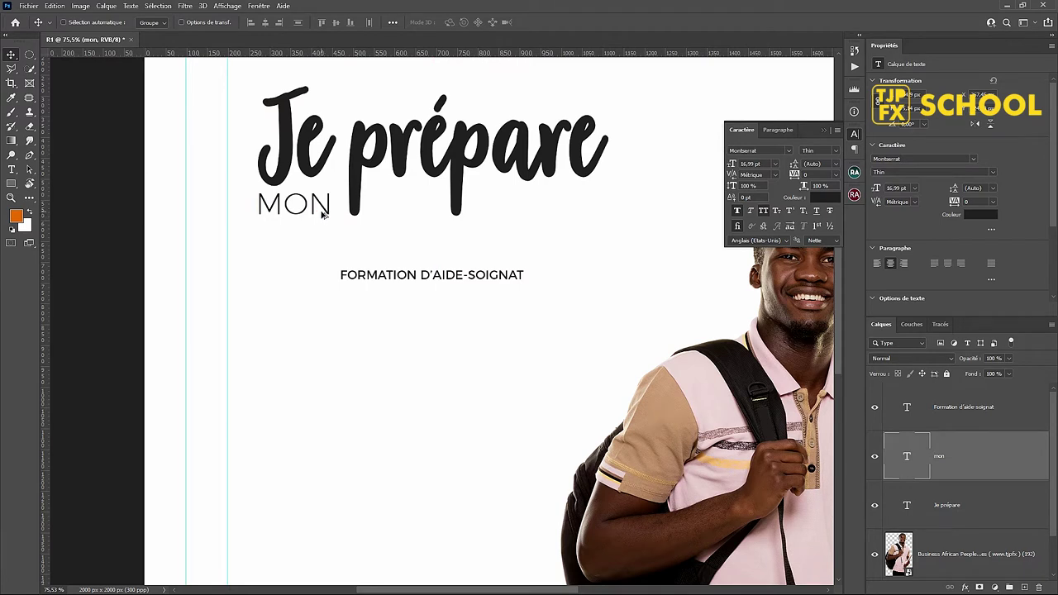
left_click_drag(323, 213, 434, 217)
key("ctrl+z")
Step: Shrink 'MON' to 10.21 pt and place a 'PARCOURS VERS LA' copy, layer 'vers la', below it
key("ctrl+t")
mouse_move(353, 172)
left_mouse_down()
mouse_move(319, 204)
mouse_move(411, 214)
left_mouse_up()
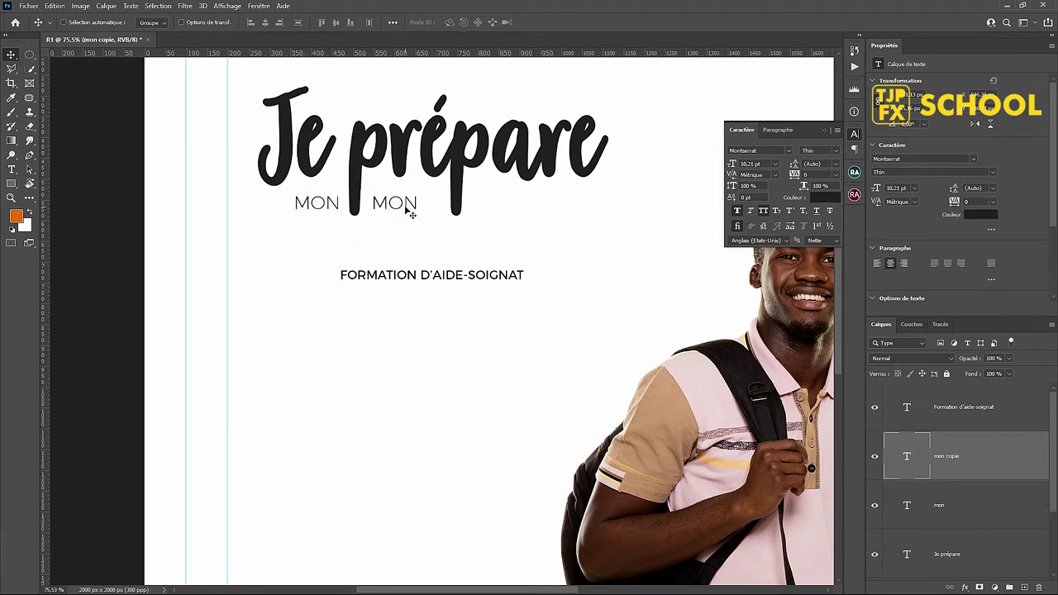
key("t")
double_click(404, 202)
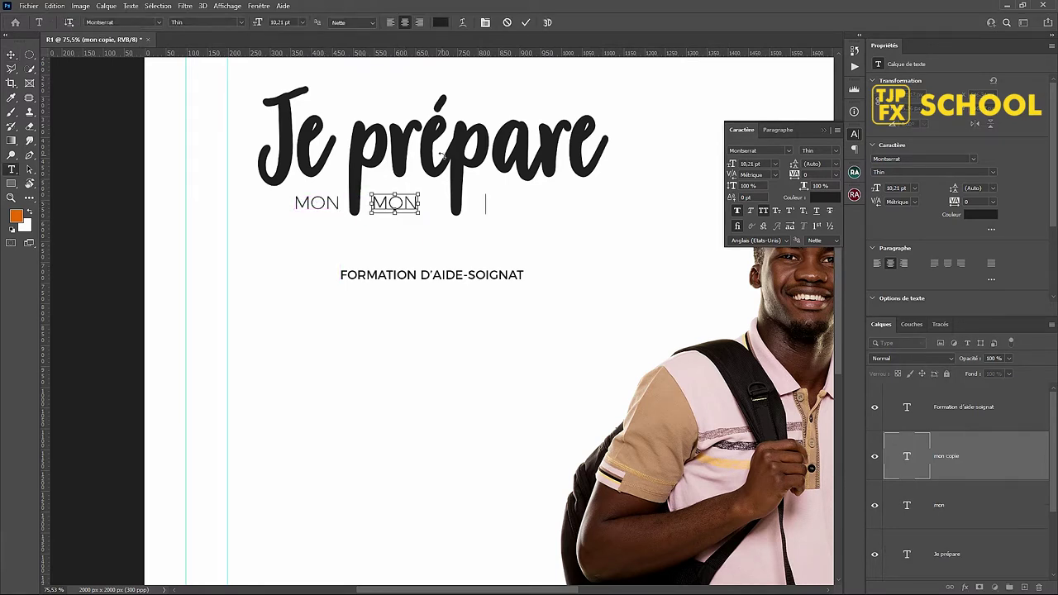
type("PARCOURS VERS LA")
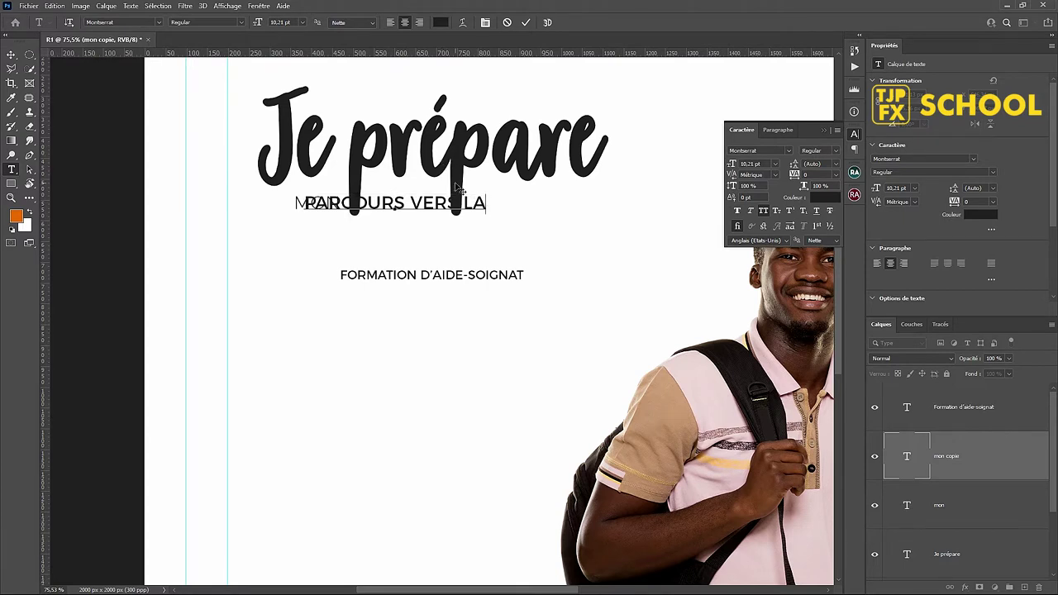
key("ctrl+Return")
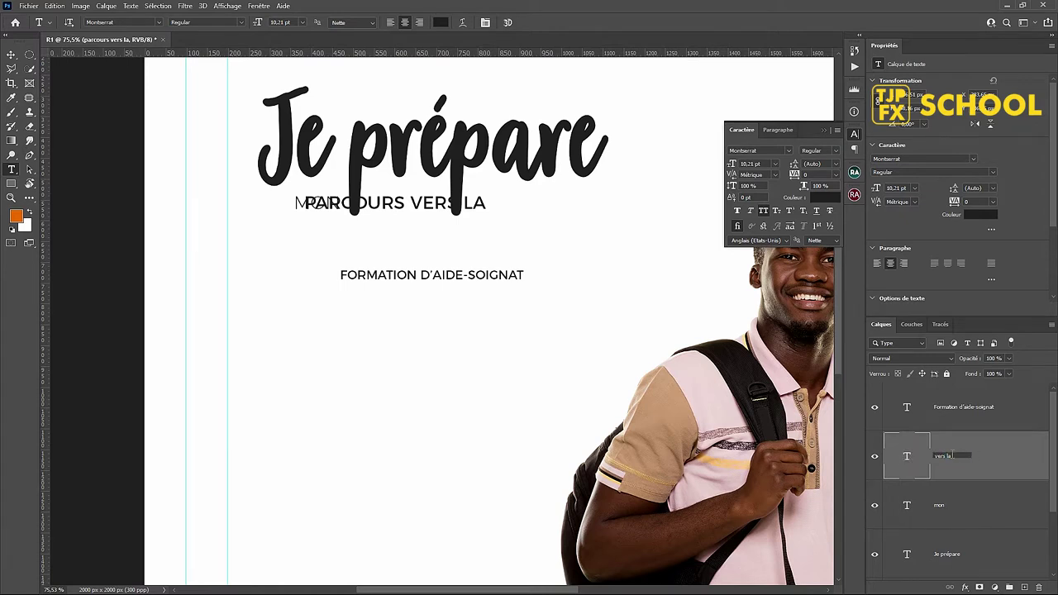
key("Return")
key("v")
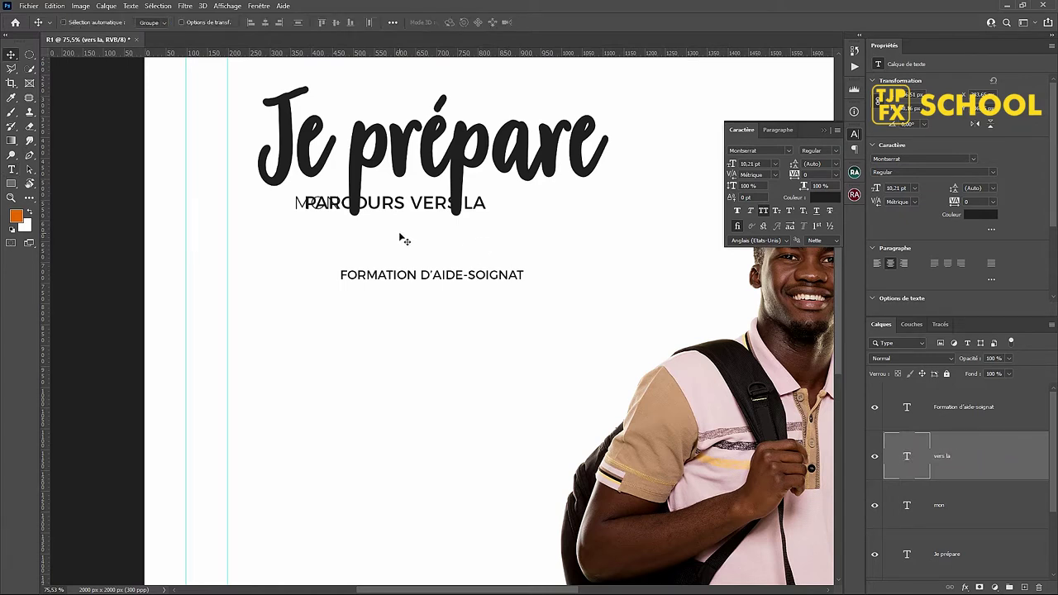
left_click_drag(402, 221, 480, 259)
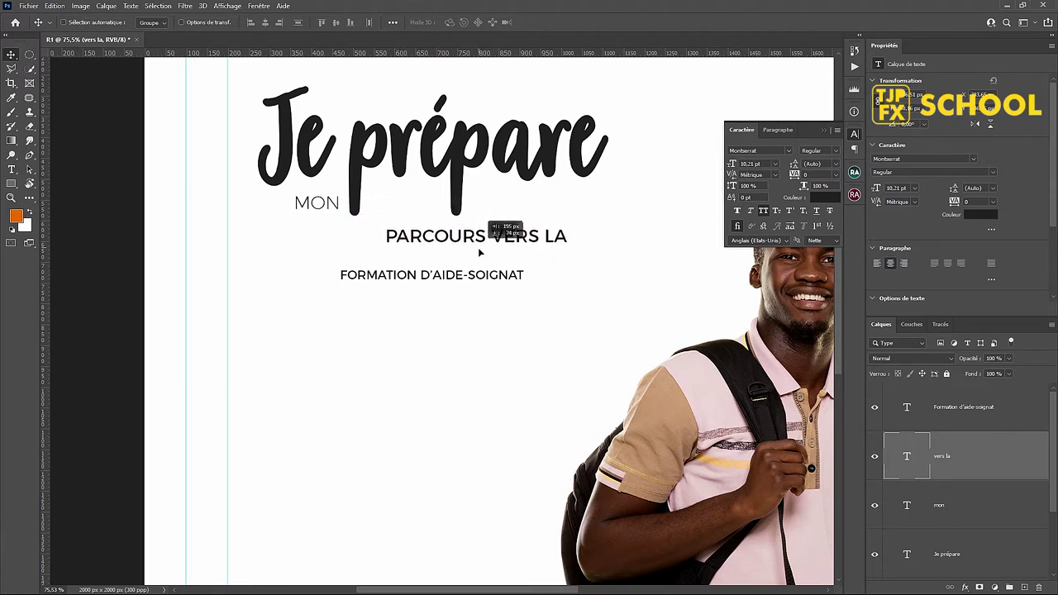
Step: Duplicate 'MON' to its right and retype the copy as 'parcours'
left_click_drag(338, 207, 426, 207)
key("t")
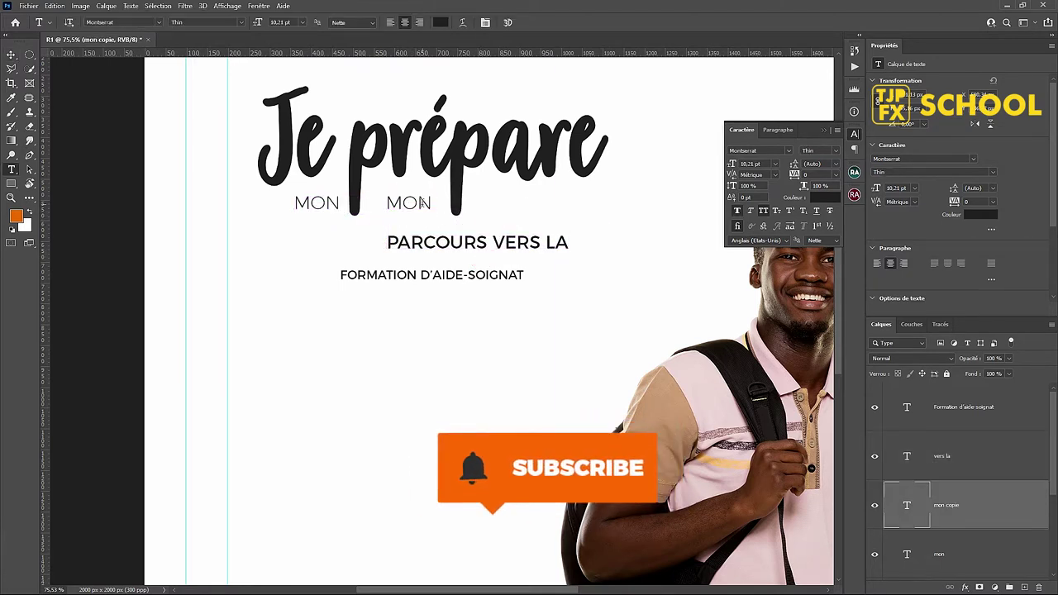
left_click(422, 204)
double_click(422, 203)
type("parcours")
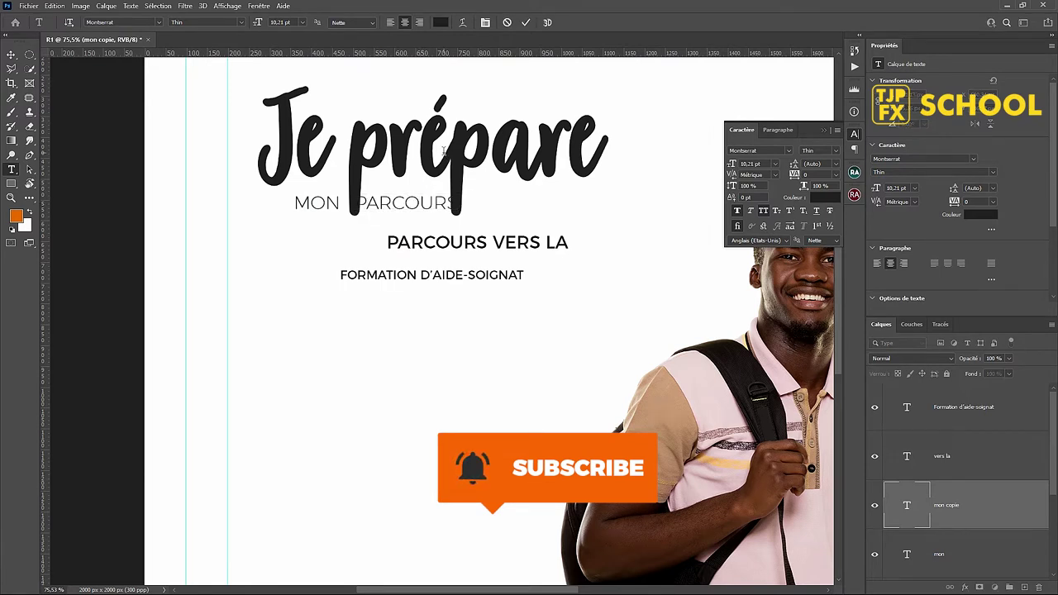
key("ctrl+Return")
Step: Try 'Je prépare' tracking values 260, 180 and 0, then settle on the preset 100
left_click(469, 175)
type("220")
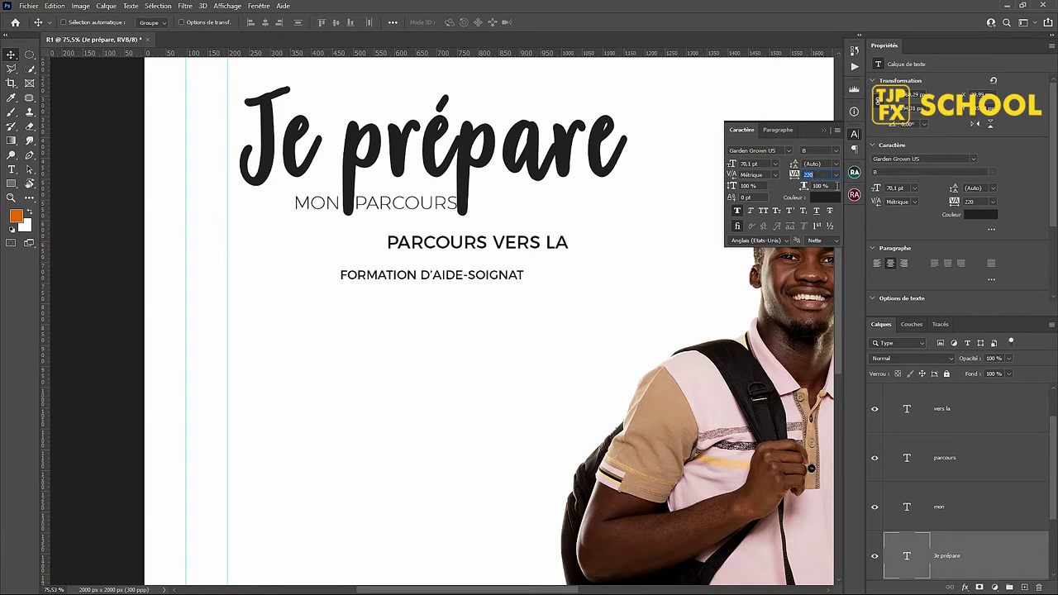
type("260")
key("Return")
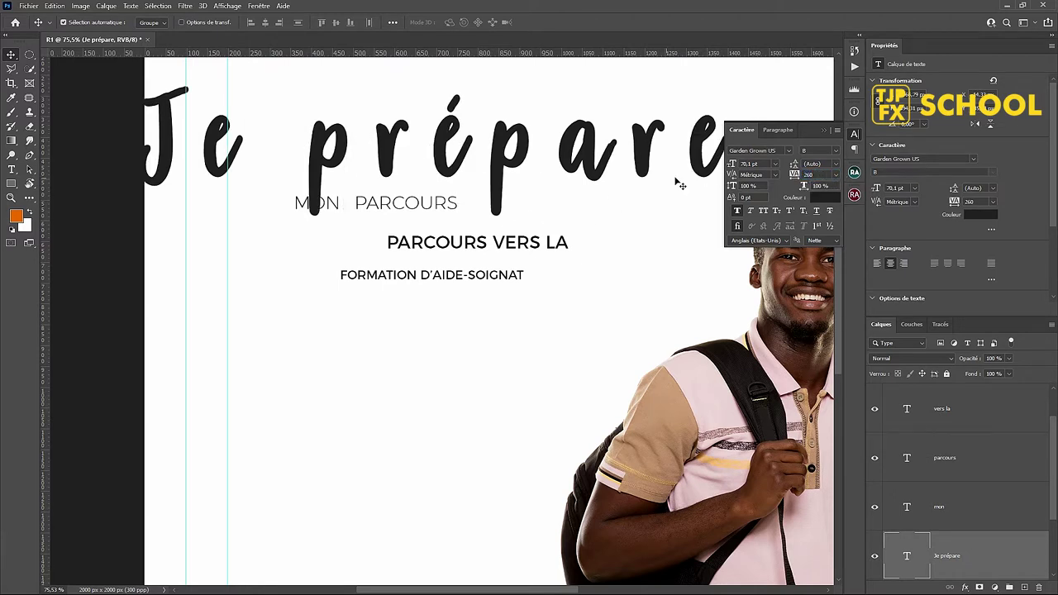
type("180")
key("Return")
type("0")
key("Return")
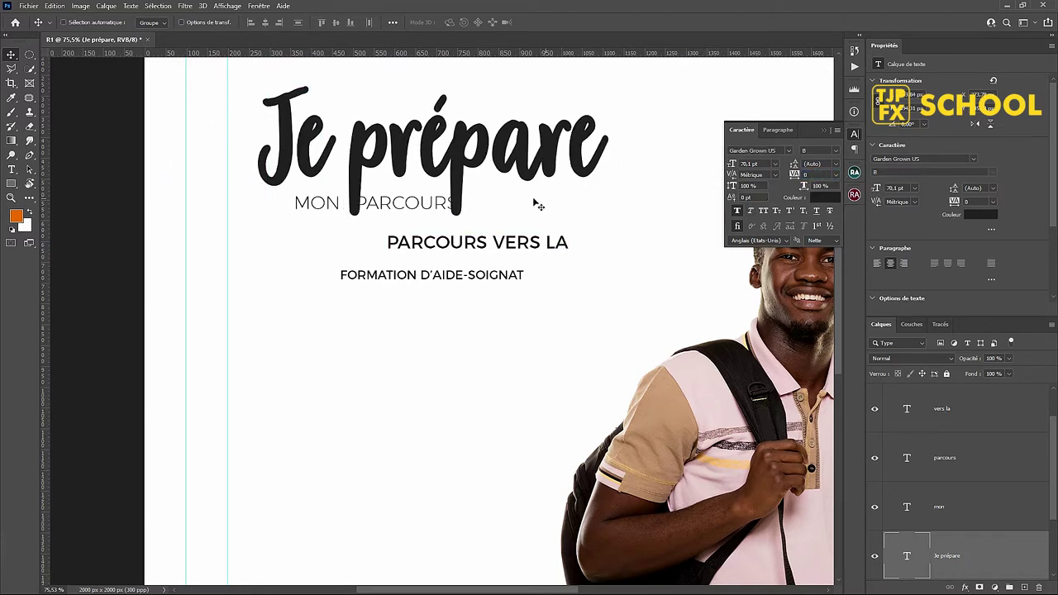
left_click(837, 176)
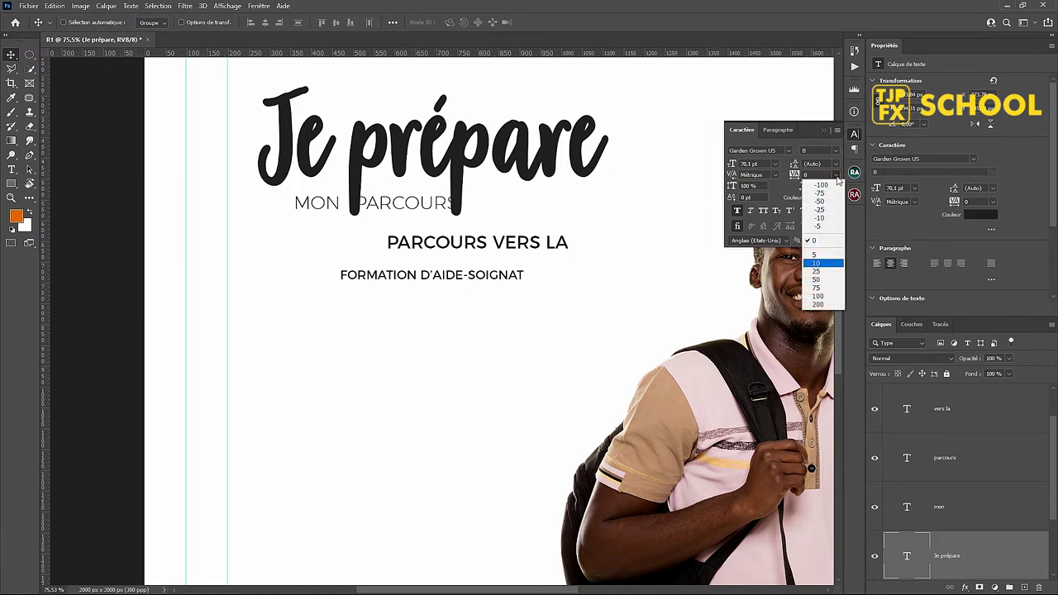
left_click(824, 297)
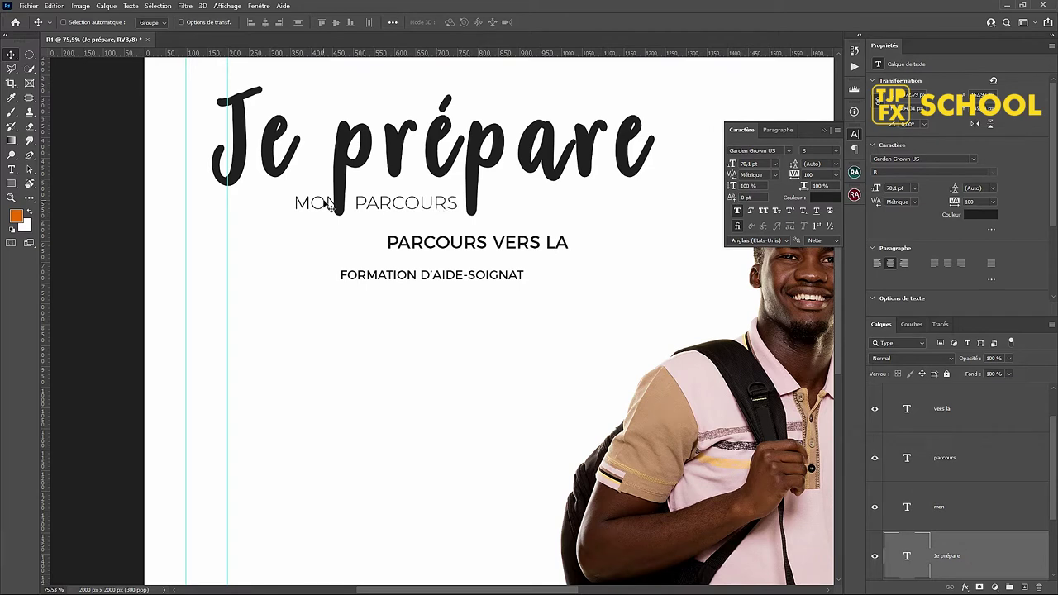
Step: Shift 'MON' left and 'PARCOURS' right, and rename the 'vers la' layer
left_click_drag(331, 205, 289, 207)
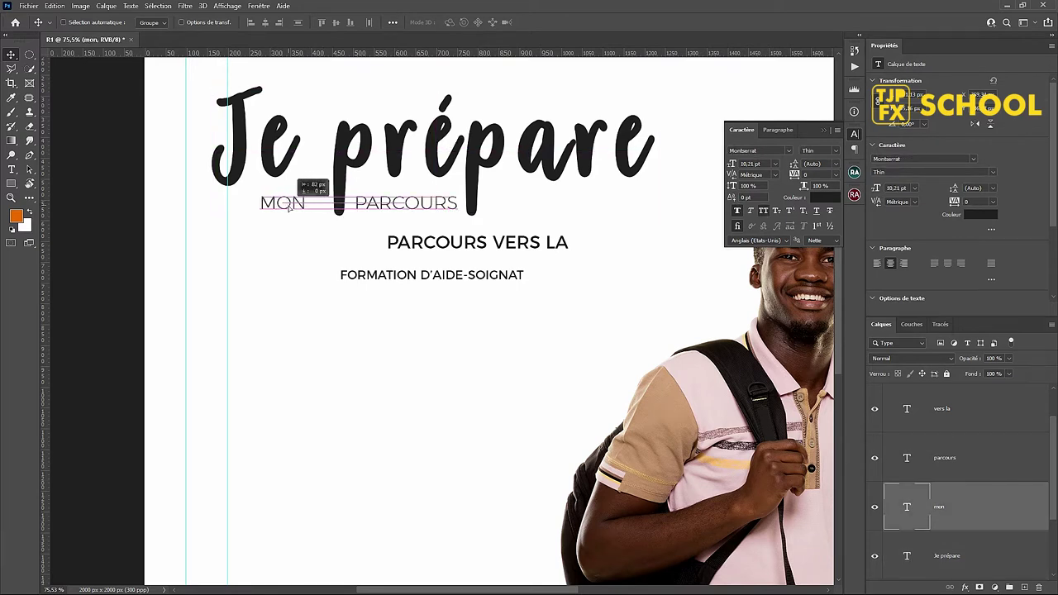
left_click_drag(367, 206, 535, 213)
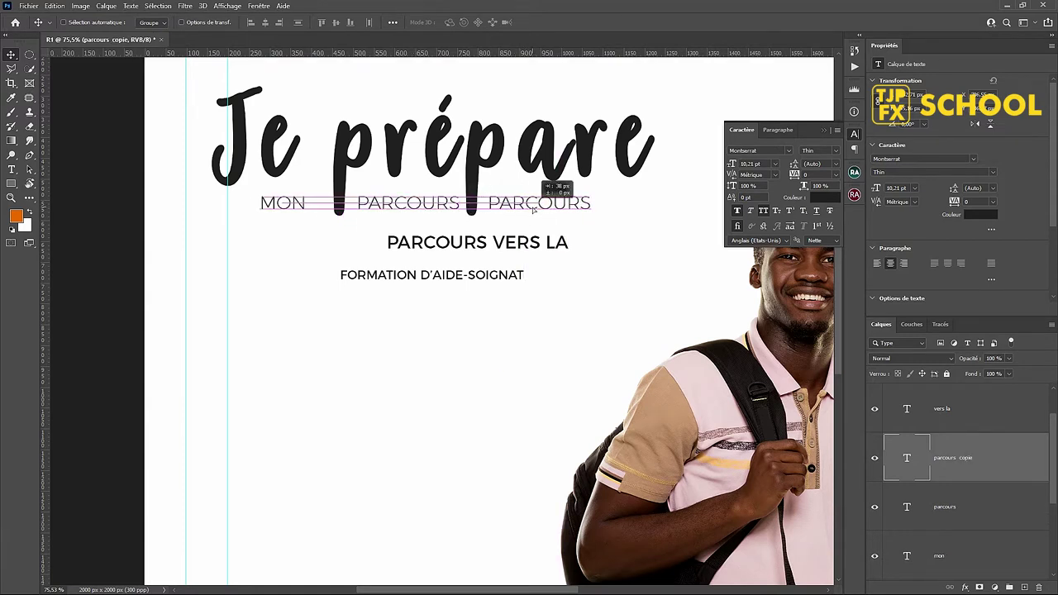
double_click(940, 409)
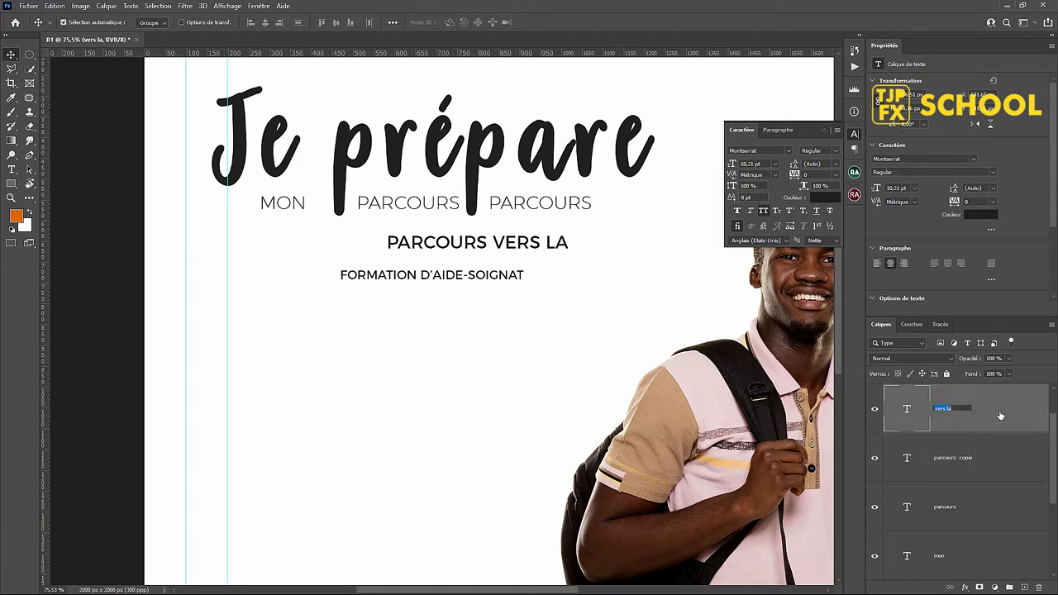
key("t")
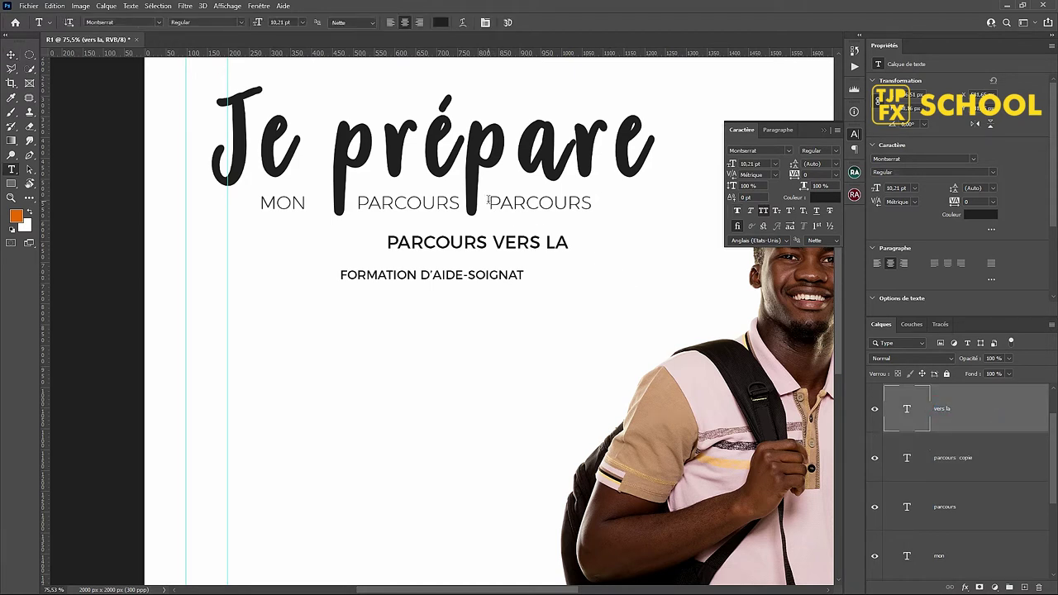
left_click(493, 204)
key("ctrl+a")
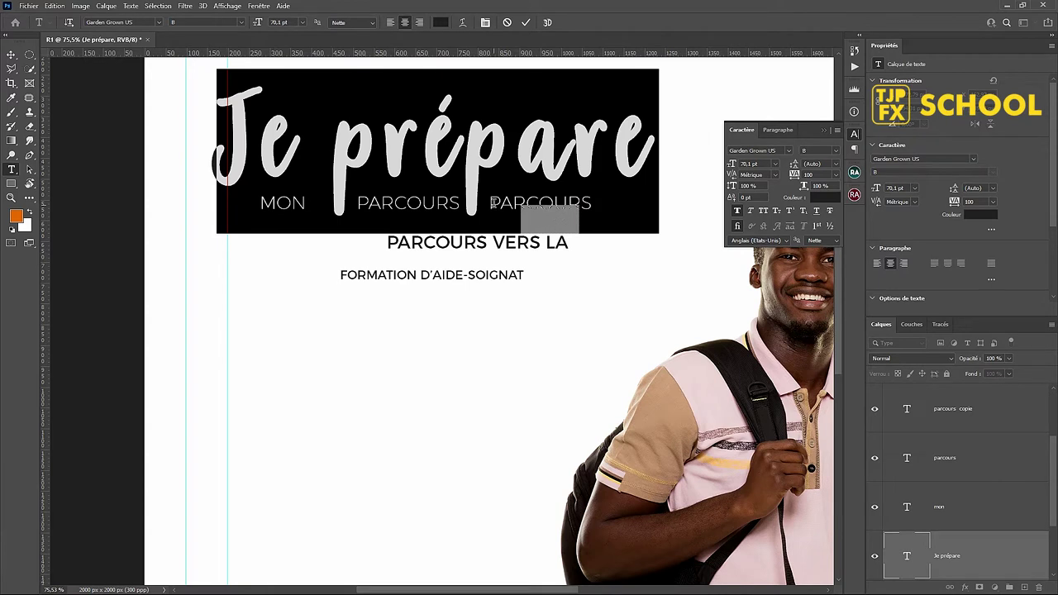
key("ctrl+Return")
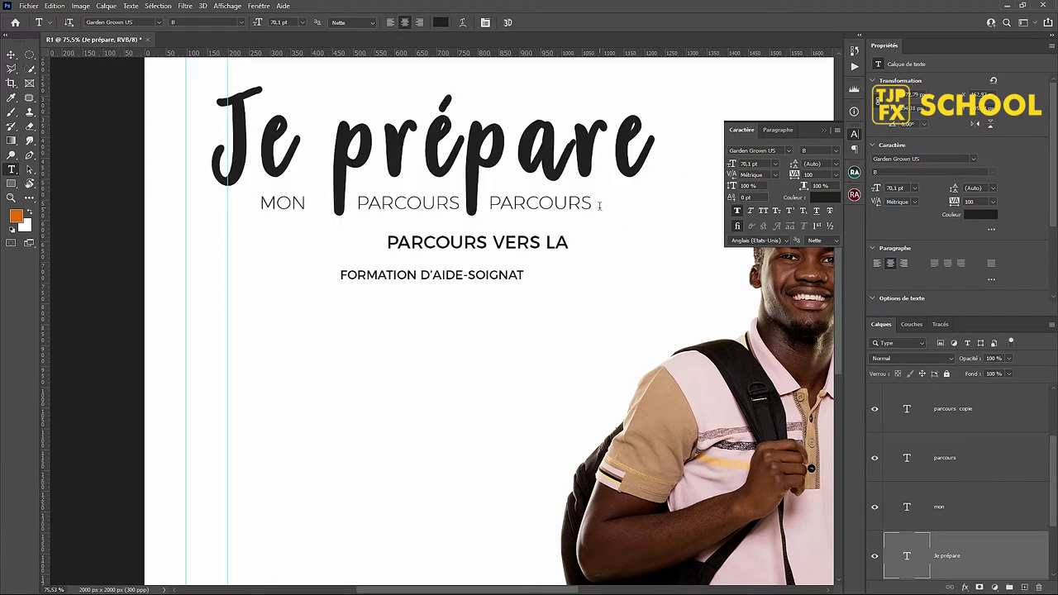
Step: Retype the second 'PARCOURS' as 'vers la' and delete the separate 'PARCOURS VERS LA' line
left_click(588, 205)
key("ctrl+a")
type("vers la")
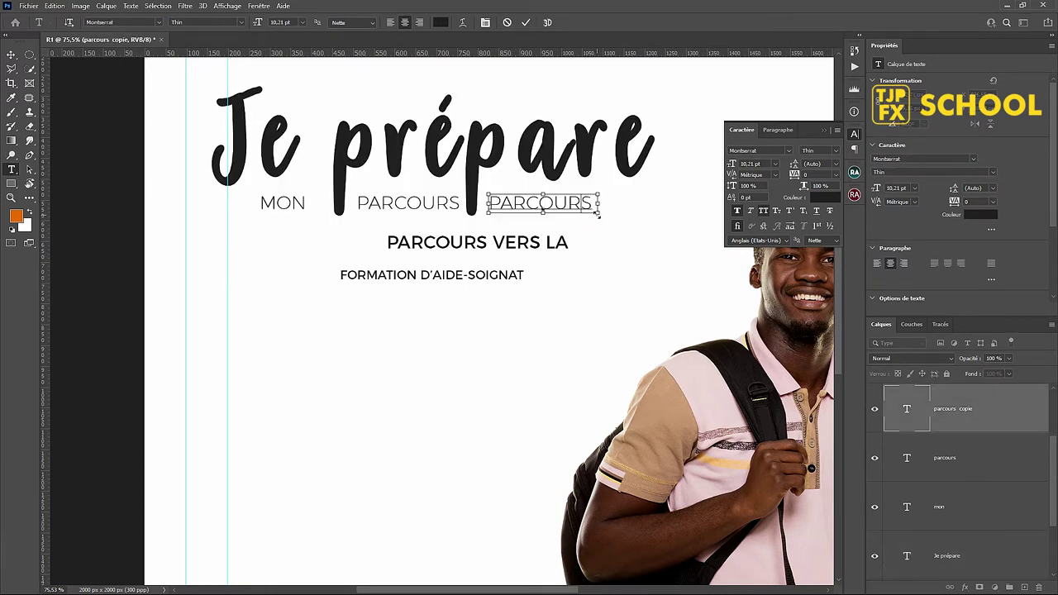
key("ctrl+Return")
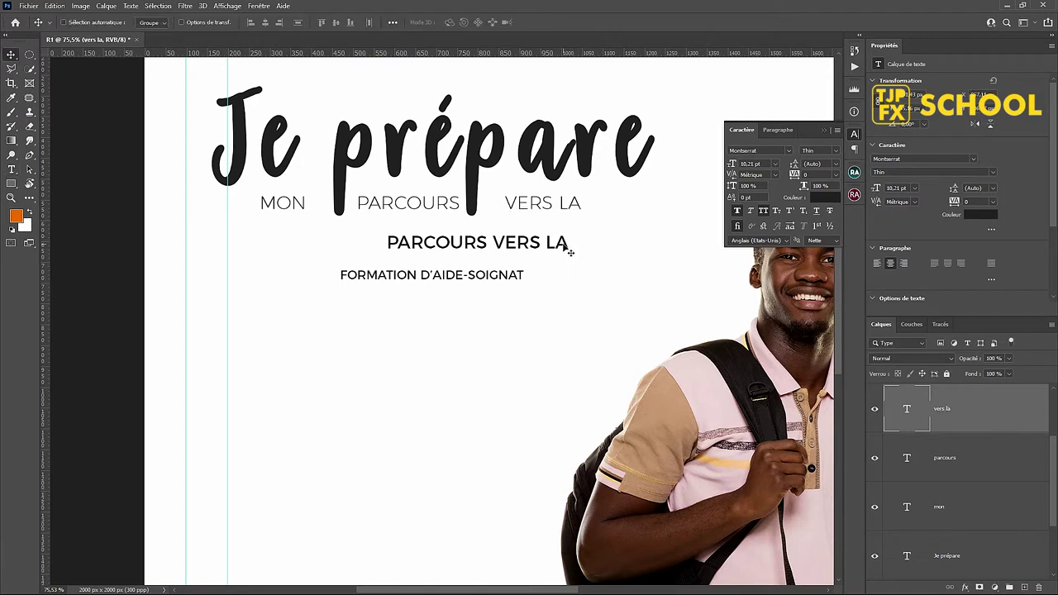
left_click_drag(565, 246, 579, 250)
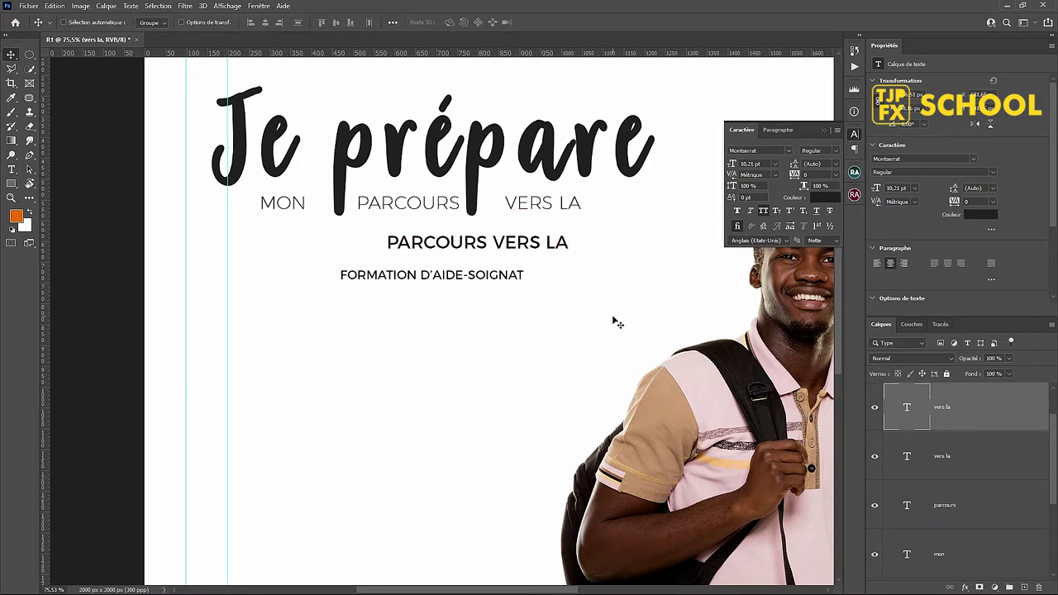
key("Delete")
Step: Reduce the 'Je prépare' tracking through 90 and 80 down to 50
left_click(612, 169)
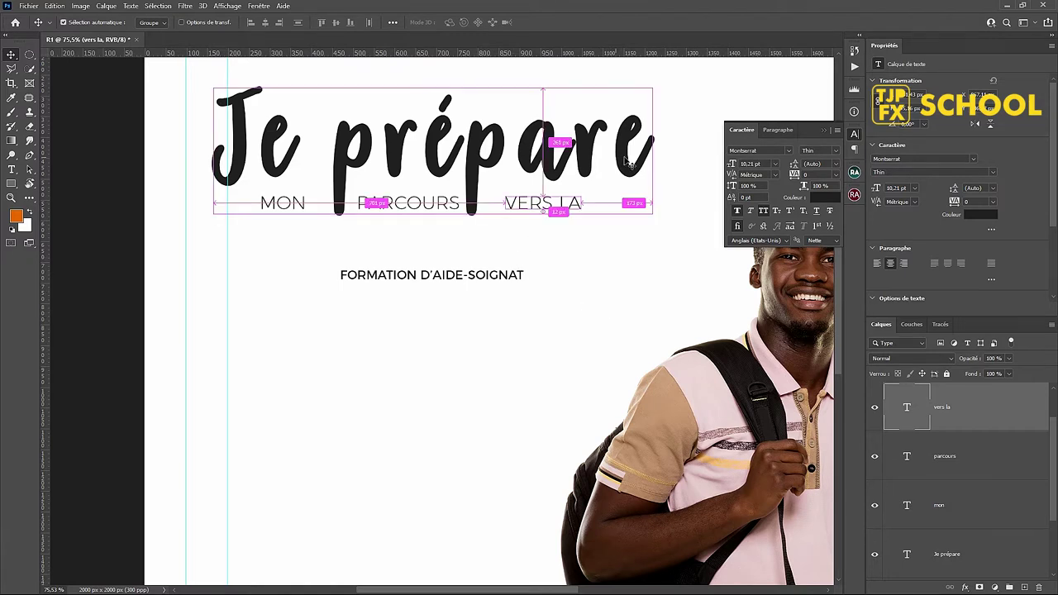
type("90")
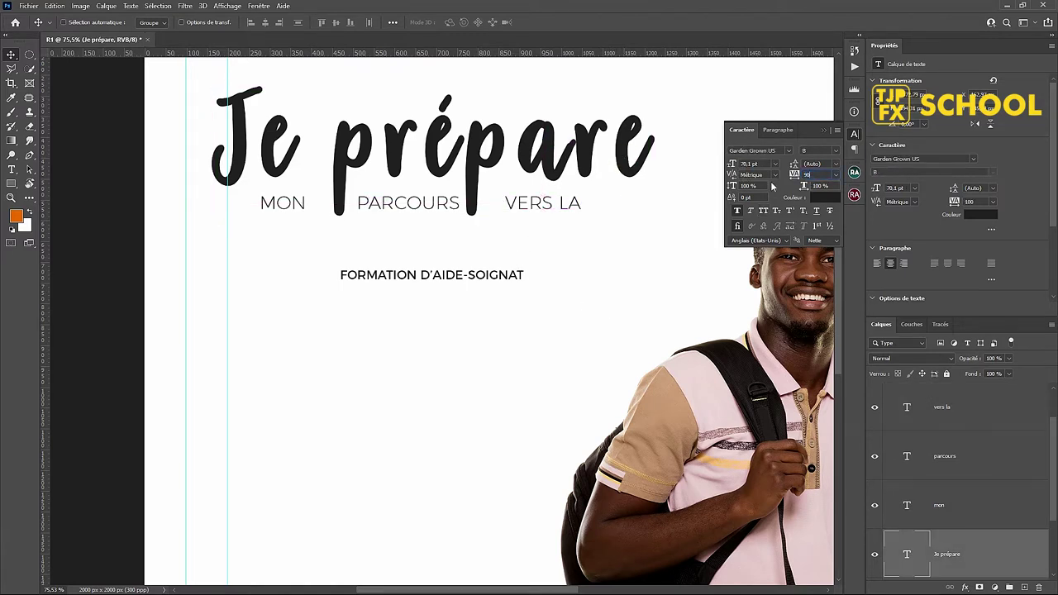
key("Return")
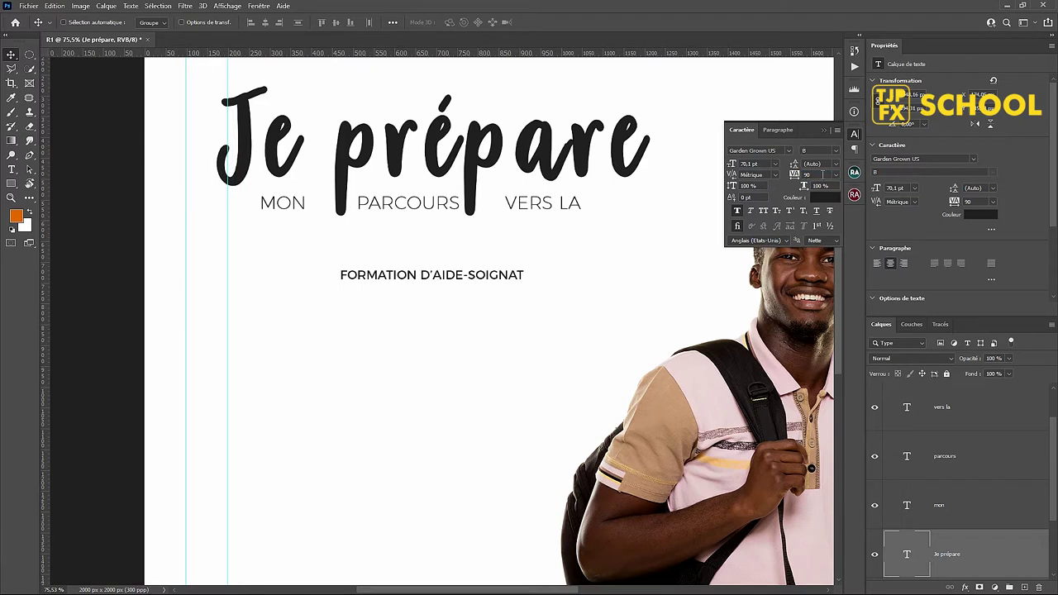
type("80")
key("Return")
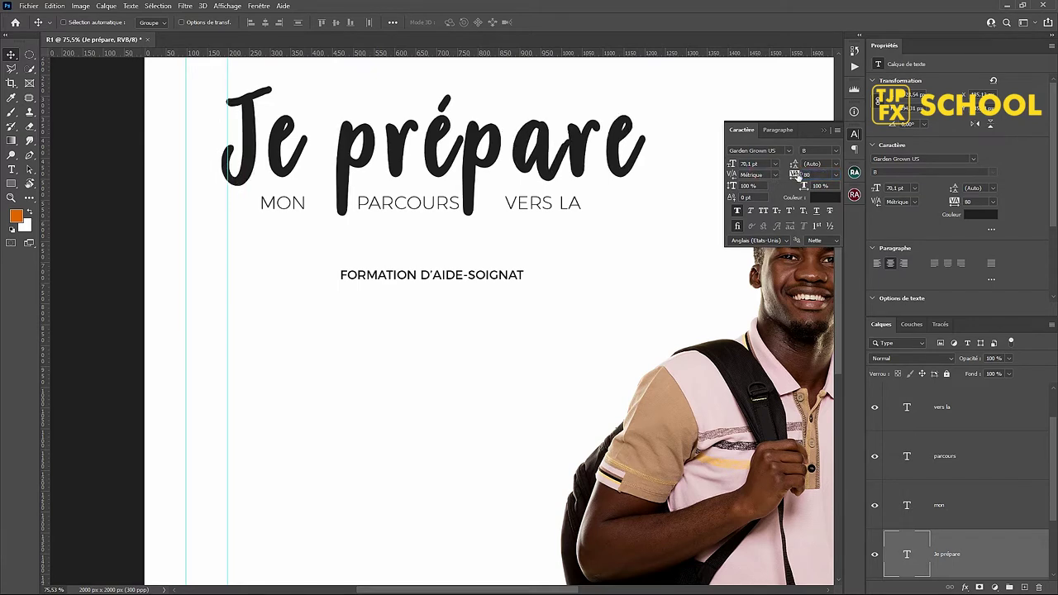
type("50")
key("Return")
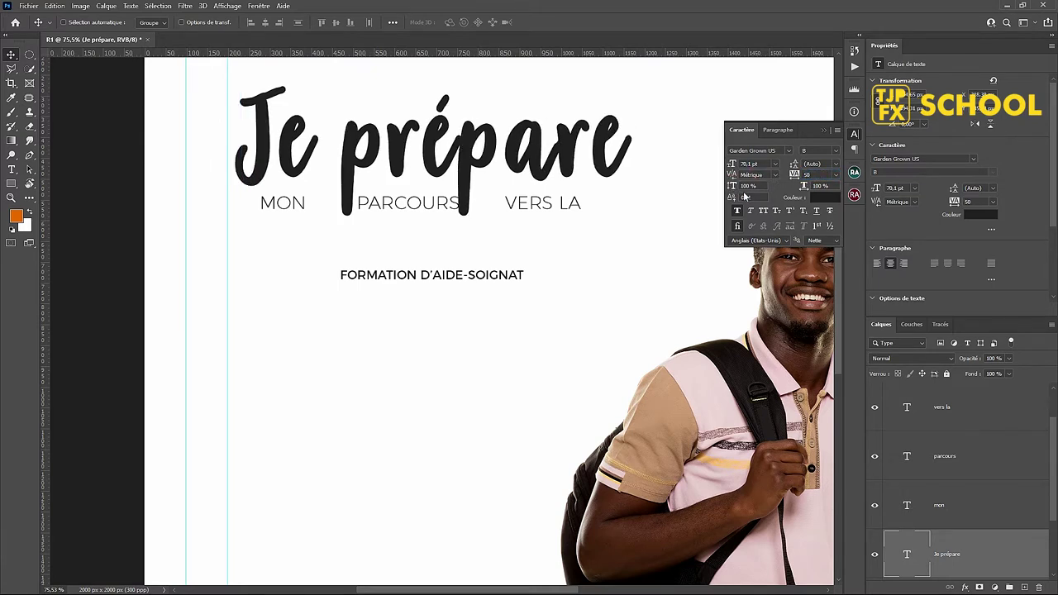
Step: Nudge 'MON', 'PARCOURS' and 'VERS LA' closer together on their line
left_click(427, 216)
left_click_drag(427, 217, 423, 216)
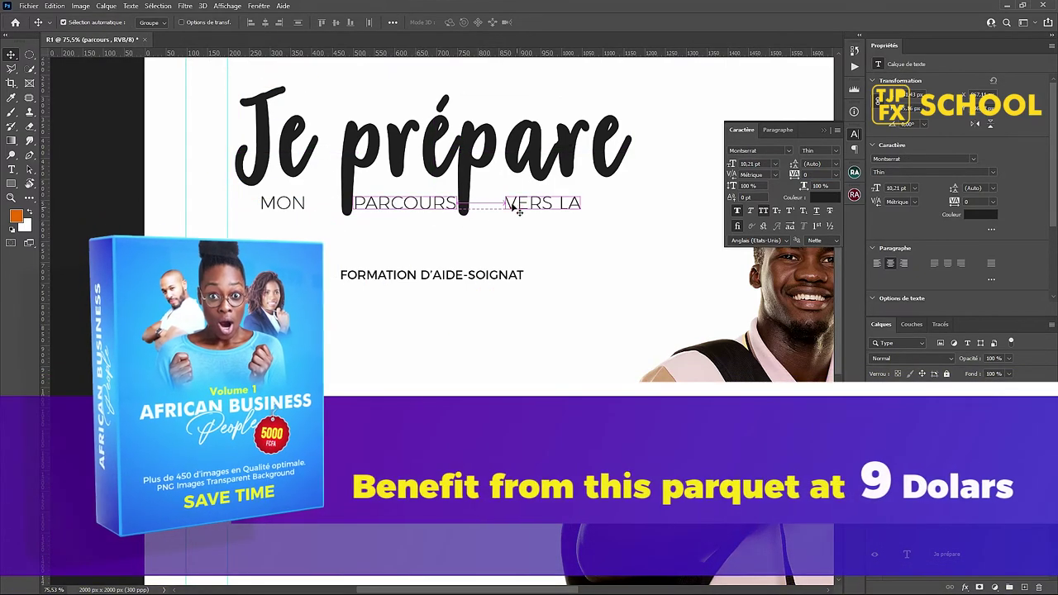
left_click_drag(518, 212, 500, 212)
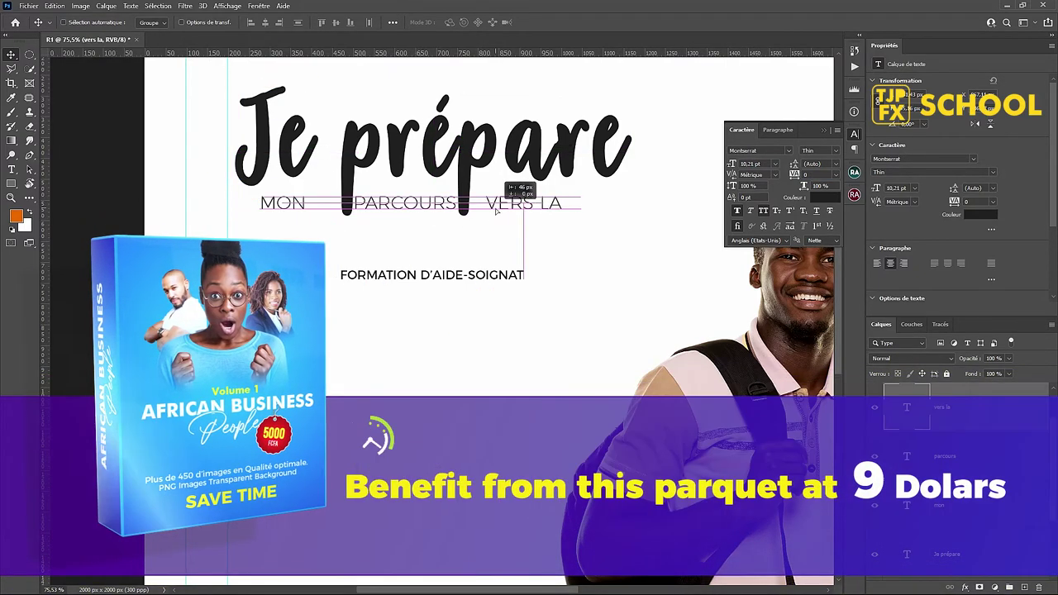
left_click_drag(302, 207, 311, 207)
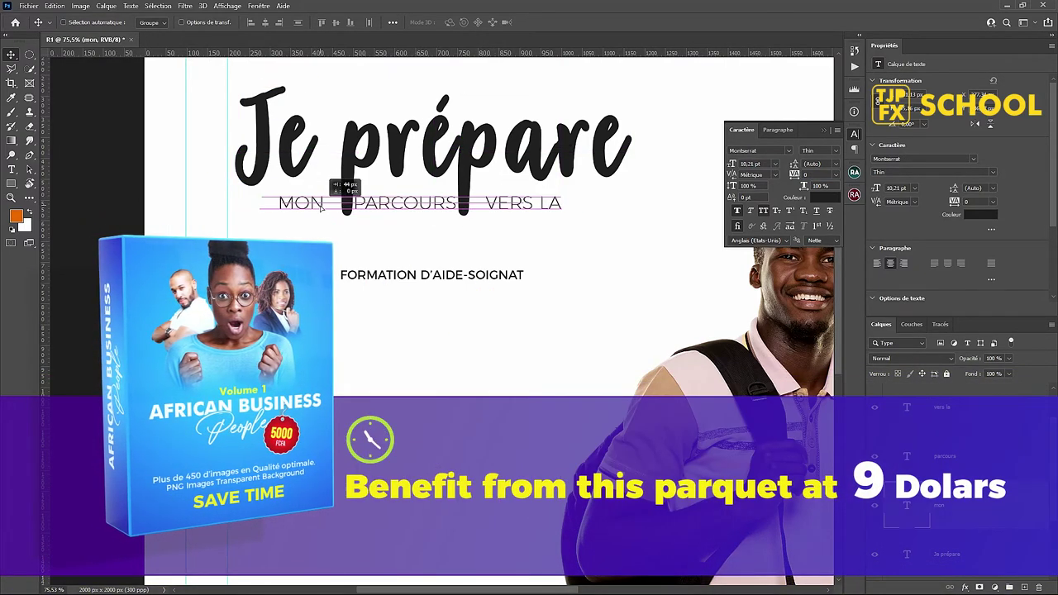
left_click_drag(469, 228, 376, 228)
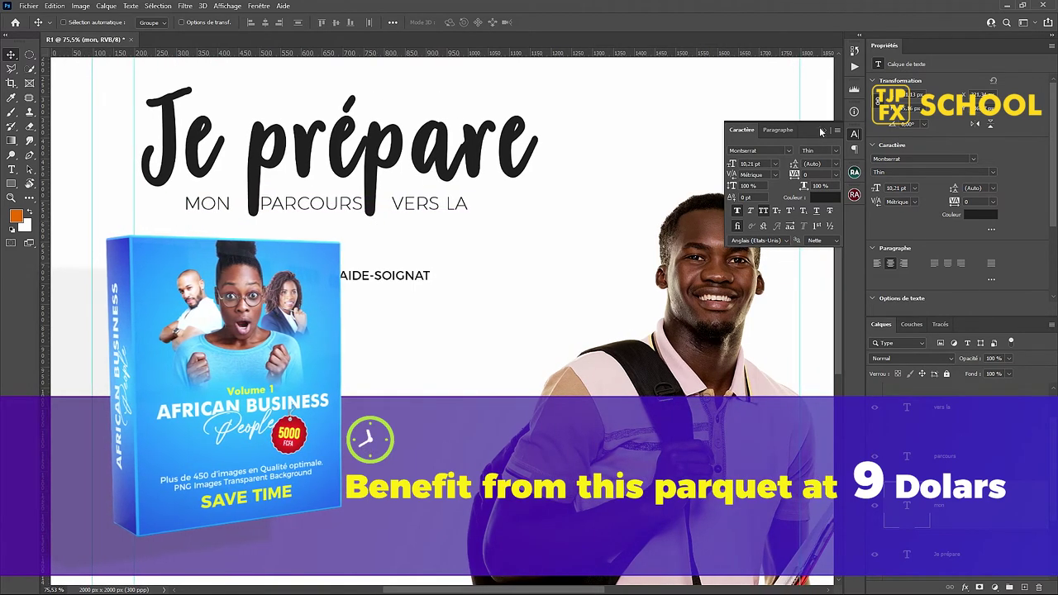
left_click(823, 130)
left_click(345, 208)
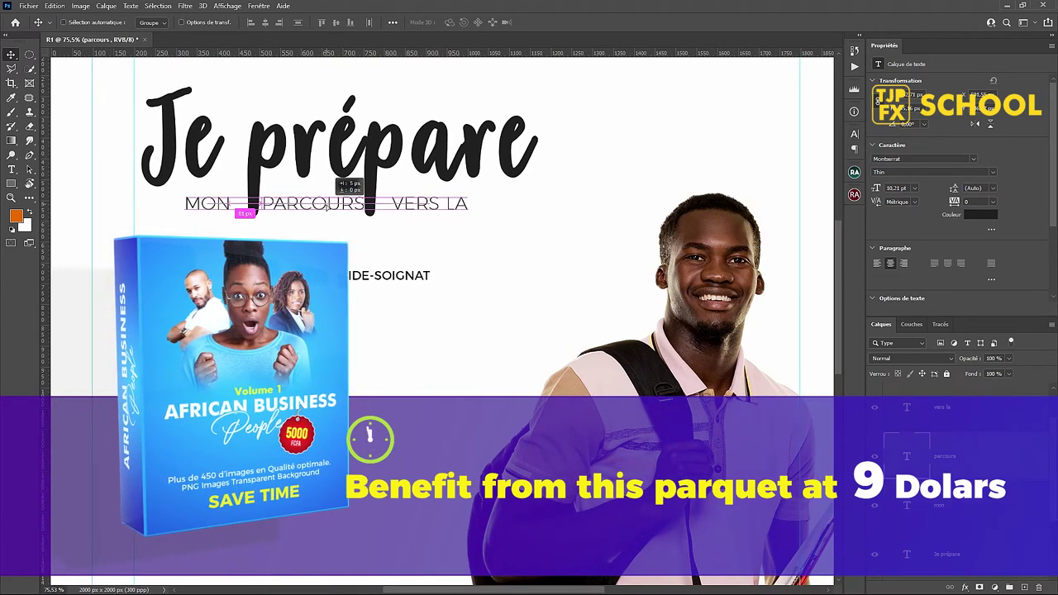
left_click_drag(227, 205, 233, 205)
left_click(273, 204)
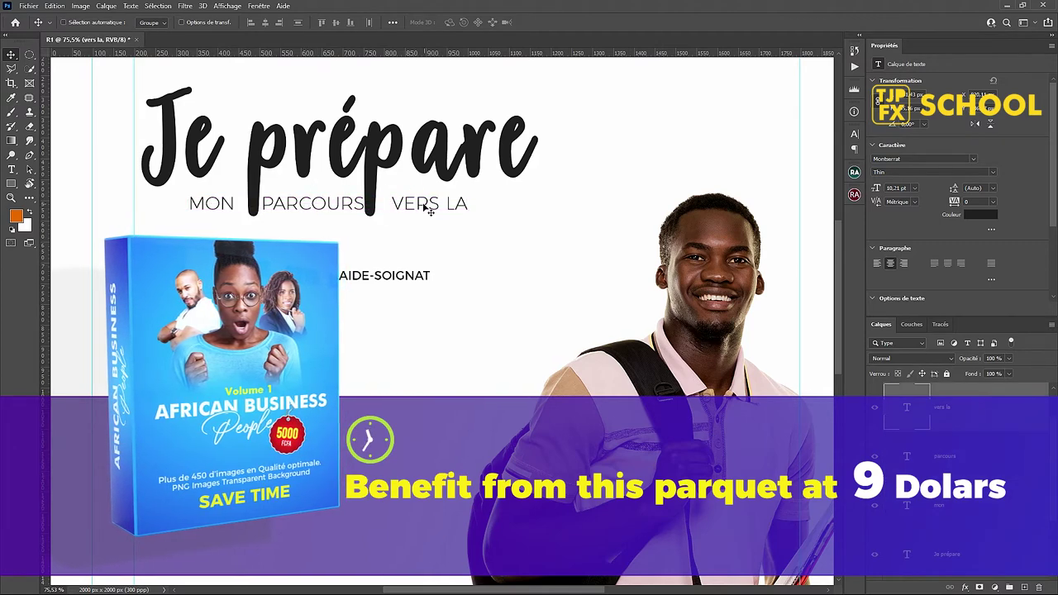
Step: Stretch the 'Je prépare' title slightly wider and nudge it a few pixels left
left_click(496, 157)
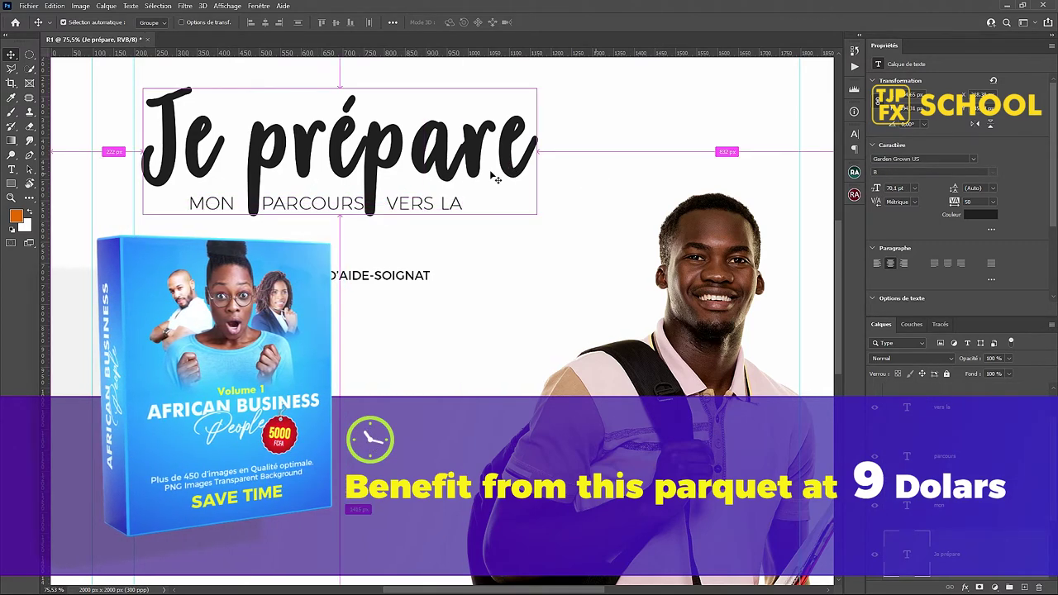
key("ctrl+t")
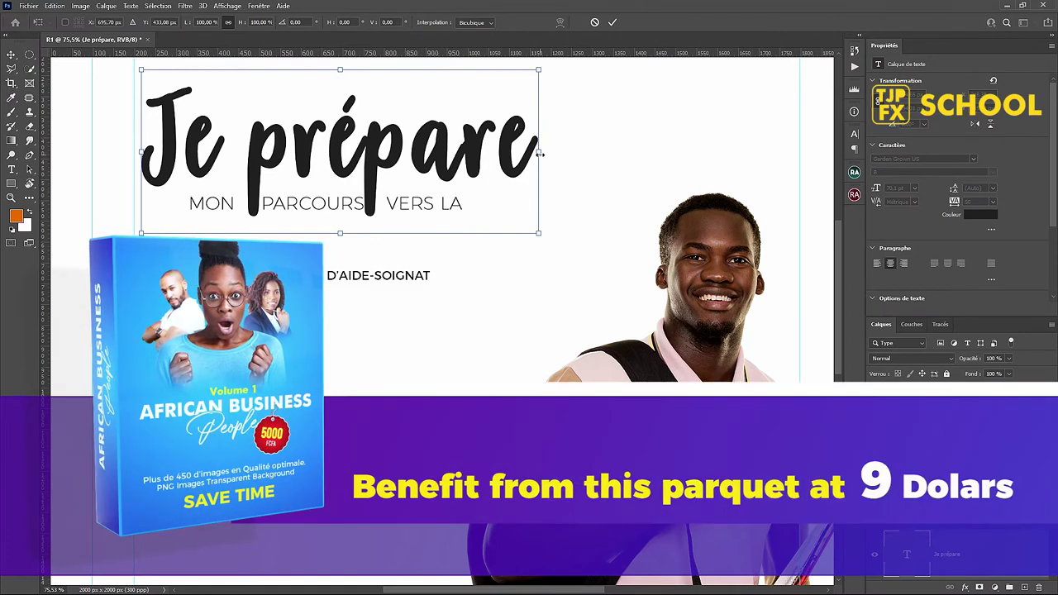
left_click_drag(539, 151, 550, 151)
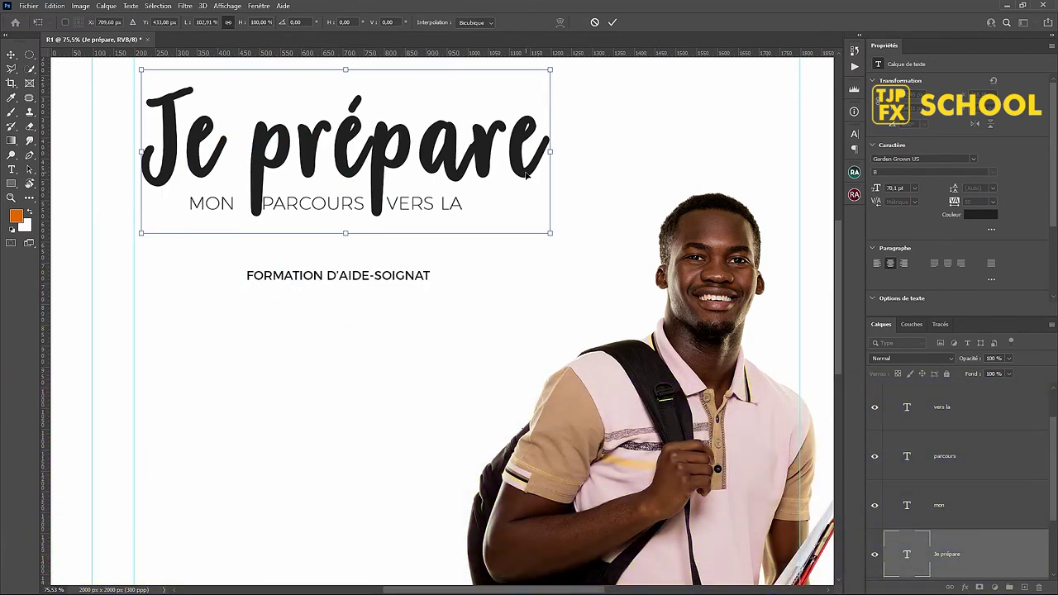
key("Return")
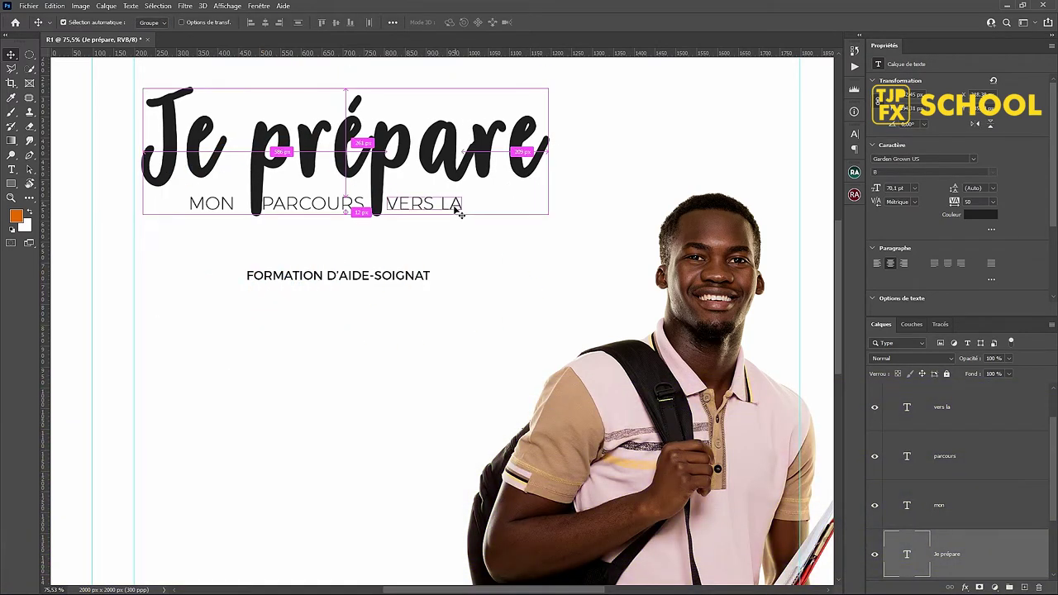
key("ctrl")
key("ctrl")
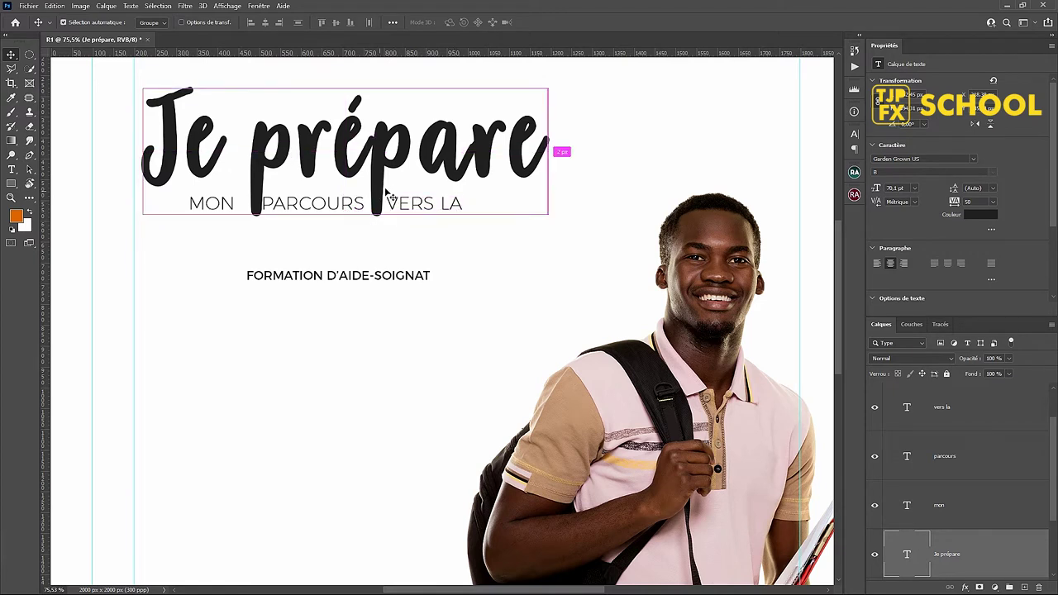
key("Left")
key("Left")
key("Left")
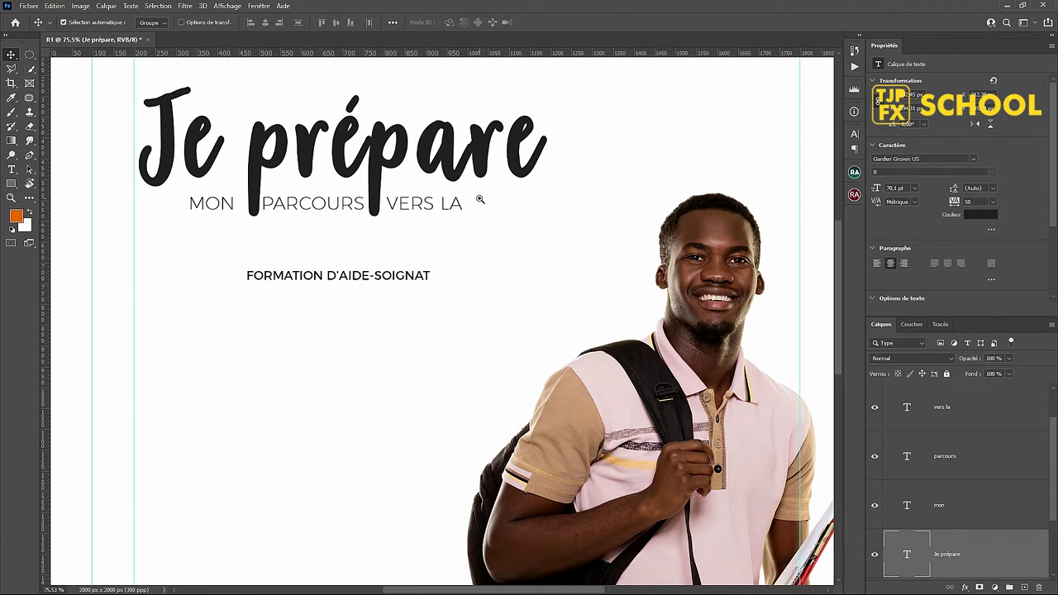
Step: Raise the Formation line about 11 px and turn off All Caps so it reads 'Formation d'aide-soignat'
scroll(477, 198, "down", 3)
scroll(428, 205, "up", 1)
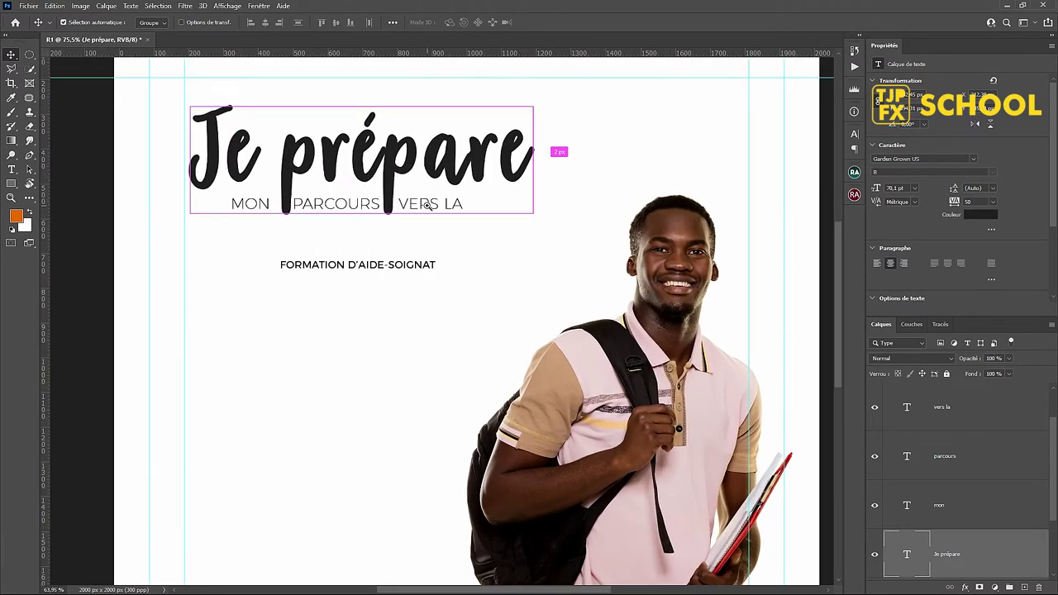
left_click(377, 272)
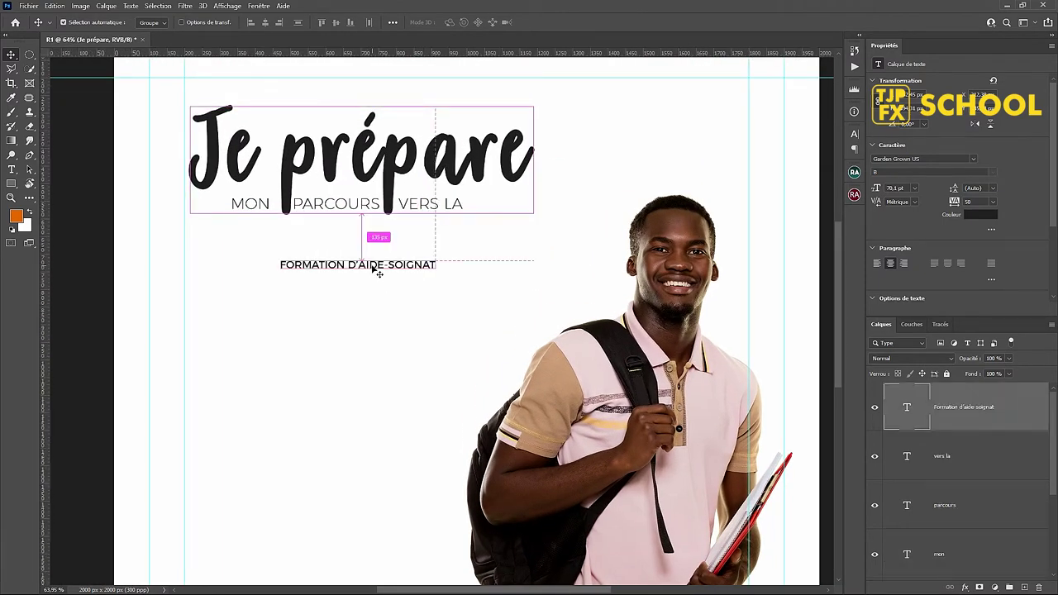
left_click_drag(373, 266, 373, 257)
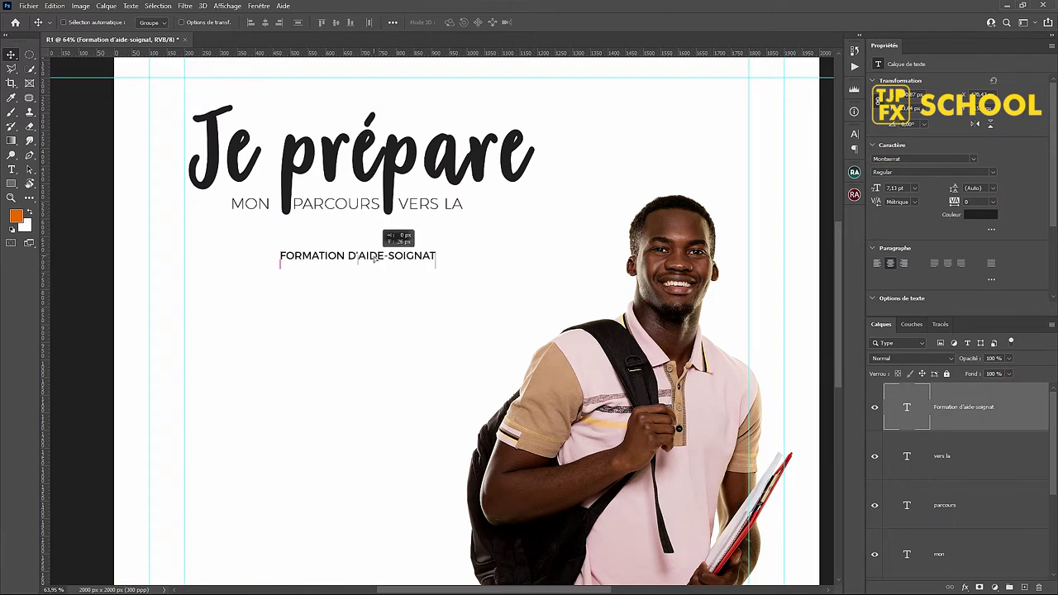
left_click(855, 133)
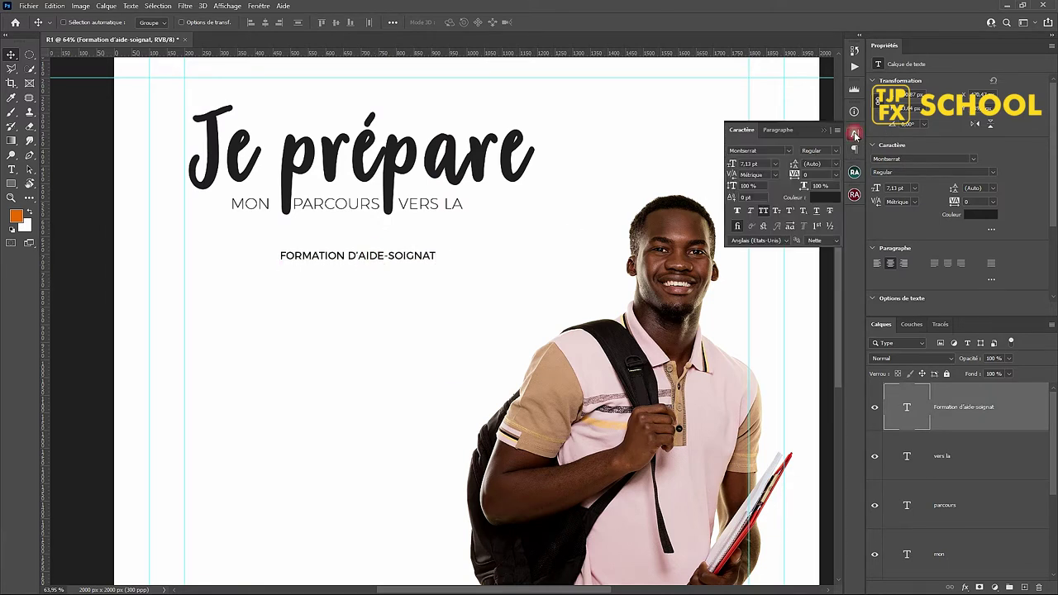
left_click(763, 213)
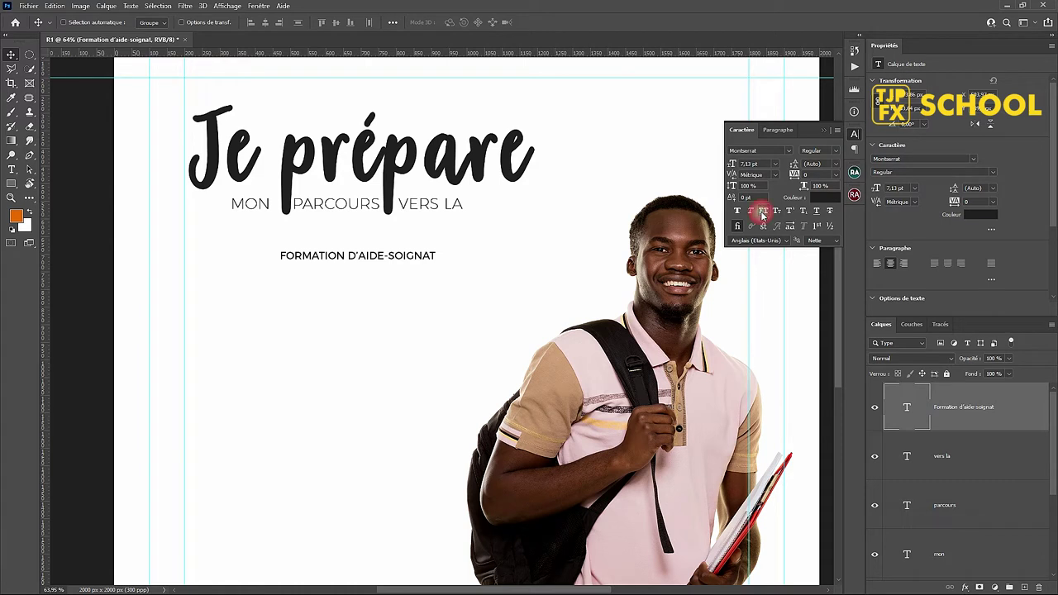
left_click(466, 208)
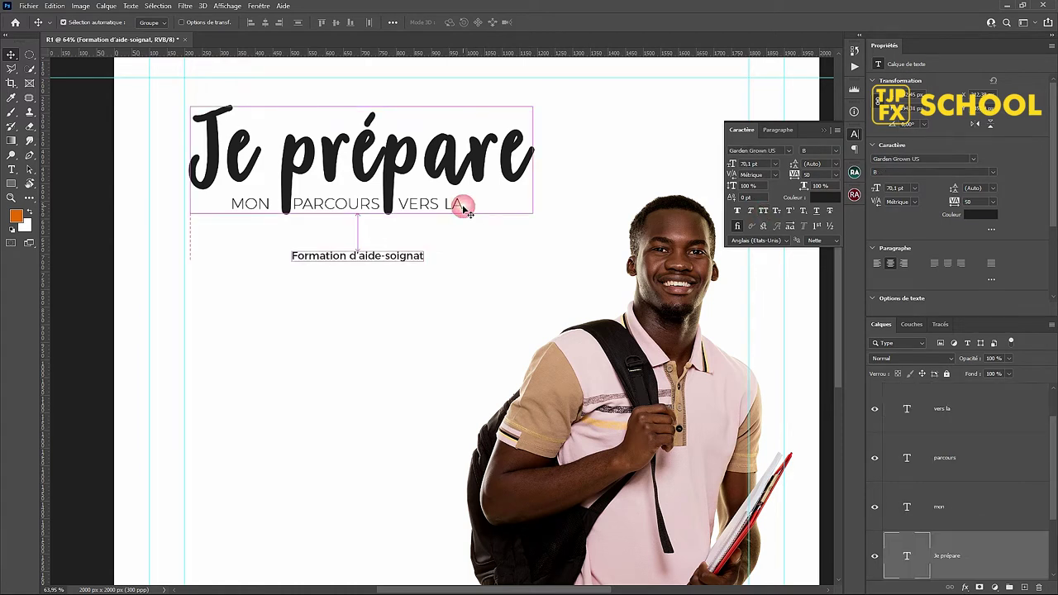
left_click(377, 208, "shift")
left_click(263, 207, "shift")
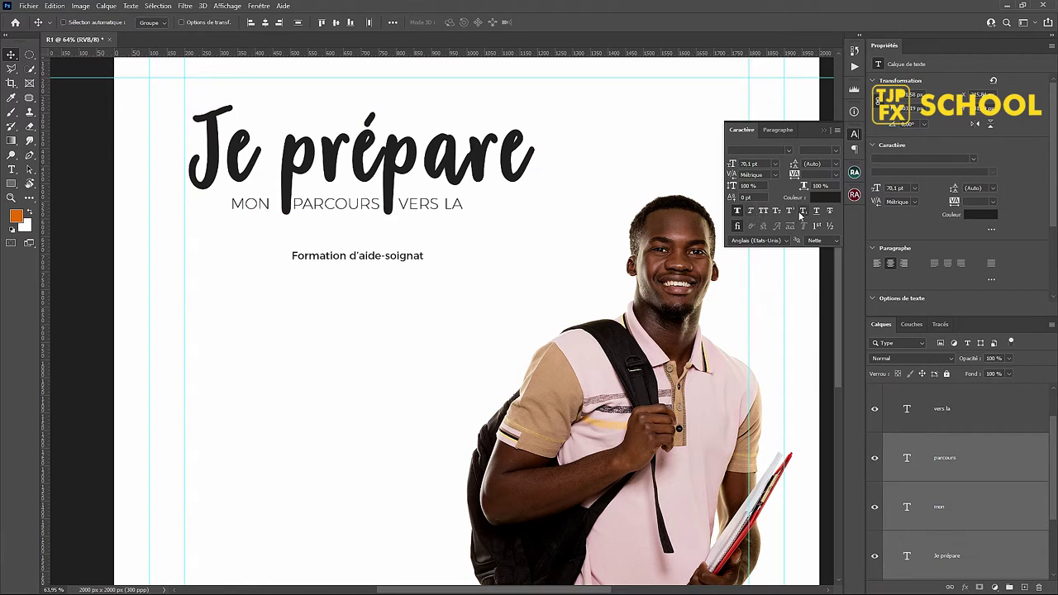
Step: Turn off All Caps on 'vers la' so it reads in lowercase
left_click(981, 557, "ctrl")
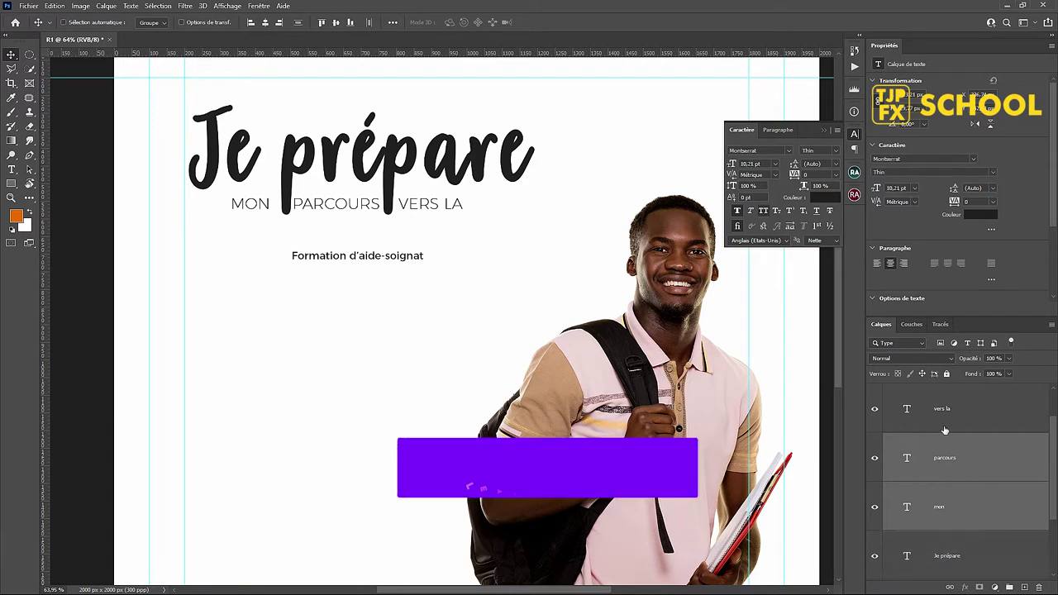
key("ctrl")
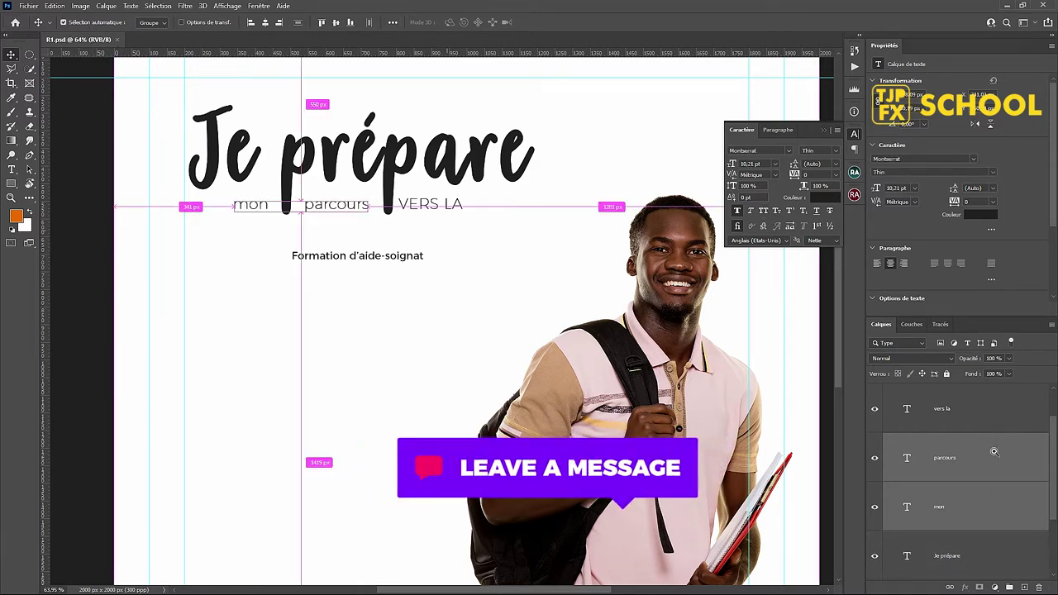
left_click(977, 410)
left_click(763, 211)
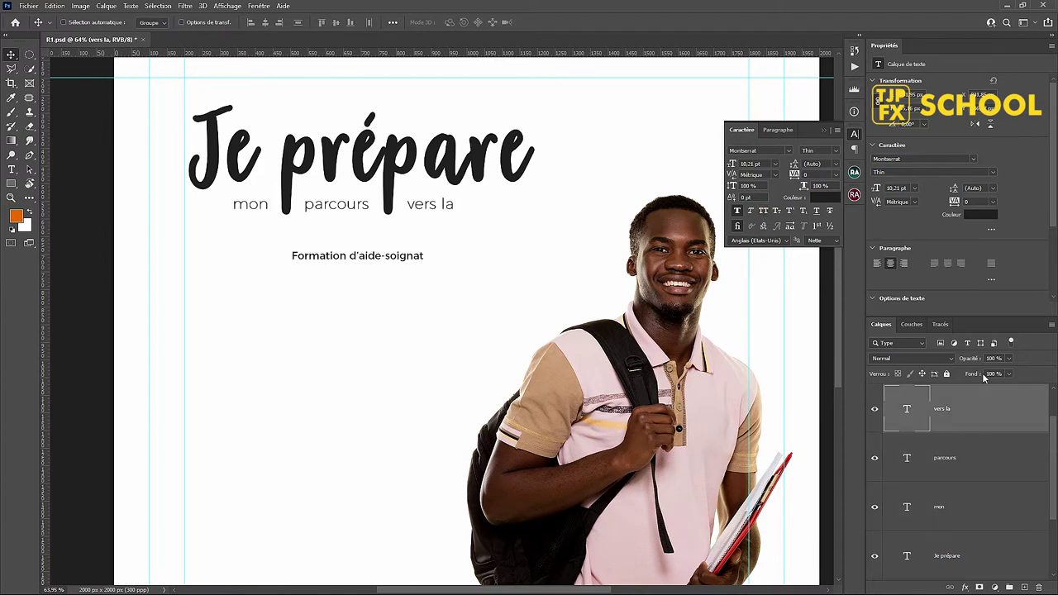
Step: Scale 'mon parcours vers la' up together to 12.2 pt and nudge 'vers la' toward 'parcours'
left_click(995, 514, "shift")
key("ctrl+t")
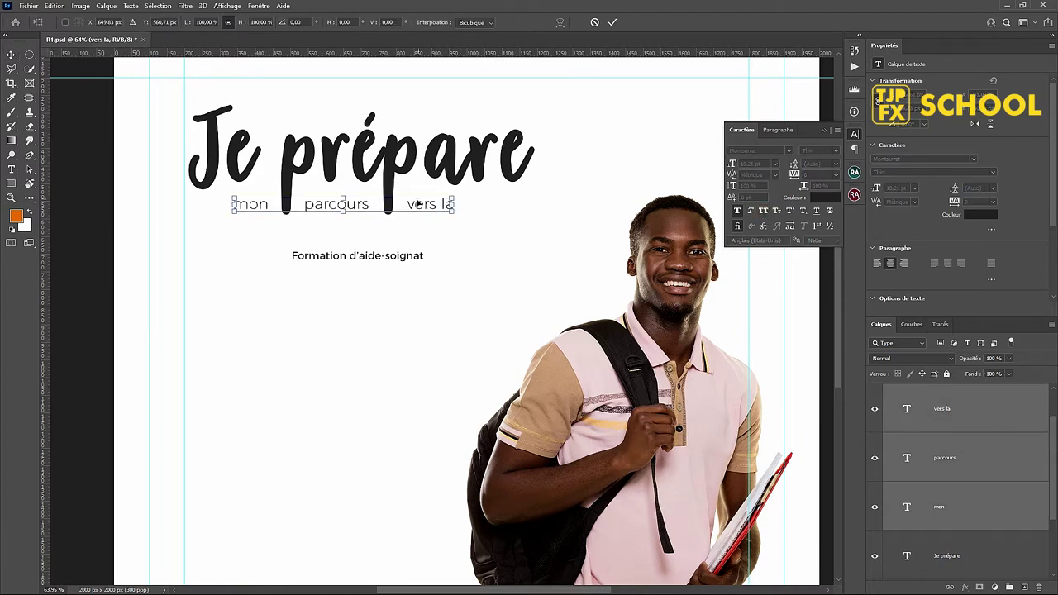
left_click_drag(458, 195, 475, 192)
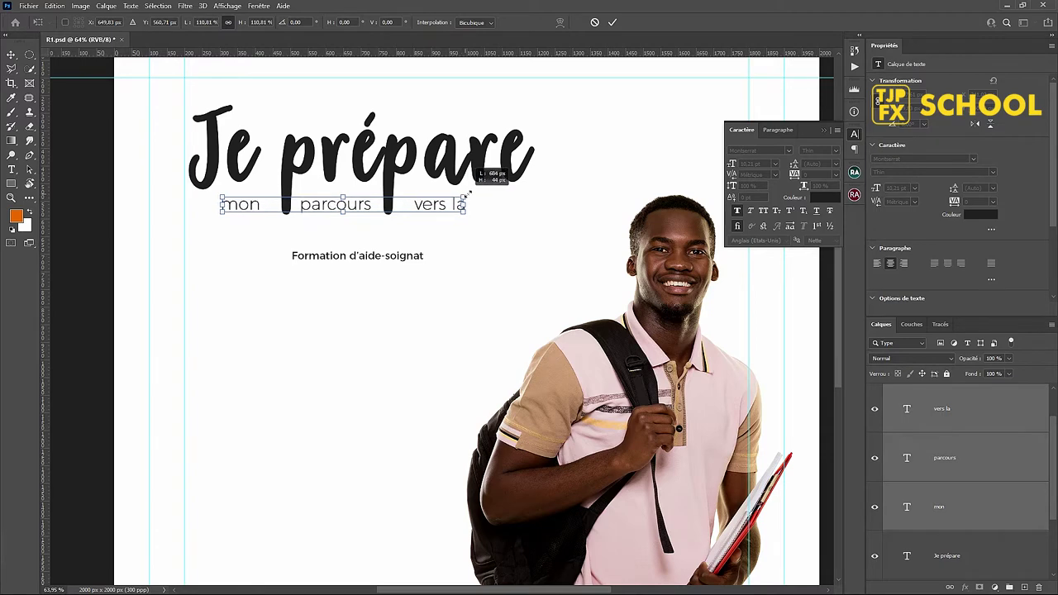
key("Return")
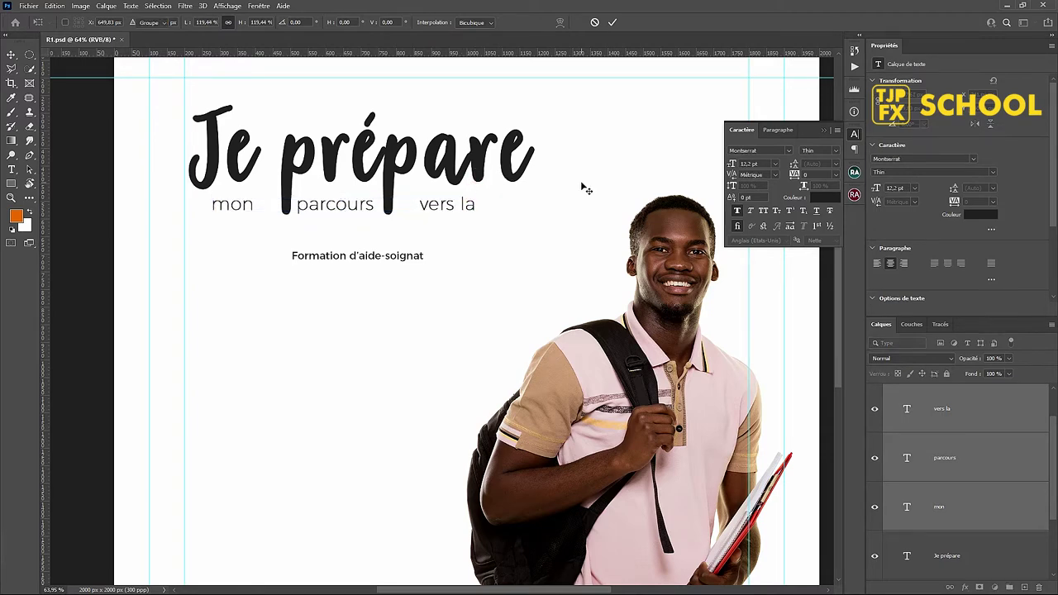
scroll(324, 230, "up", 1)
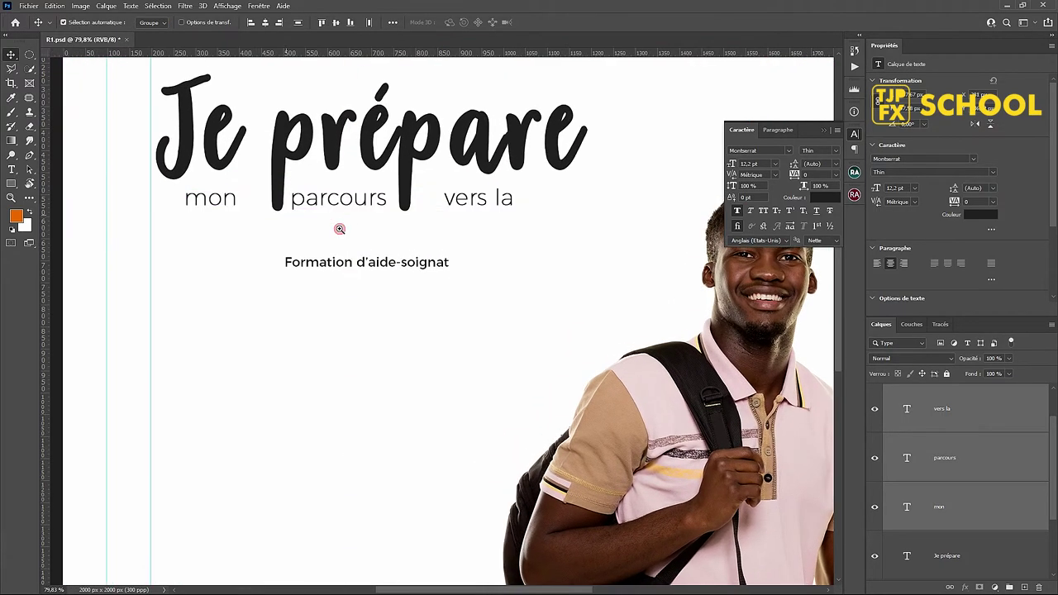
left_click(237, 227)
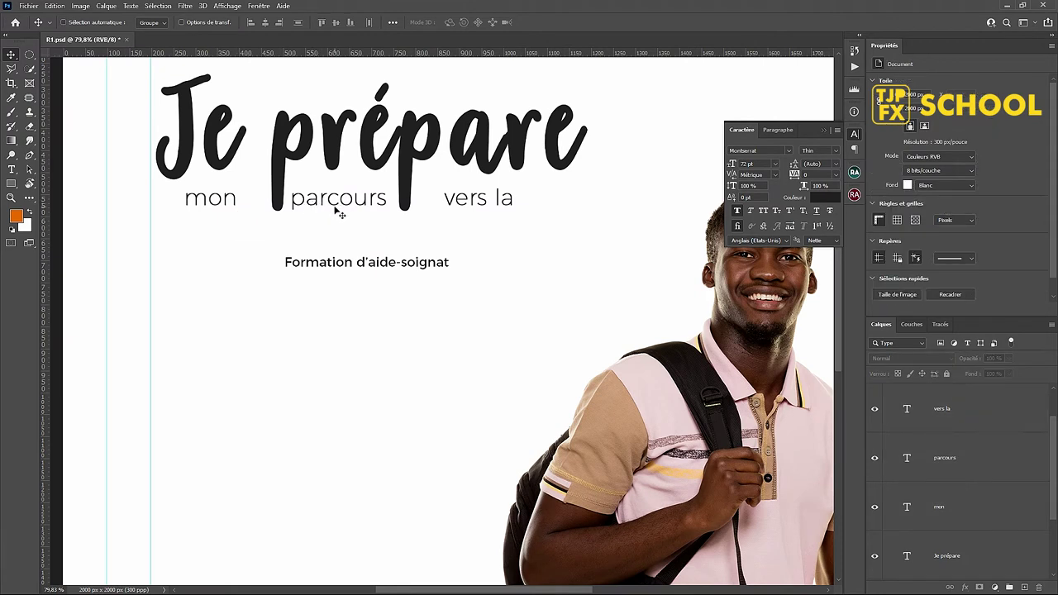
left_click(482, 204)
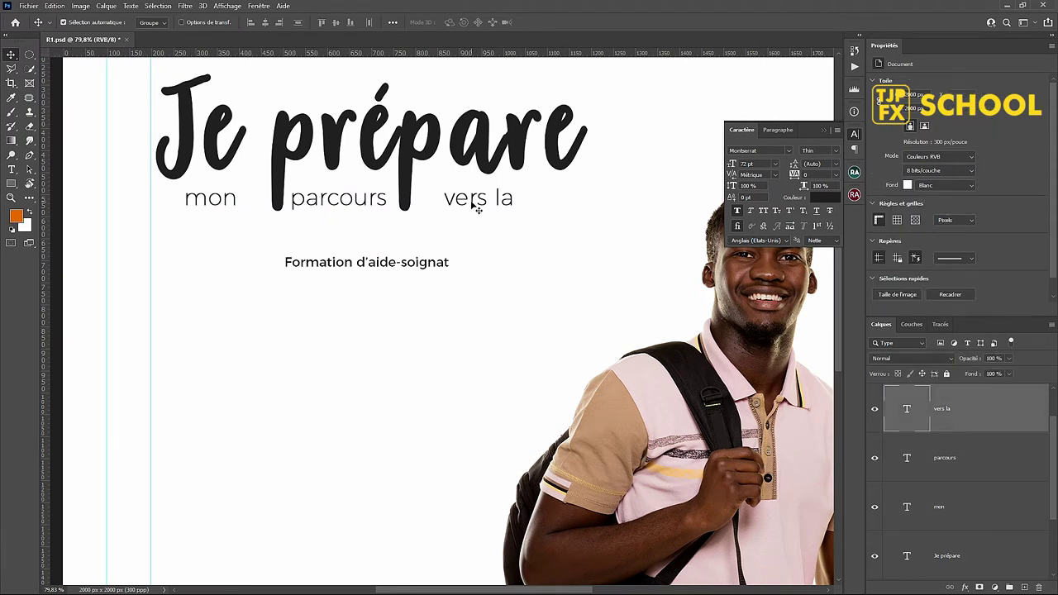
left_click_drag(473, 204, 450, 200)
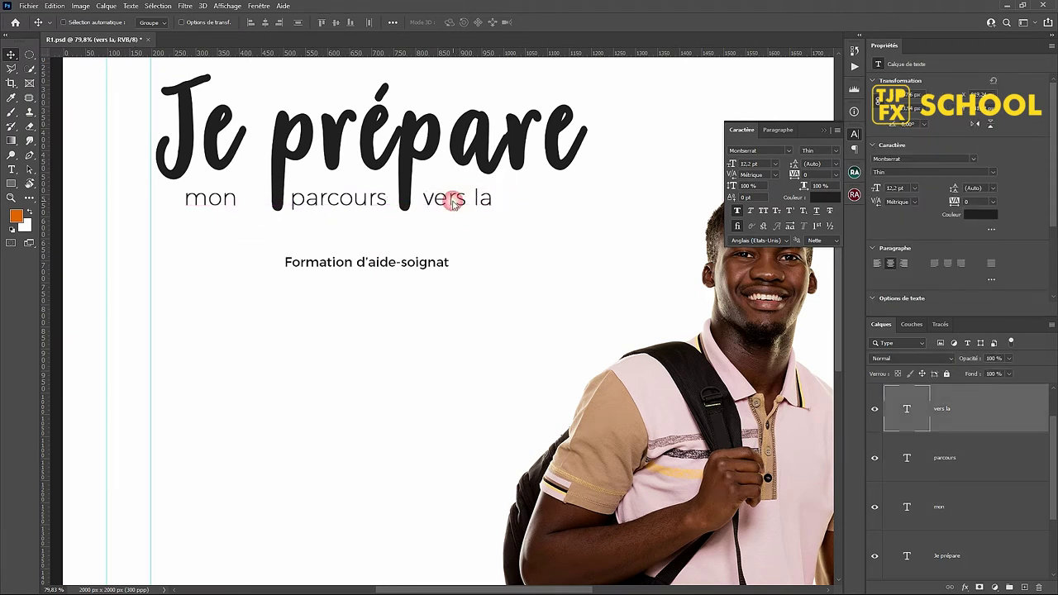
Step: Enlarge the 'Formation d'aide-soignat' line and move it up under the subtitle
left_click_drag(447, 267, 517, 224)
key("ctrl+t")
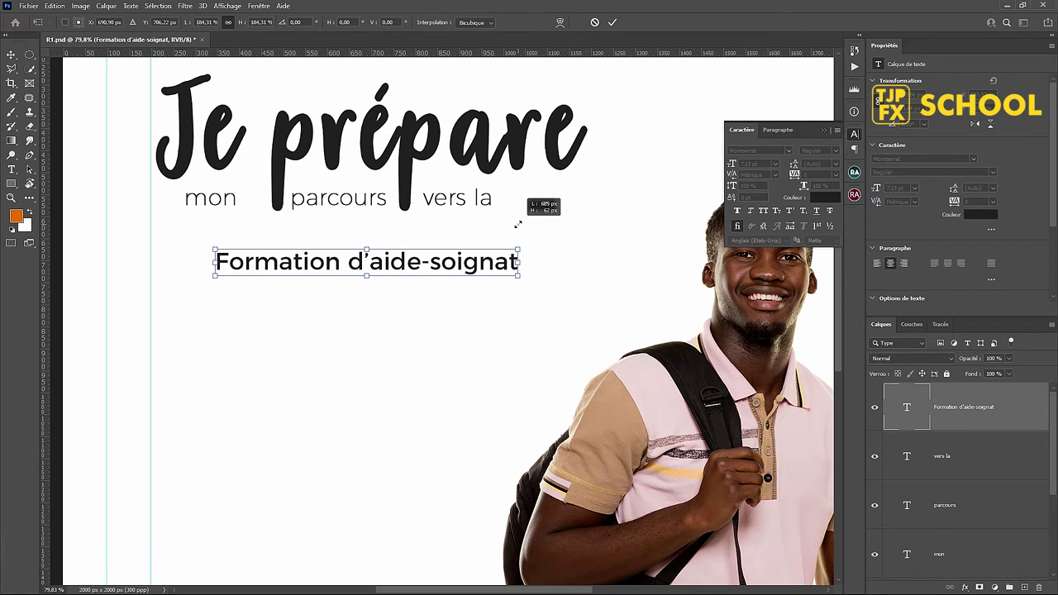
left_click_drag(517, 224, 558, 208)
key("Return")
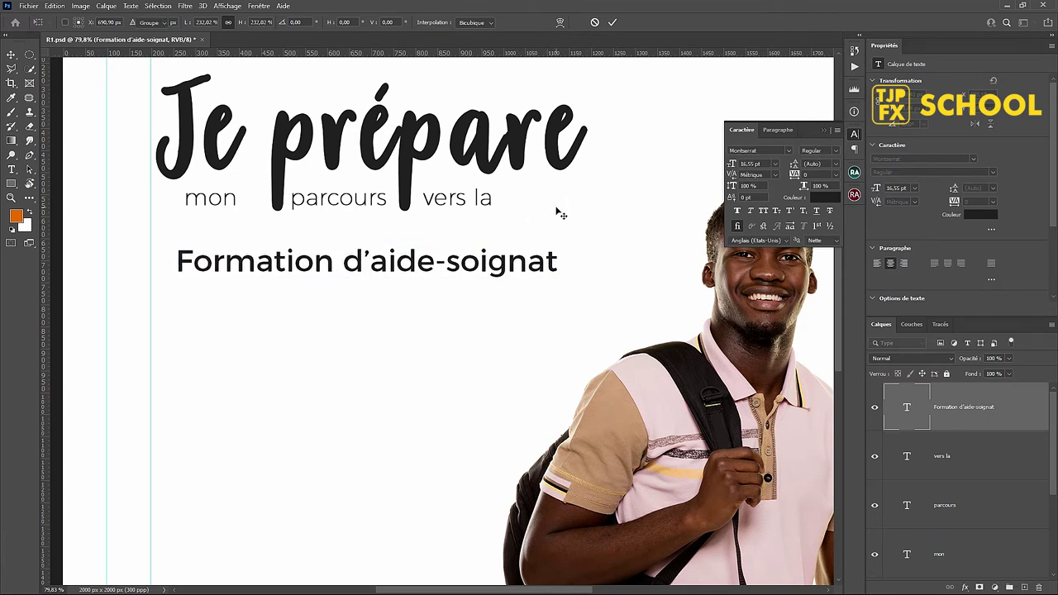
left_click_drag(533, 264, 531, 242)
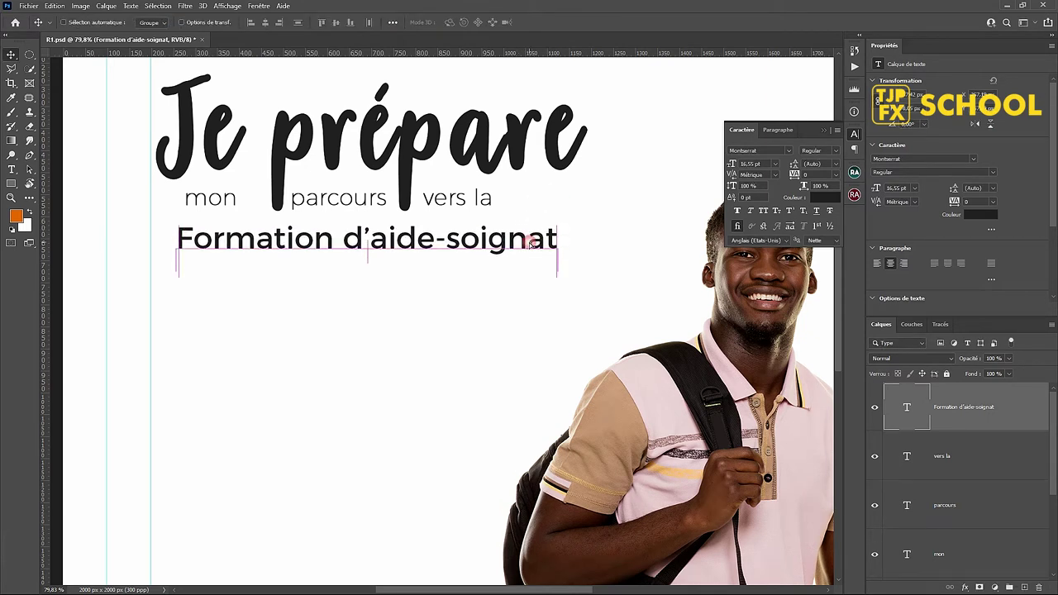
Step: Scale the Formation line up further, about 105%, to roughly match the 'Je prépare' width
key("ctrl+t")
left_click_drag(176, 257, 156, 259)
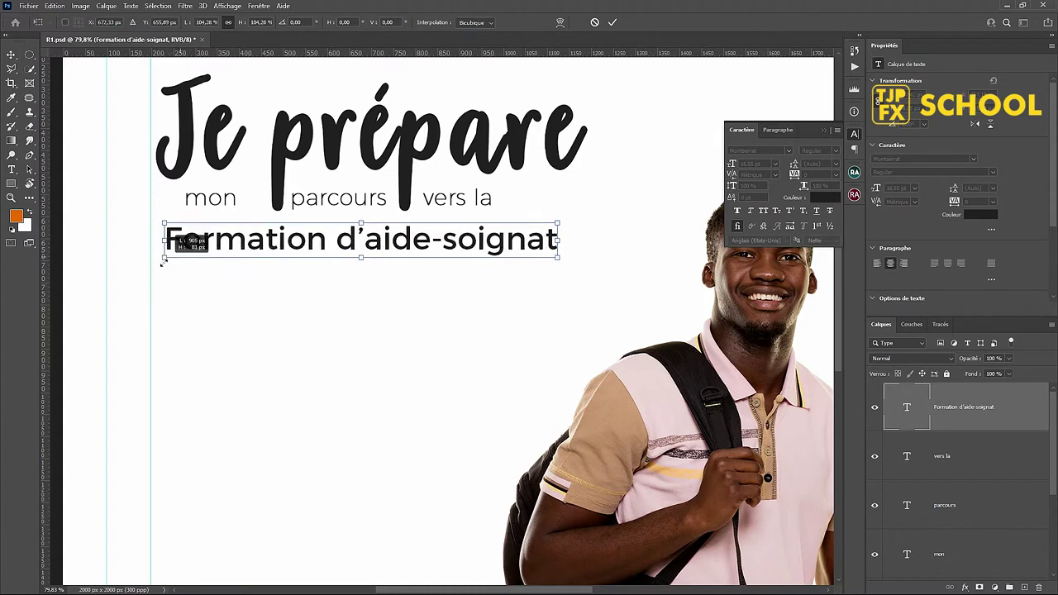
key("Return")
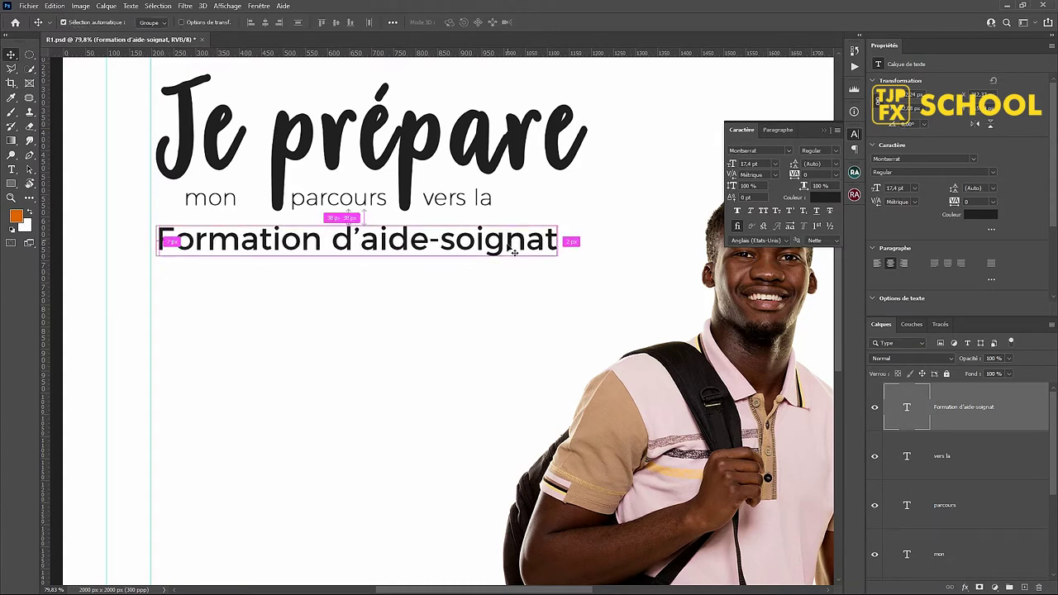
key("ctrl+t")
left_click_drag(559, 259, 580, 260)
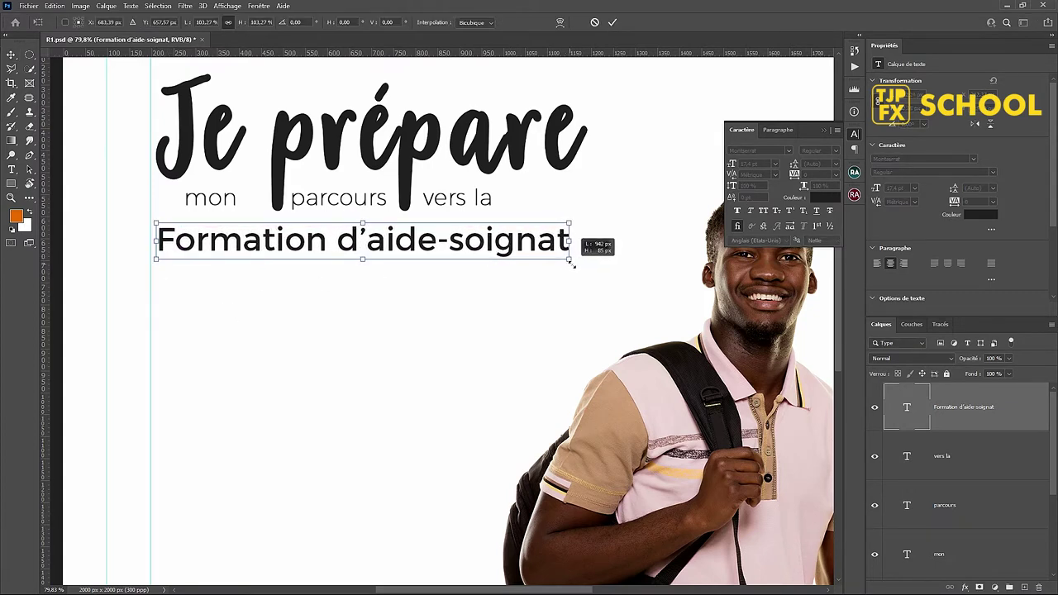
key("Return")
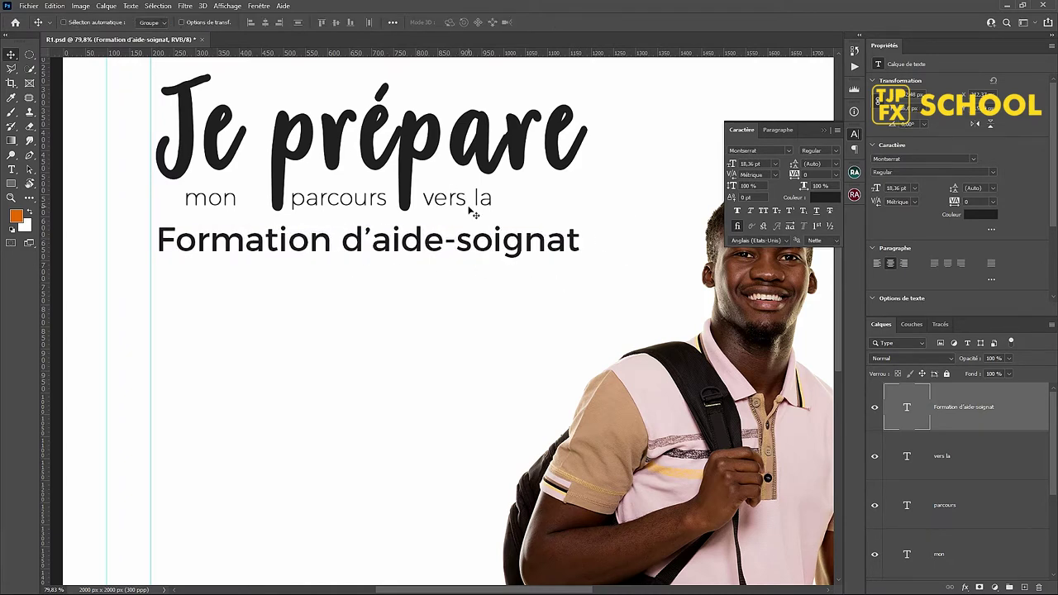
Step: Save the document and review the layout
key("ctrl+s")
scroll(449, 237, "down", 3)
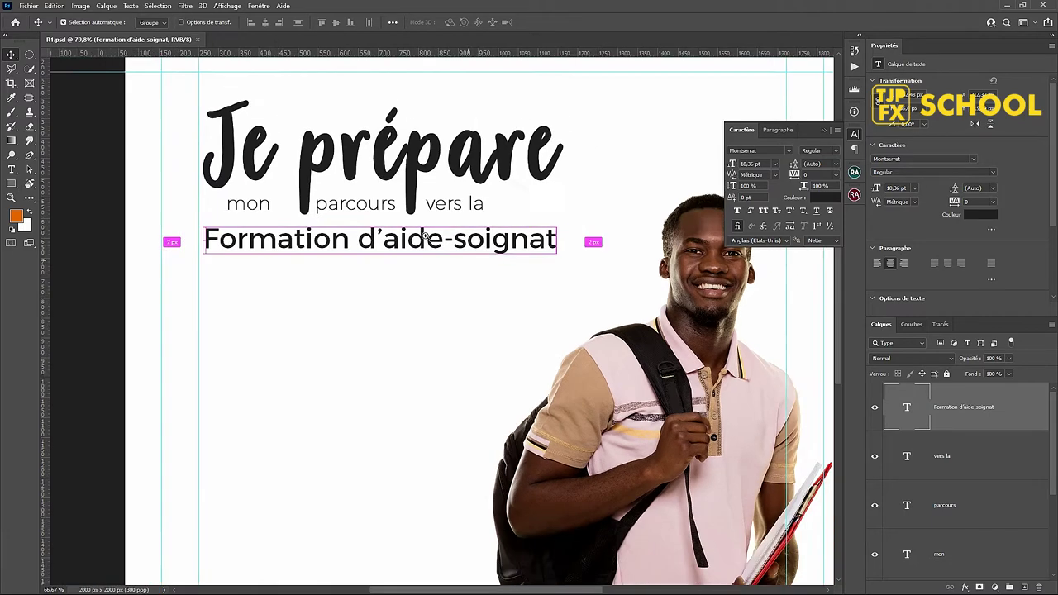
scroll(408, 238, "down", 3)
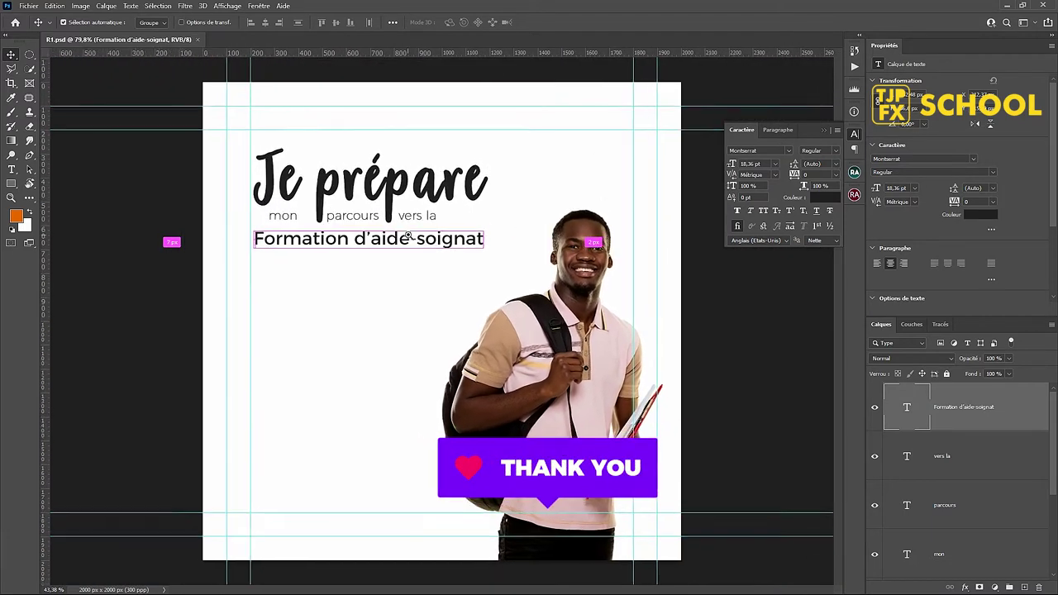
scroll(407, 238, "up", 1)
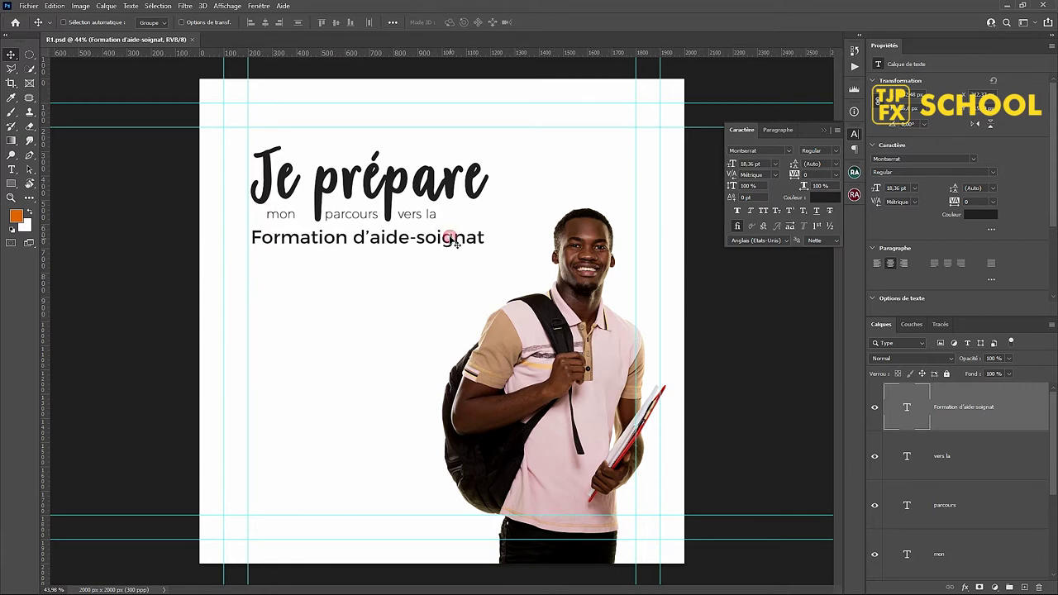
key("ctrl+t")
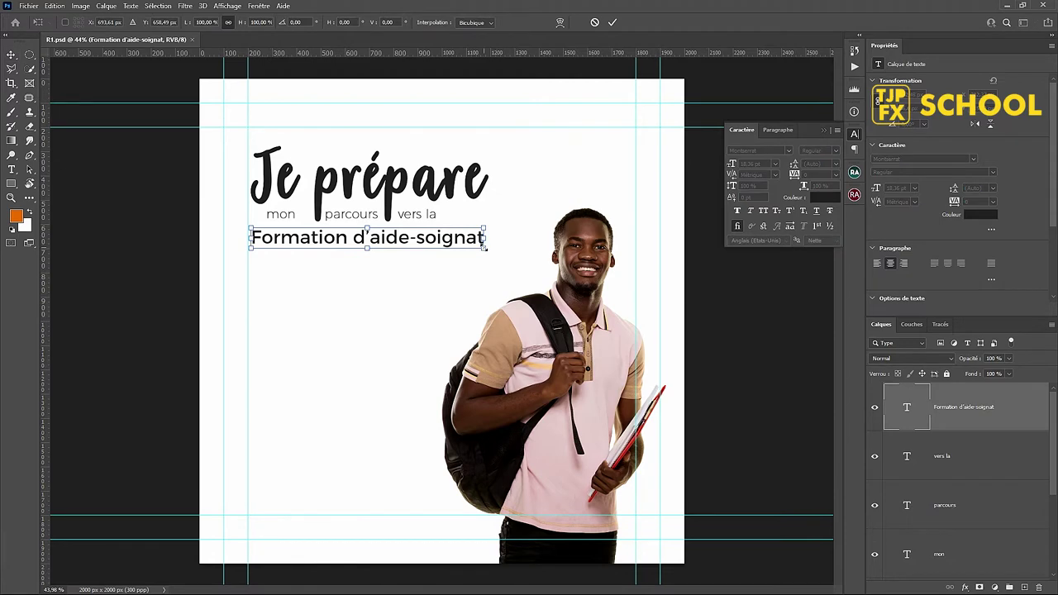
key("Return")
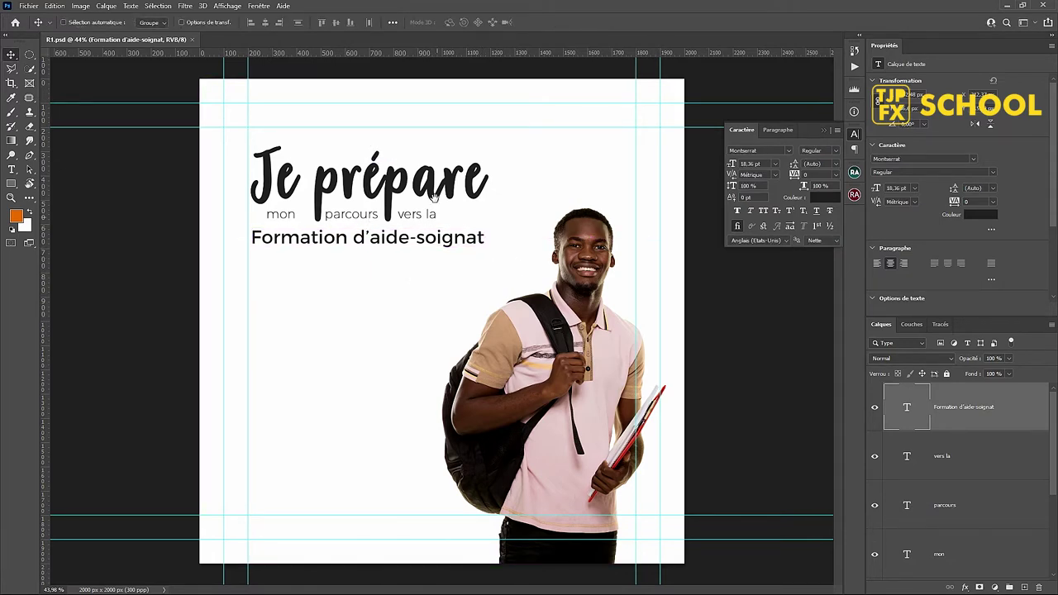
scroll(437, 255, "down", 1)
scroll(438, 258, "down", 1)
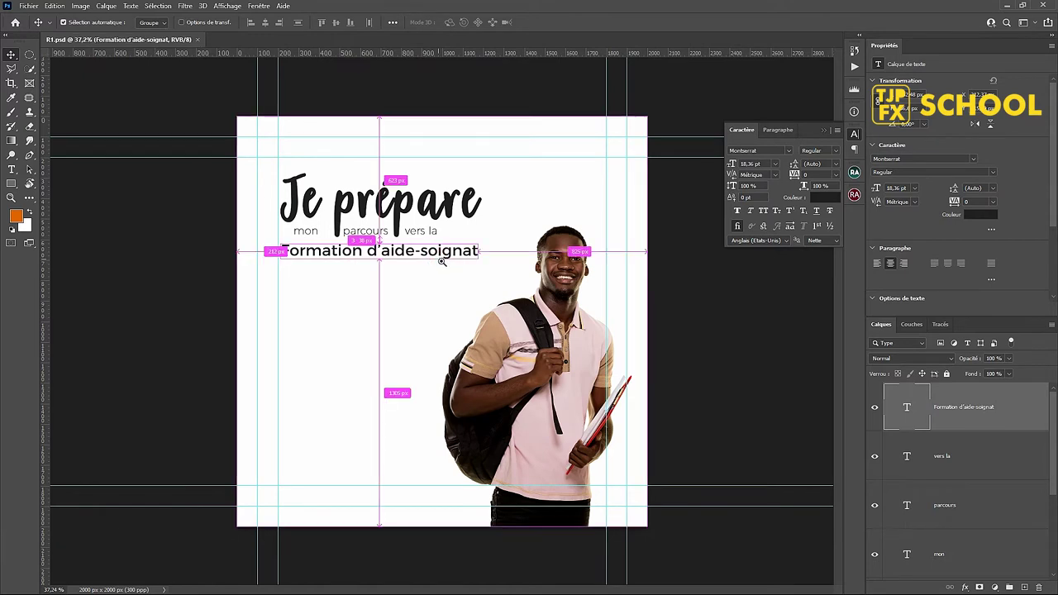
Step: Enlarge the student photo slightly and save the document
left_click(561, 278, "ctrl")
key("ctrl+t")
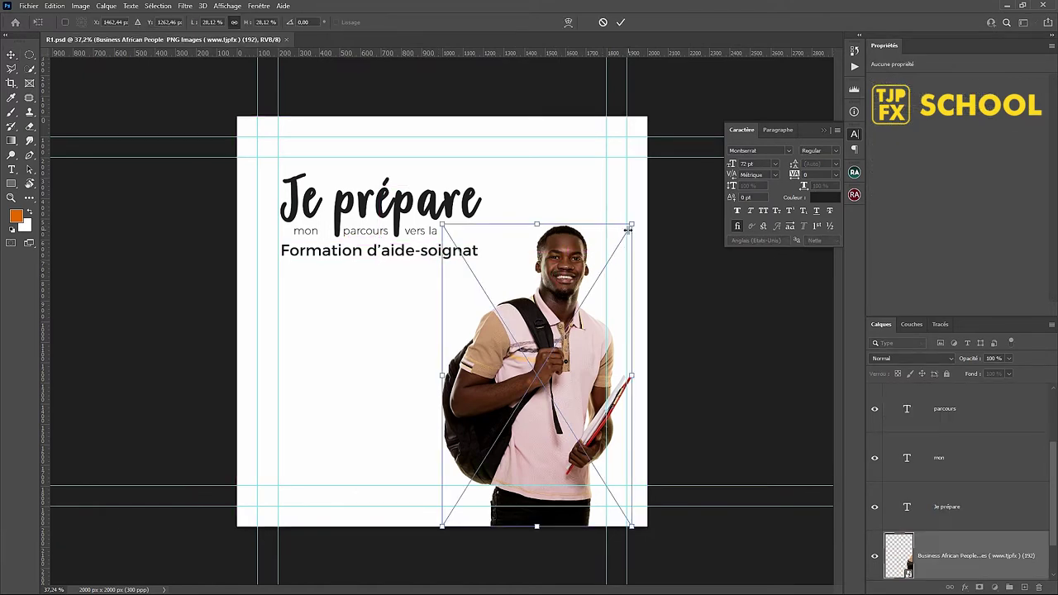
left_click_drag(632, 224, 648, 203)
key("Return")
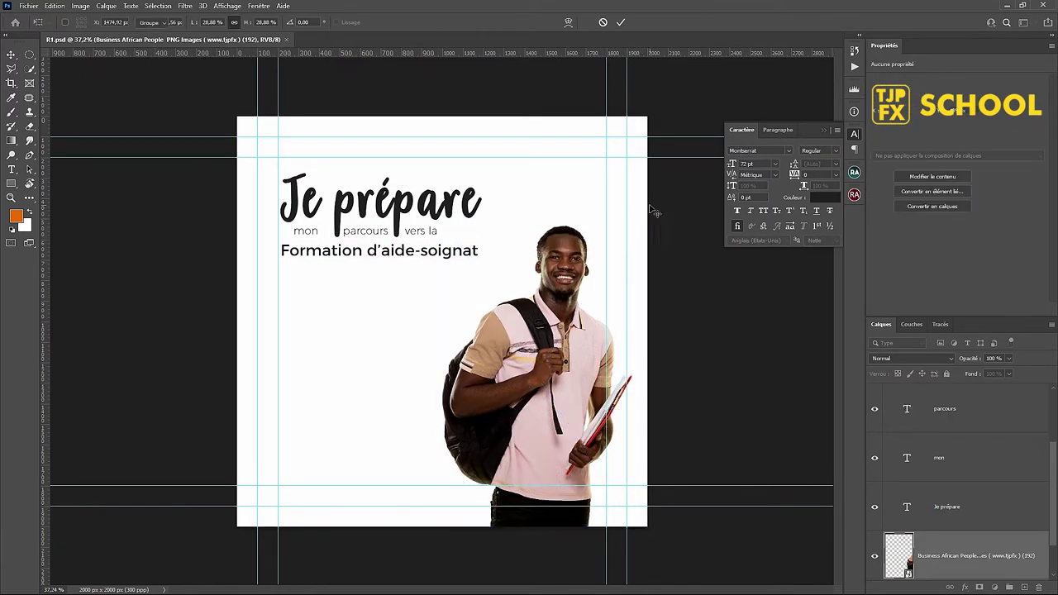
key("ctrl+s")
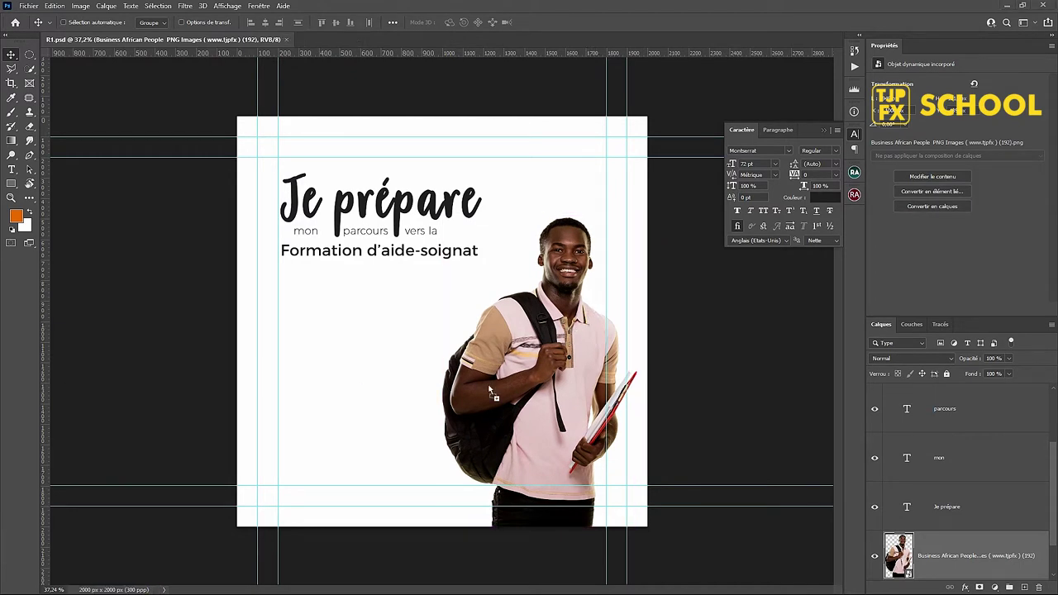
Step: Add the 'blur-hospital' image scaled to fill the canvas, layered beneath the student photo
left_click_drag(487, 387, 487, 387)
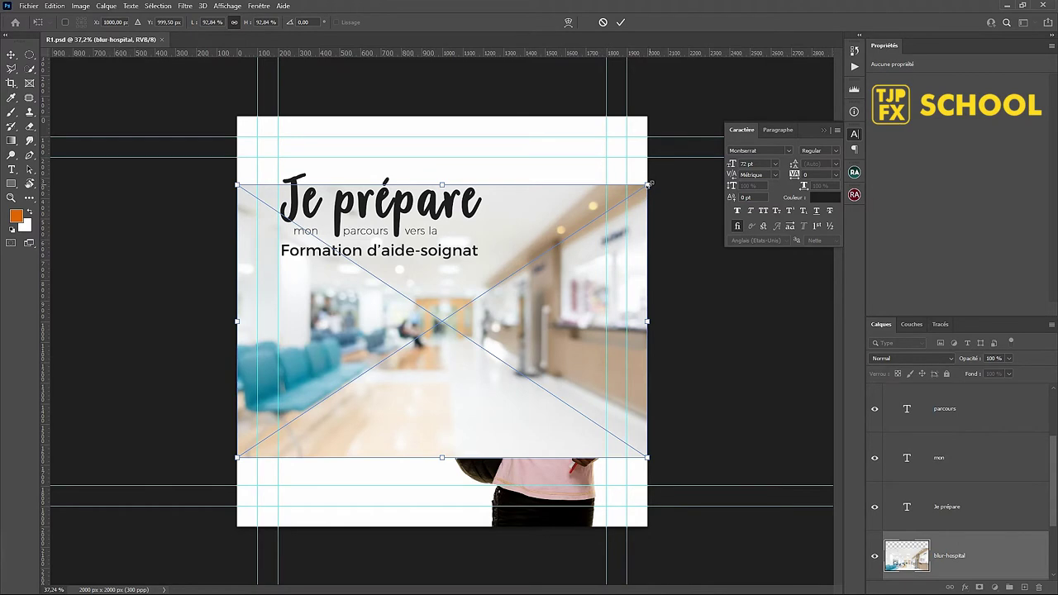
left_click_drag(649, 186, 760, 85)
key("Return")
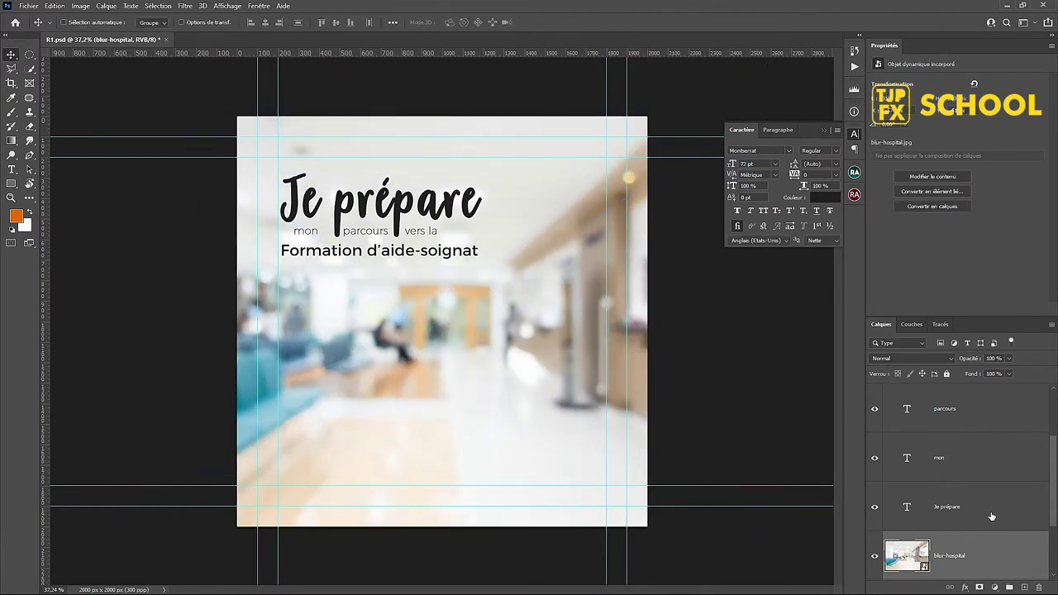
scroll(992, 517, "down", 2)
left_click_drag(1014, 464, 1002, 520)
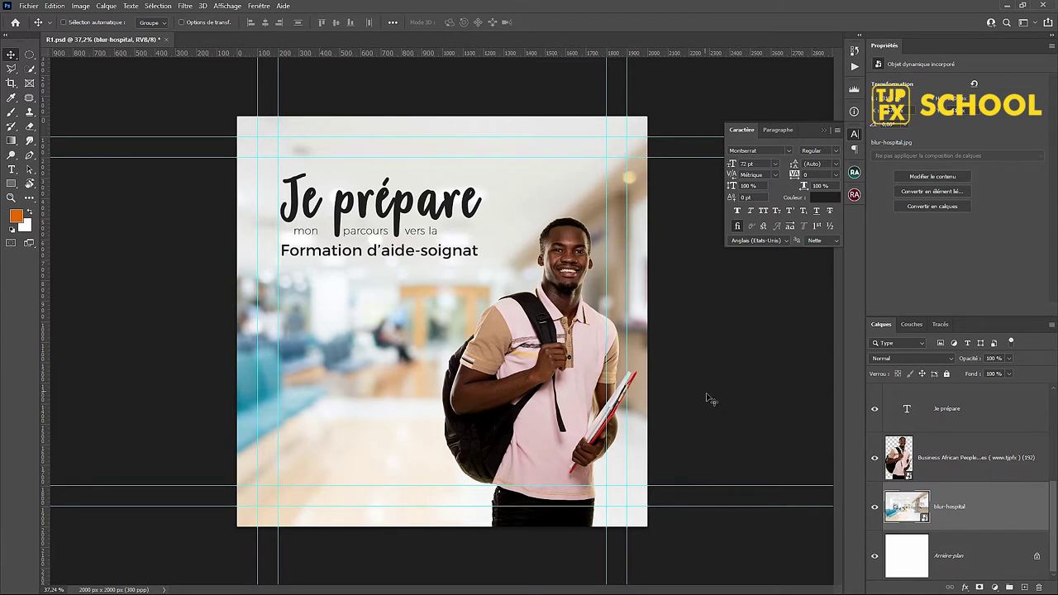
key("m")
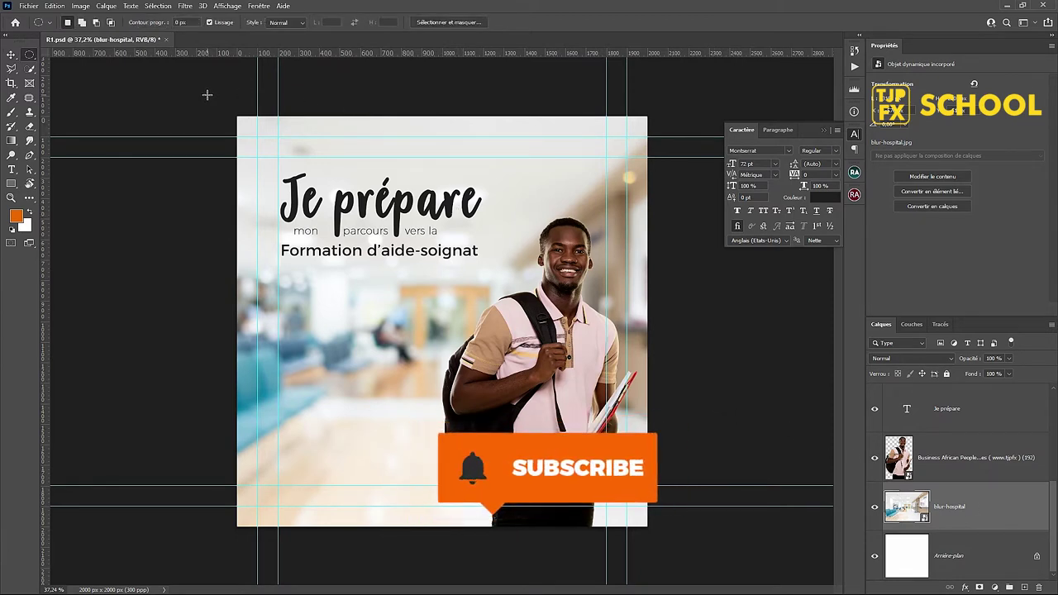
Step: Draw a tall rectangular selection over the canvas's left side
left_click_drag(236, 95, 486, 558)
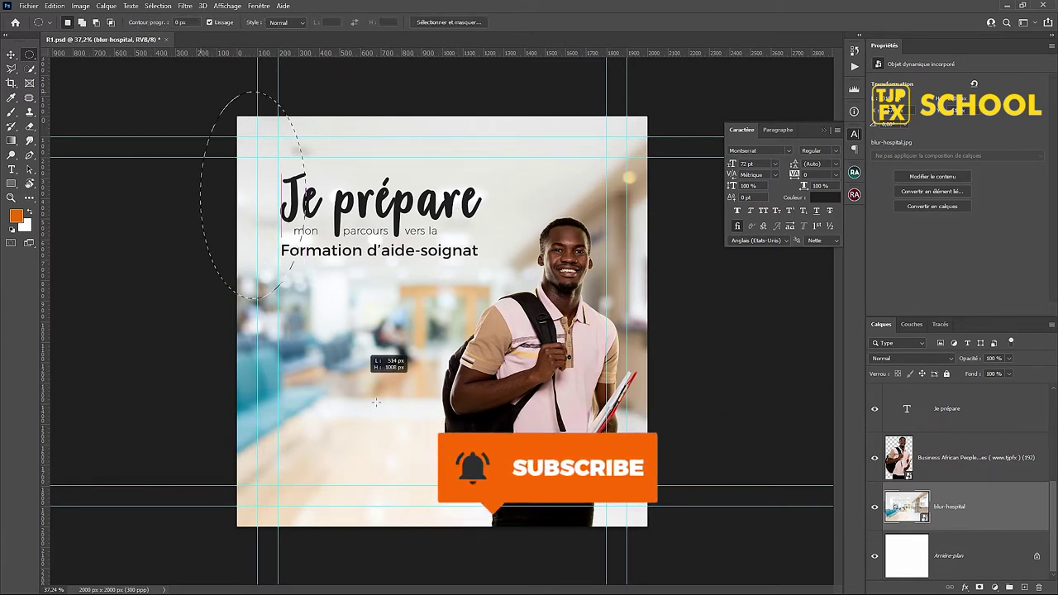
left_click(326, 314)
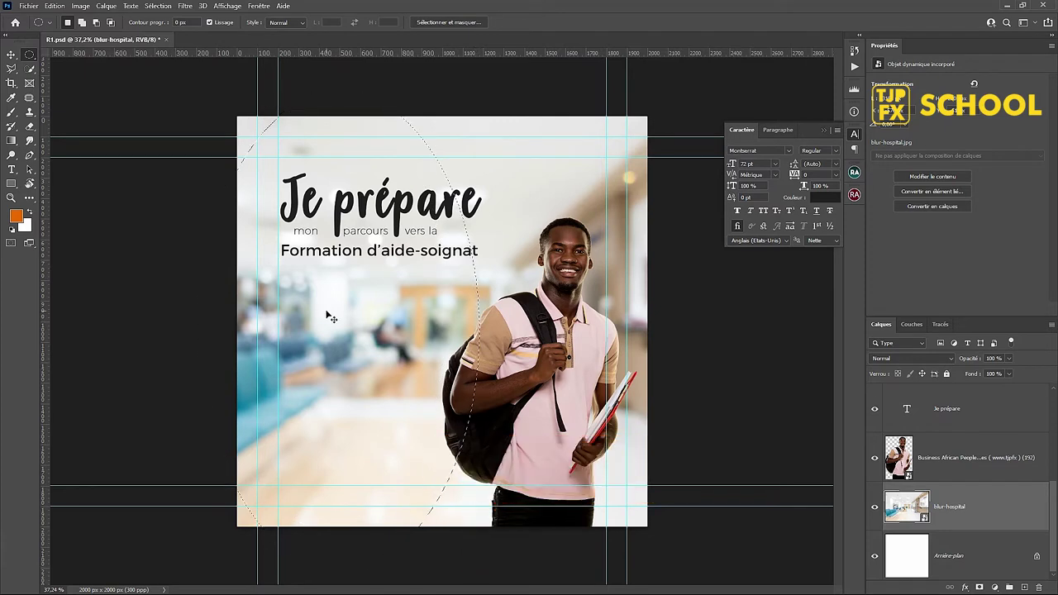
right_click(29, 54)
left_click(83, 54)
left_click_drag(204, 92, 425, 561)
Step: Rotate the selection about 24°, stretch it leftward past the student, and commit
right_click(360, 275)
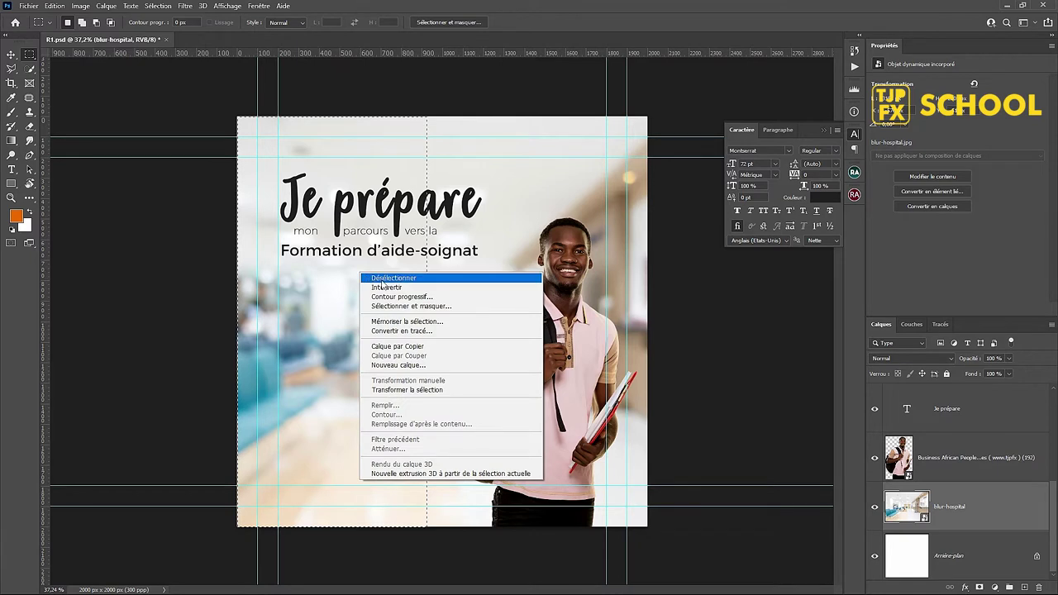
left_click(424, 390)
left_click_drag(441, 103, 533, 170)
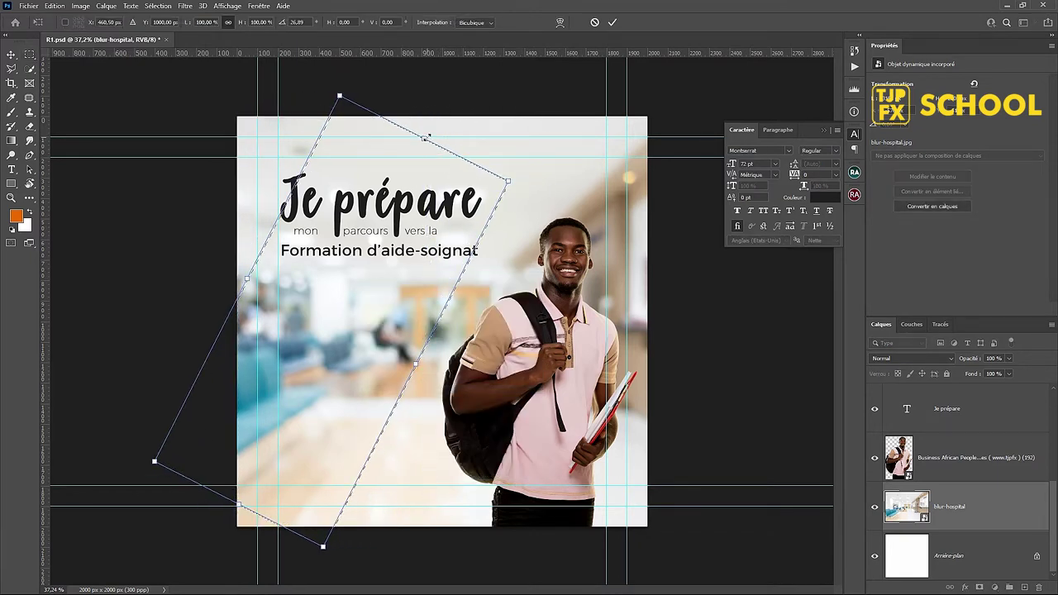
left_click_drag(424, 138, 459, 74)
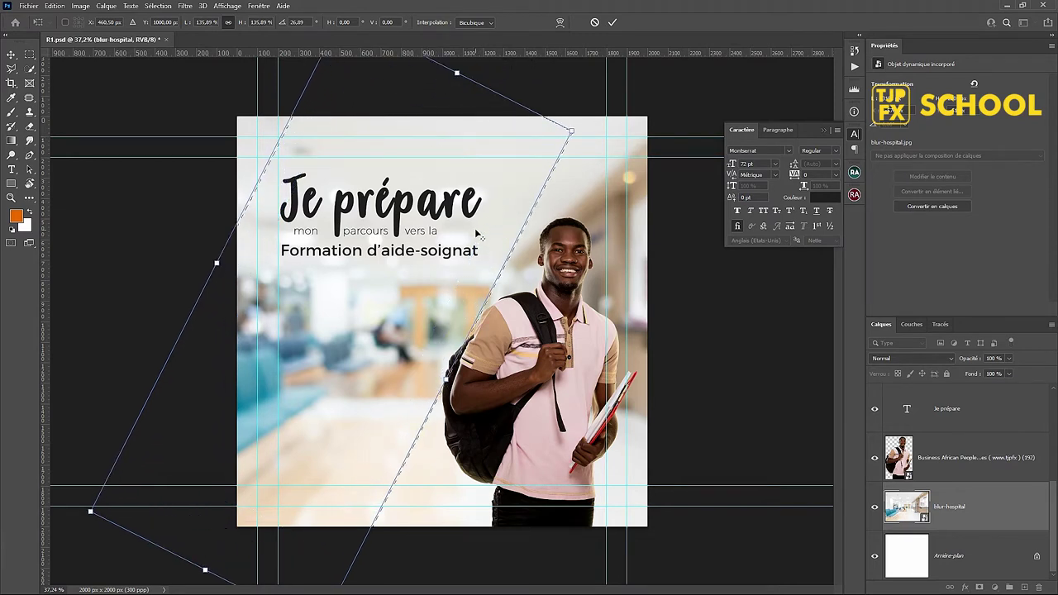
mouse_move(476, 238)
left_mouse_down()
mouse_move(477, 221)
mouse_move(491, 217)
left_mouse_up()
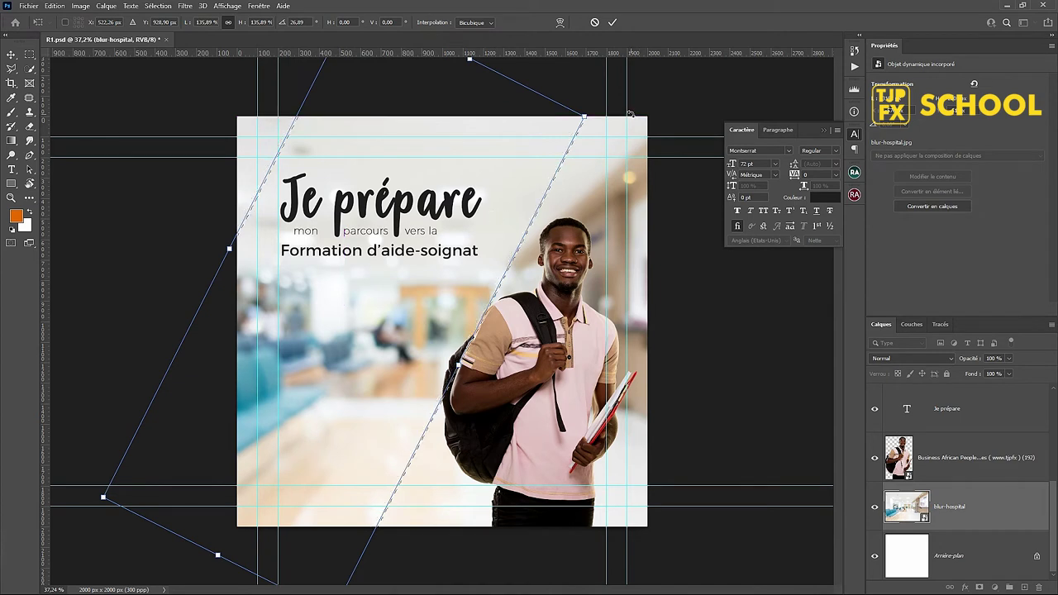
left_click_drag(630, 113, 615, 105)
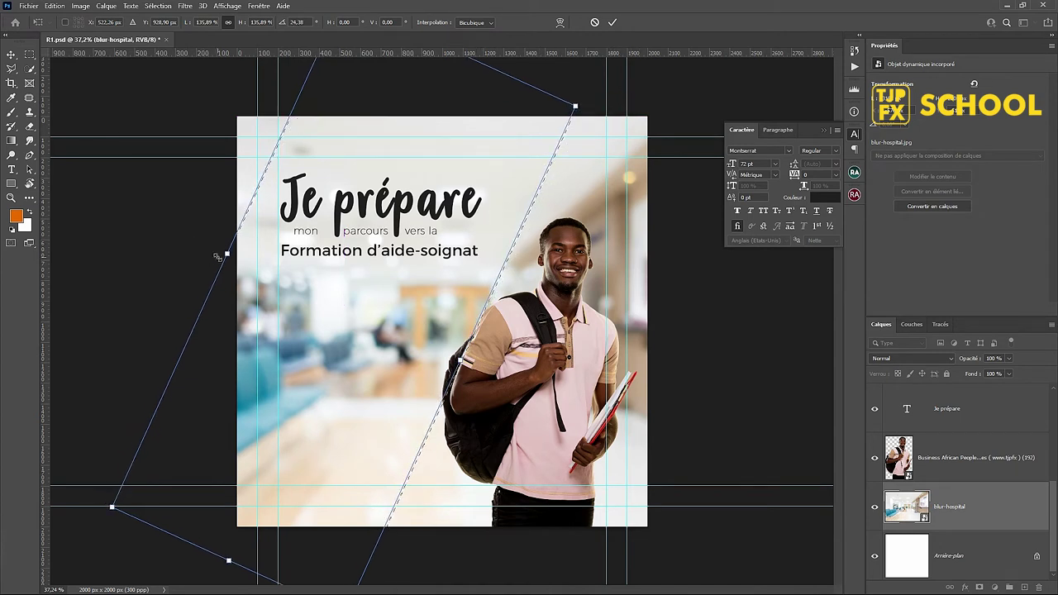
left_click_drag(225, 254, 151, 214)
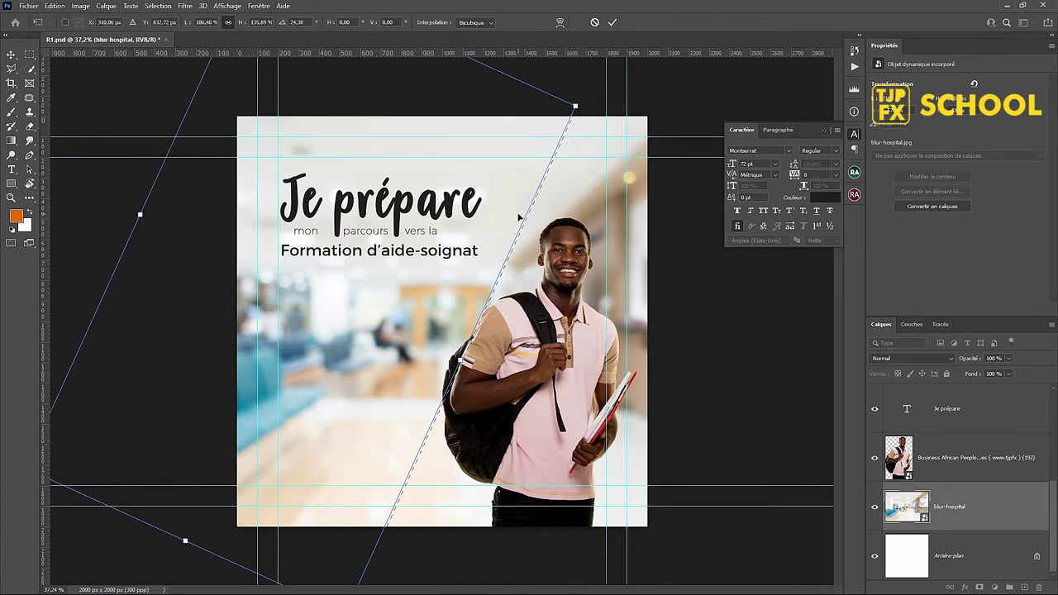
left_click_drag(487, 250, 507, 259)
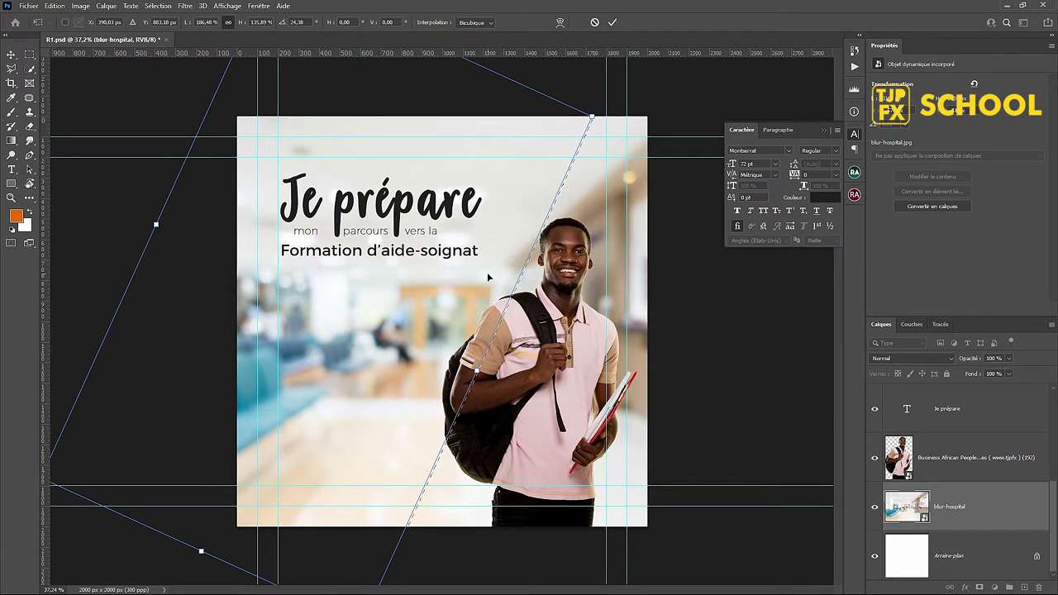
left_click(611, 22)
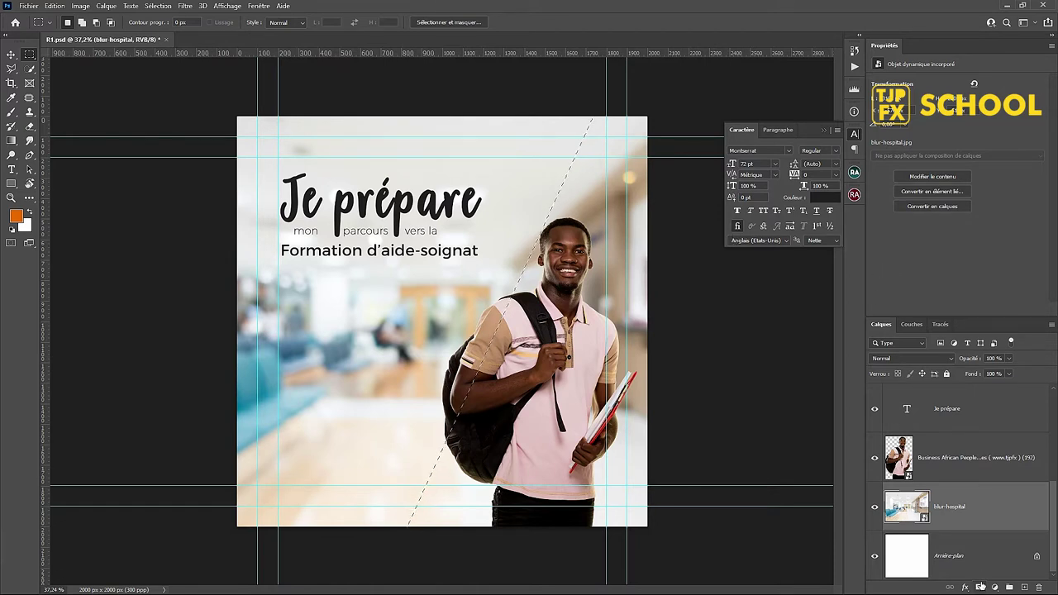
Step: Fill the diagonal selection with white on a new layer, then deselect
left_click(1023, 587)
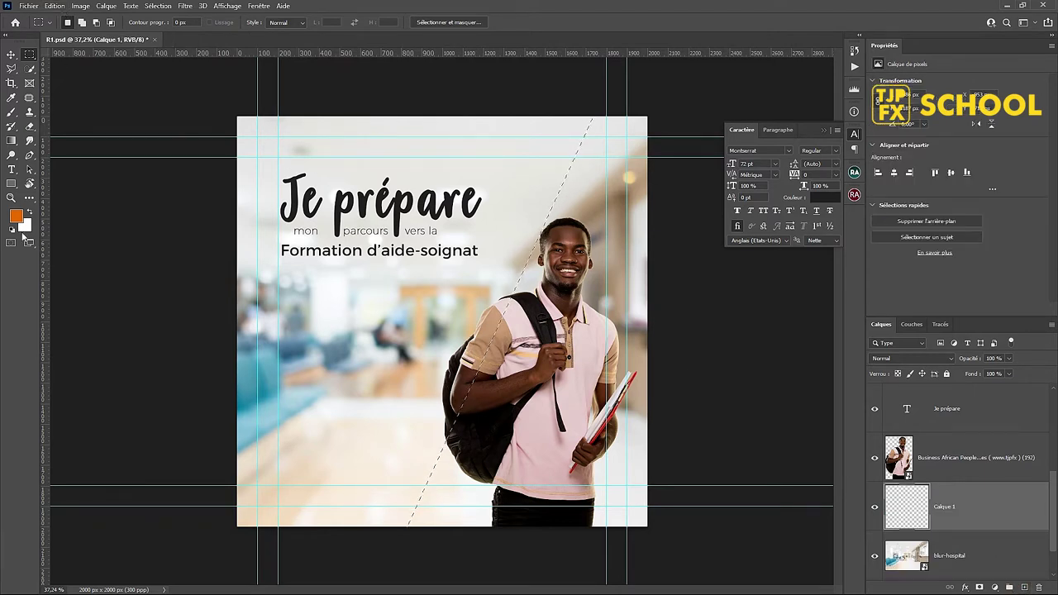
left_click(29, 213)
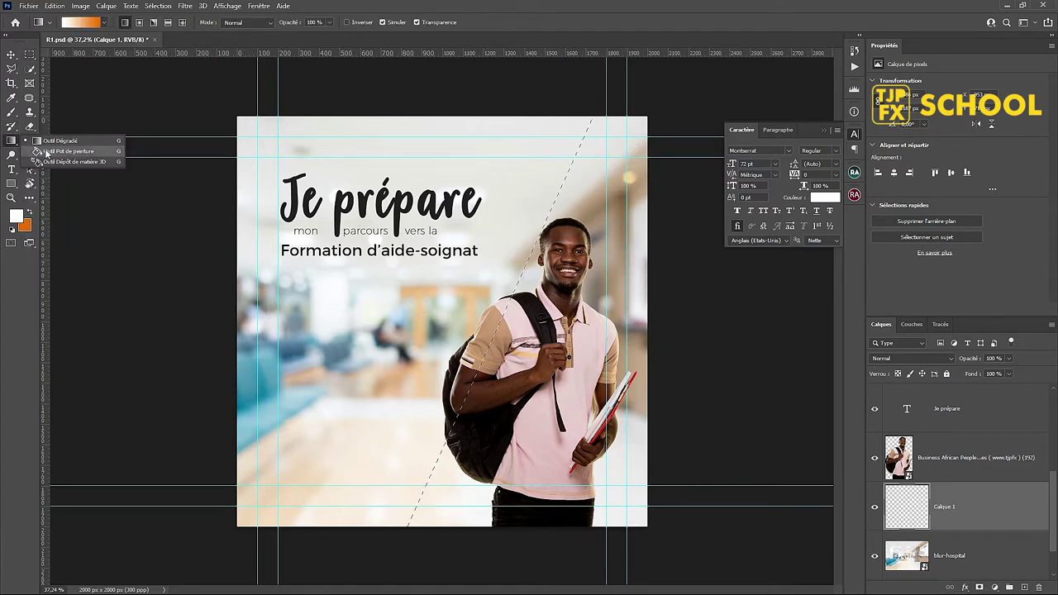
left_click_drag(12, 142, 66, 151)
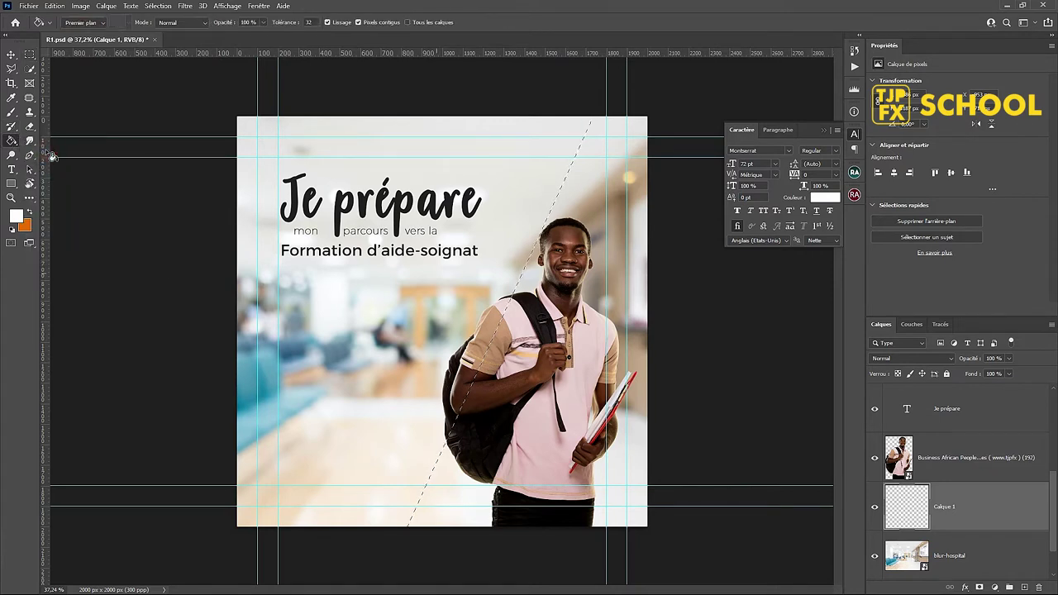
left_click(462, 204)
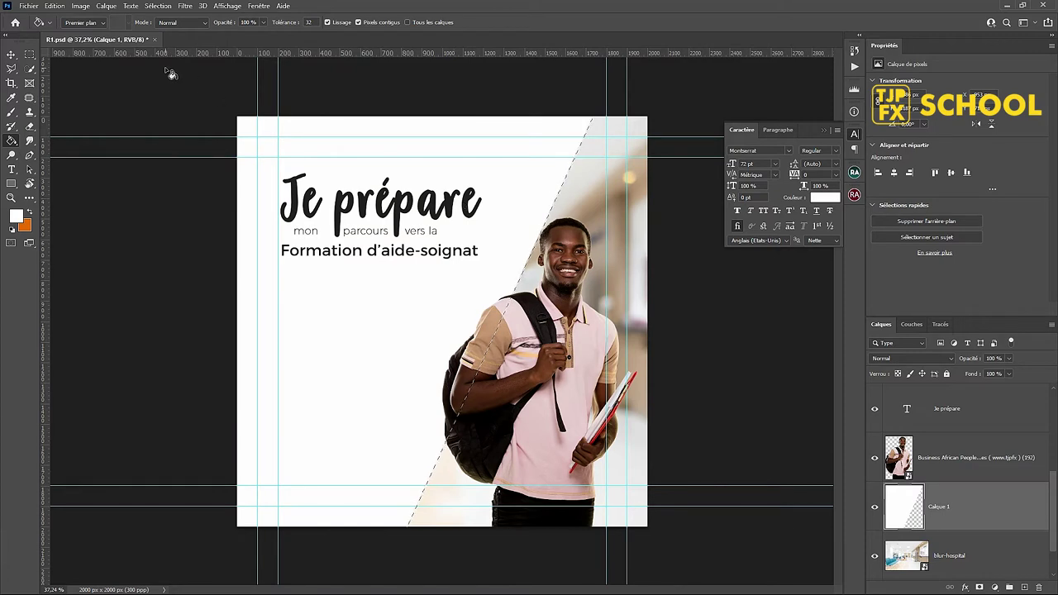
left_click(157, 6)
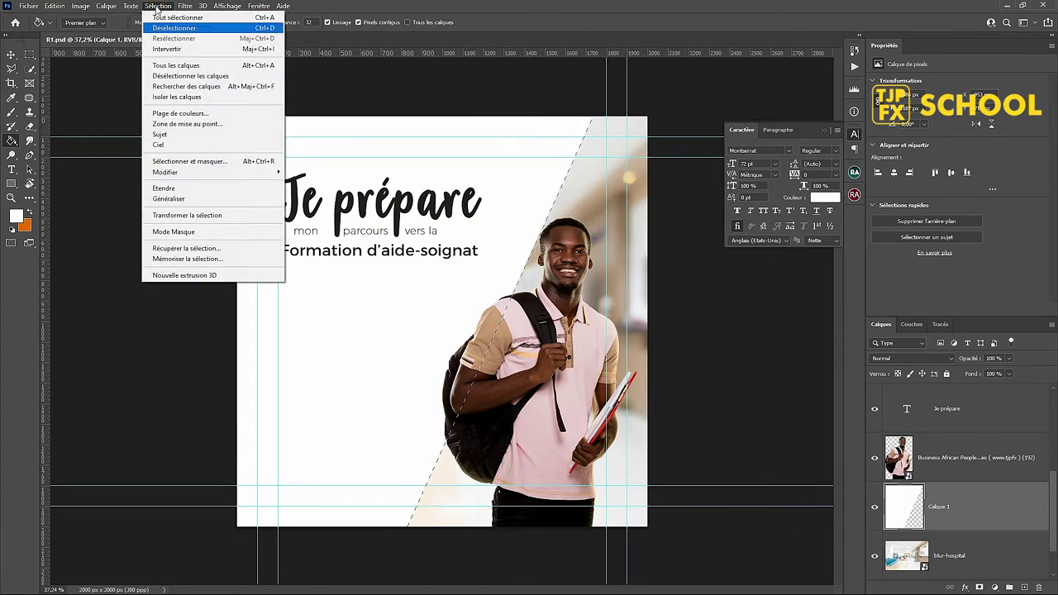
left_click(159, 30)
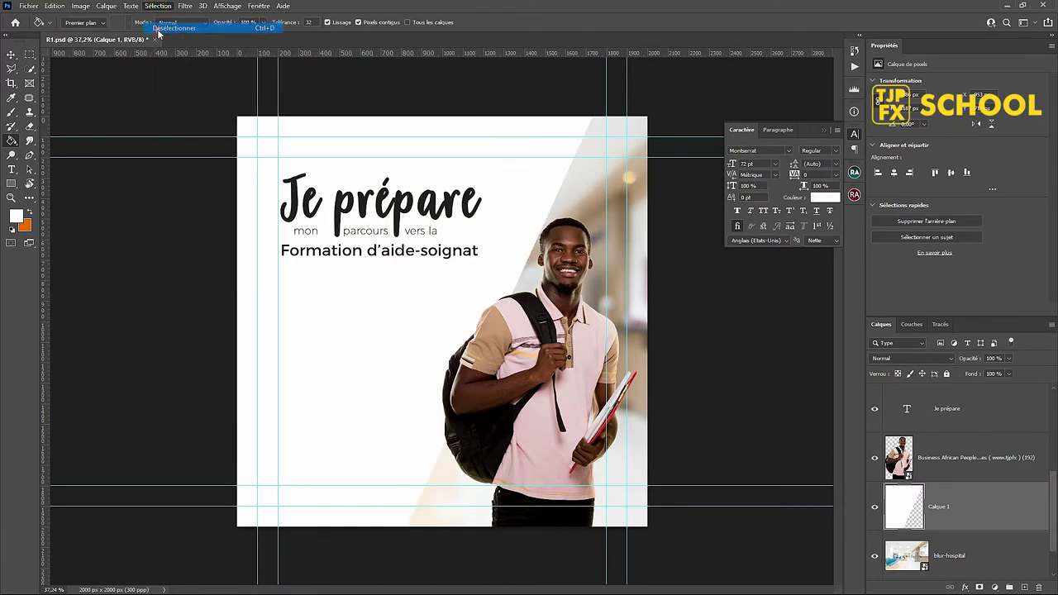
Step: Set the white panel layer Calque 1 to 90% opacity
left_click(13, 54)
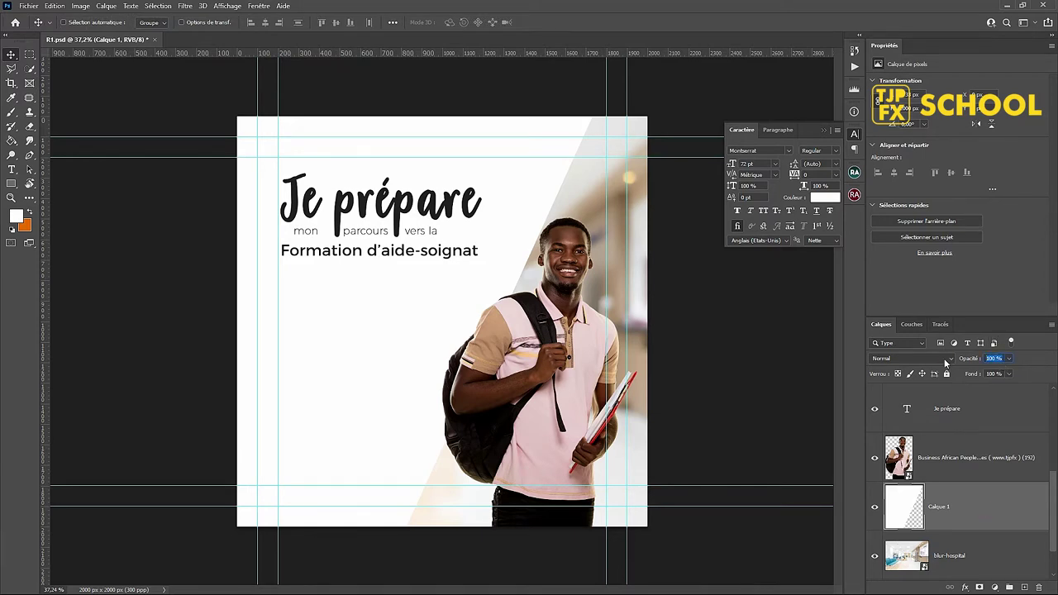
type("90")
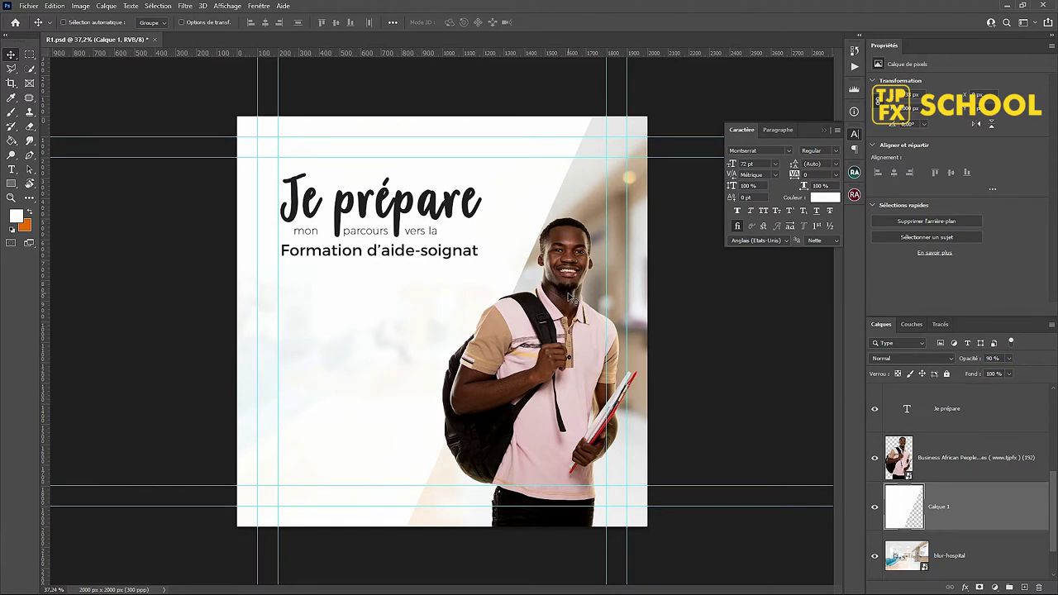
left_click(985, 550)
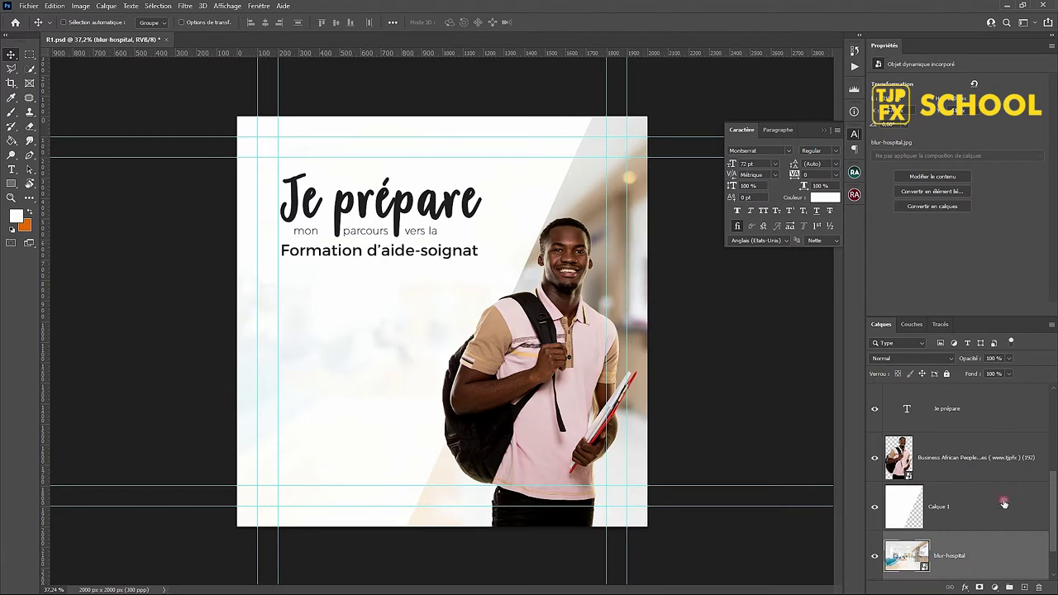
left_click(1004, 503)
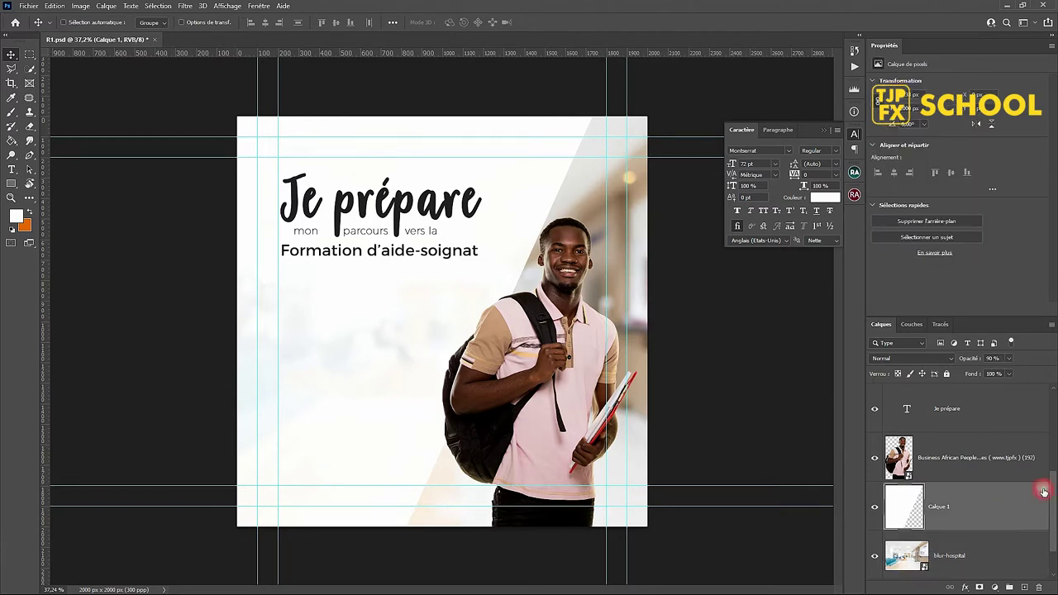
Step: Give Calque 1 a dark blue Color Overlay layer style
double_click(965, 496)
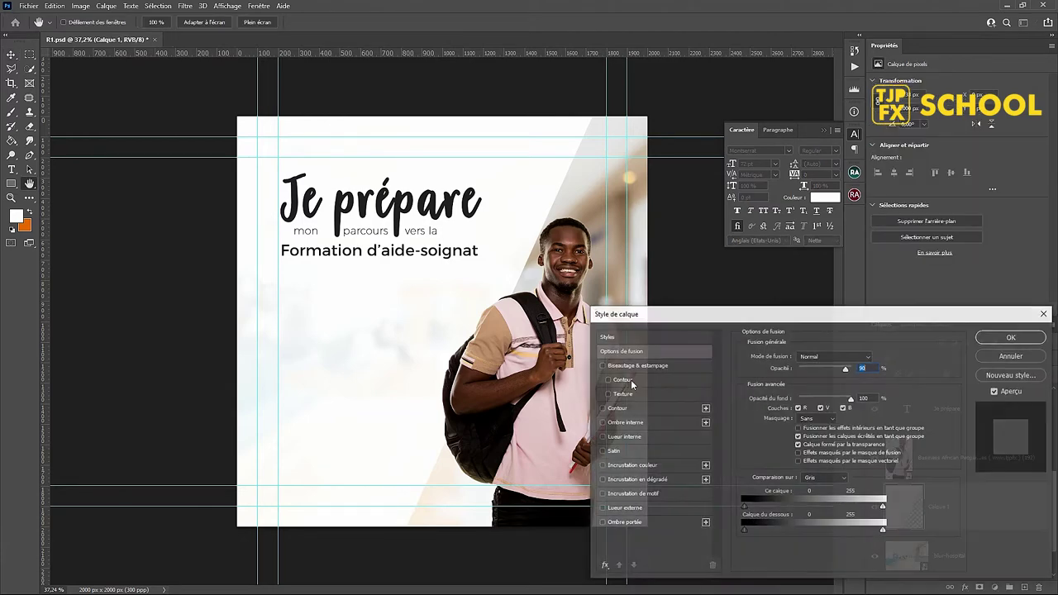
left_click(653, 466)
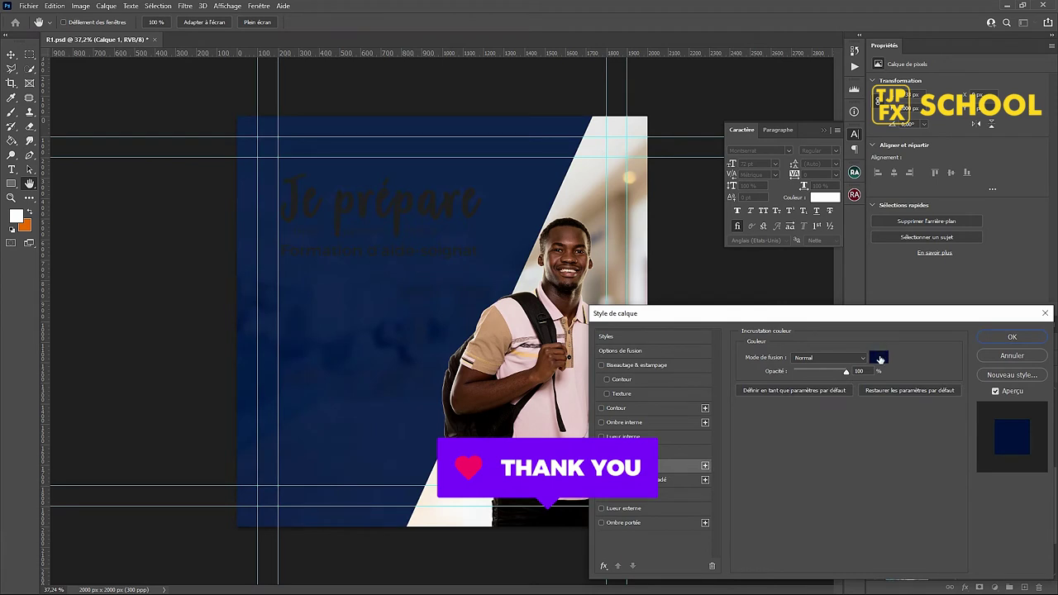
left_click(878, 359)
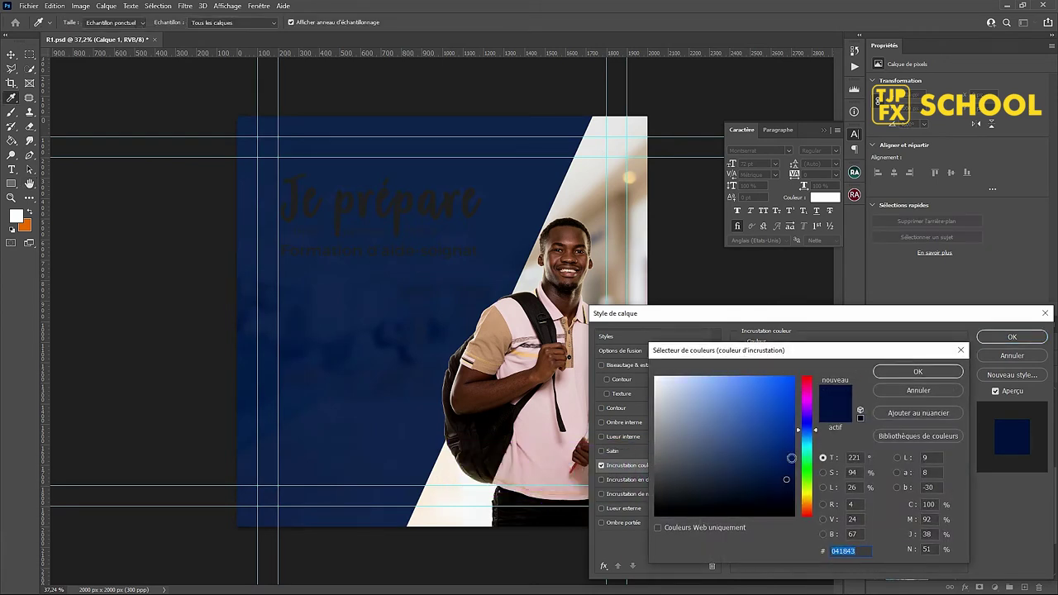
left_click_drag(791, 457, 790, 454)
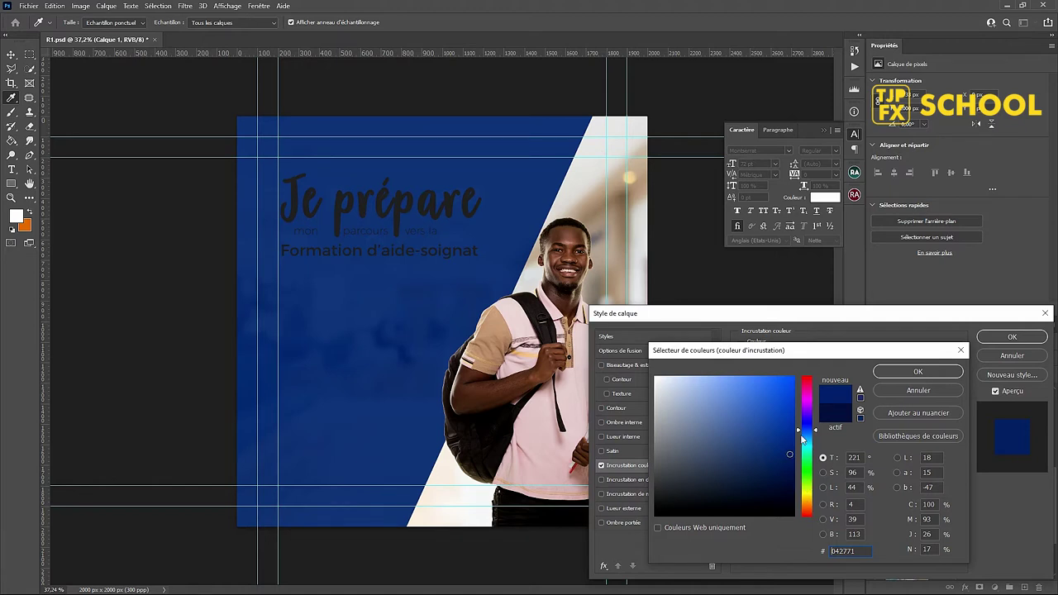
left_click(801, 440)
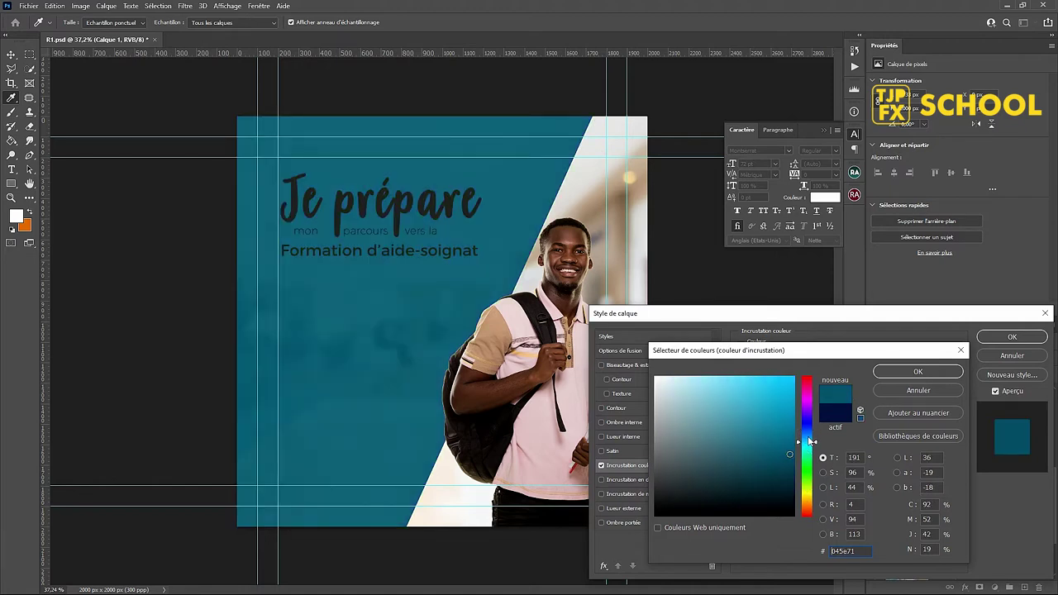
left_click_drag(811, 442, 810, 436)
key("Return")
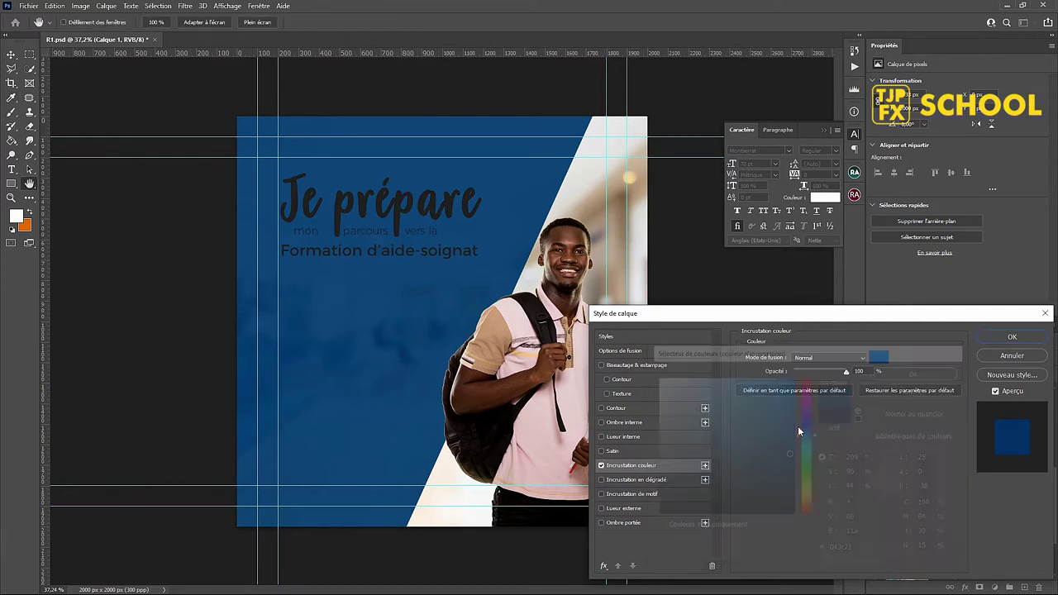
key("Return")
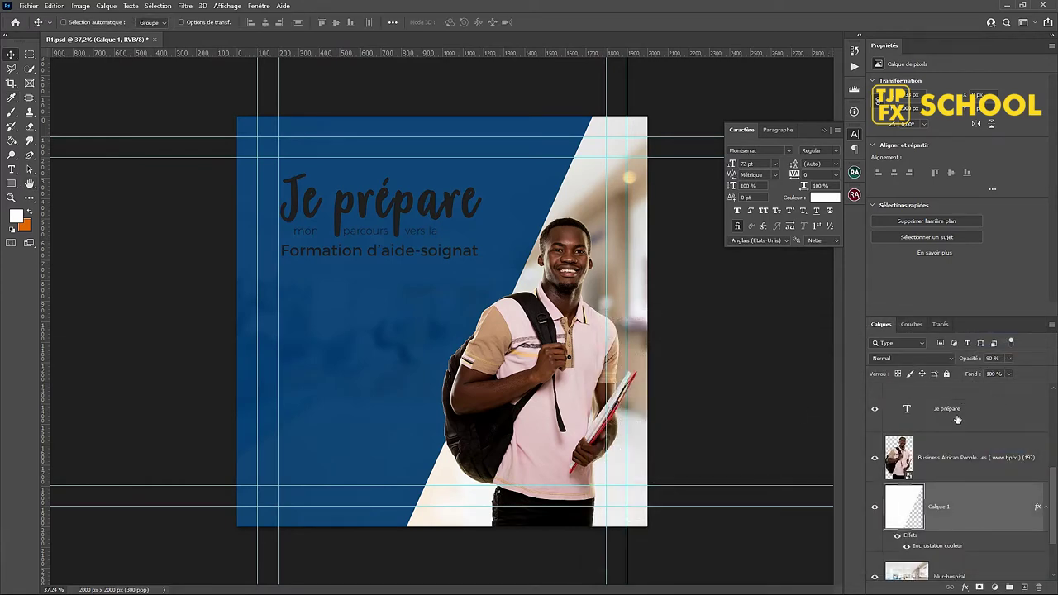
left_click(957, 420)
scroll(962, 426, "up", 3)
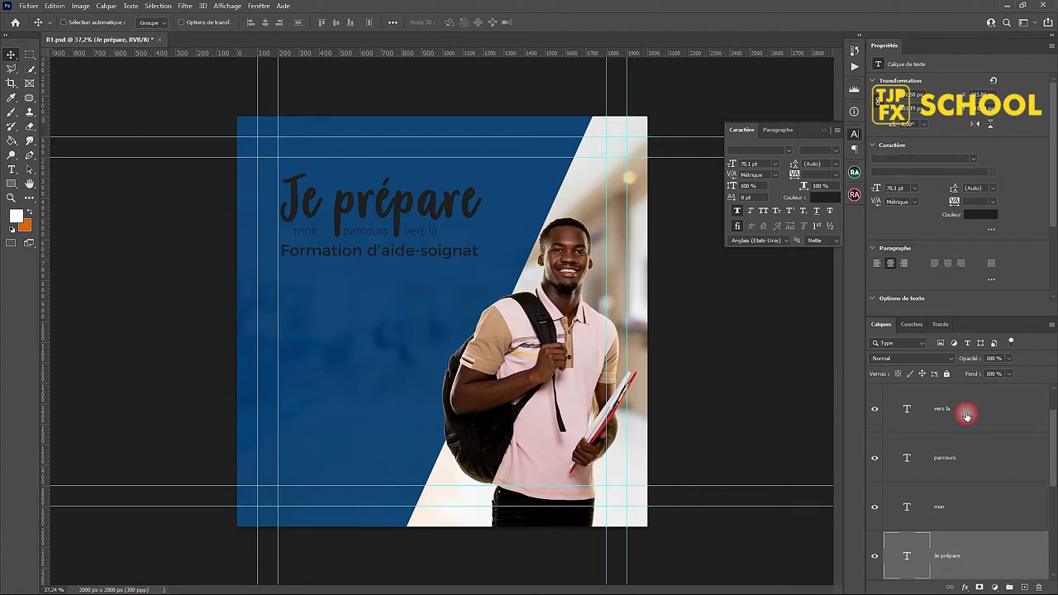
Step: Make the headline text layers from 'vers la' to 'Je prépare' white
left_click(966, 415, "shift")
left_click(826, 200)
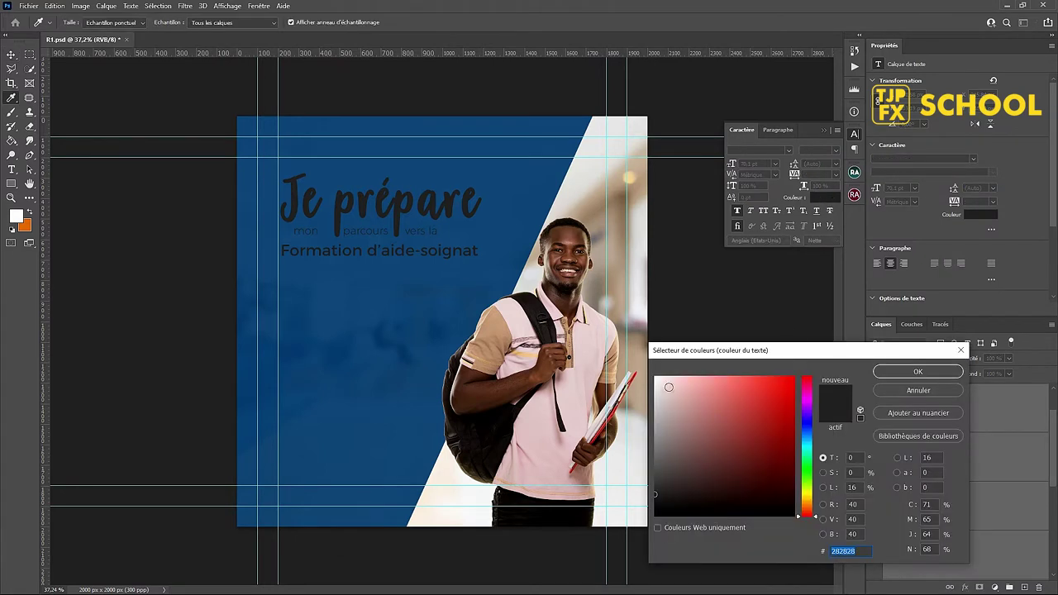
left_click(659, 378)
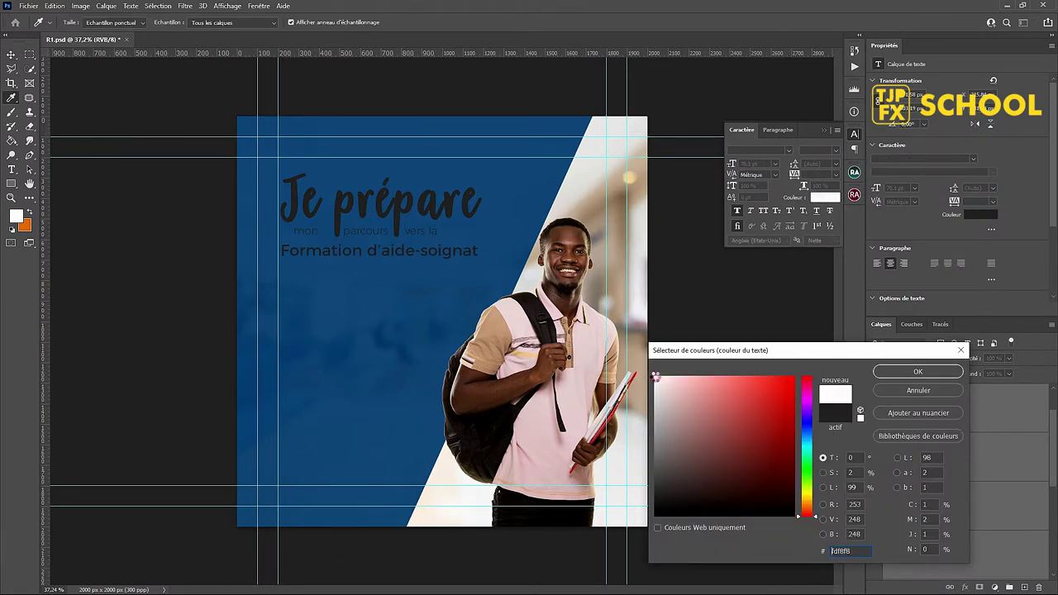
left_click(903, 374)
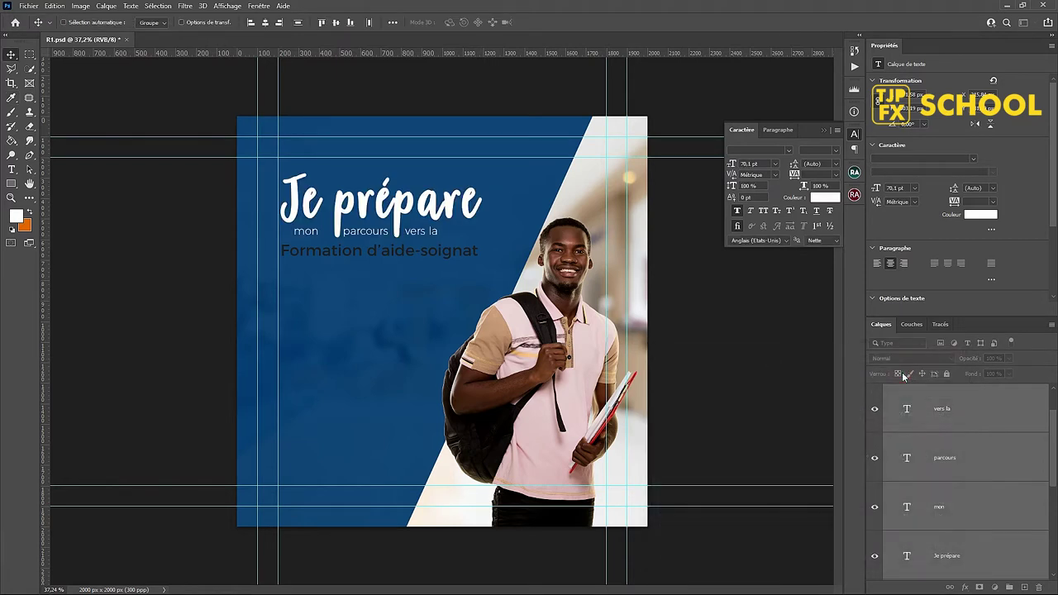
Step: Colour the 'Formation d'aide-soignat' line white too and hide the guides
scroll(965, 450, "up", 1)
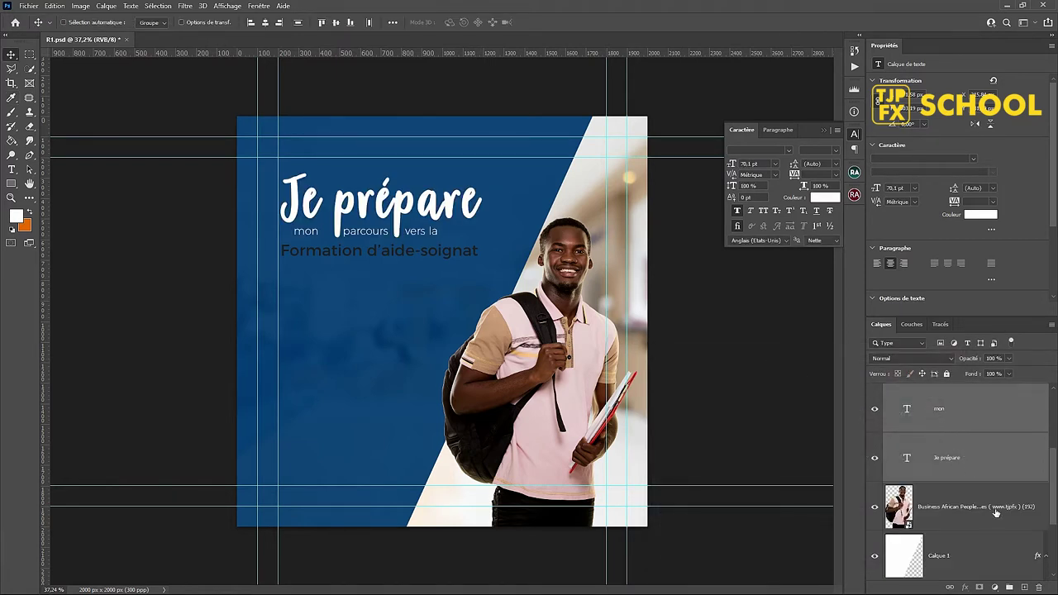
scroll(995, 509, "up", 1)
scroll(996, 500, "up", 2)
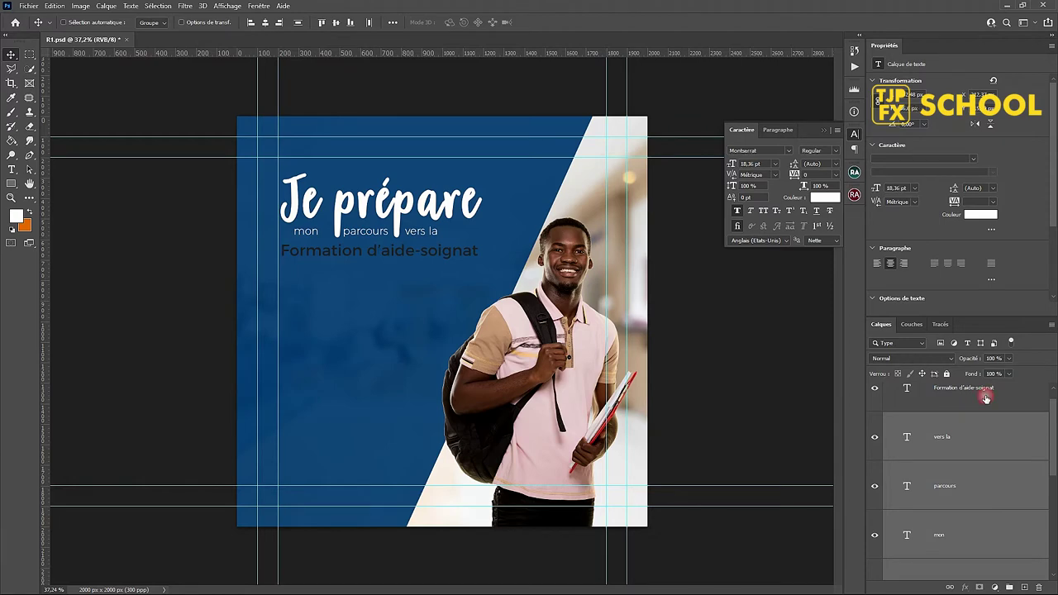
left_click(986, 397)
left_click(823, 196)
left_click(347, 193)
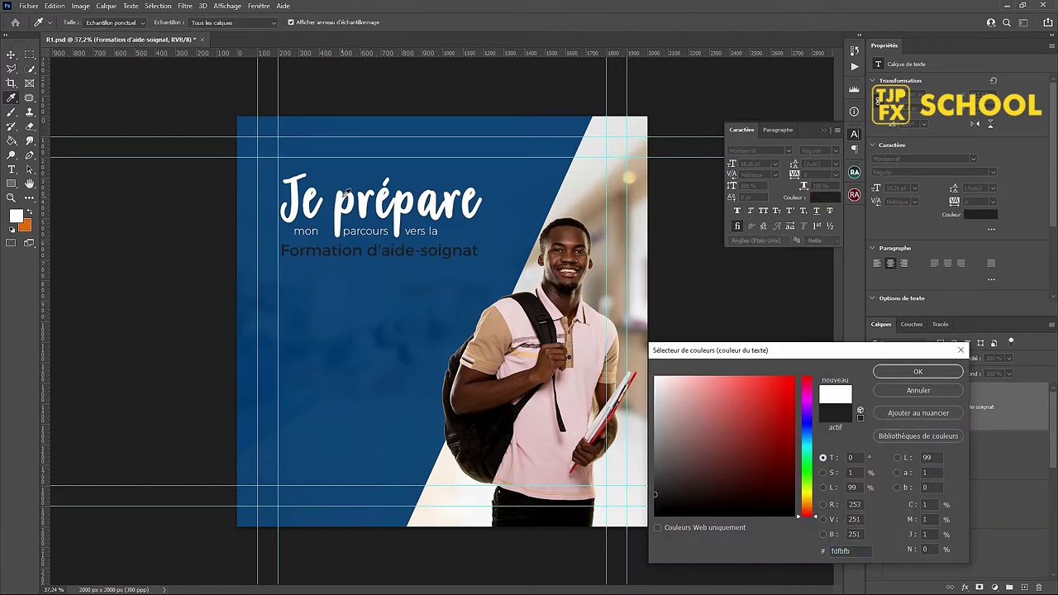
key("Return")
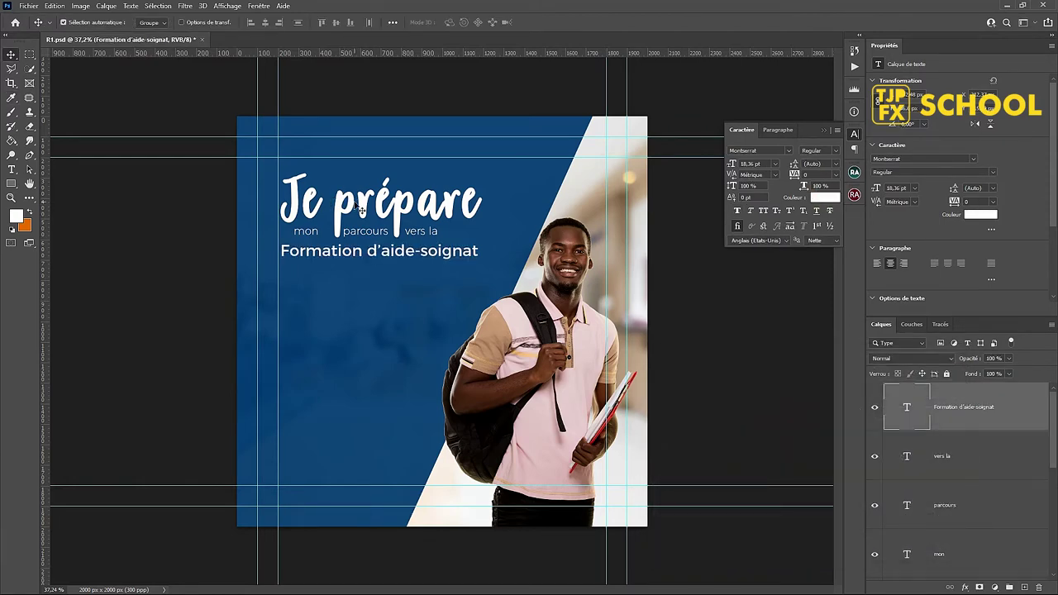
key("ctrl+h")
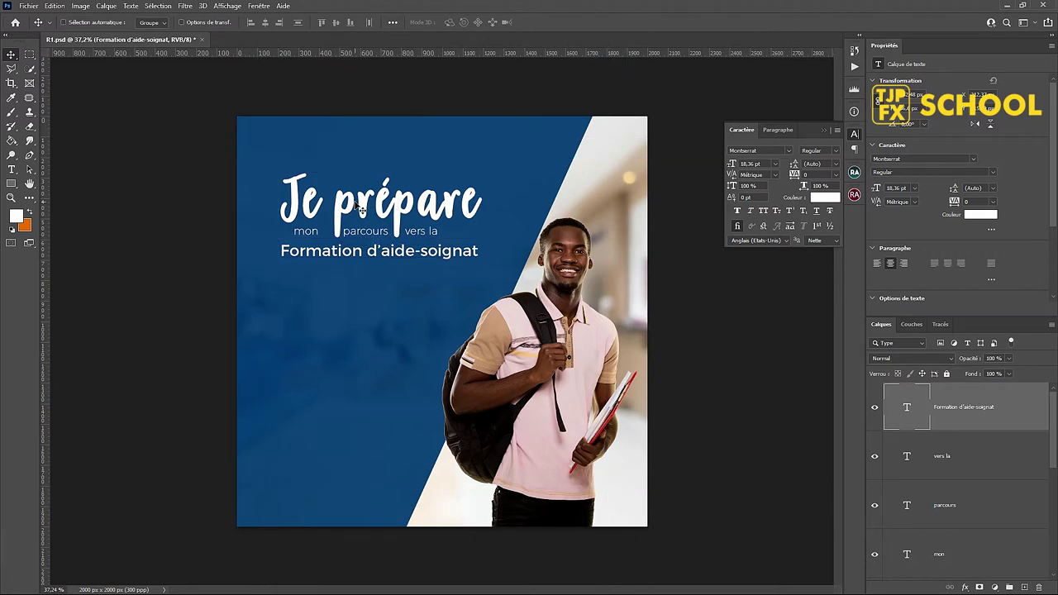
Step: Show the guides again and add a vertical guide at about 1175 px
left_click_drag(387, 230, 421, 235)
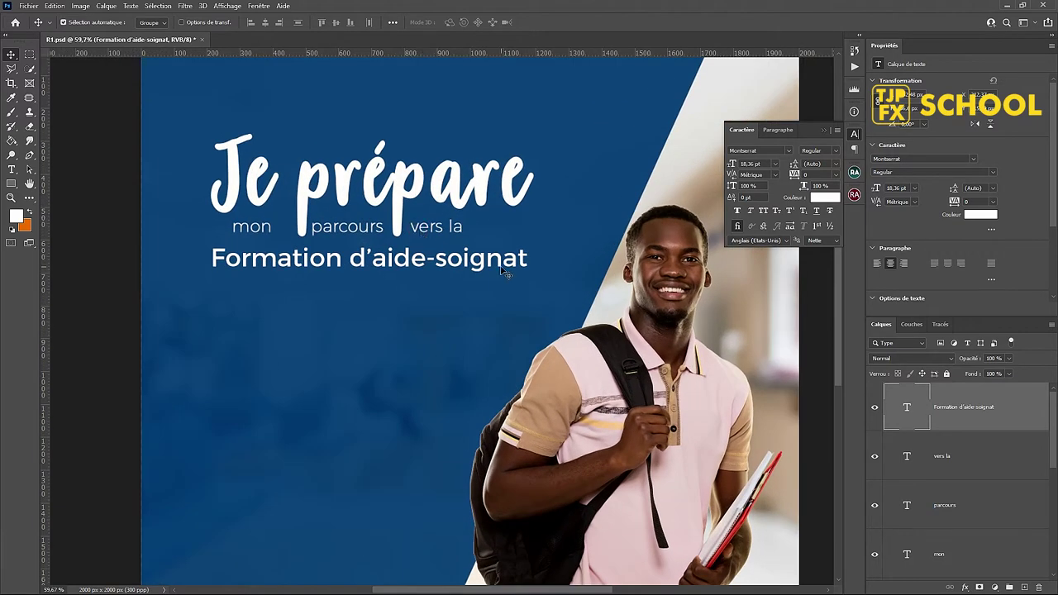
key("ctrl+h")
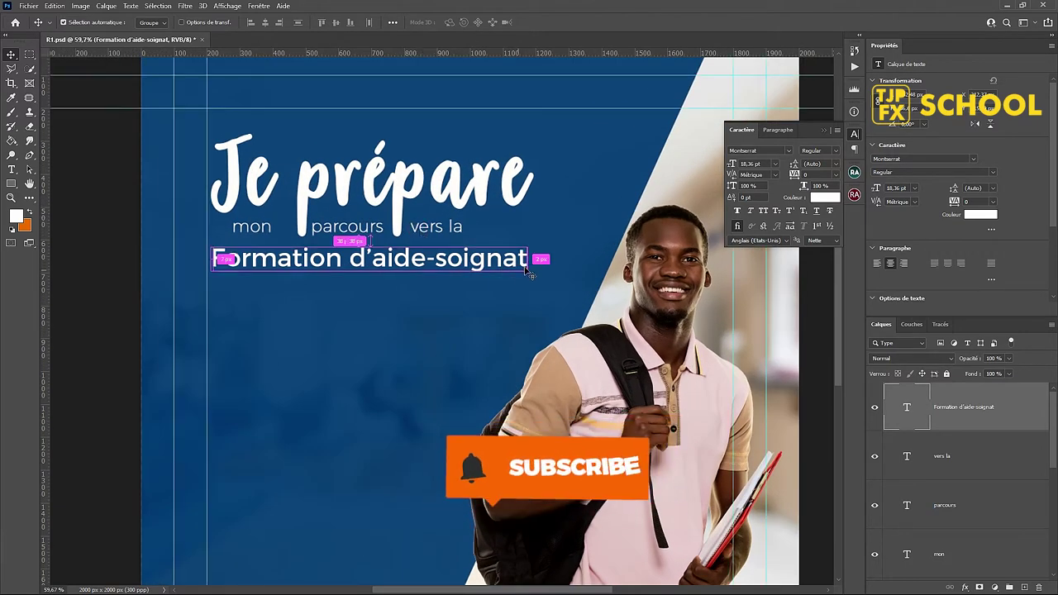
left_click_drag(44, 266, 532, 312)
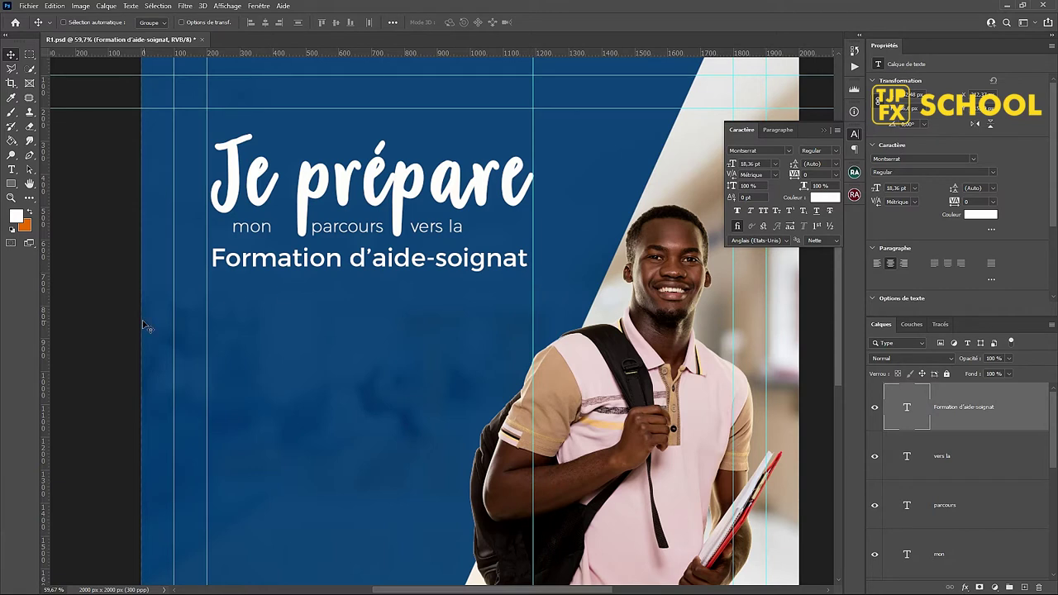
Step: Realign and slightly enlarge the 'Formation d'aide-soignat' line, then save the document
left_click_drag(237, 262, 238, 259)
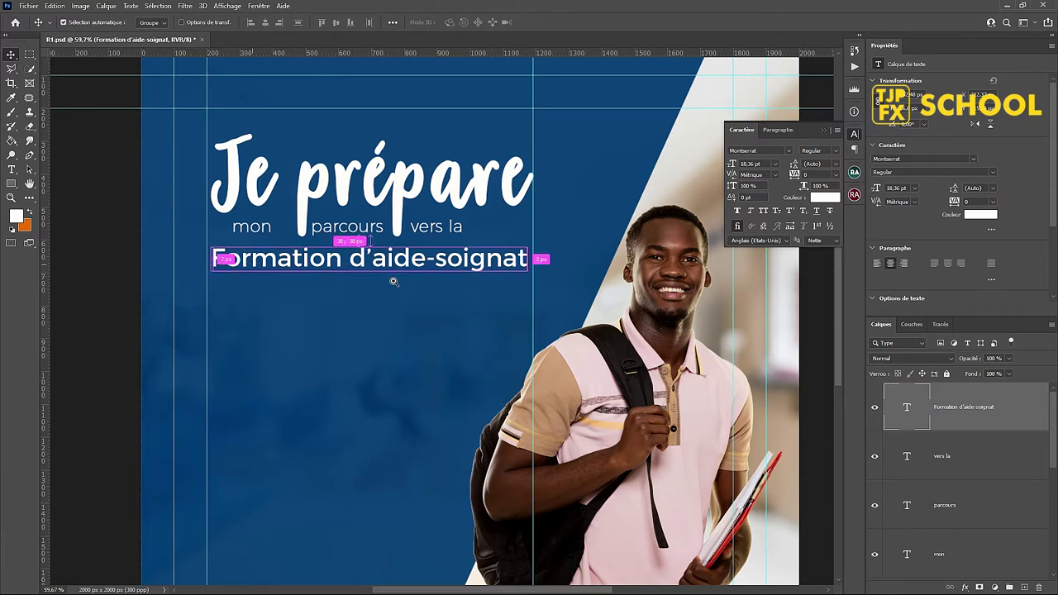
key("ctrl+t")
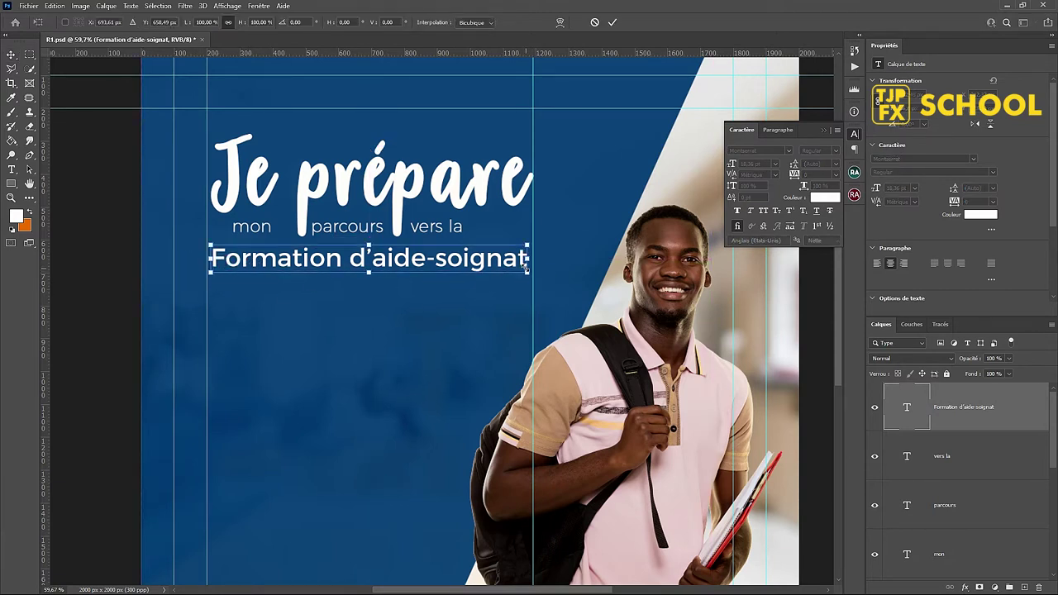
left_click_drag(527, 273, 534, 281)
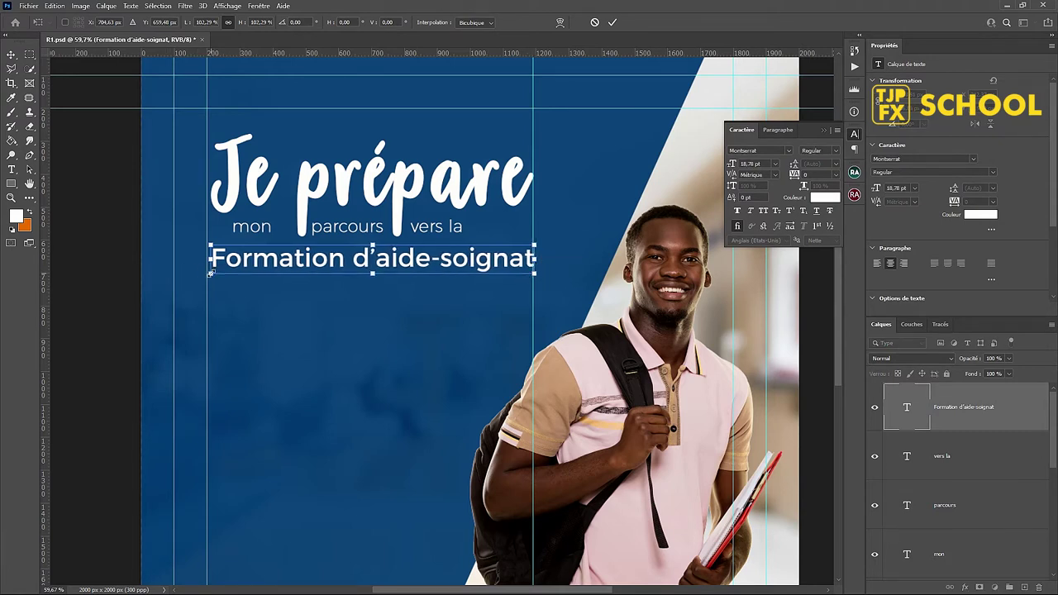
key("Return")
key("ctrl+s")
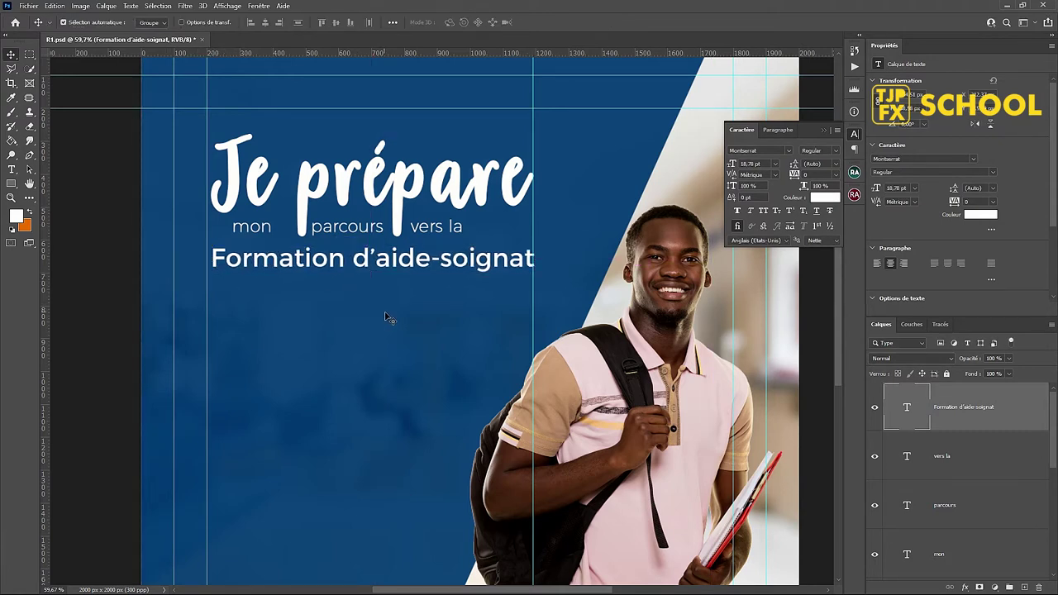
scroll(385, 319, "down", 3, "alt")
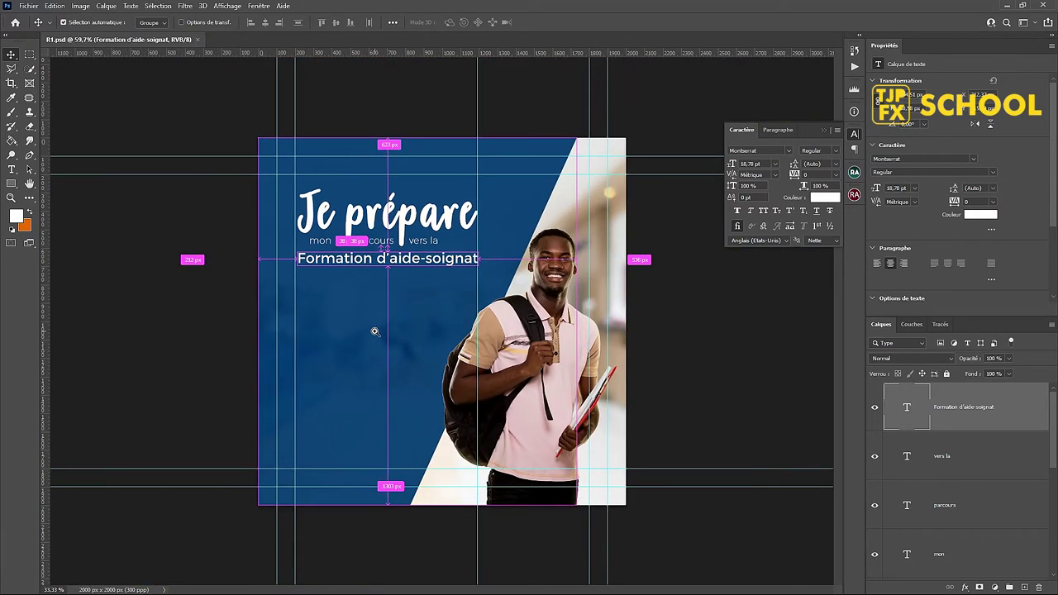
scroll(390, 301, "up", 1, "alt")
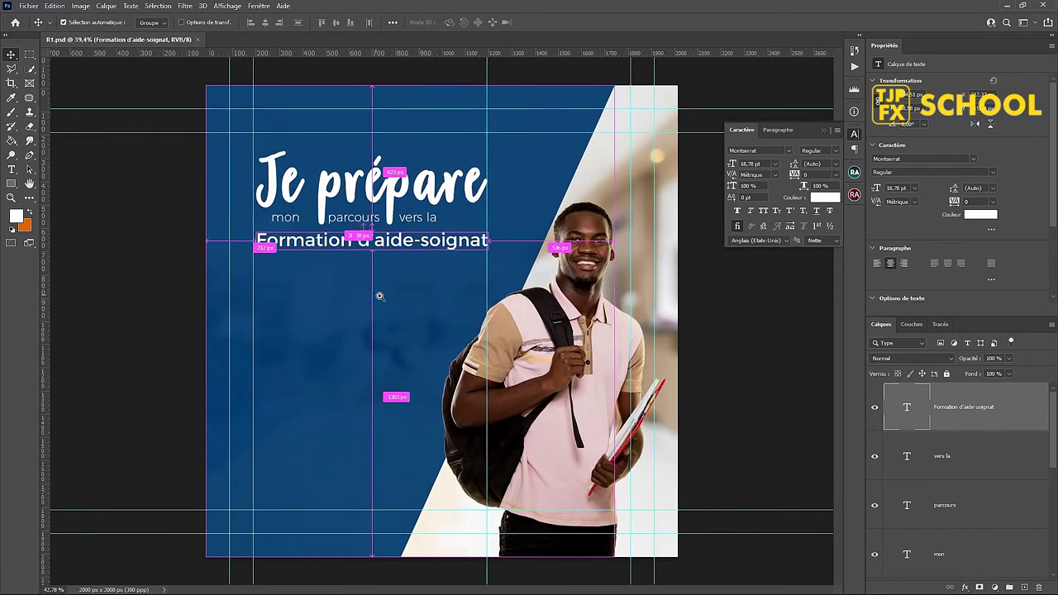
scroll(385, 297, "up", 1, "alt")
scroll(373, 289, "up", 1, "alt")
left_click_drag(373, 289, 349, 285)
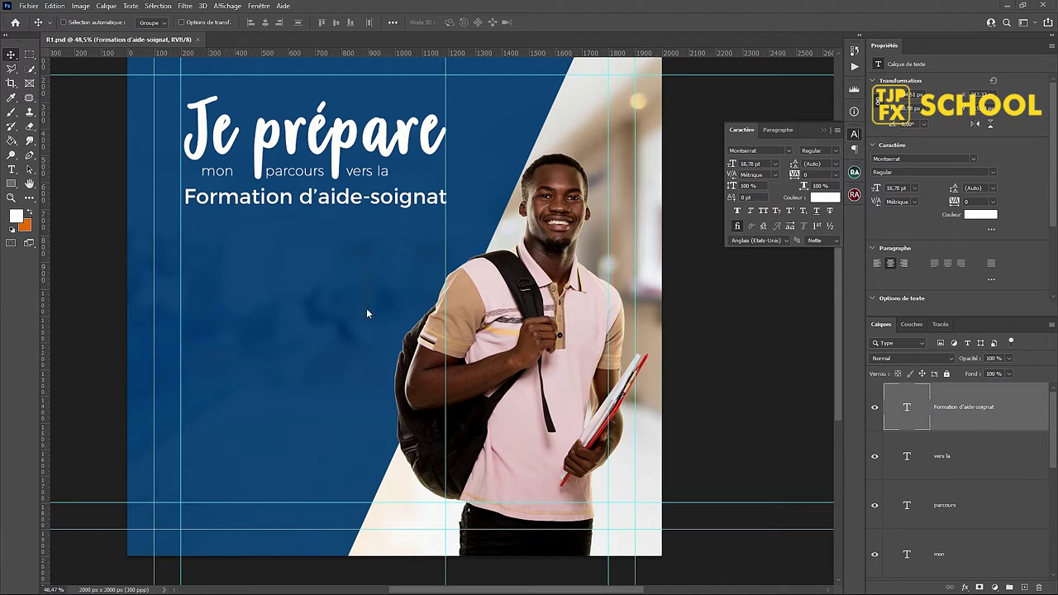
mouse_move(208, 234)
left_mouse_down()
mouse_move(235, 254)
mouse_move(260, 229)
left_mouse_up()
Step: Duplicate 'Je prépare' lower down, retype it as '6', and move it left
left_click(326, 101)
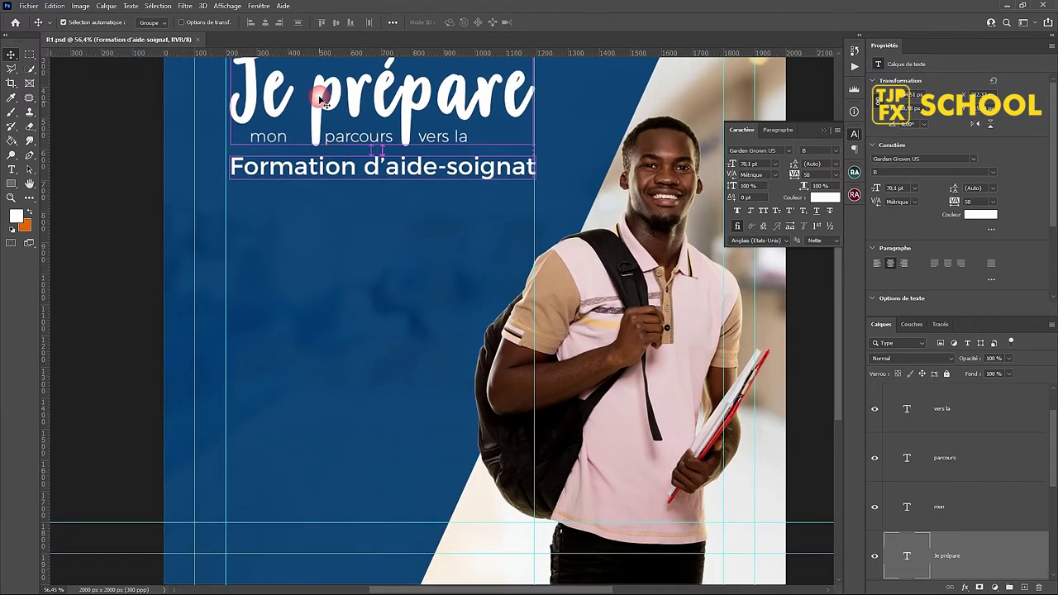
left_click_drag(327, 107, 314, 288, "alt")
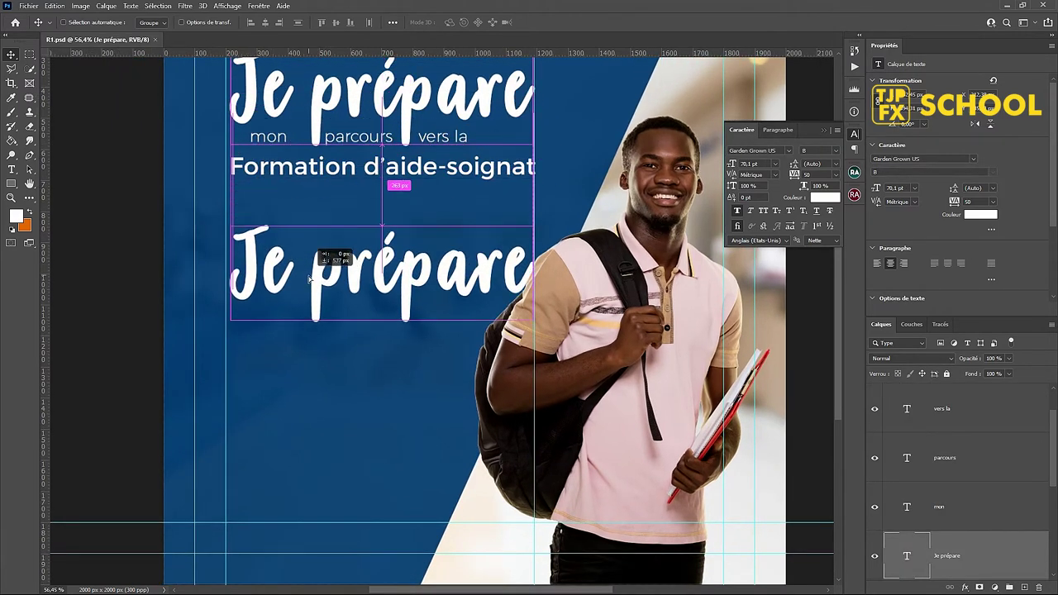
key("t")
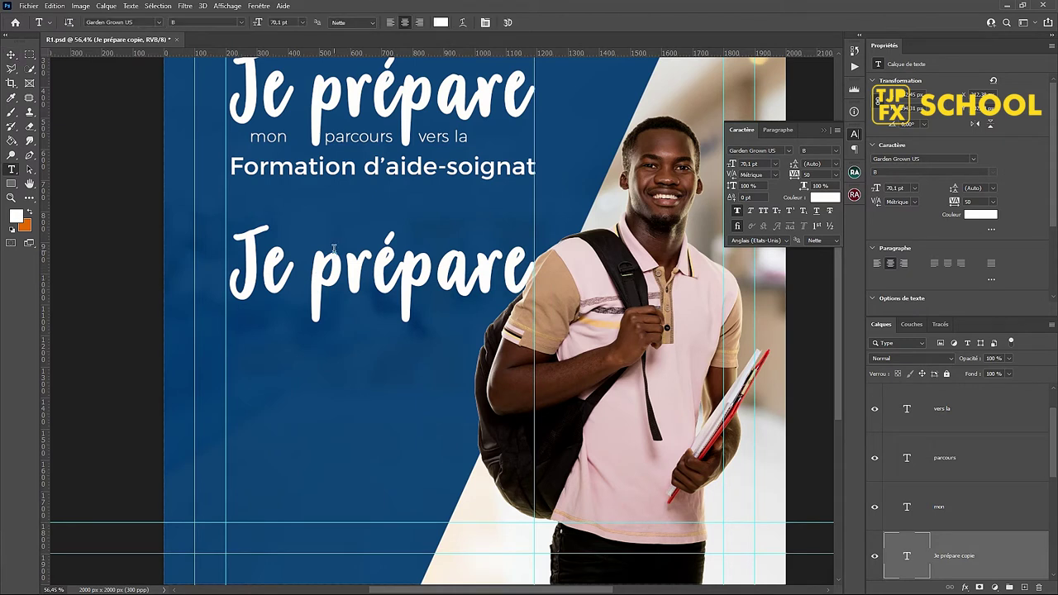
left_click(335, 254)
key("ctrl+a")
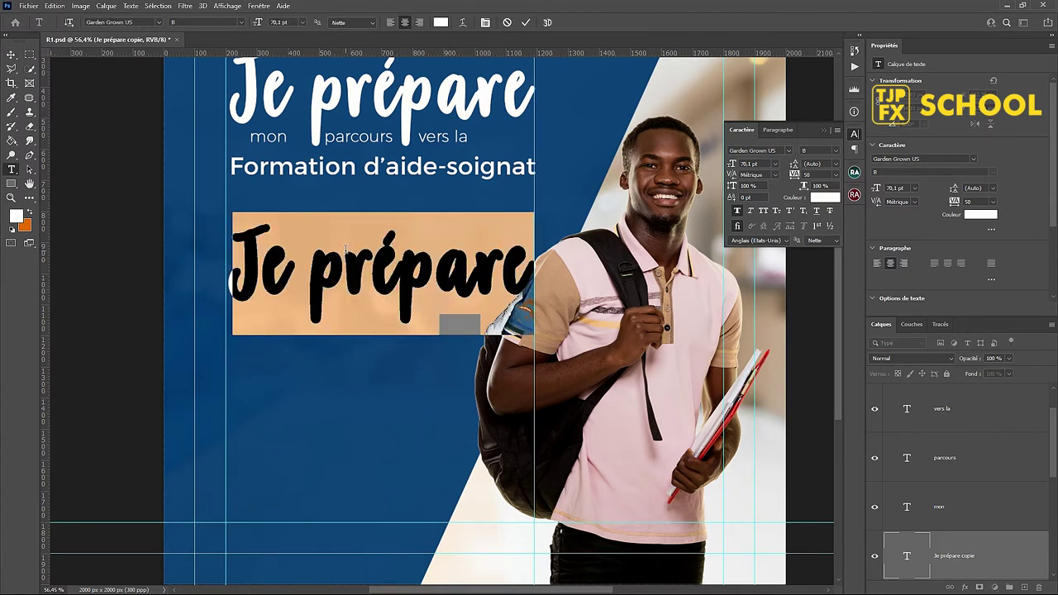
type("6")
key("ctrl+Return")
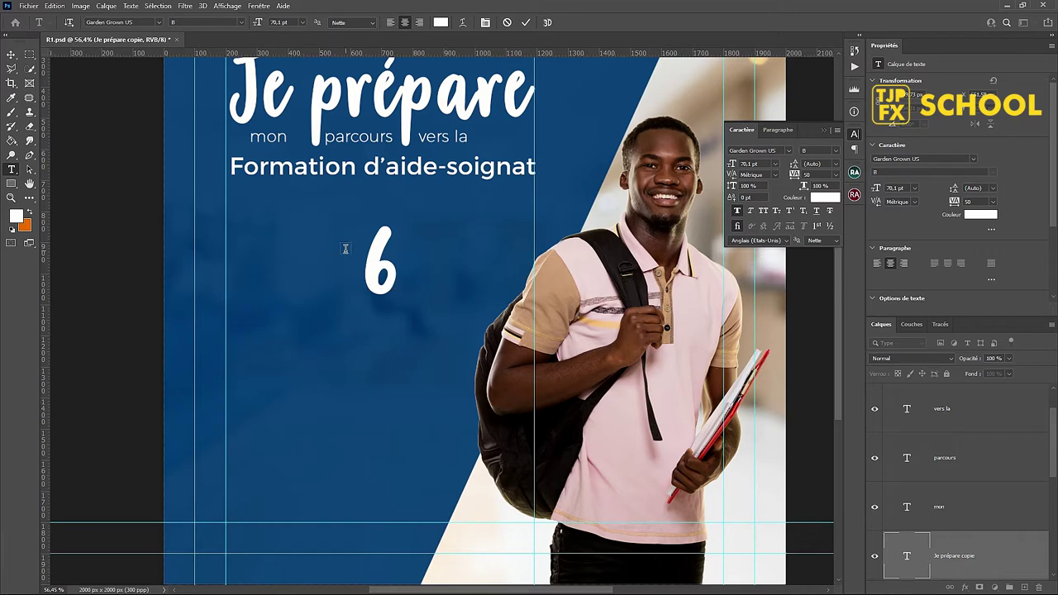
key("v")
left_click_drag(382, 271, 258, 278)
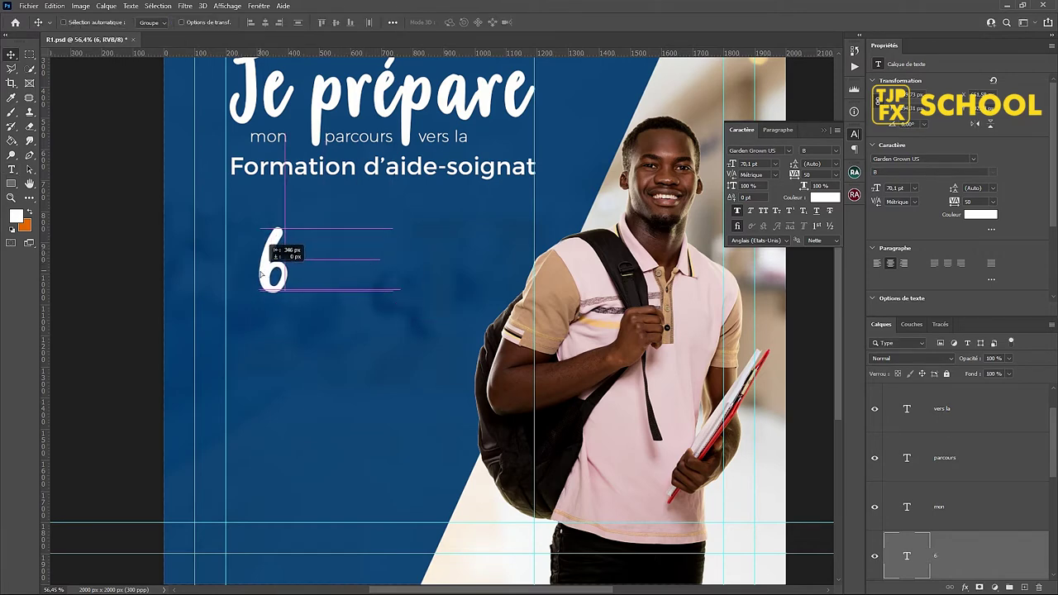
Step: Colour the 6 bright yellow (#fbee1b), enlarge it to about 76 pt, and shift it left
left_click(833, 199)
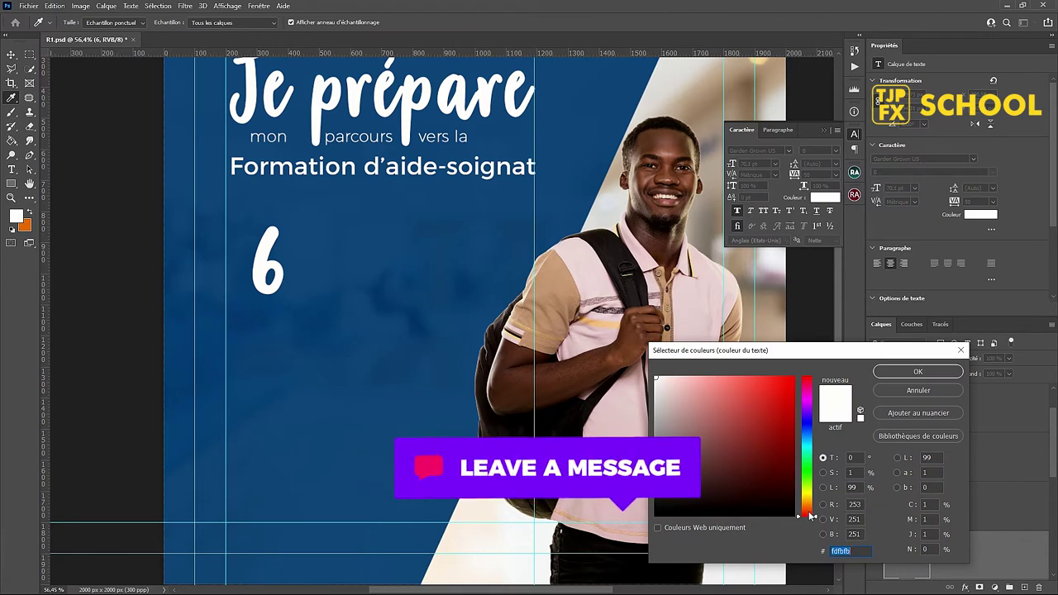
left_click_drag(807, 516, 806, 494)
left_click(777, 378)
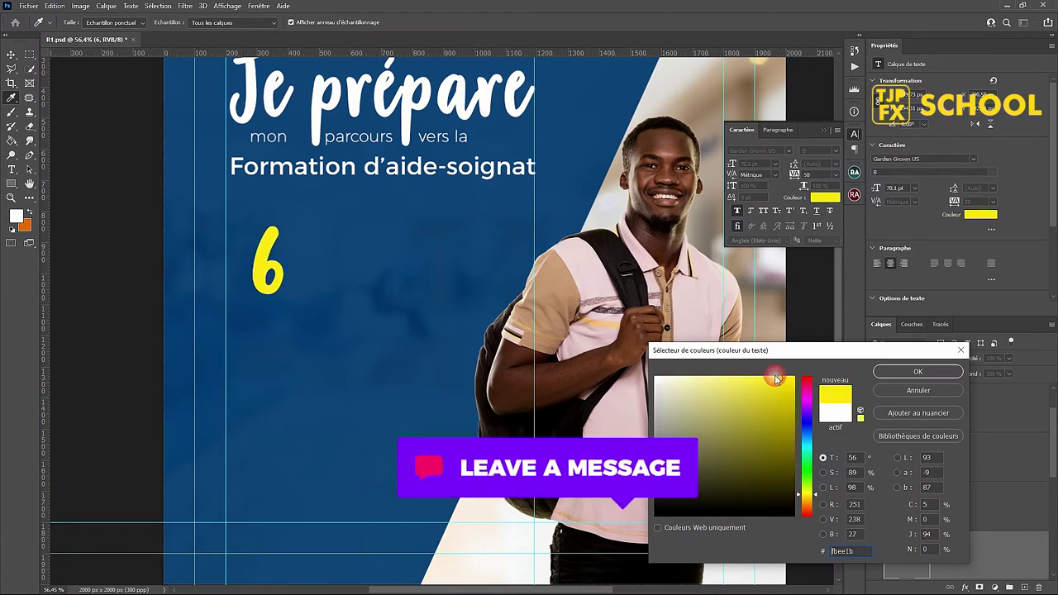
left_click(917, 372)
key("ctrl+t")
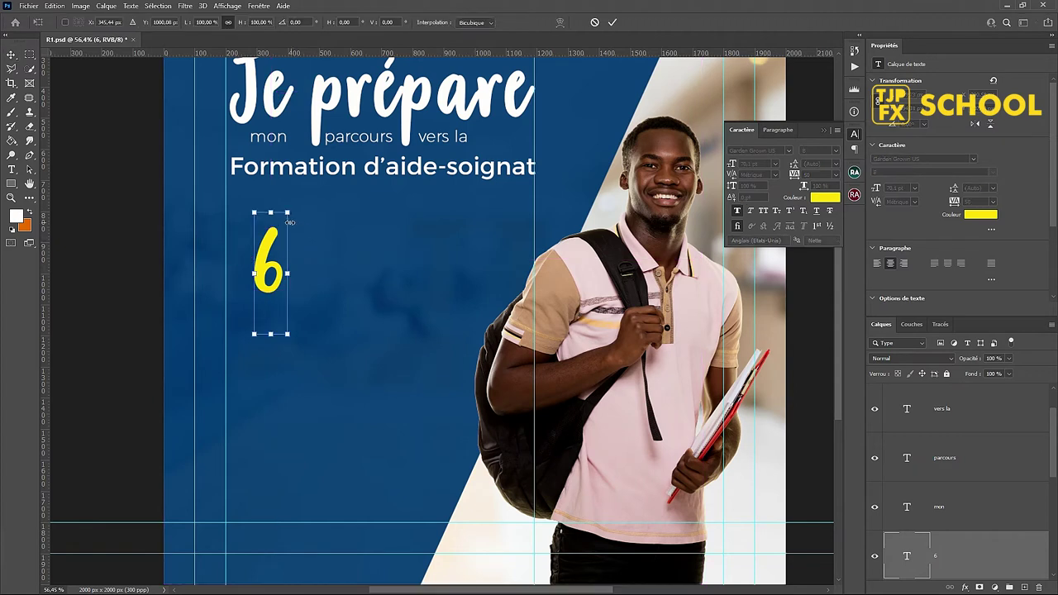
left_click_drag(289, 213, 294, 199)
key("Escape")
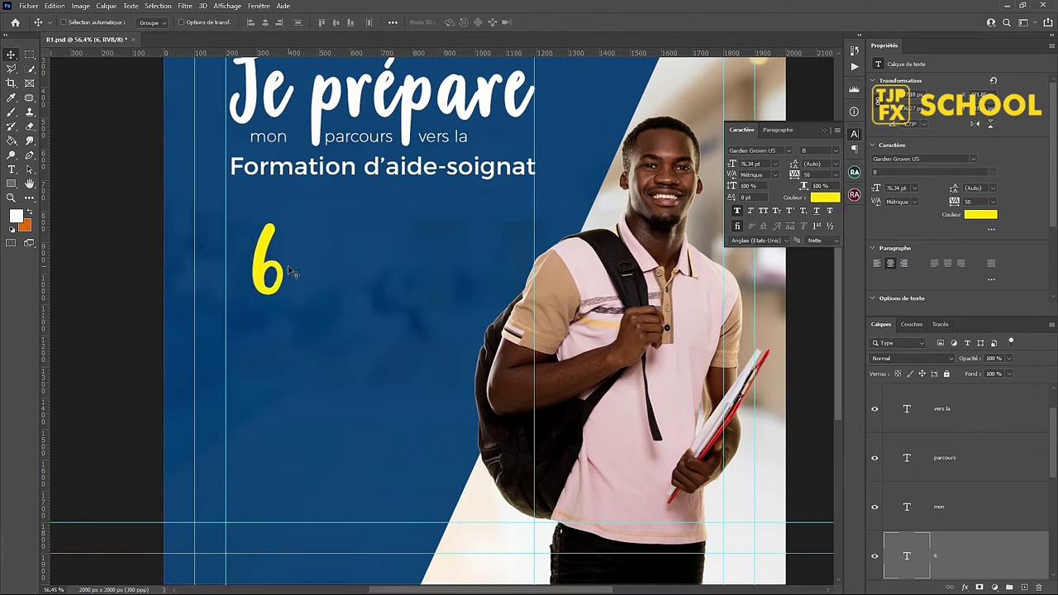
left_click_drag(288, 265, 269, 279)
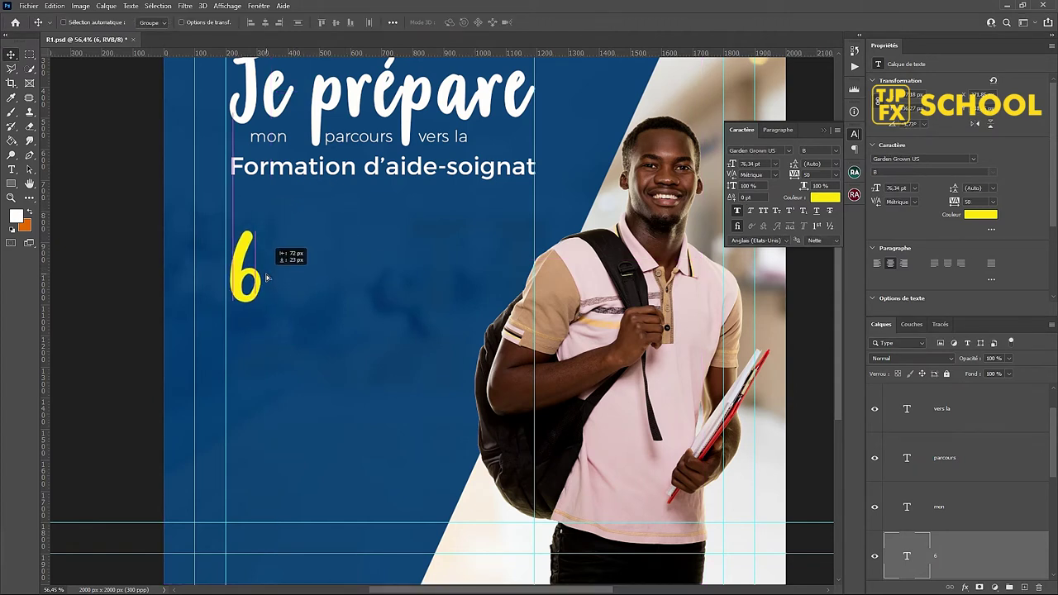
Step: Copy the 'Formation d'aide-soignat' line beside the 6 and retype it as 'mois de formation' / 'sessions en juin et Décembre'
left_click(324, 169)
left_click_drag(325, 174, 354, 289)
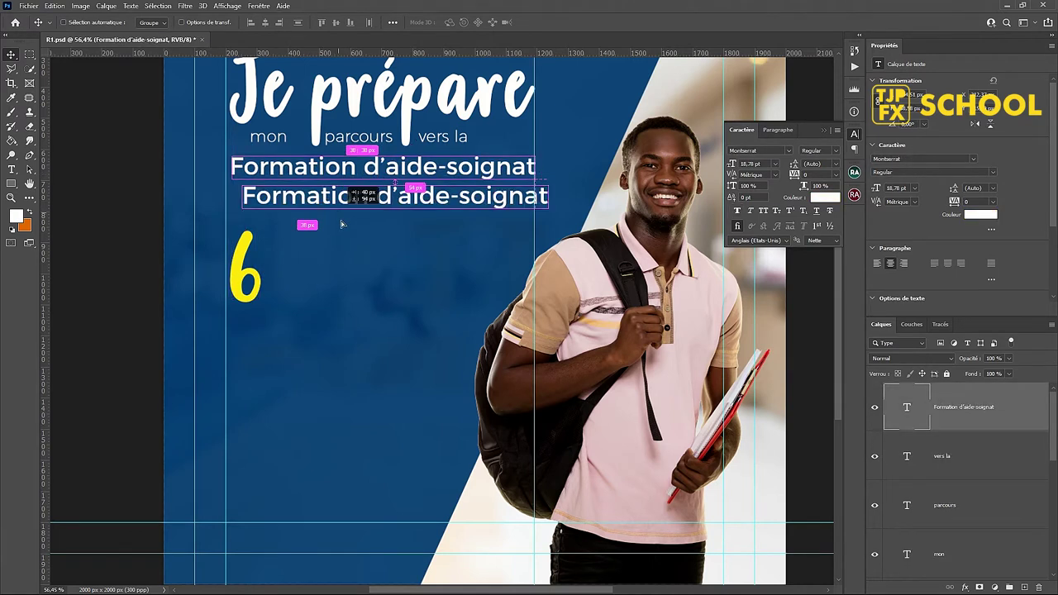
double_click(353, 288)
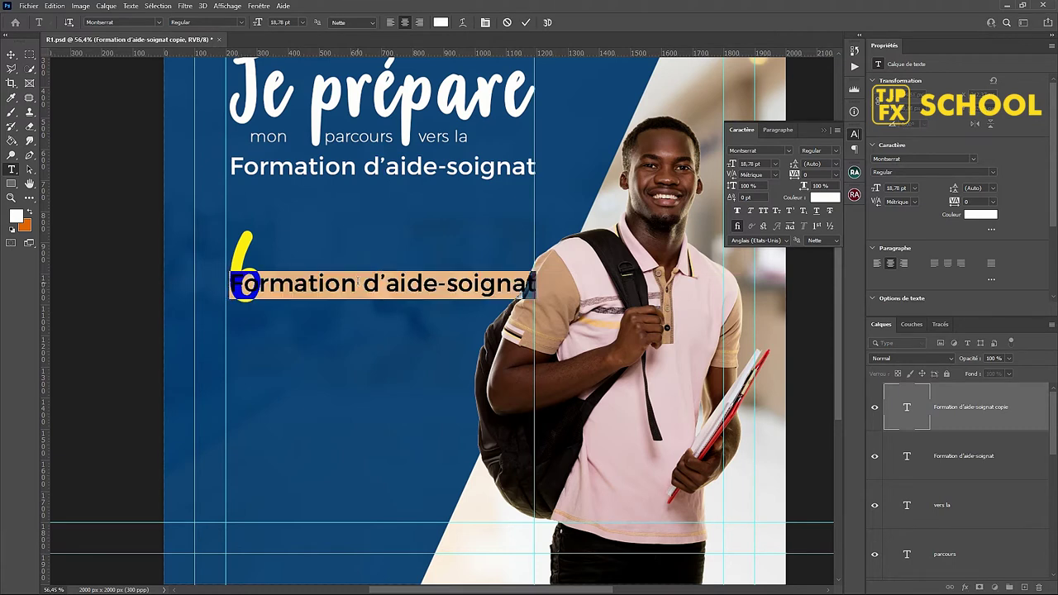
type("moi")
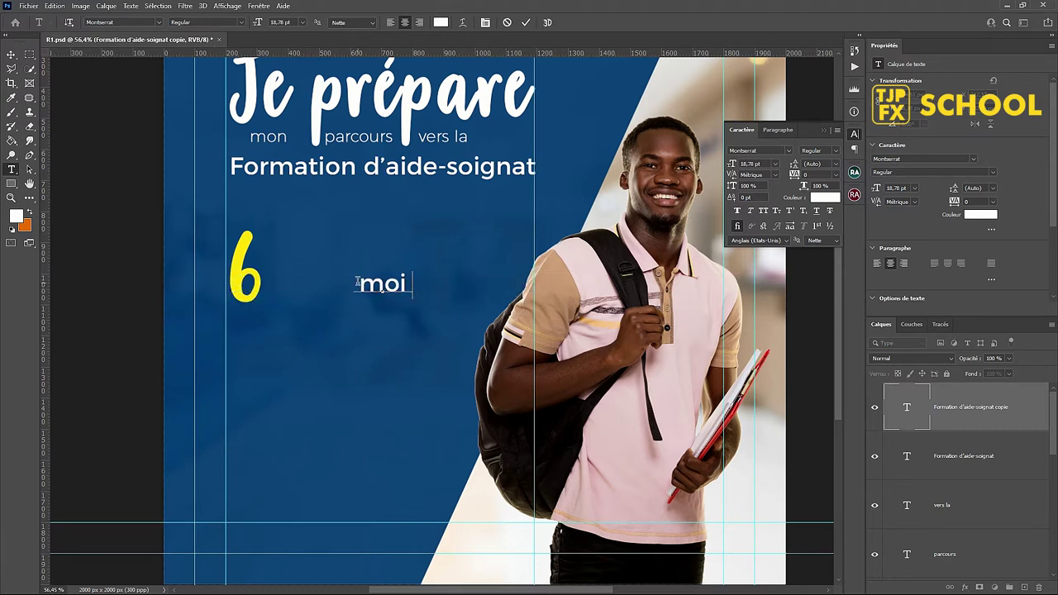
type("s de form")
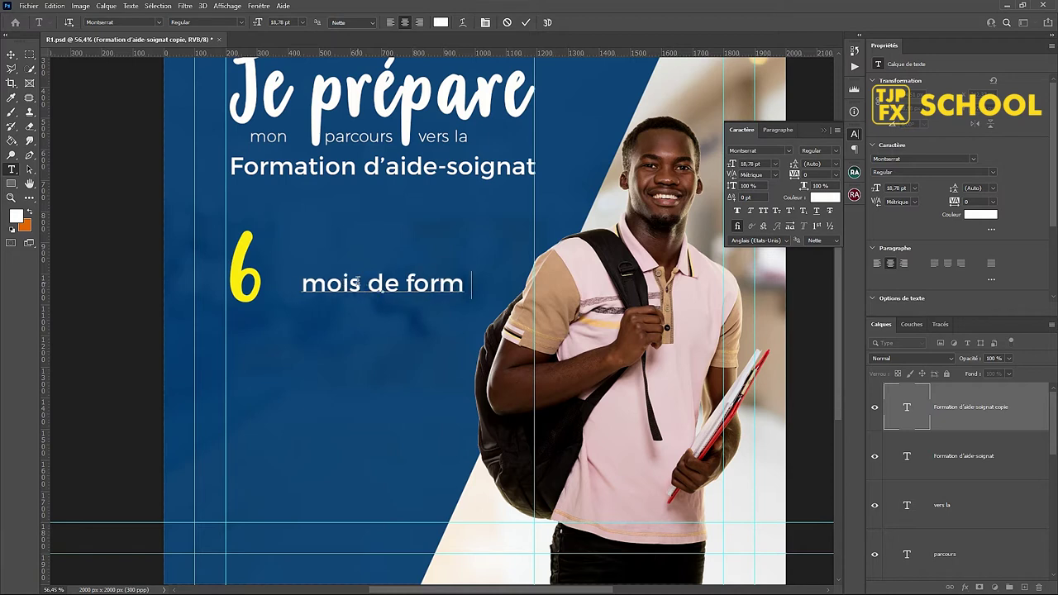
type("atr")
key("BackSpace")
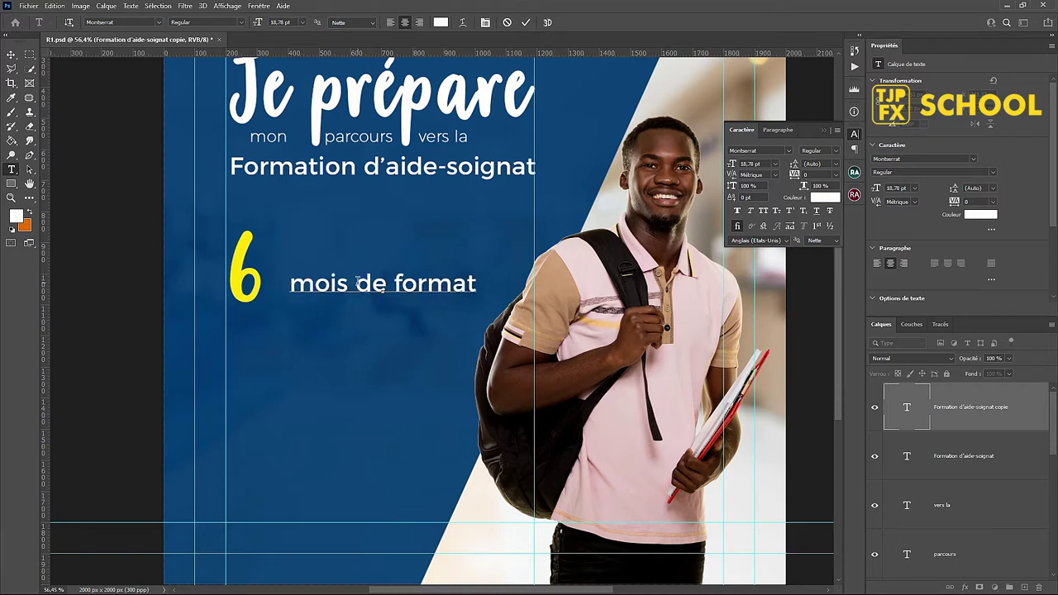
type("ion")
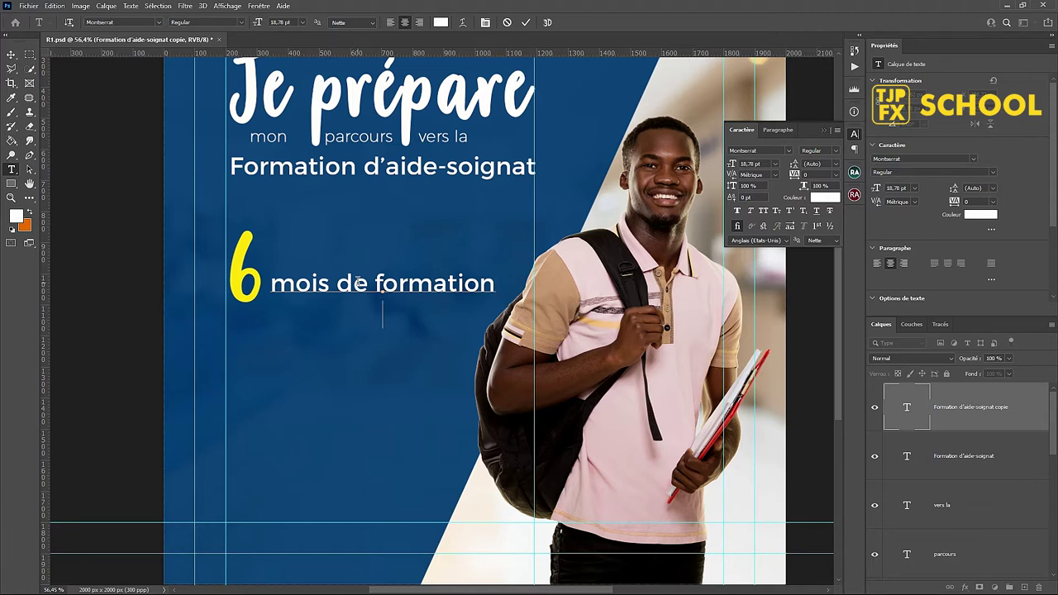
type("e")
type("ssio")
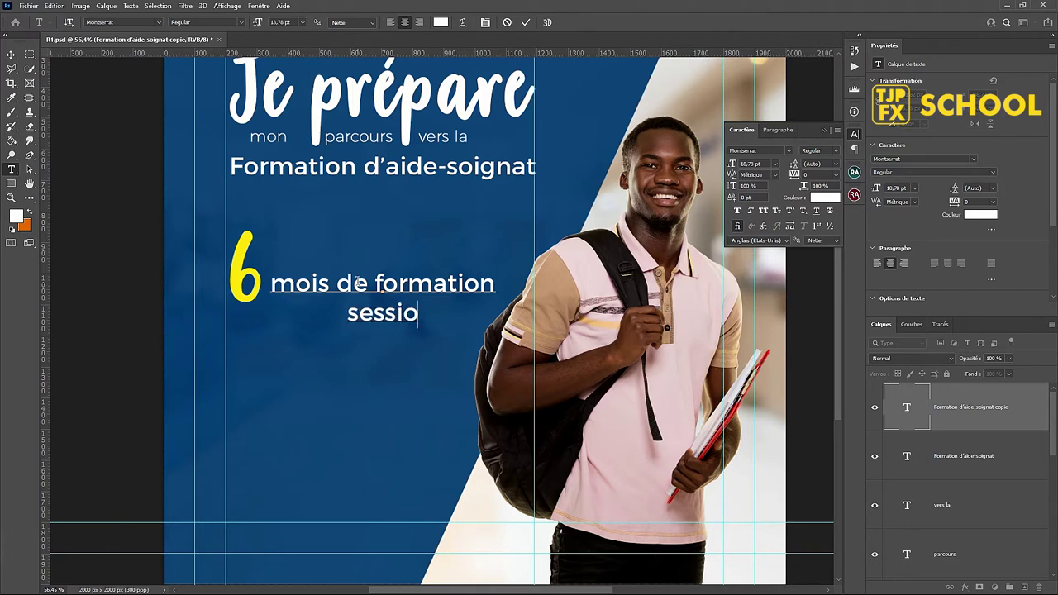
type("ns e")
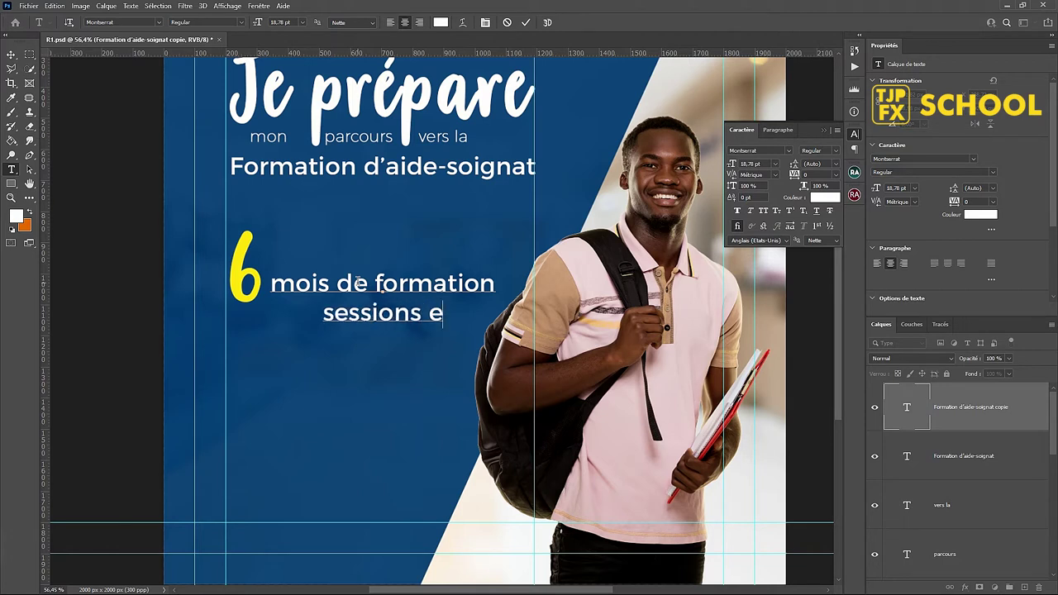
type("n")
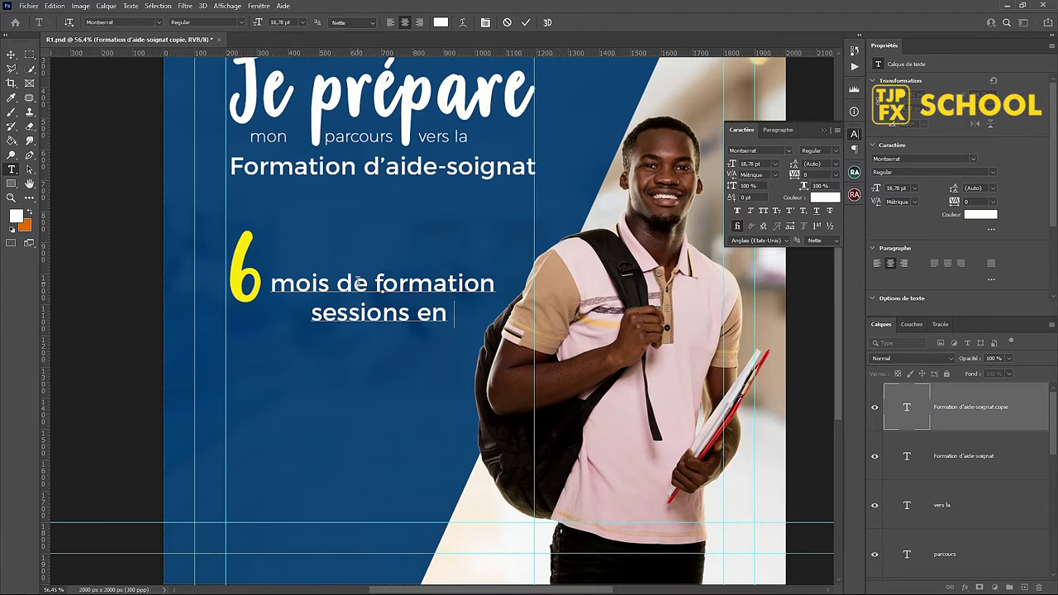
type(" juin et Décembre")
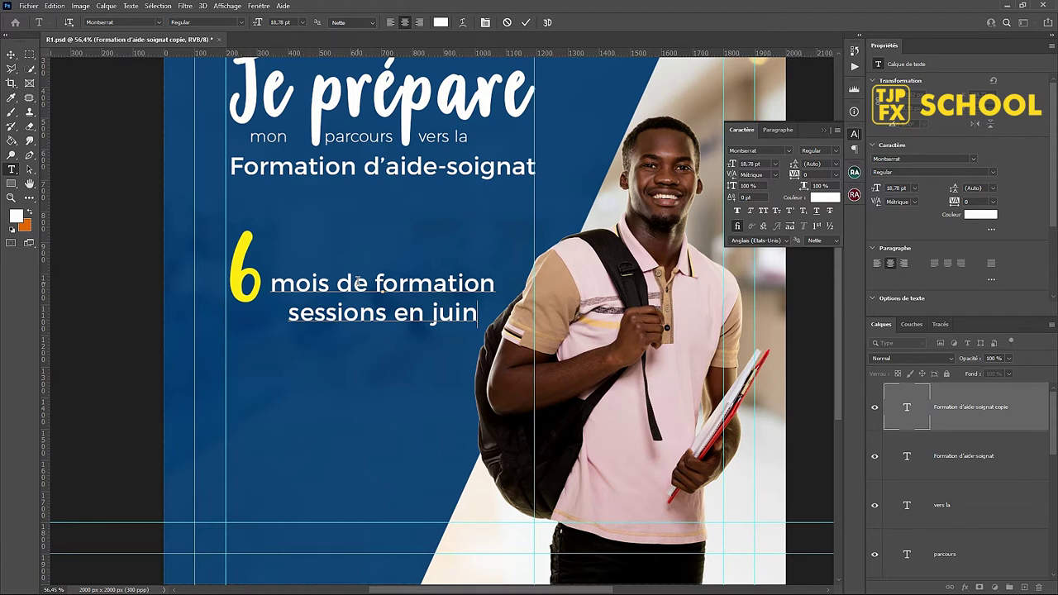
Step: Append ' et Décembre' after 'sessions en juin' and commit the text
type("e")
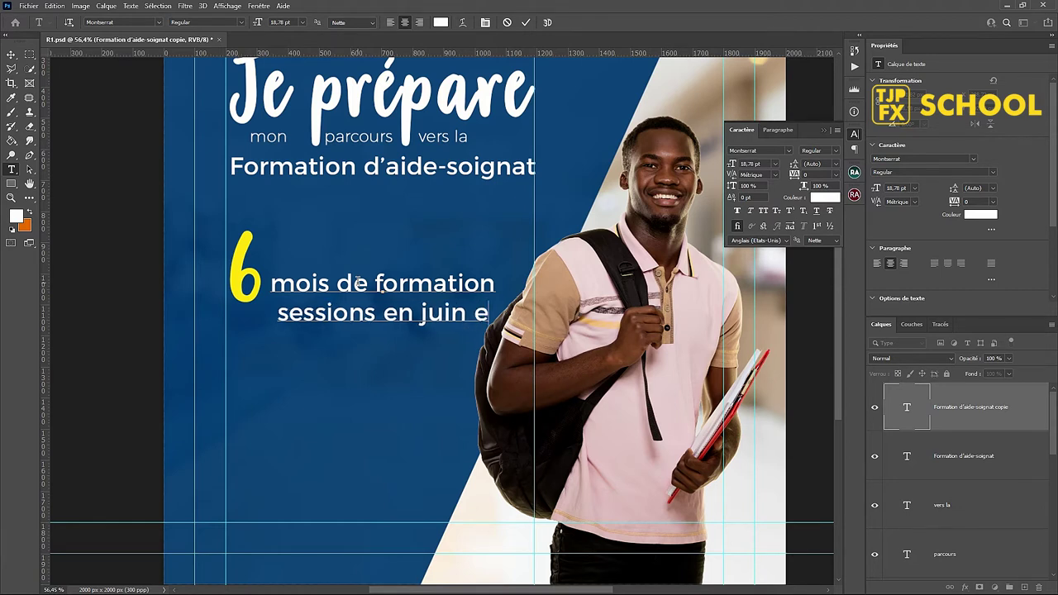
type("t ")
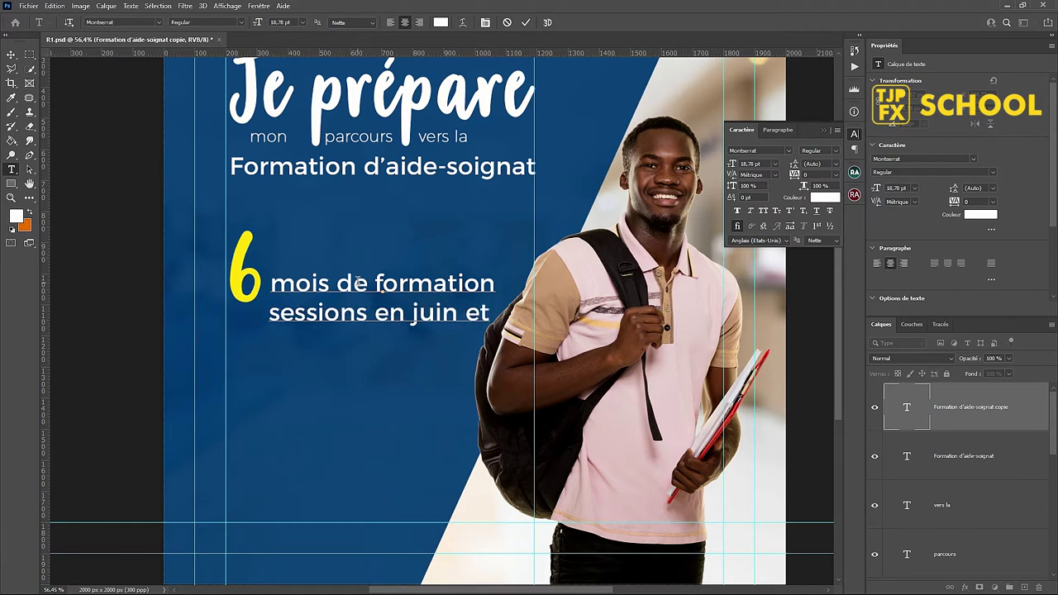
type("Dé")
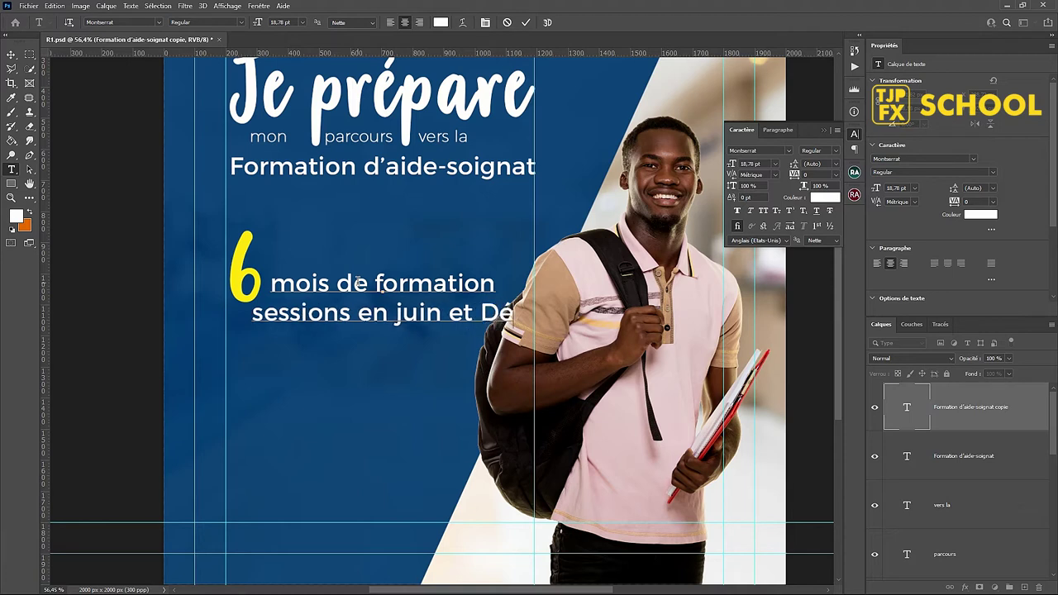
type("cem")
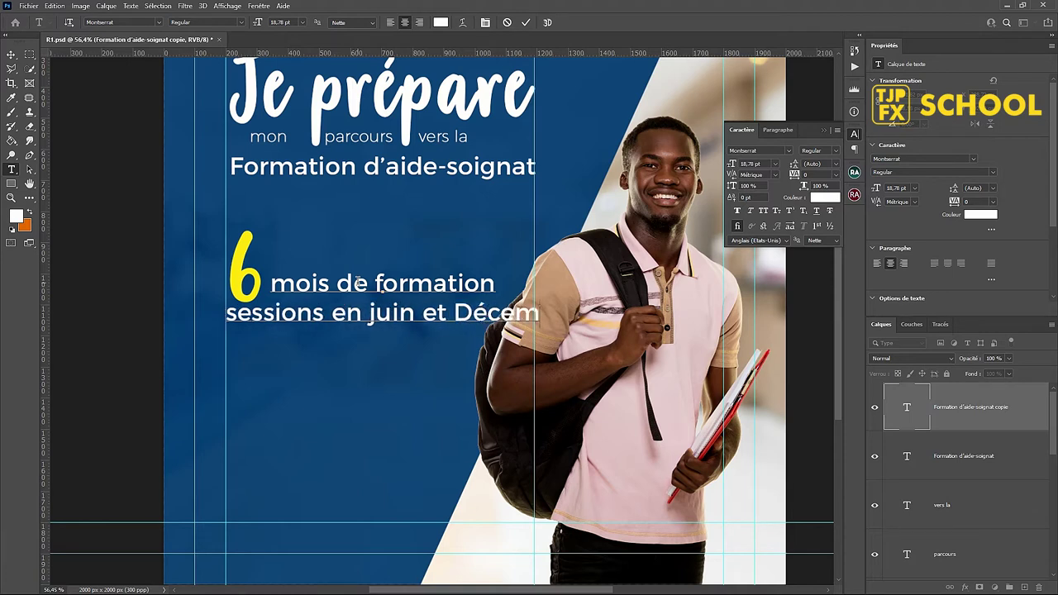
type("bre")
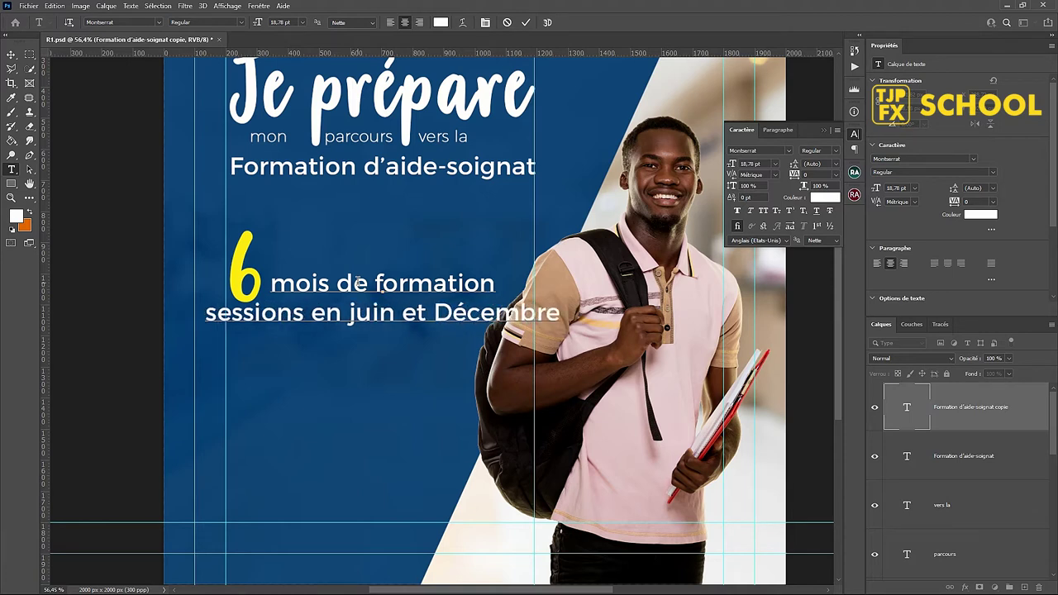
key("ctrl+Return")
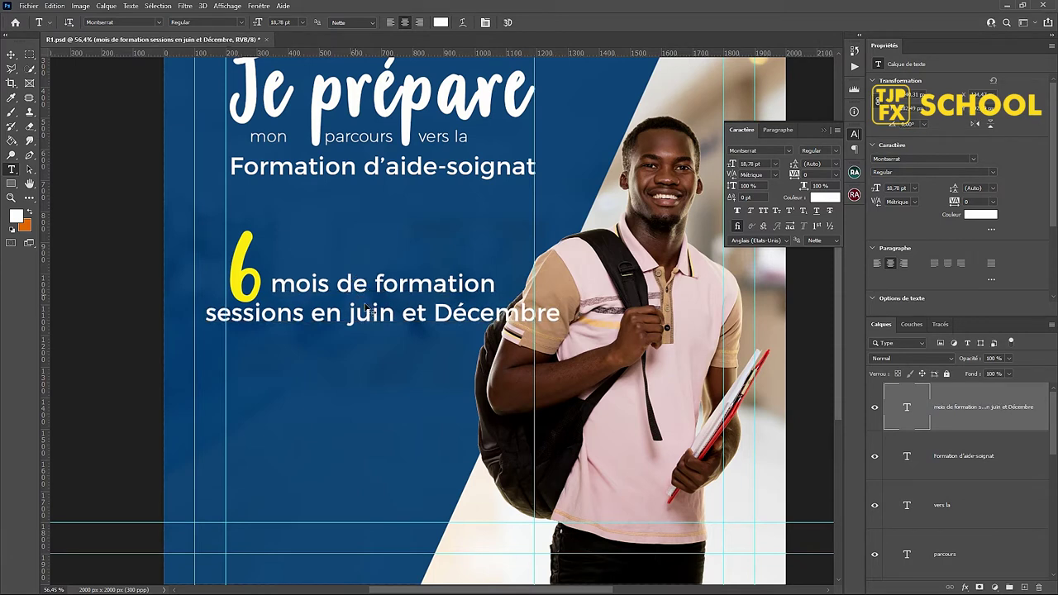
key("ctrl+t")
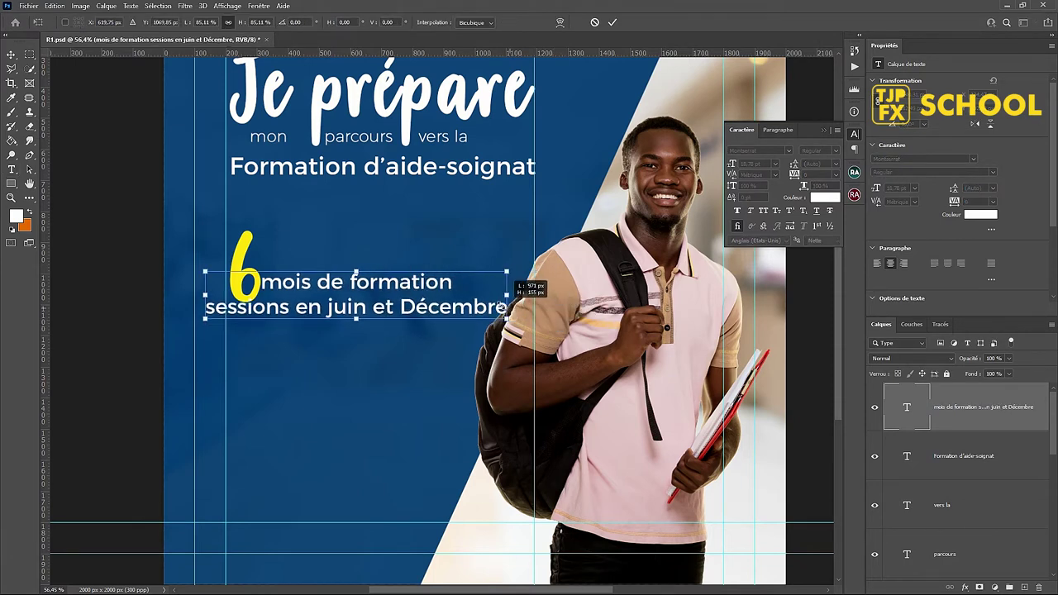
Step: Shrink and left-align the two-line course text, place it beside the yellow 6, and save
mouse_move(559, 327)
left_mouse_down()
mouse_move(493, 312)
mouse_move(535, 287)
left_mouse_up()
key("Return")
key("v")
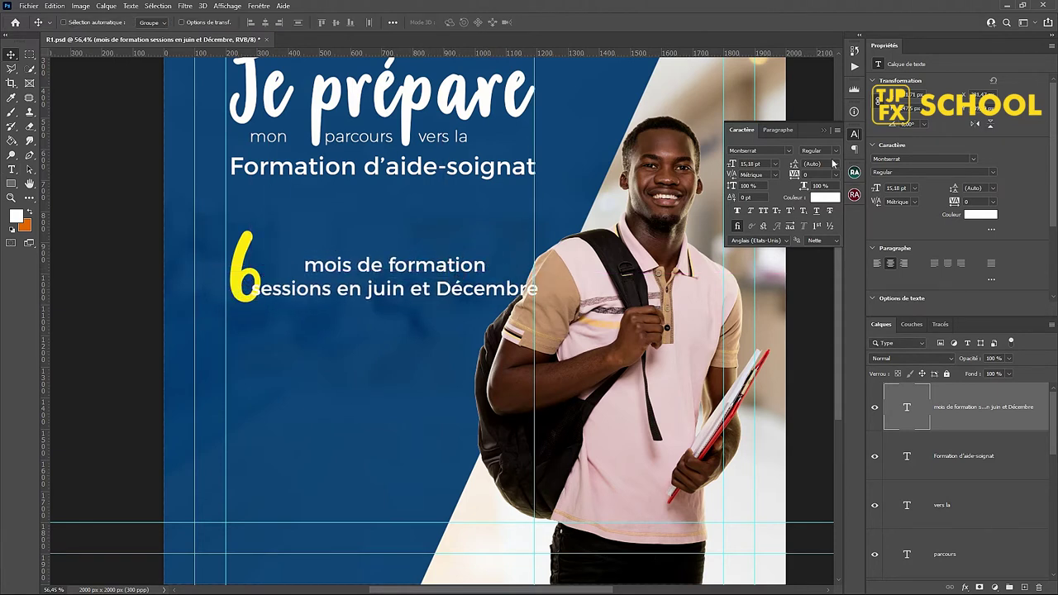
left_click(778, 130)
left_click(738, 151)
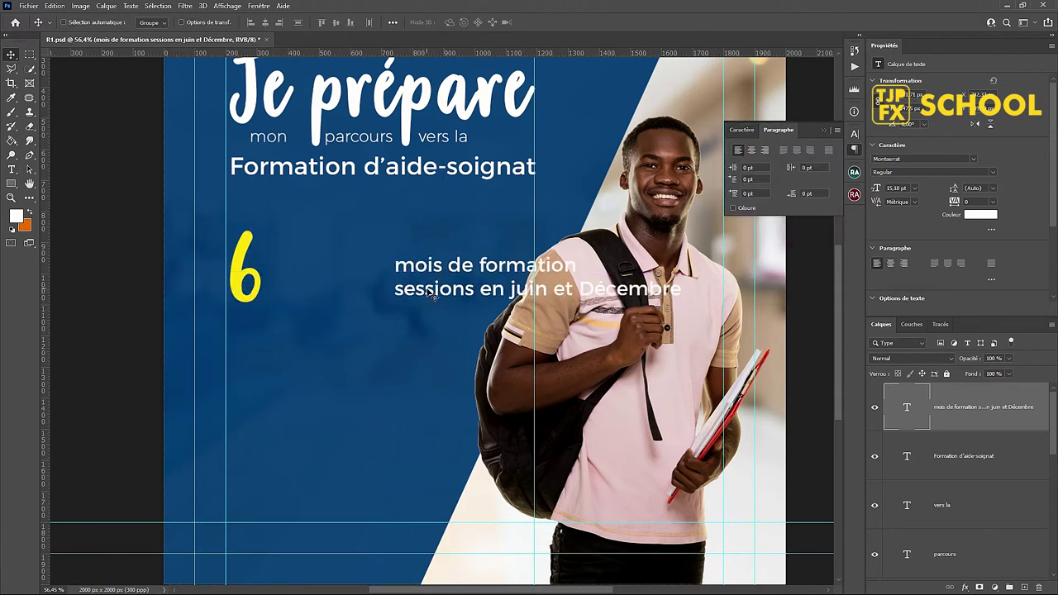
left_click_drag(444, 291, 317, 294)
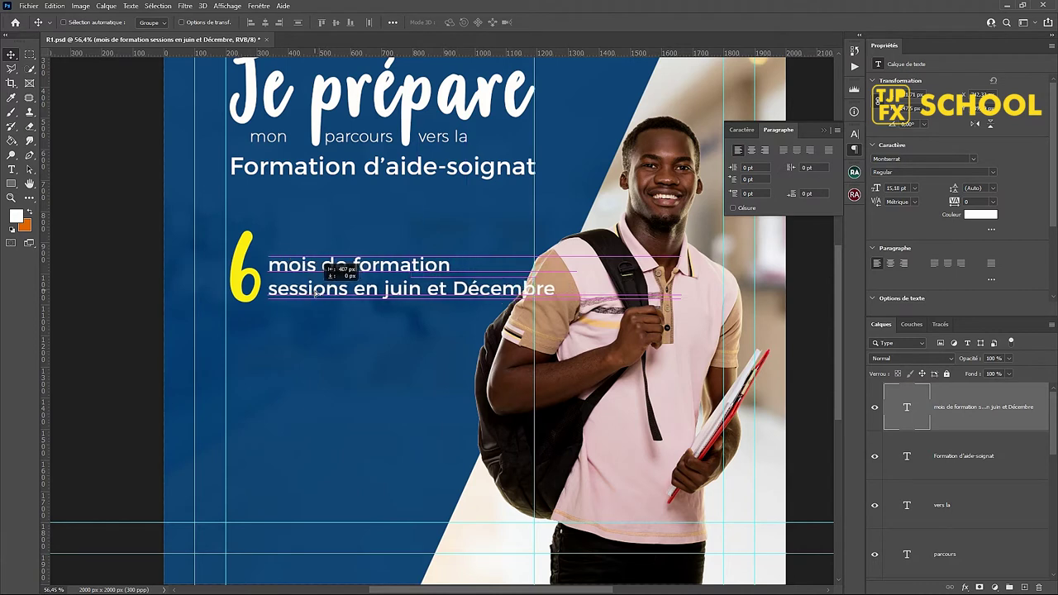
key("ctrl+s")
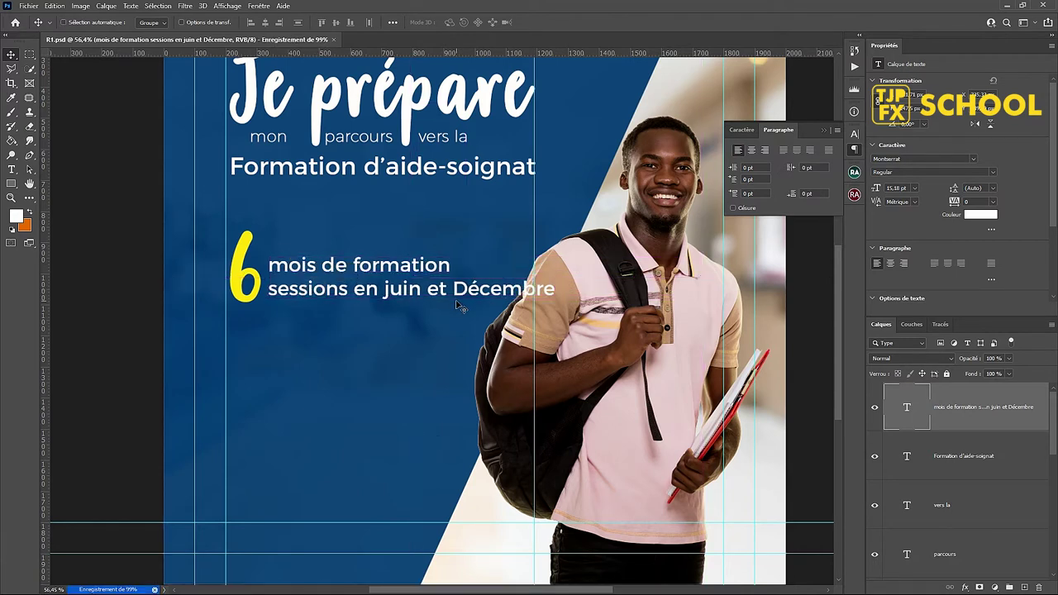
Step: Scale the yellow 6 and course text together to about 88% under the headline
left_click(244, 252, "shift")
left_click_drag(373, 267, 363, 248)
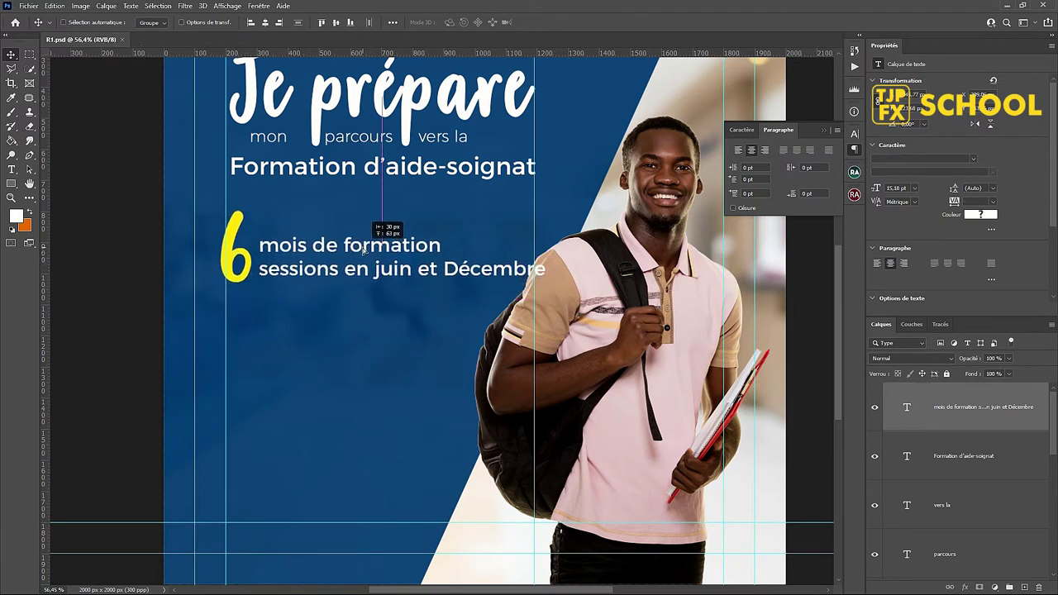
key("ctrl+t")
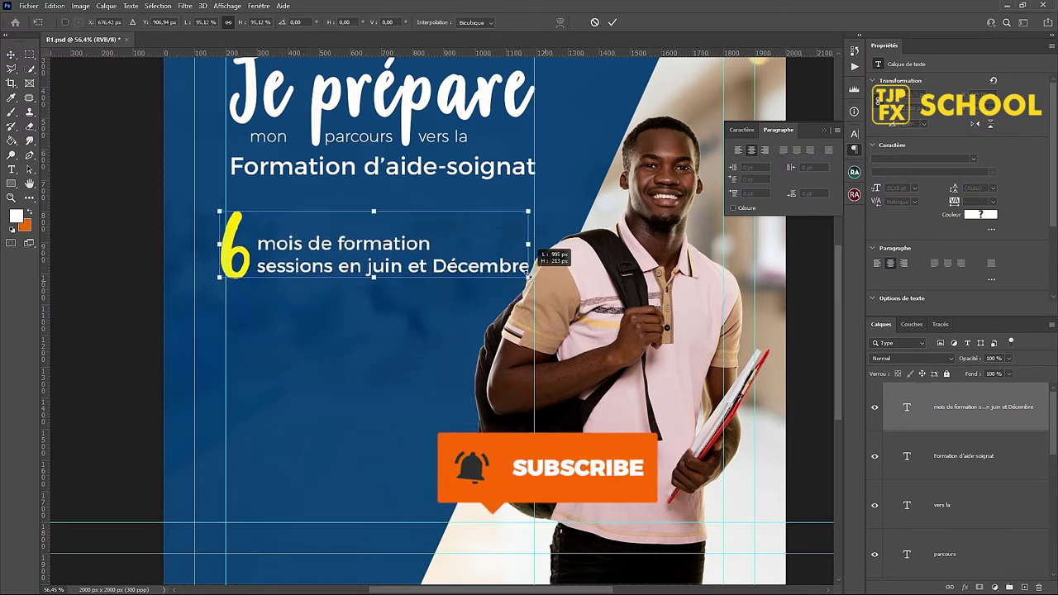
left_click_drag(544, 281, 509, 266)
key("Return")
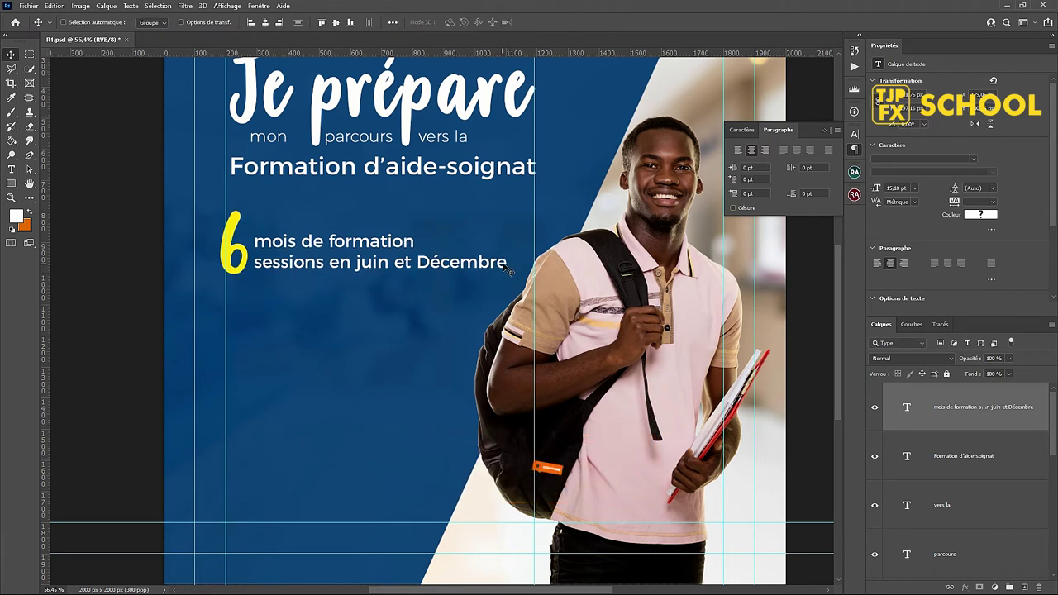
left_click_drag(465, 278, 474, 284)
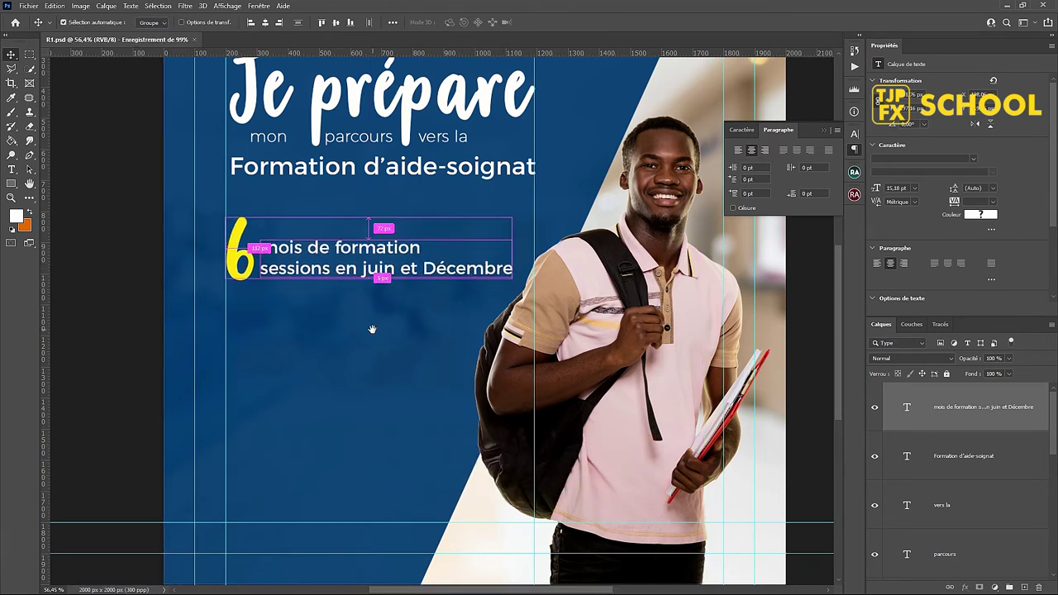
left_click_drag(384, 325, 417, 285)
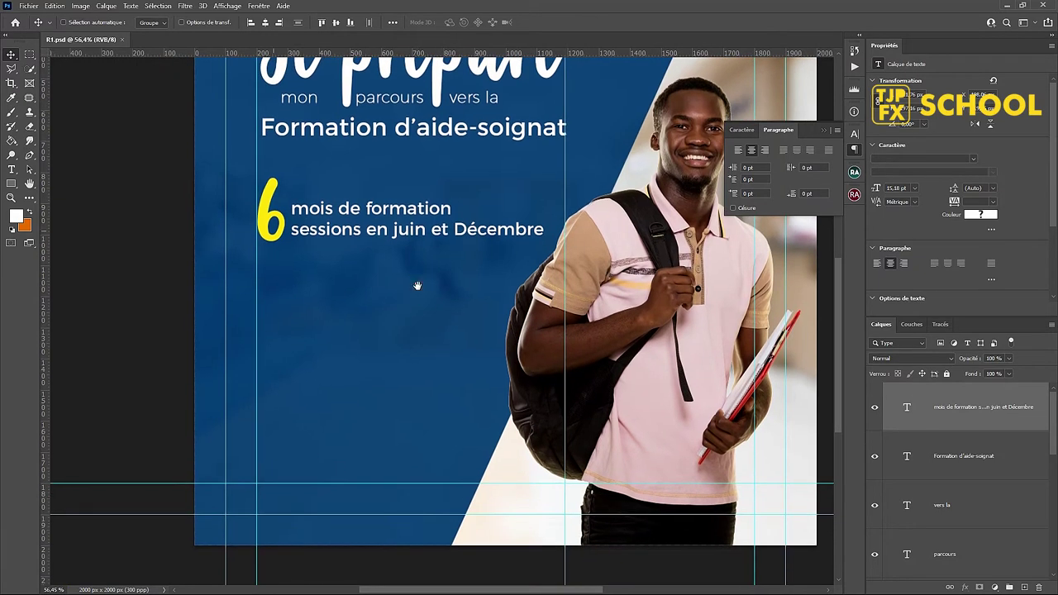
key("ctrl")
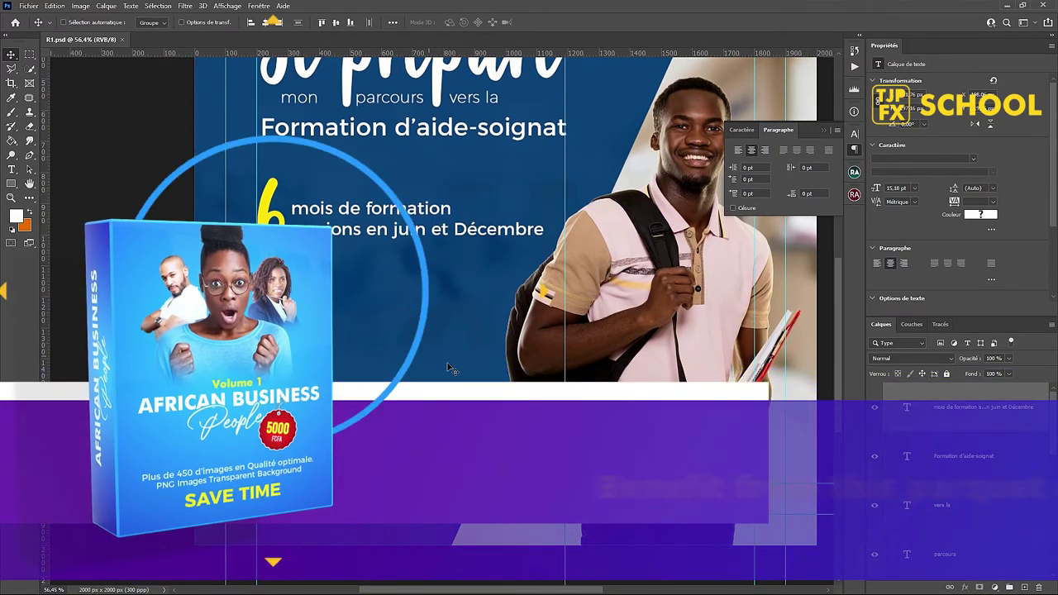
Step: Fill a tall narrow rectangle with white on a new layer below the course text
left_click(30, 55)
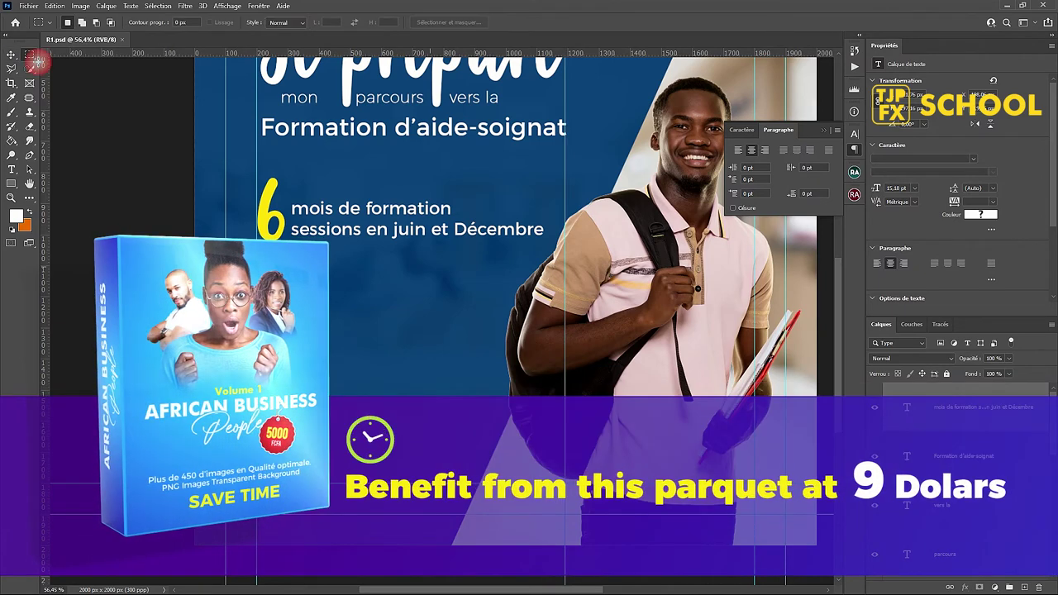
mouse_move(377, 275)
left_mouse_down()
mouse_move(414, 476)
mouse_move(404, 476)
left_mouse_up()
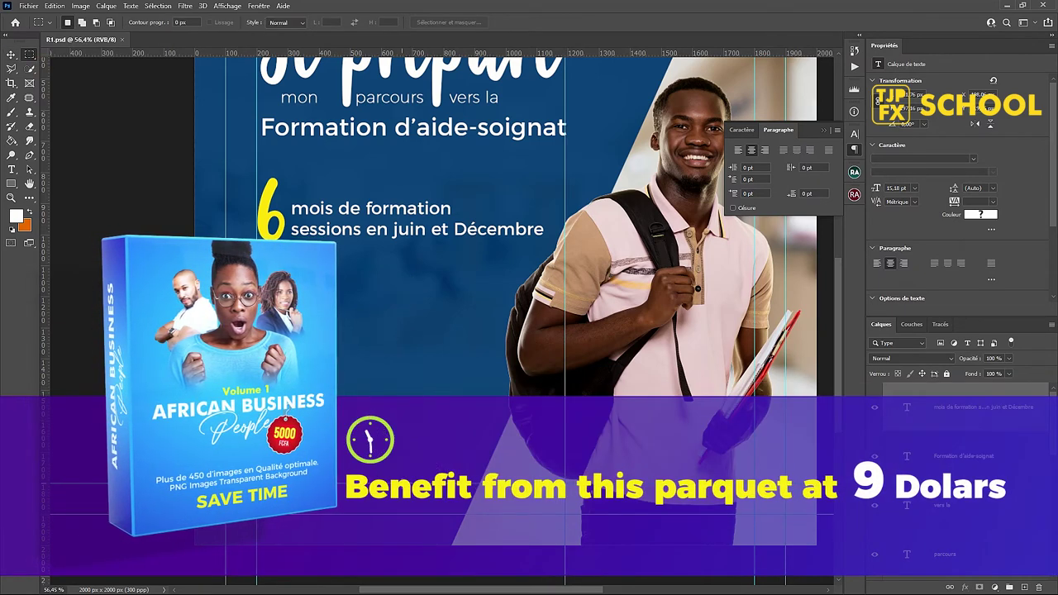
left_click(1024, 587)
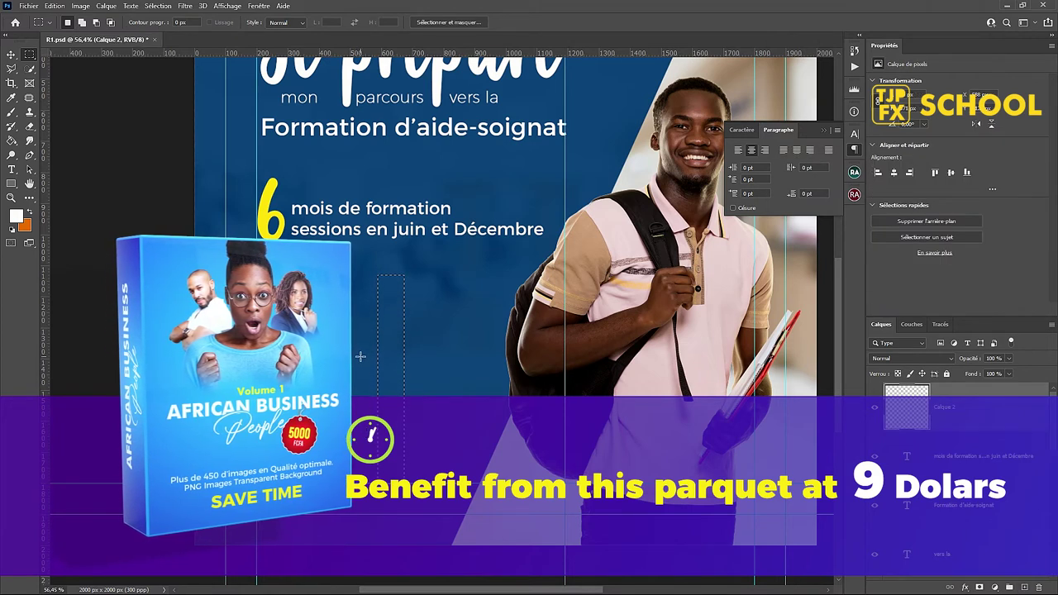
left_click(12, 141)
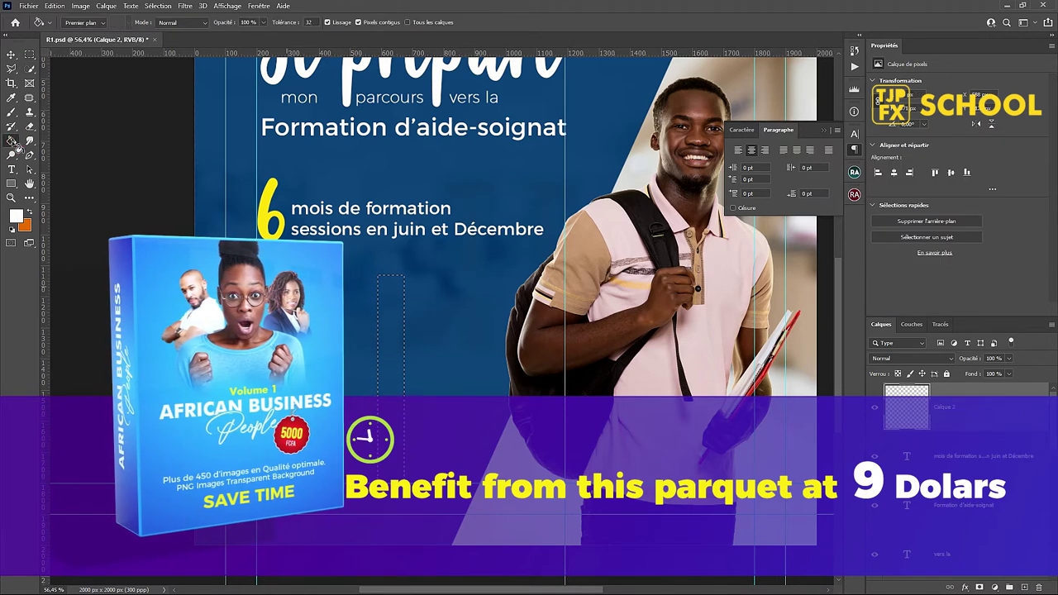
left_click(387, 325)
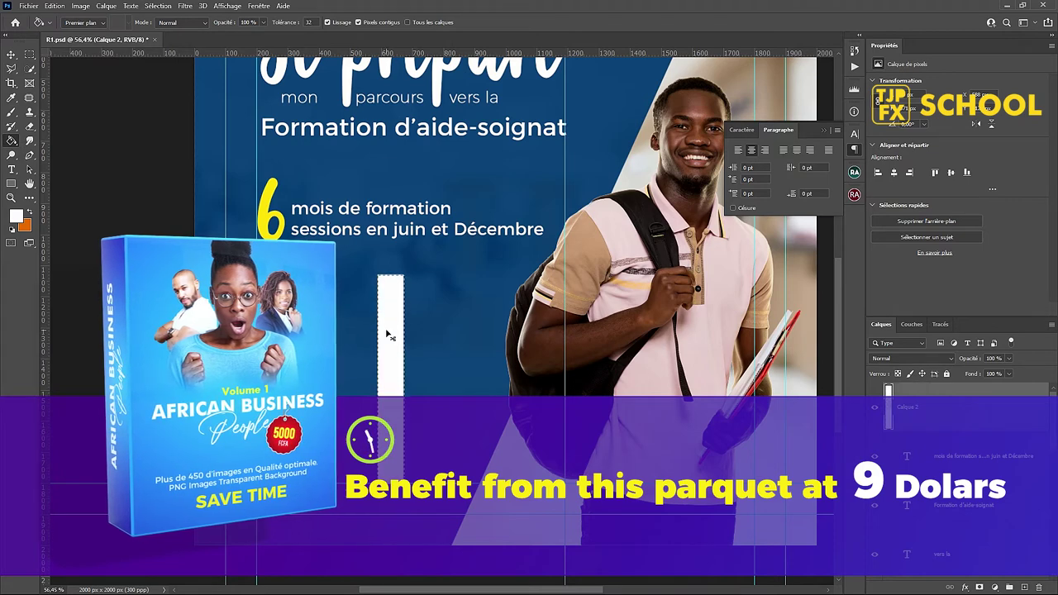
Step: Rotate the white bar to about 24.5° and position it along the photo's diagonal edge
key("v")
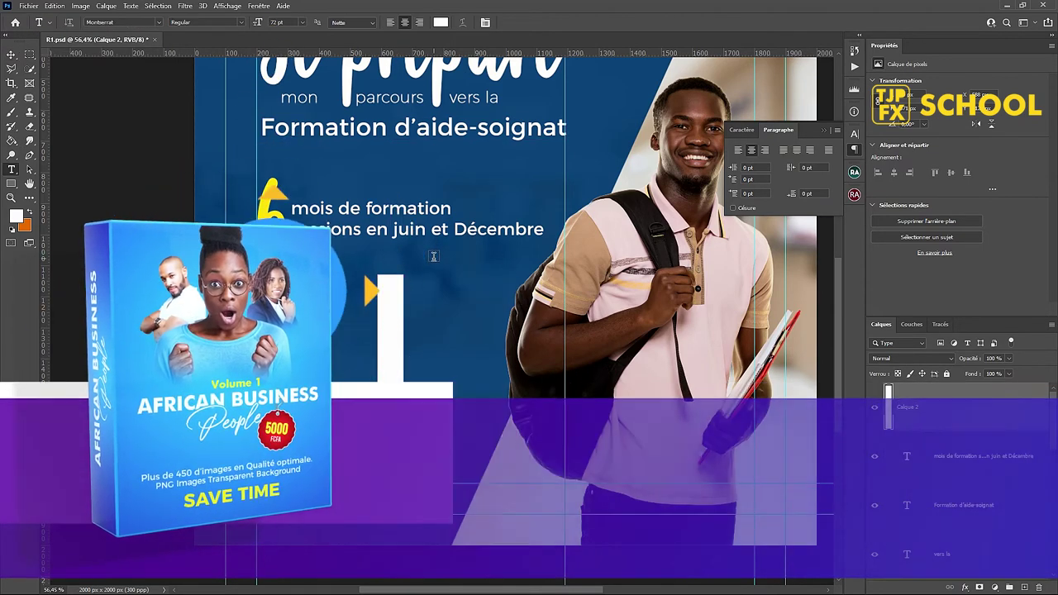
key("ctrl+t")
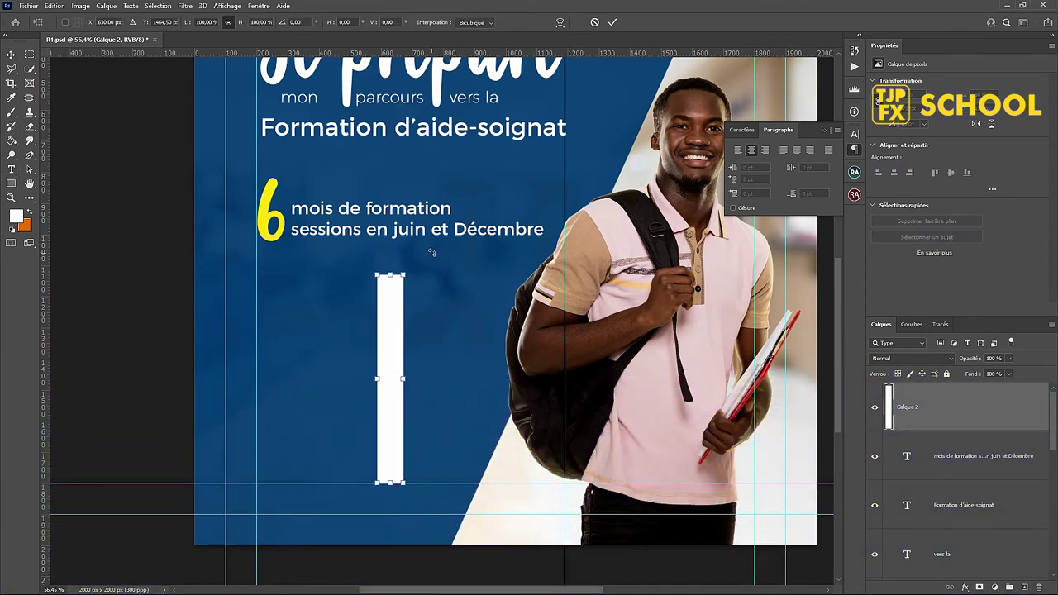
left_click_drag(434, 253, 478, 271)
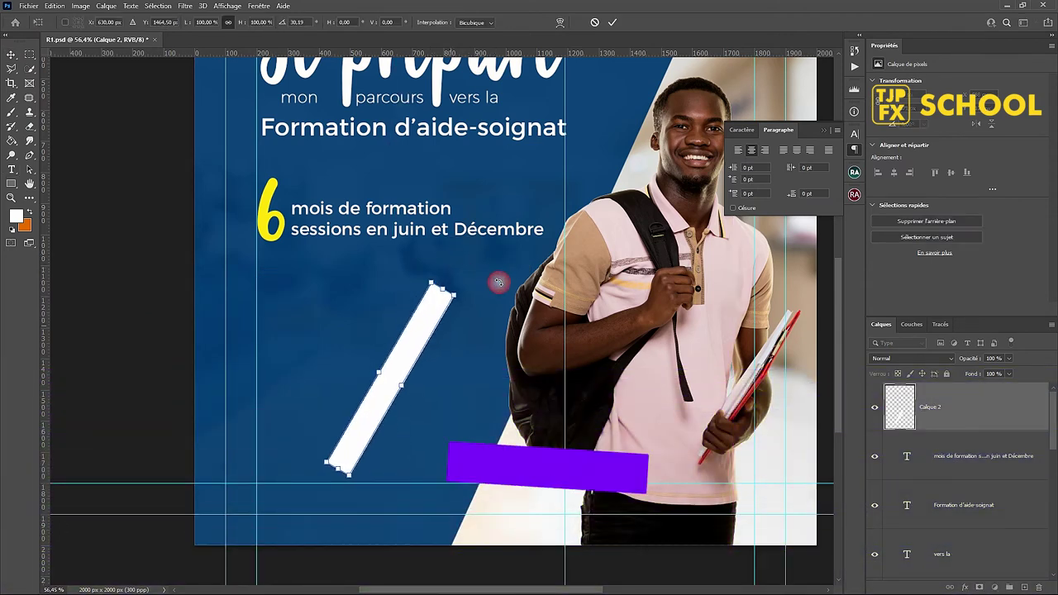
mouse_move(423, 343)
left_mouse_down()
mouse_move(514, 358)
mouse_move(521, 376)
left_mouse_up()
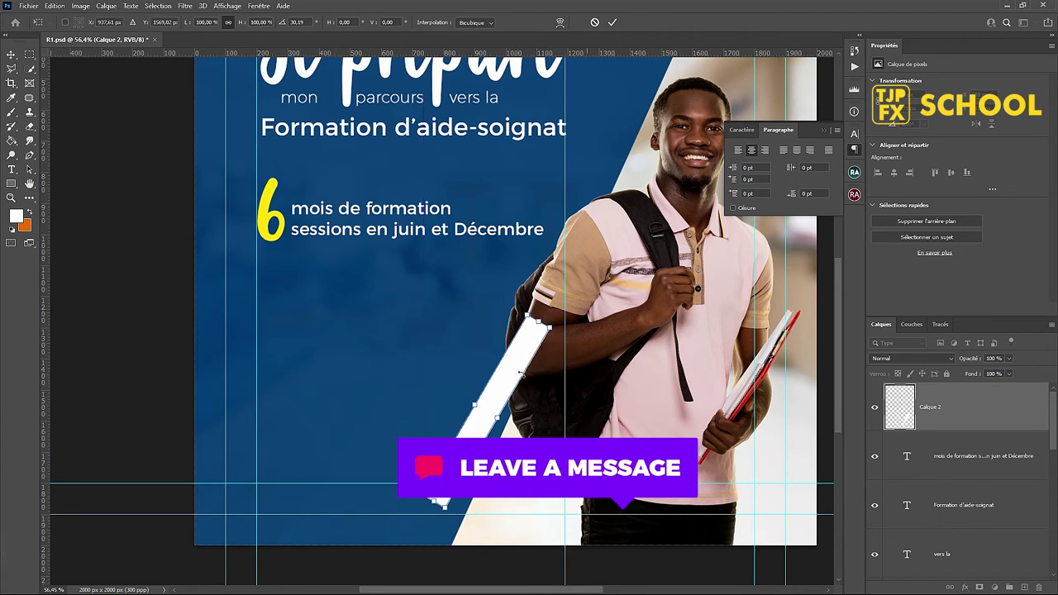
left_click_drag(581, 308, 565, 292)
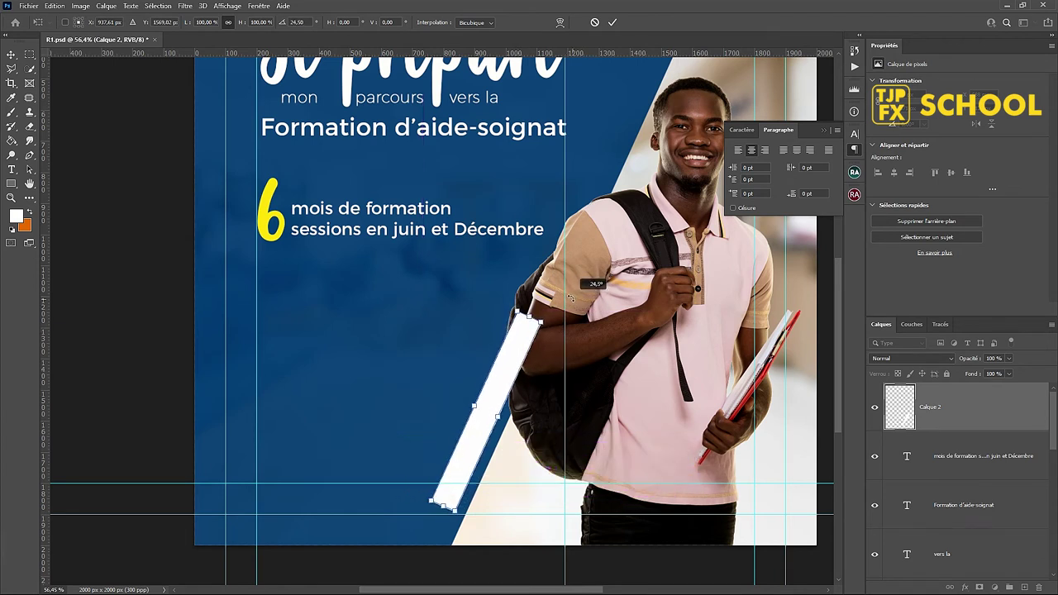
left_click_drag(517, 339, 529, 339)
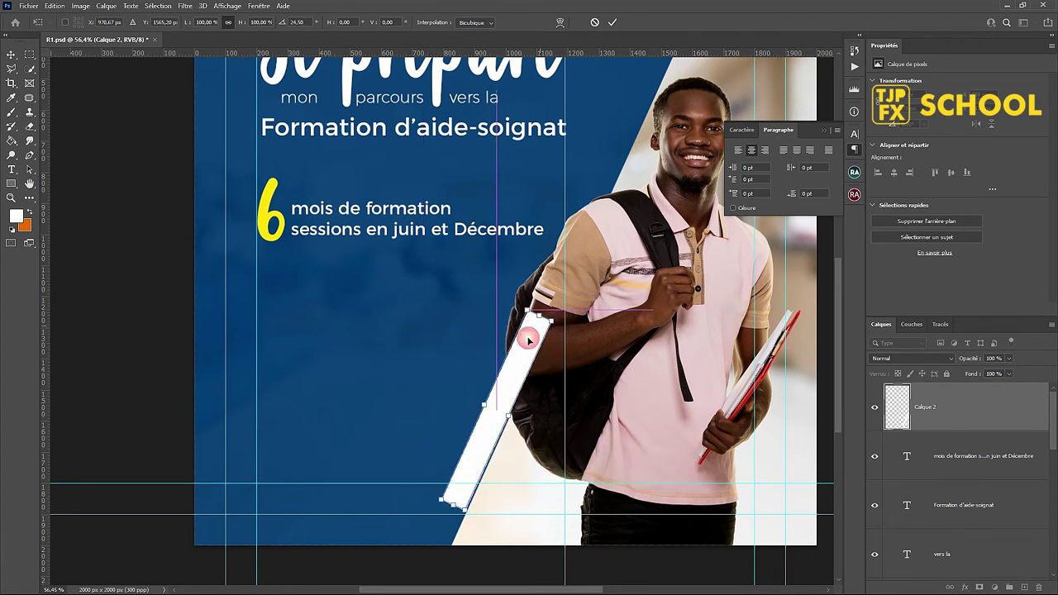
key("Return")
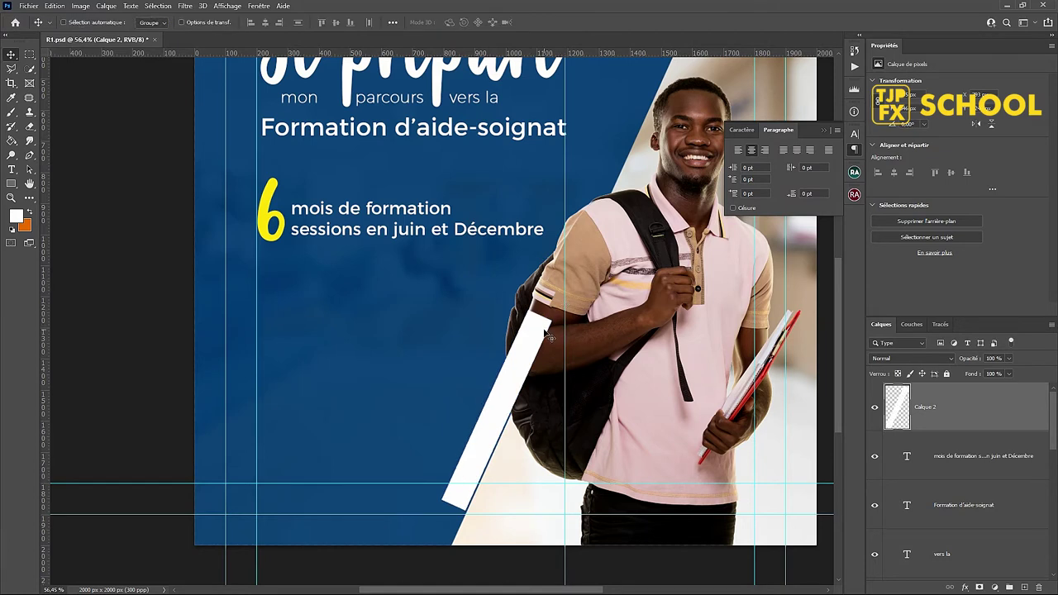
left_click_drag(545, 332, 558, 277)
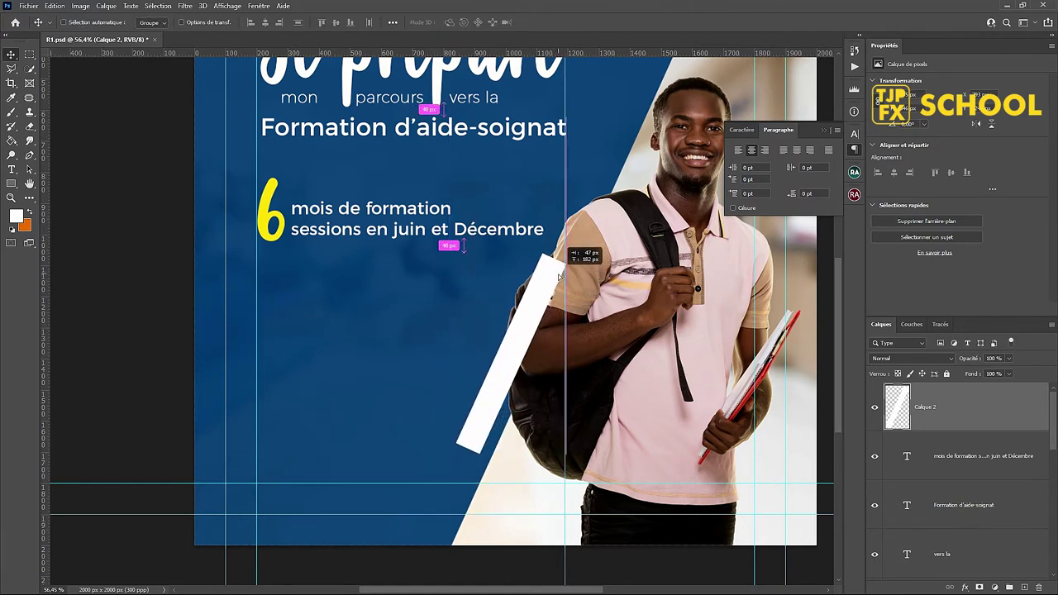
Step: Set the 'mois de formation / sessions en juin et Décembre' text to Montserrat Light and save
key("ctrl")
left_click(500, 237, "ctrl")
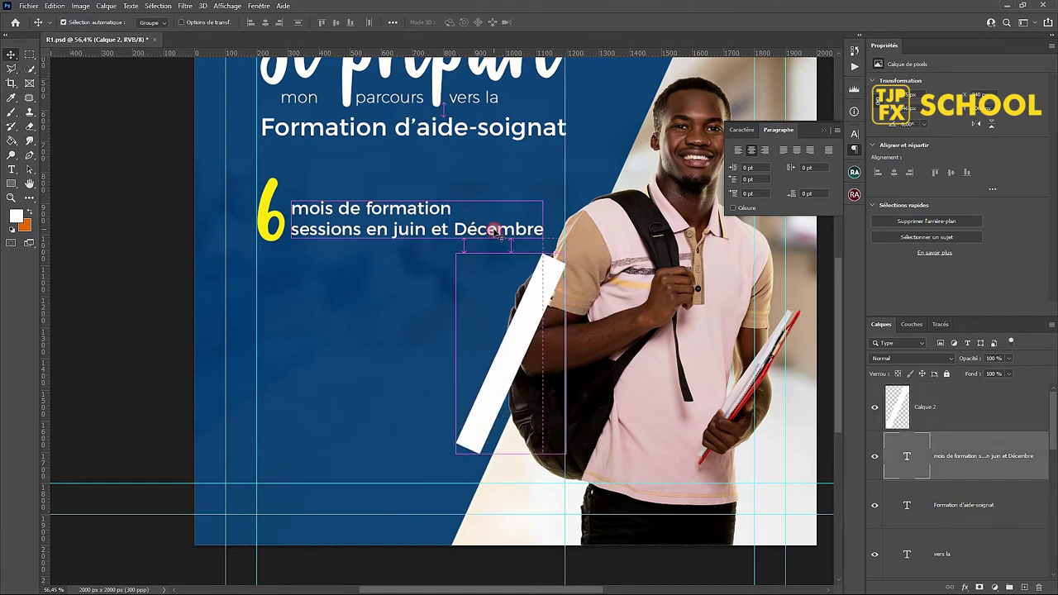
left_click(741, 129)
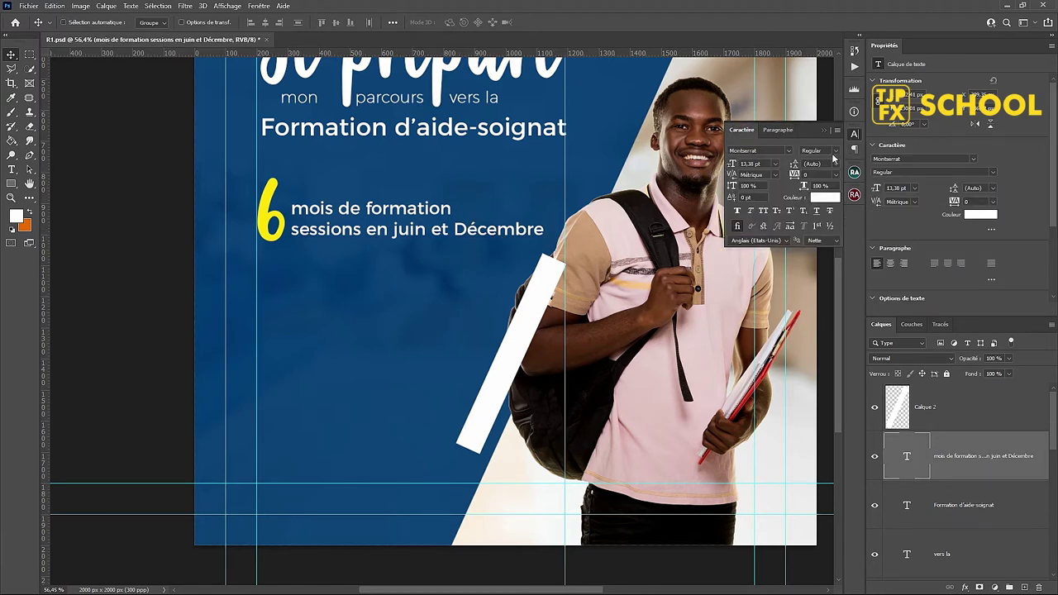
left_click(833, 155)
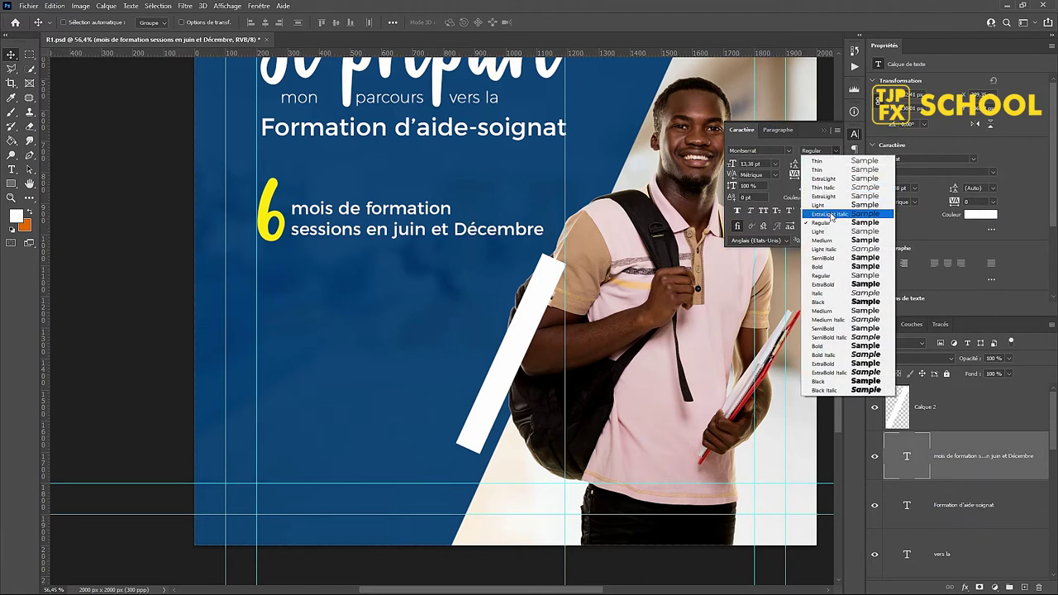
left_click(831, 206)
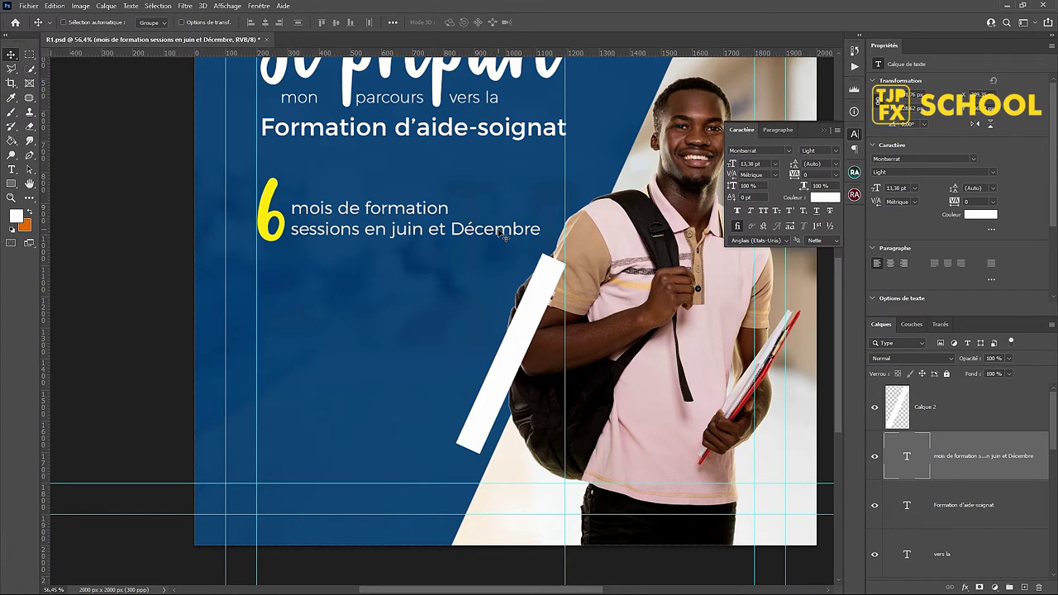
key("ctrl+s")
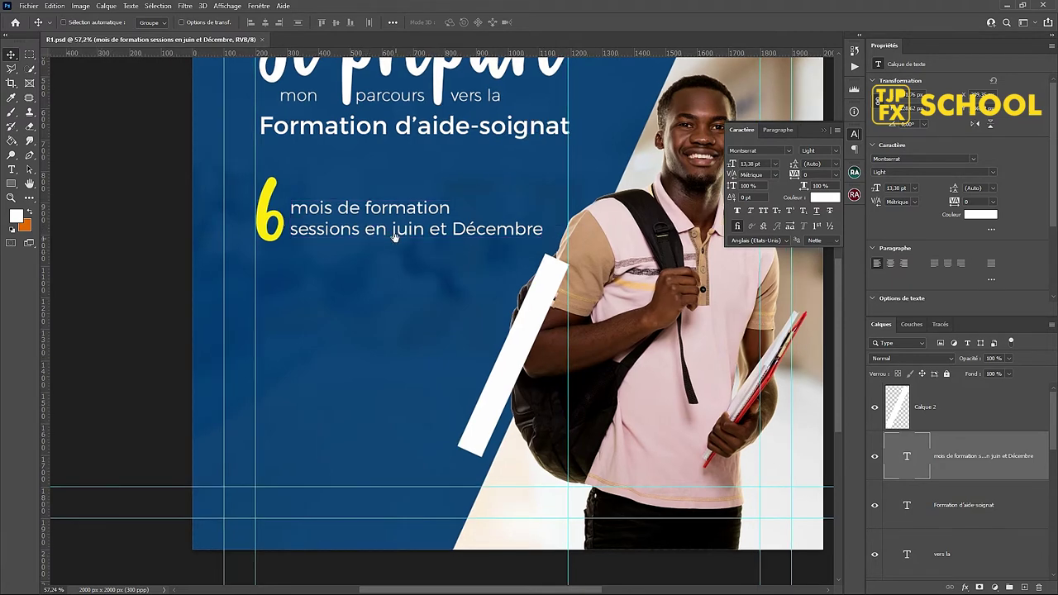
scroll(363, 248, "up", 3)
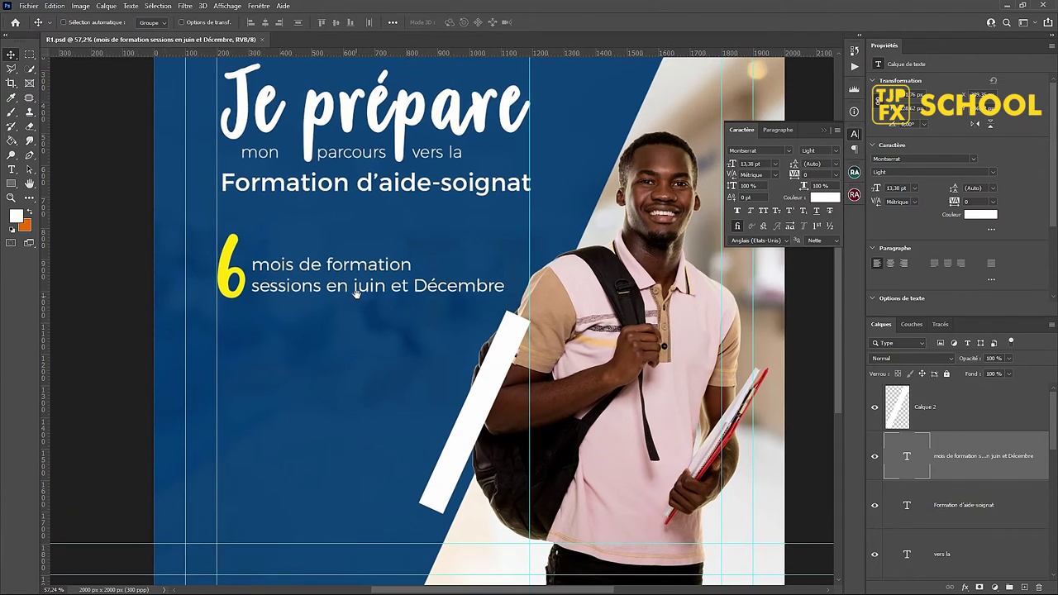
Step: Colour the Formation d'aide-soignat line yellow (fbee1b), sampled from the big 6, and save
left_click(440, 183)
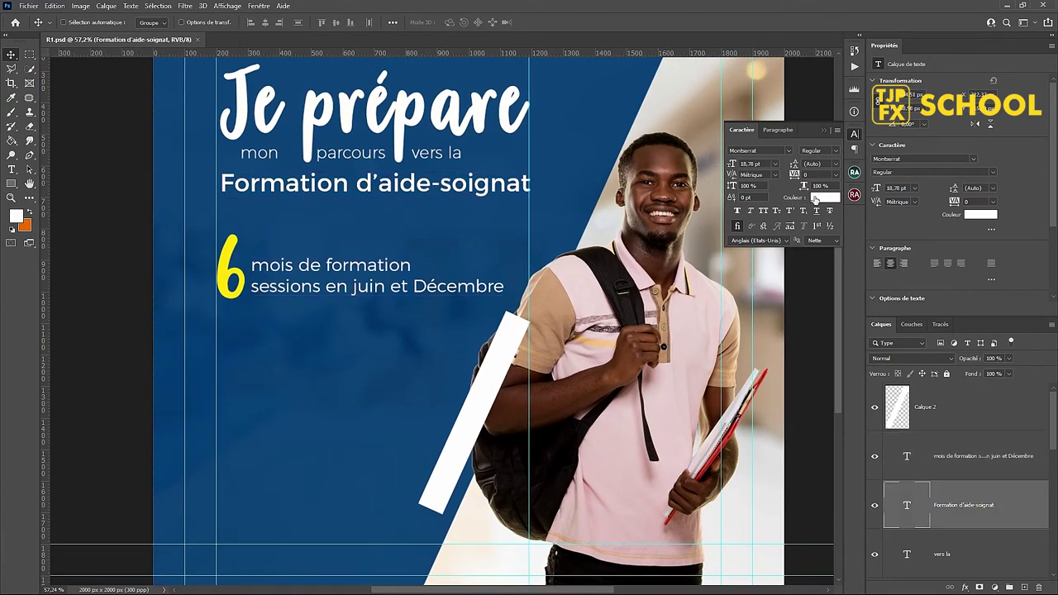
left_click(816, 198)
left_click(235, 241)
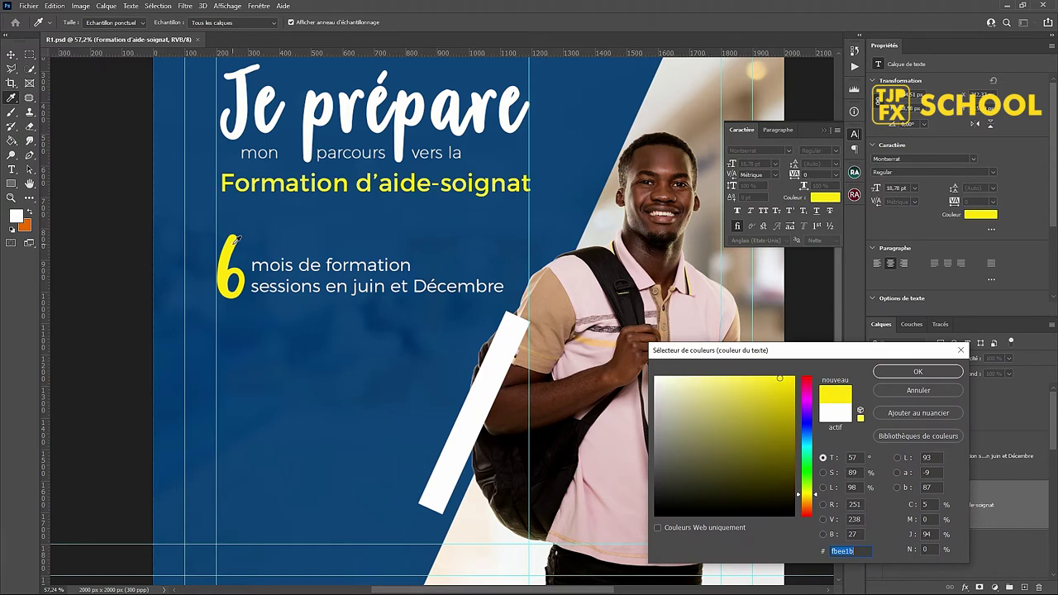
key("Return")
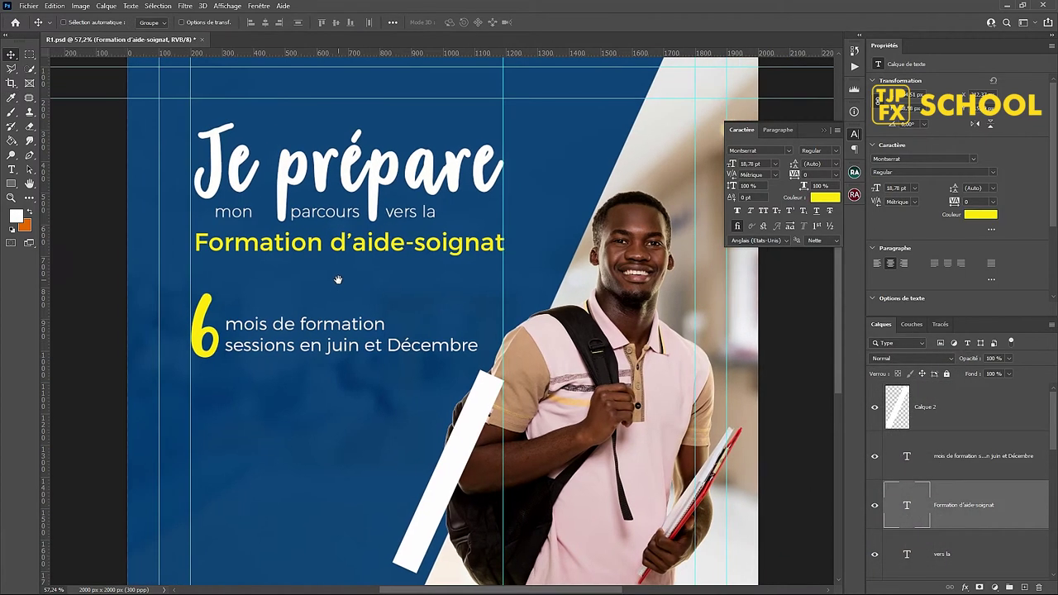
key("ctrl+s")
scroll(388, 261, "down", 1)
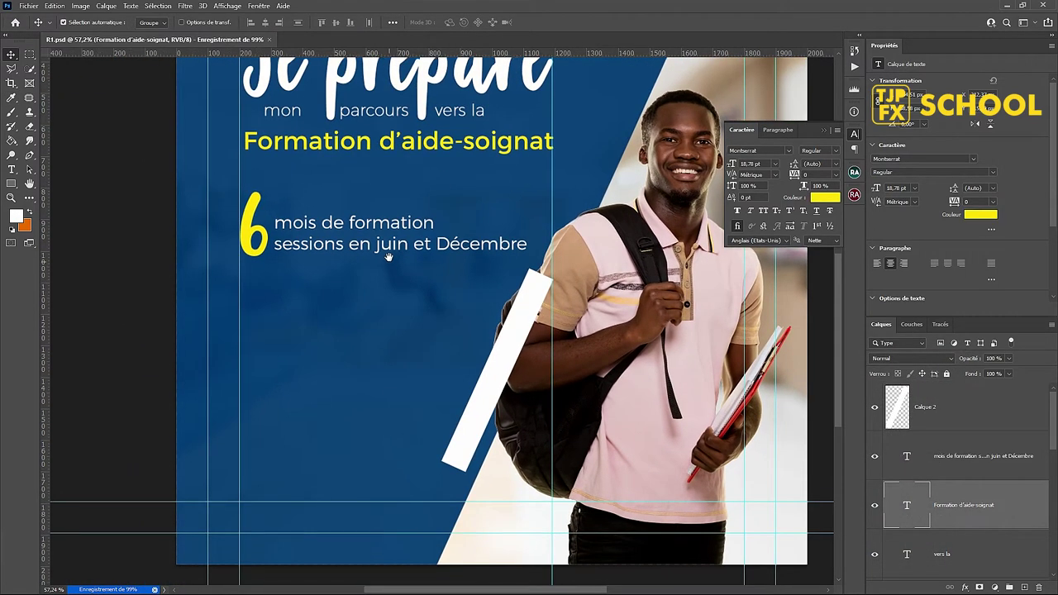
left_click_drag(388, 262, 381, 239)
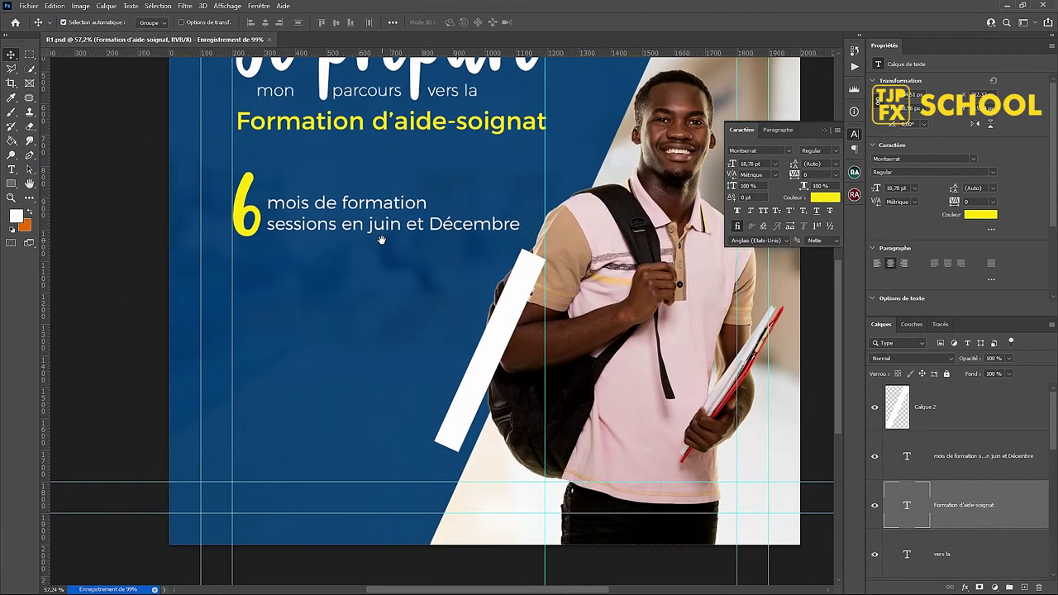
key("ctrl")
Step: Duplicate the sessions text below the original, under the 6, and right-align the copy
left_click(435, 223)
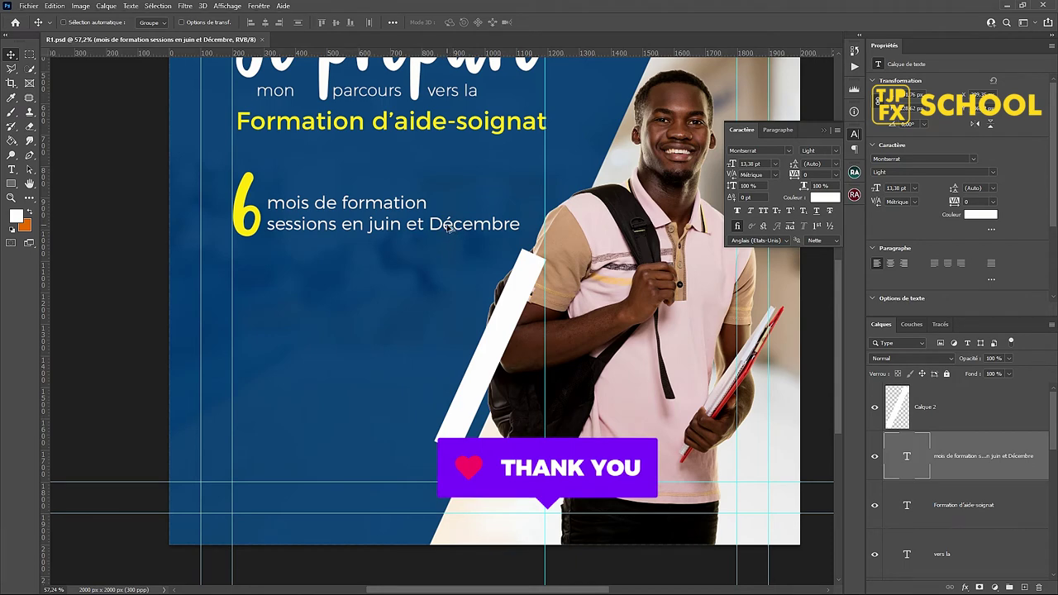
left_click_drag(452, 232, 401, 354)
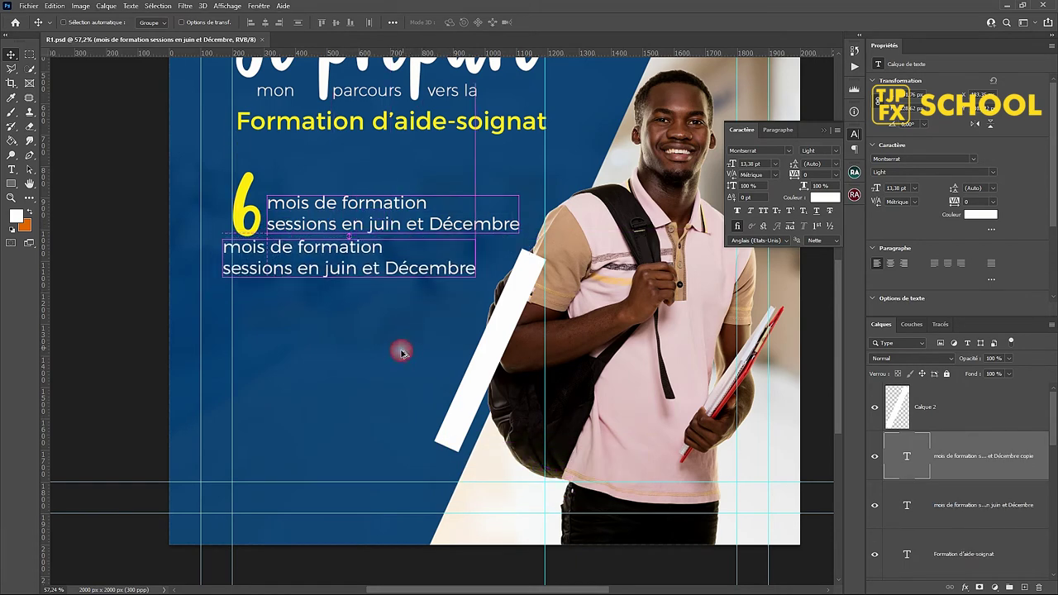
left_click_drag(395, 263, 392, 313)
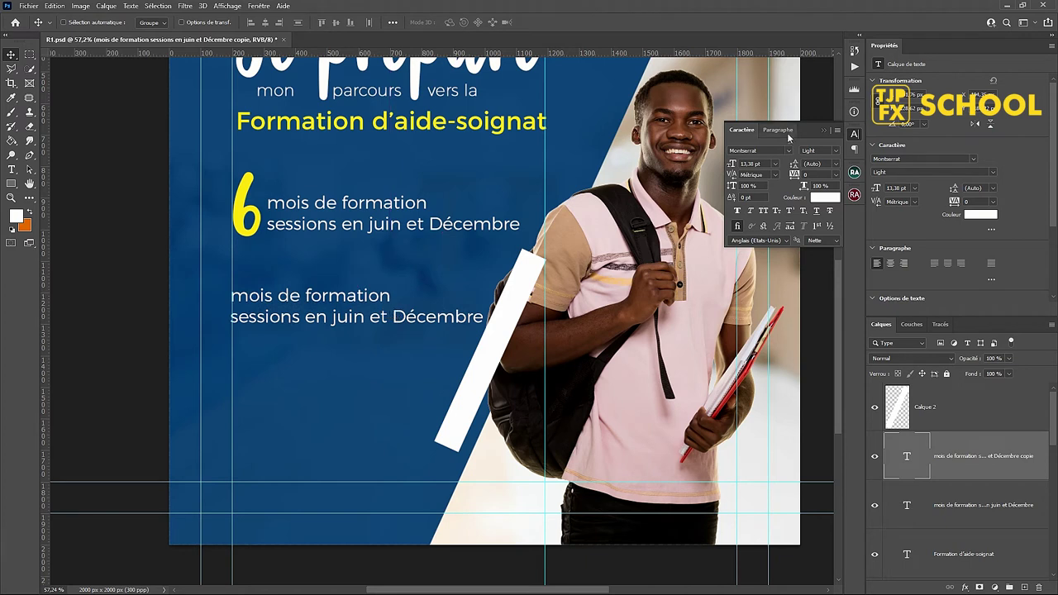
left_click(777, 130)
left_click(766, 151)
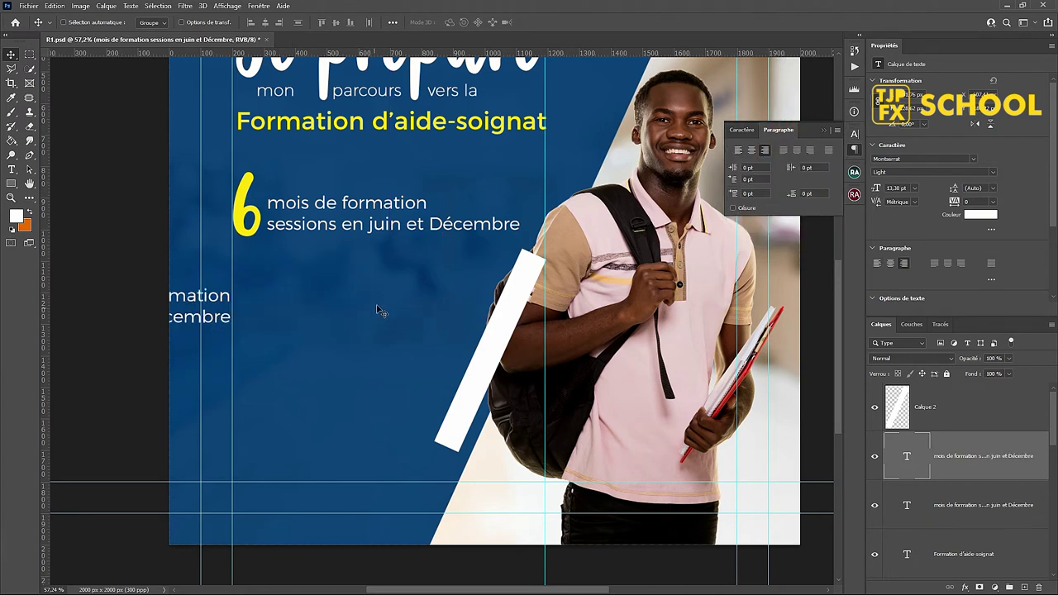
Step: Replace the copy's text with 'Cours magistraux' and position it below the sessions lines
left_click_drag(296, 309, 494, 311)
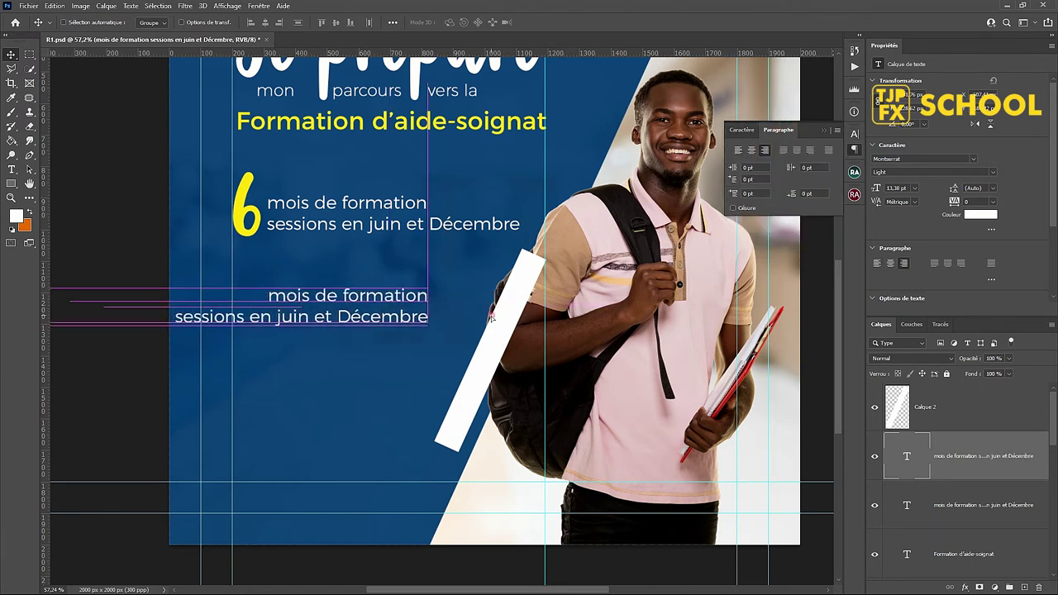
key("t")
left_click(400, 295)
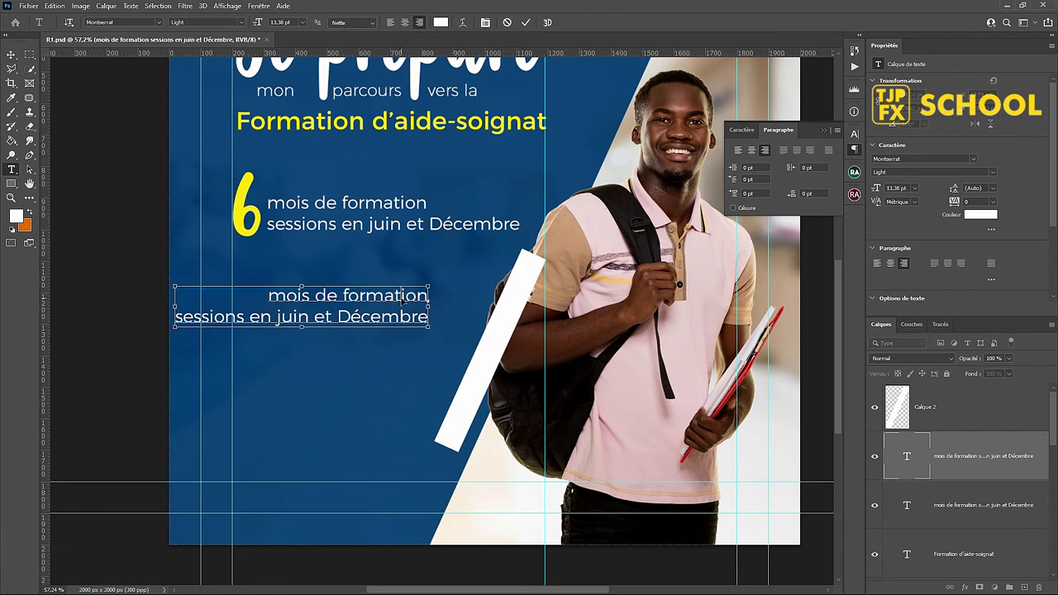
key("ctrl+a")
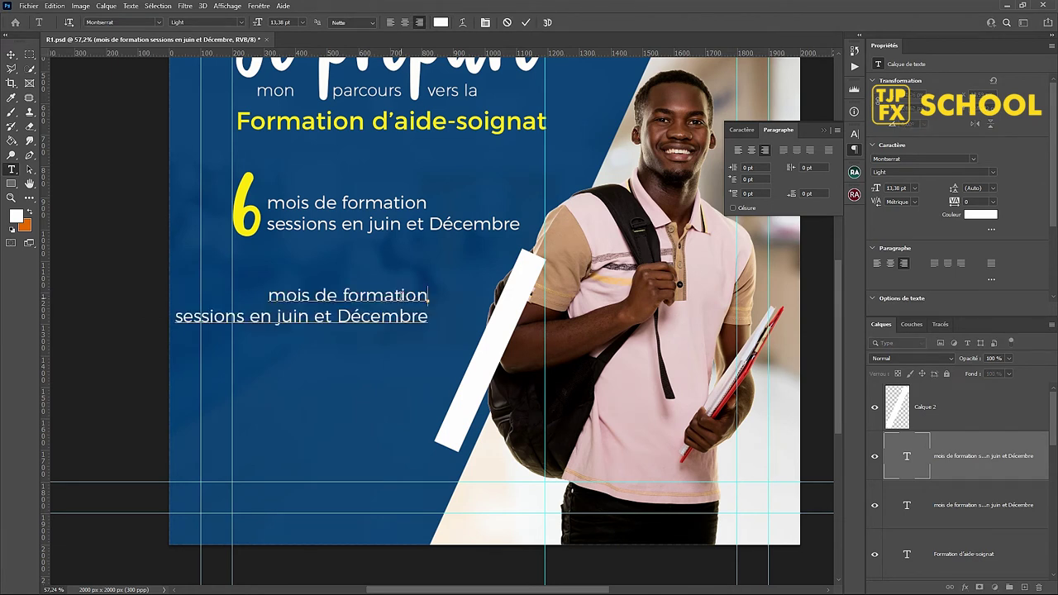
type("Cours")
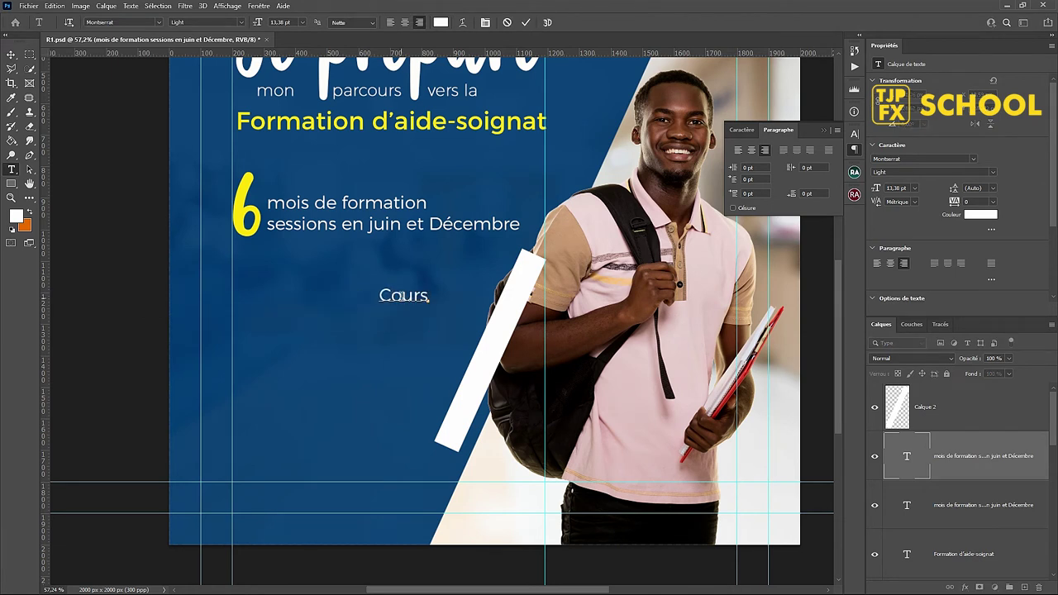
type(" ma")
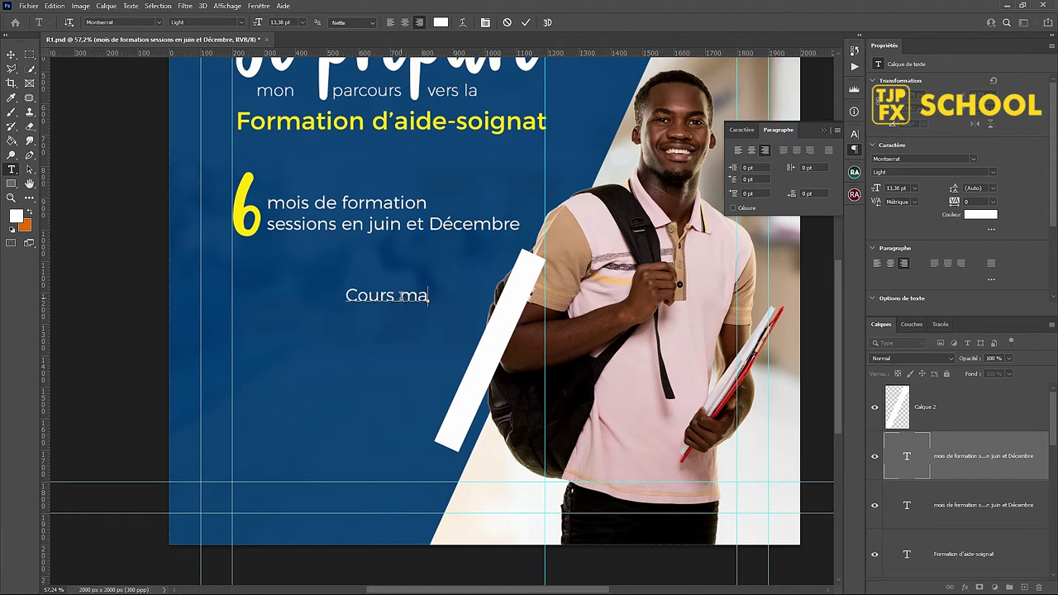
type("gis")
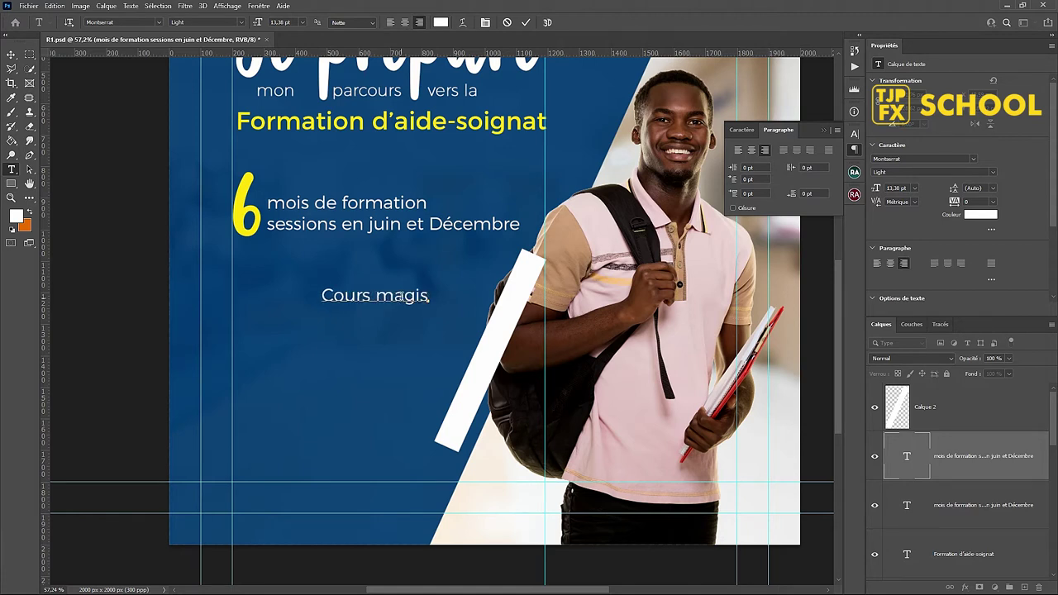
type("traux")
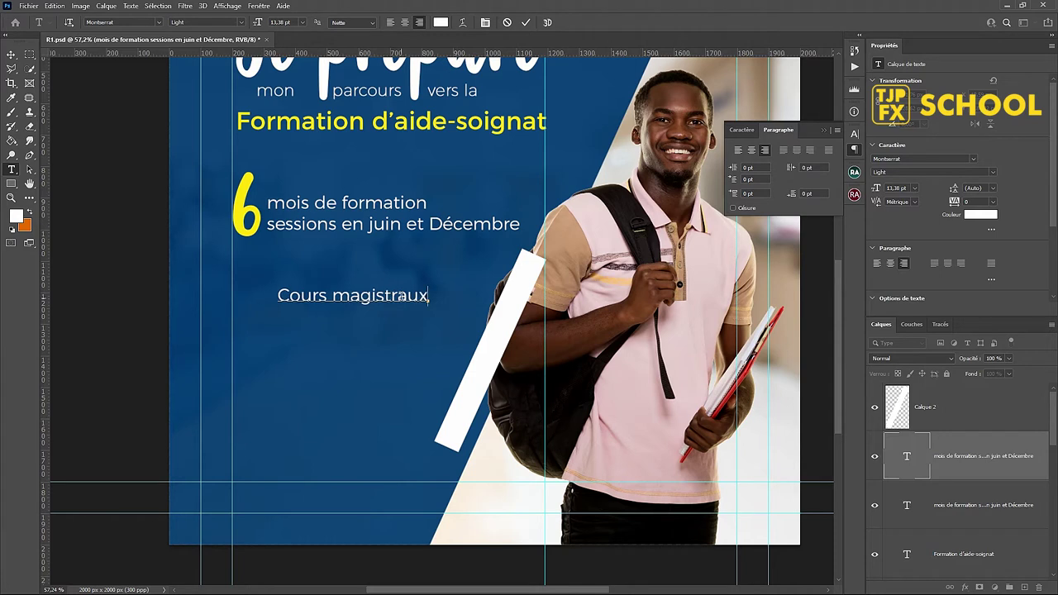
key("ctrl+Return")
mouse_move(394, 299)
left_mouse_down()
mouse_move(470, 299)
mouse_move(456, 299)
left_mouse_up()
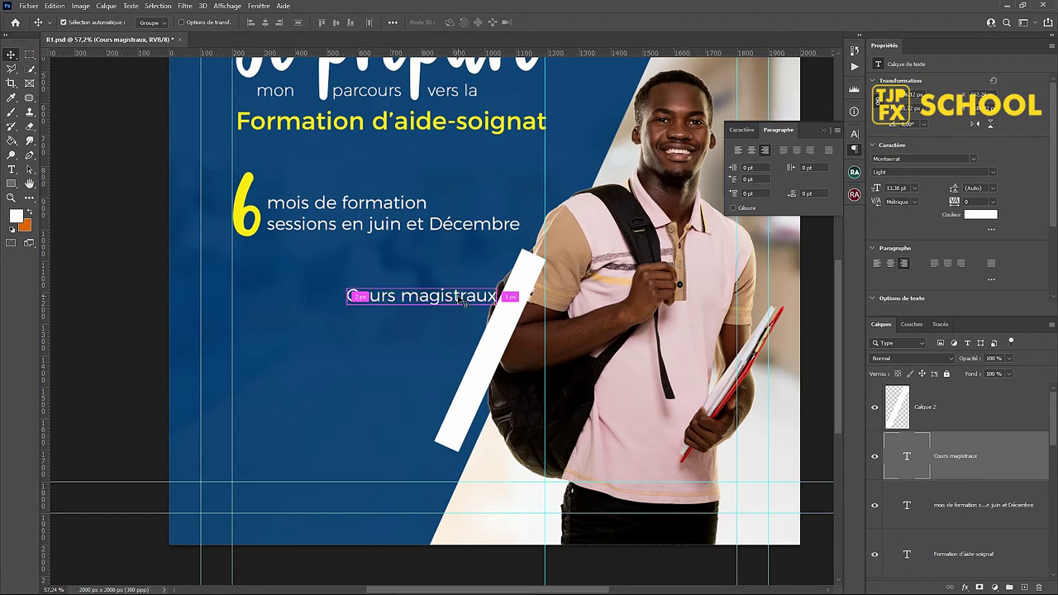
Step: Make Cours magistraux all capitals in Montserrat Bold and save
key("ctrl+s")
left_click(742, 130)
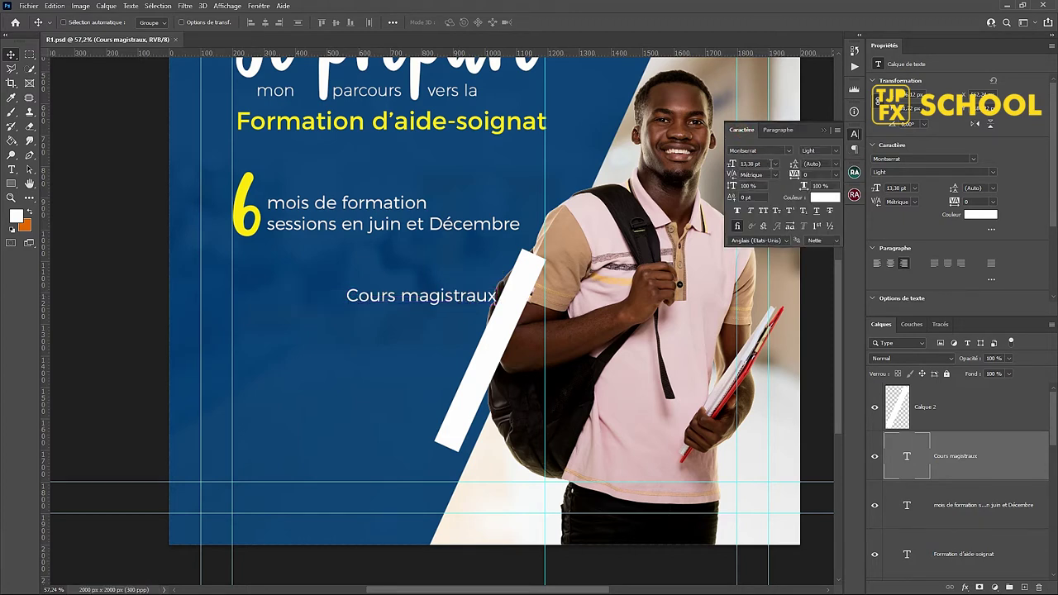
left_click(763, 212)
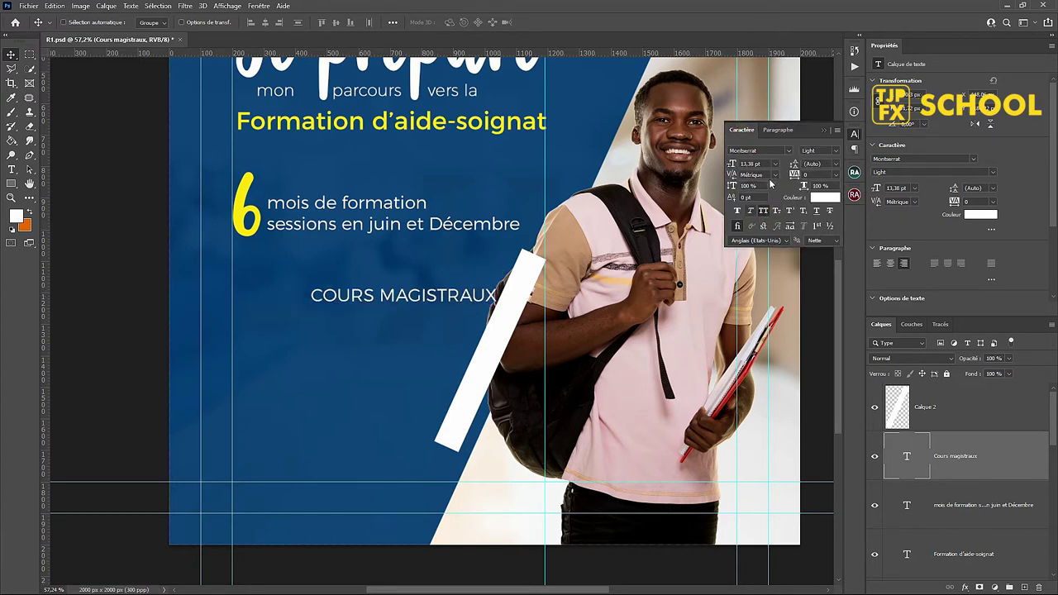
left_click(837, 152)
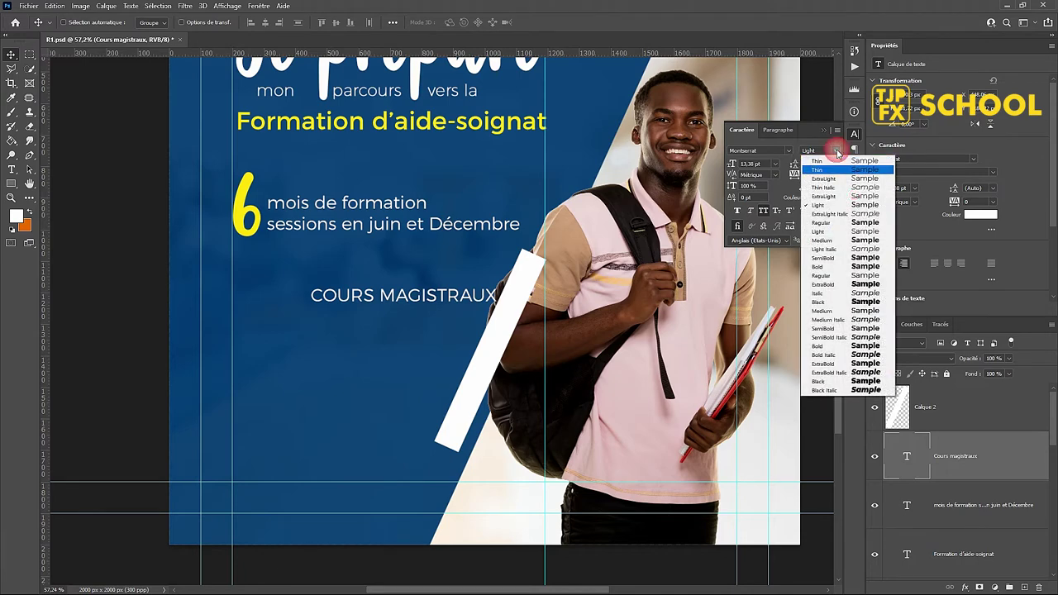
left_click(822, 266)
scroll(416, 296, "up", 2)
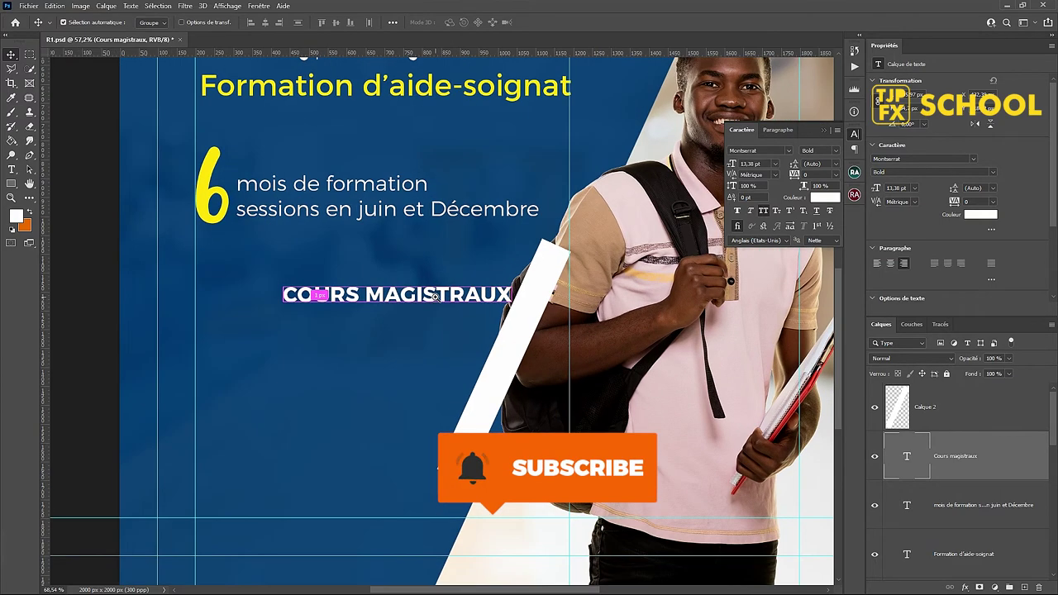
key("ctrl+s")
Step: Scale COURS MAGISTRAUX down to about 86%, roughly 11 pt
key("ctrl+t")
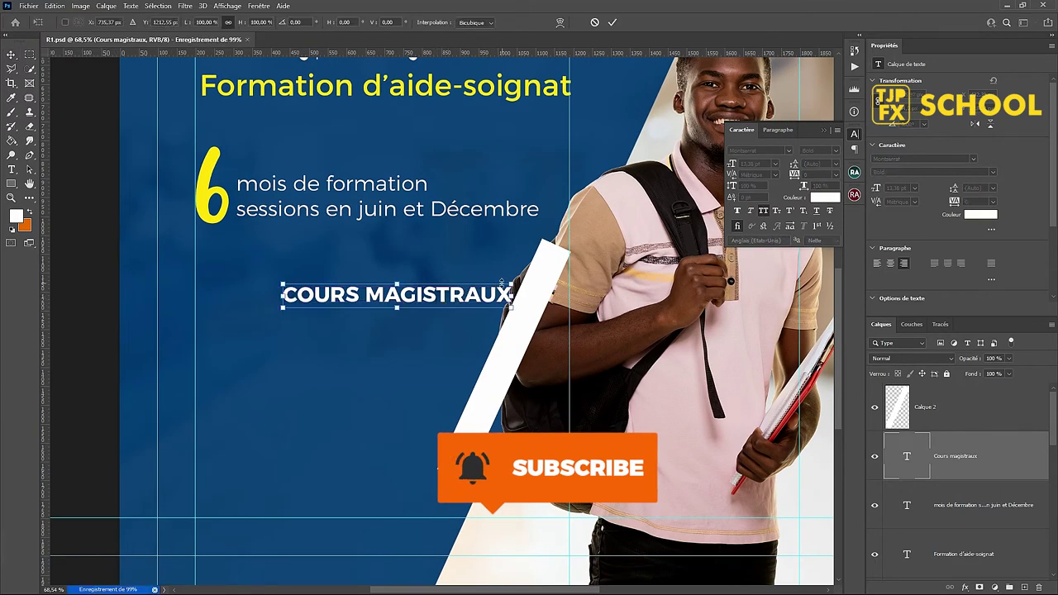
left_click_drag(512, 281, 477, 301)
key("Return")
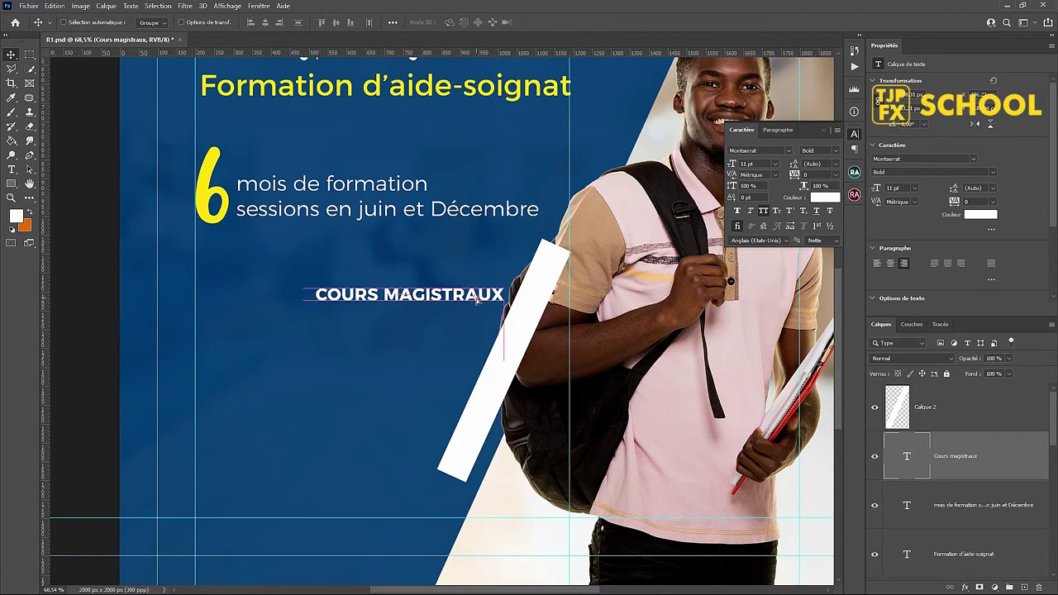
scroll(477, 302, "down", 3)
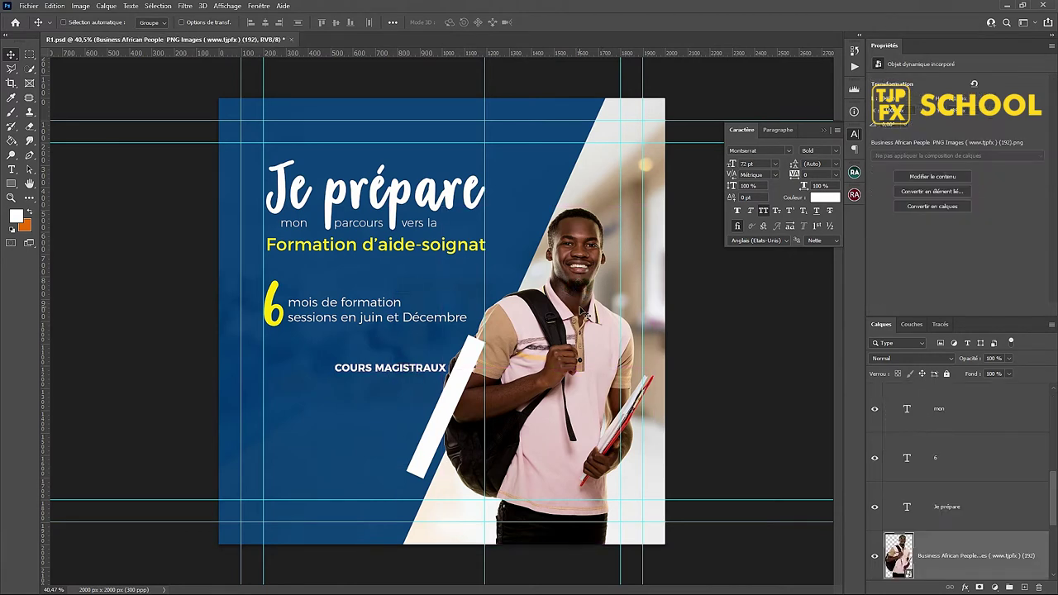
Step: Scale the student photo down to about 27%, save, and hide the guides
left_click_drag(578, 291, 584, 276)
key("ctrl+t")
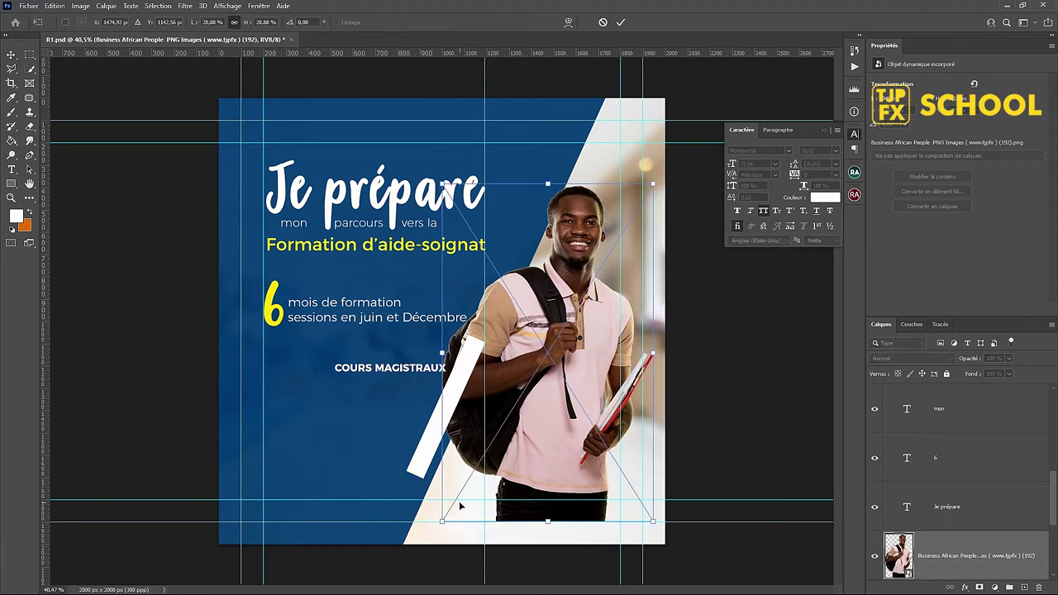
left_click_drag(443, 521, 454, 503)
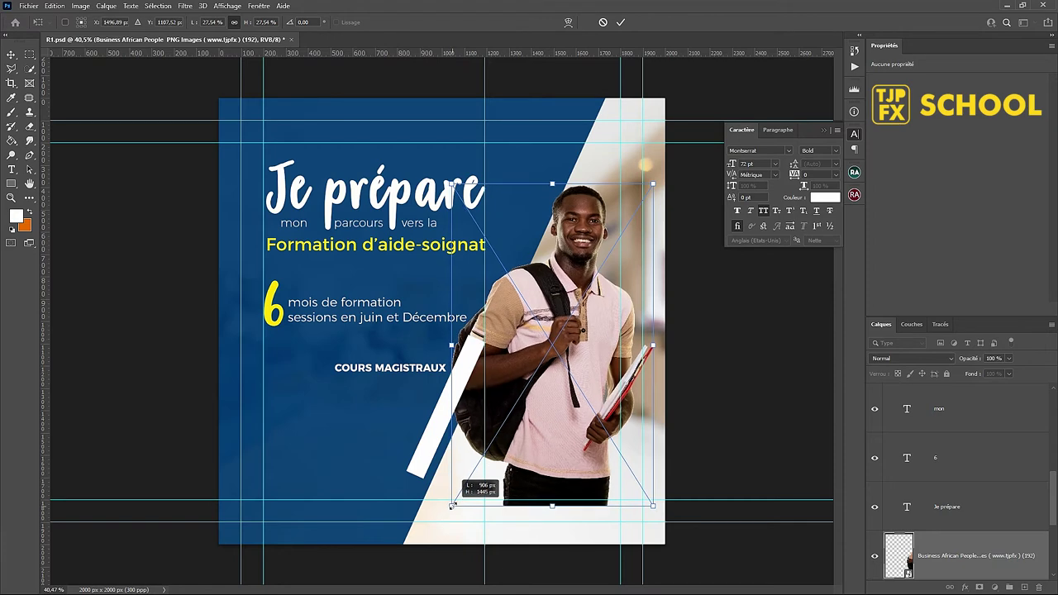
key("Return")
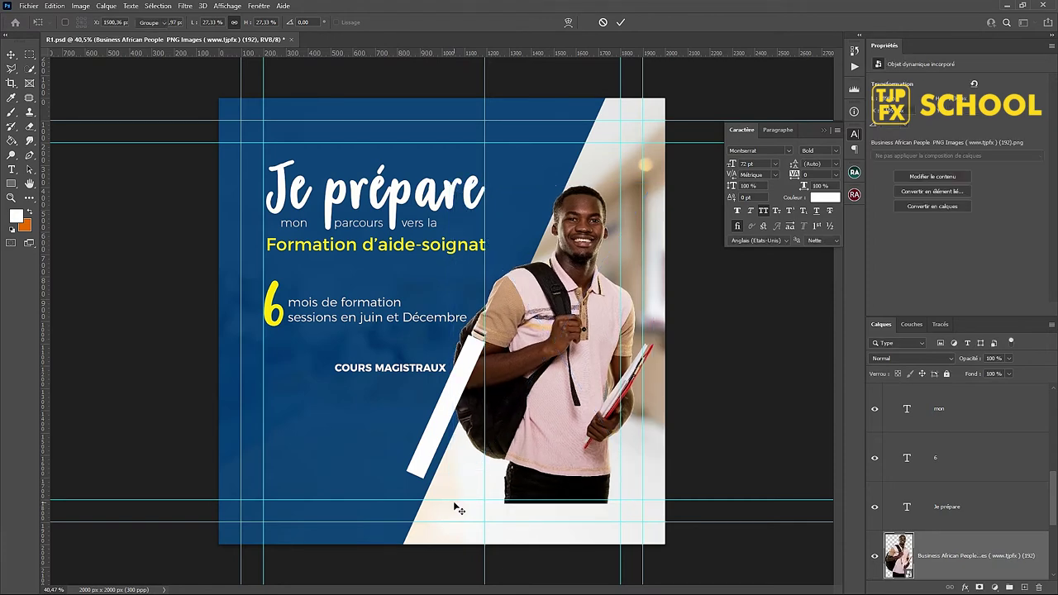
key("ctrl+s")
scroll(457, 480, "up", 3)
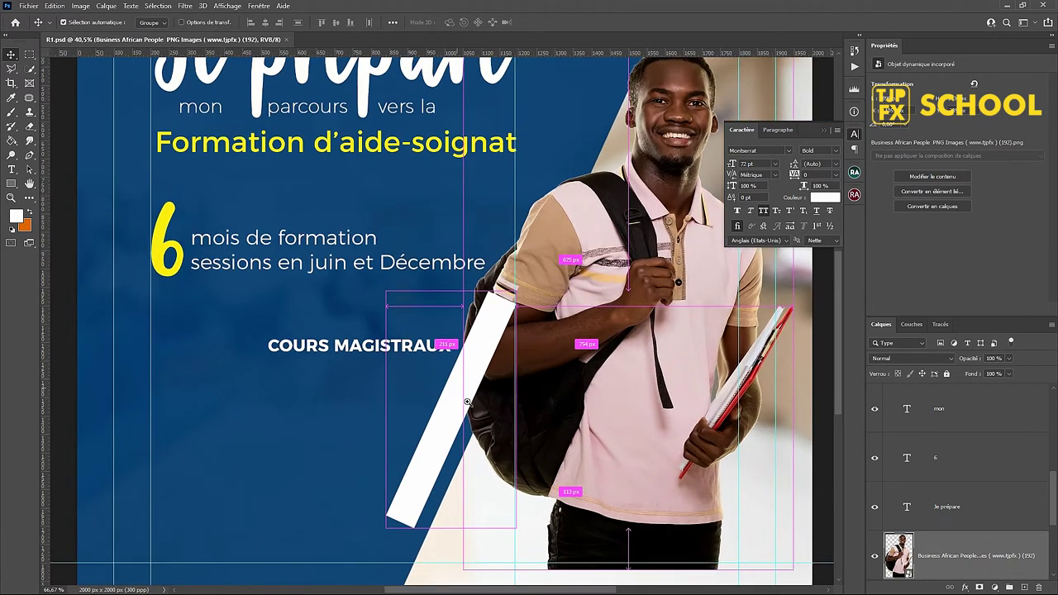
scroll(455, 401, "down", 2)
key("ctrl+h")
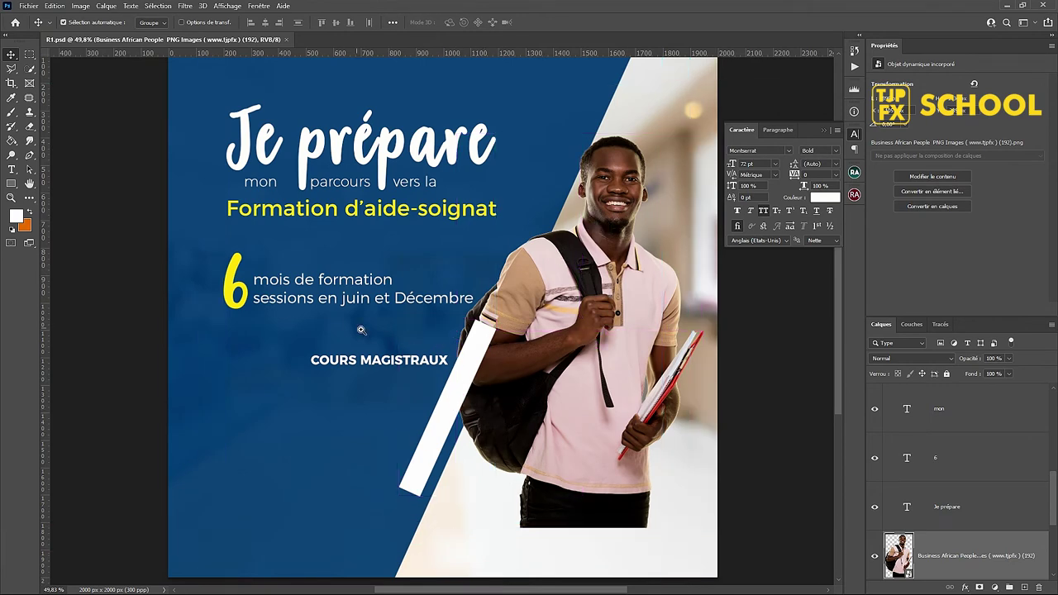
scroll(360, 329, "up", 2)
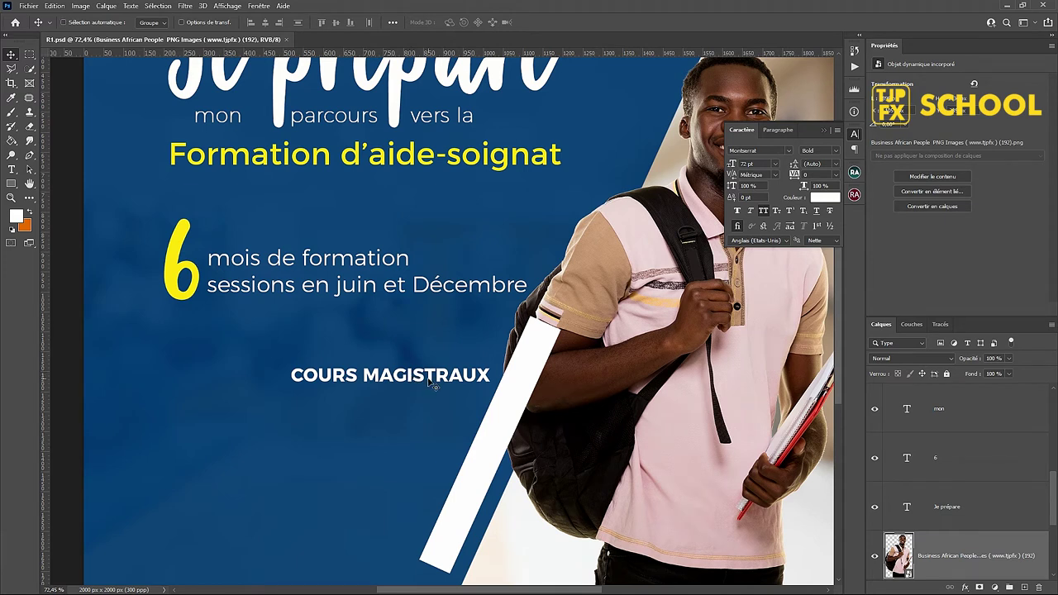
Step: Copy COURS MAGISTRAUX below itself, retype it as ATELIERS COLLECTIFS, and duplicate that line beneath
mouse_move(429, 382)
left_mouse_down()
mouse_move(444, 379)
mouse_move(426, 406)
left_mouse_up()
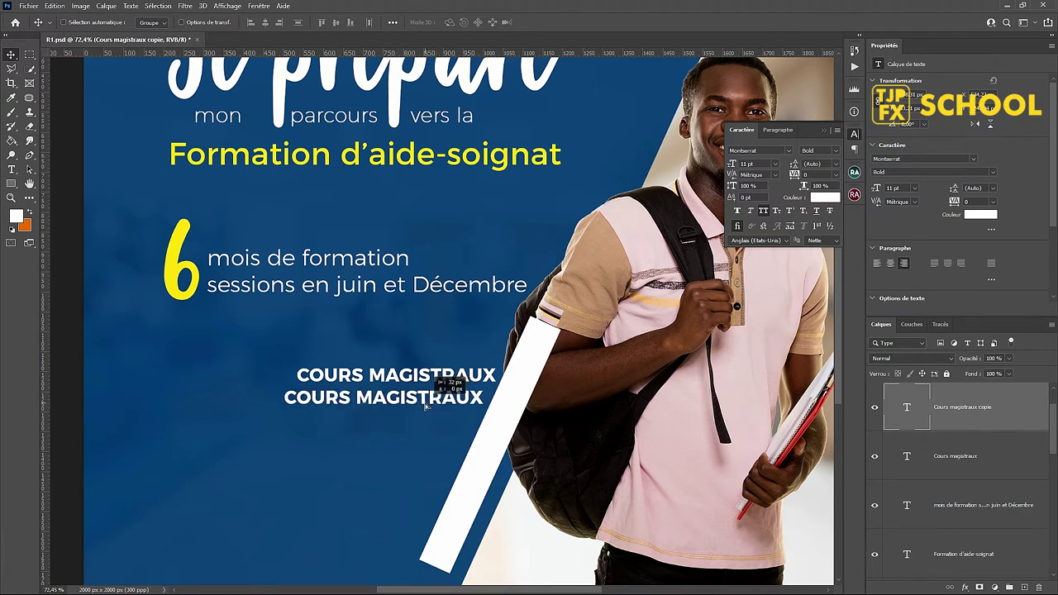
double_click(423, 399)
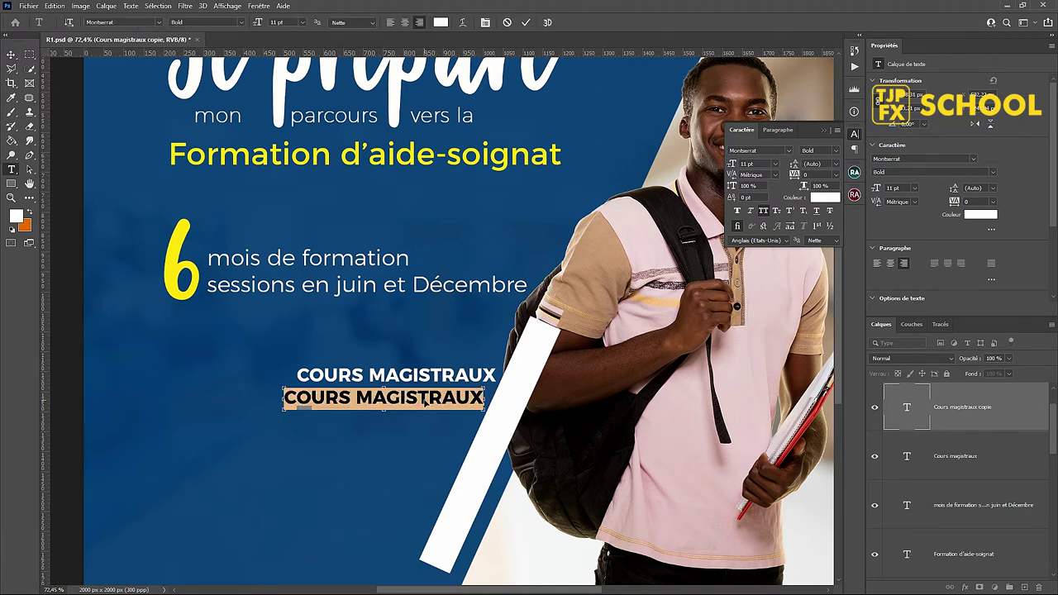
type("A")
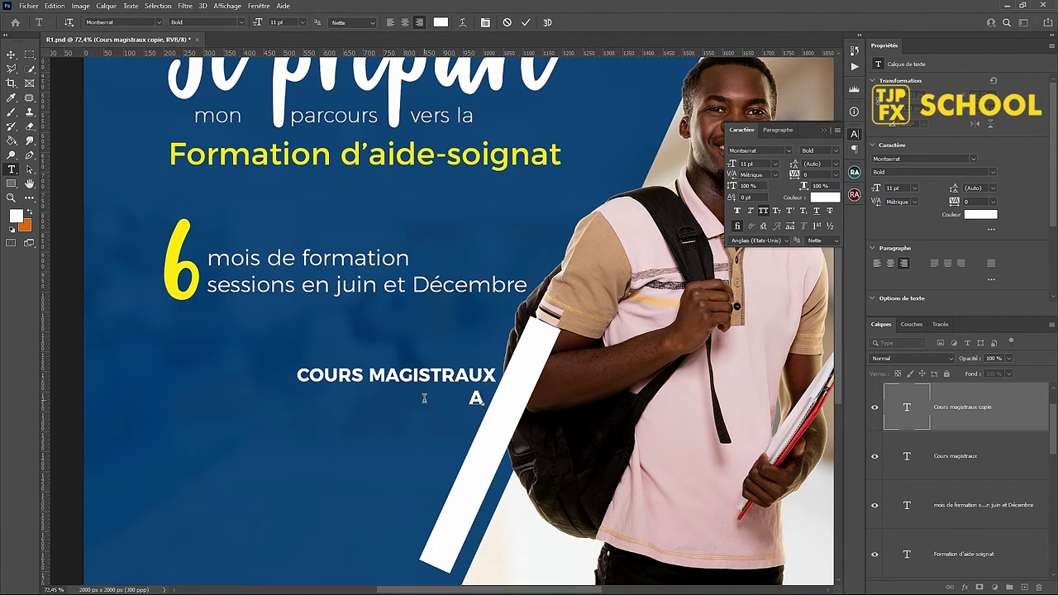
type("TE")
type("LIERS ")
type("CO")
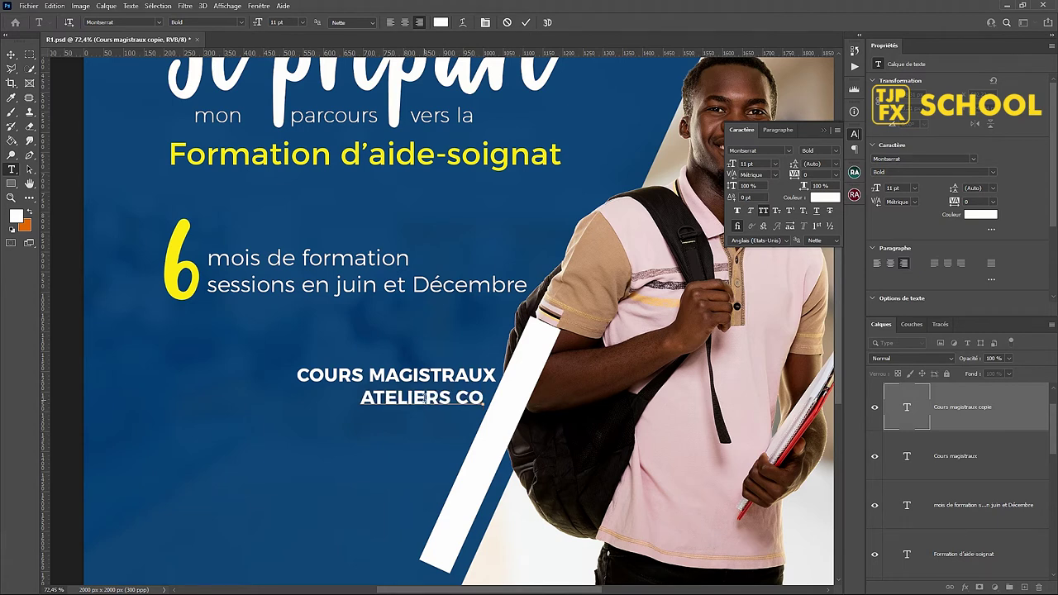
type("L")
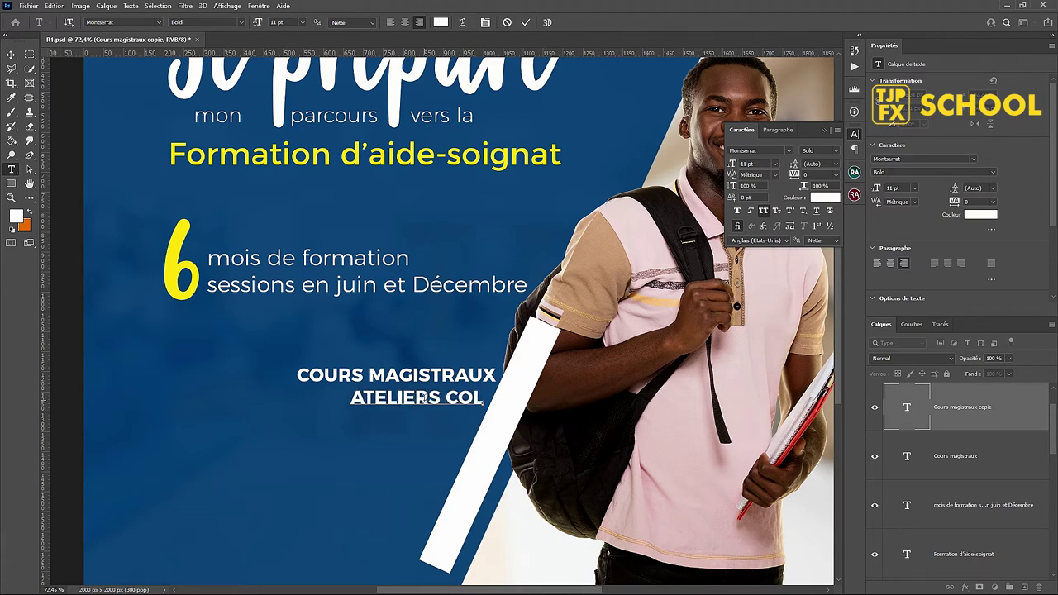
type("LECT")
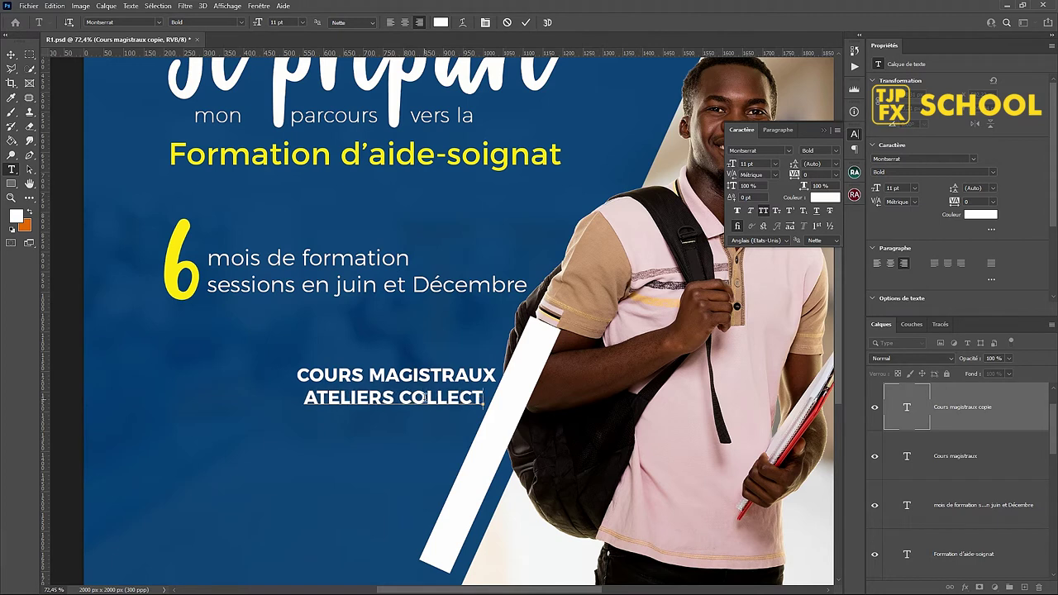
type("IFS")
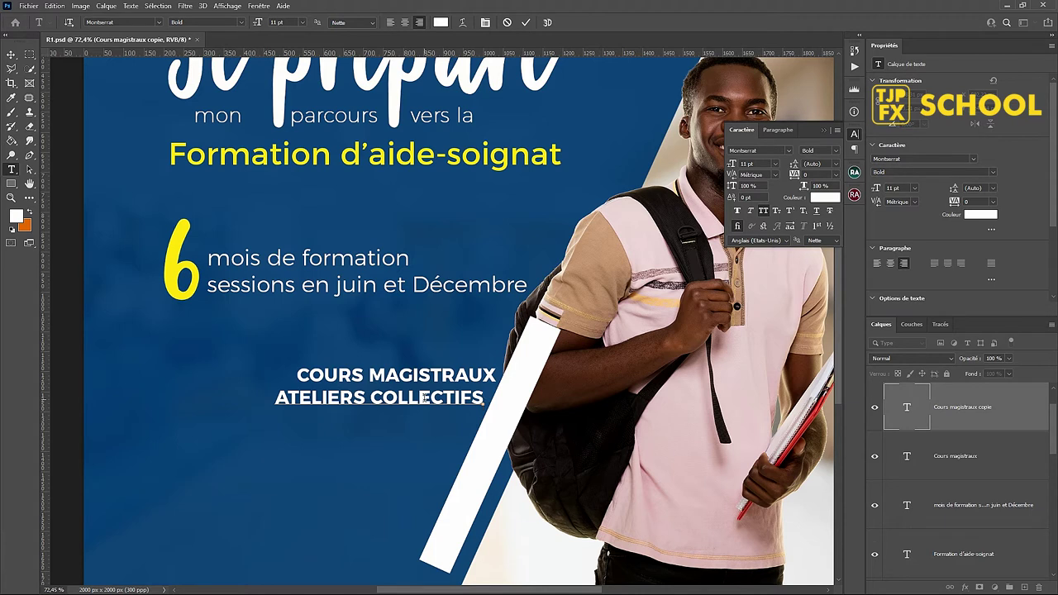
key("ctrl+Return")
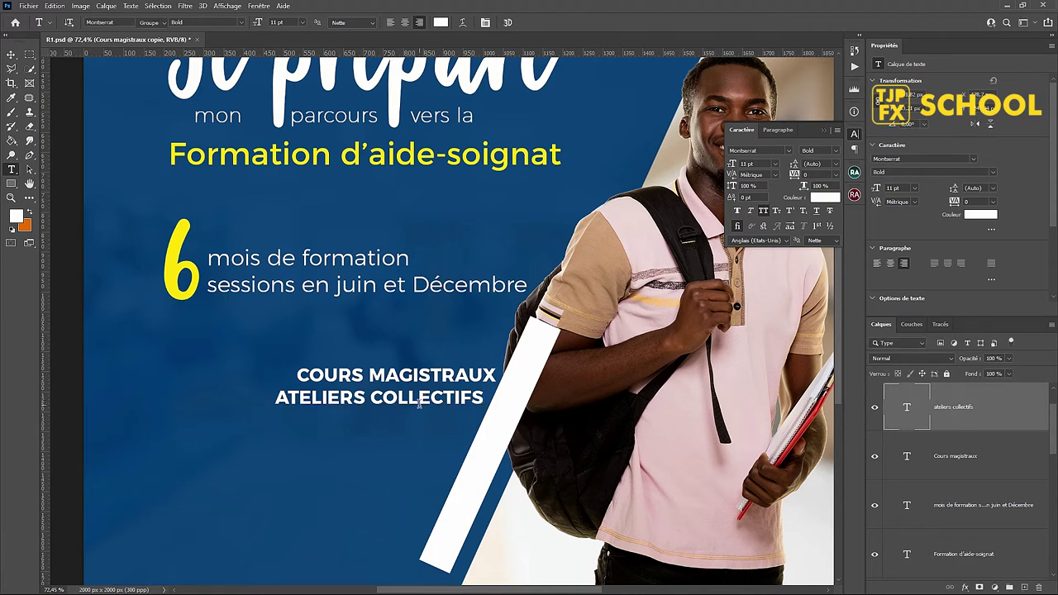
key("v")
left_click_drag(410, 400, 380, 460)
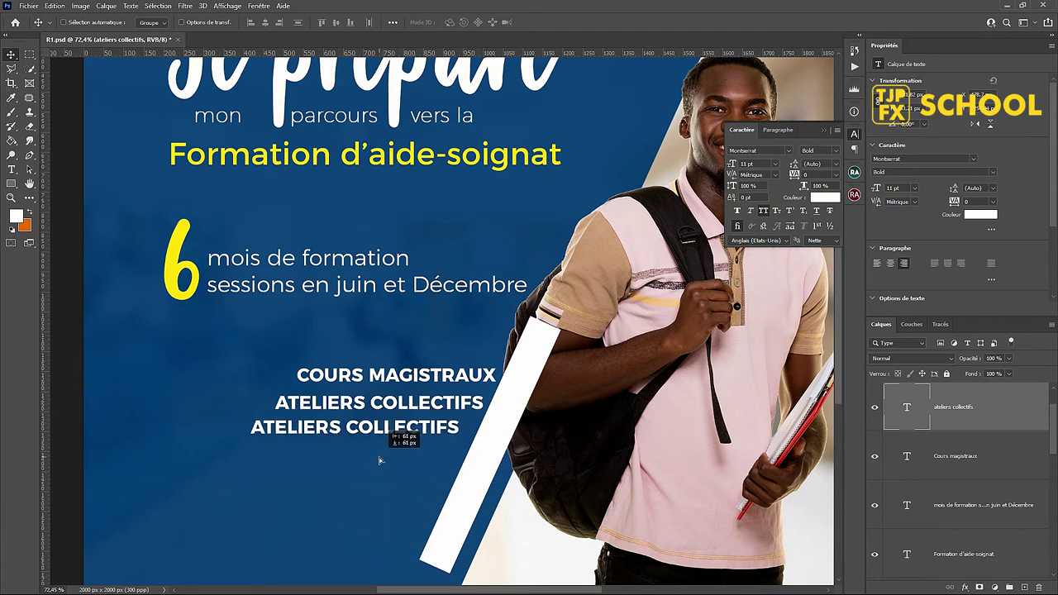
Step: Change the copied course line from ATELIERS COLLECTIFS to ATELIERS PRATIQUES
key("t")
left_click(384, 438)
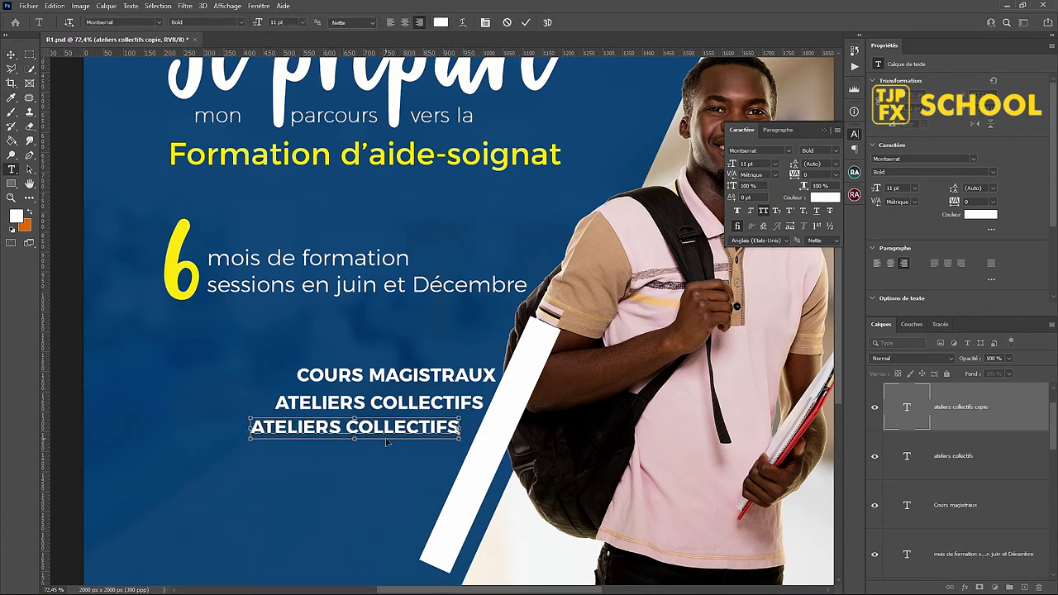
left_click(385, 440)
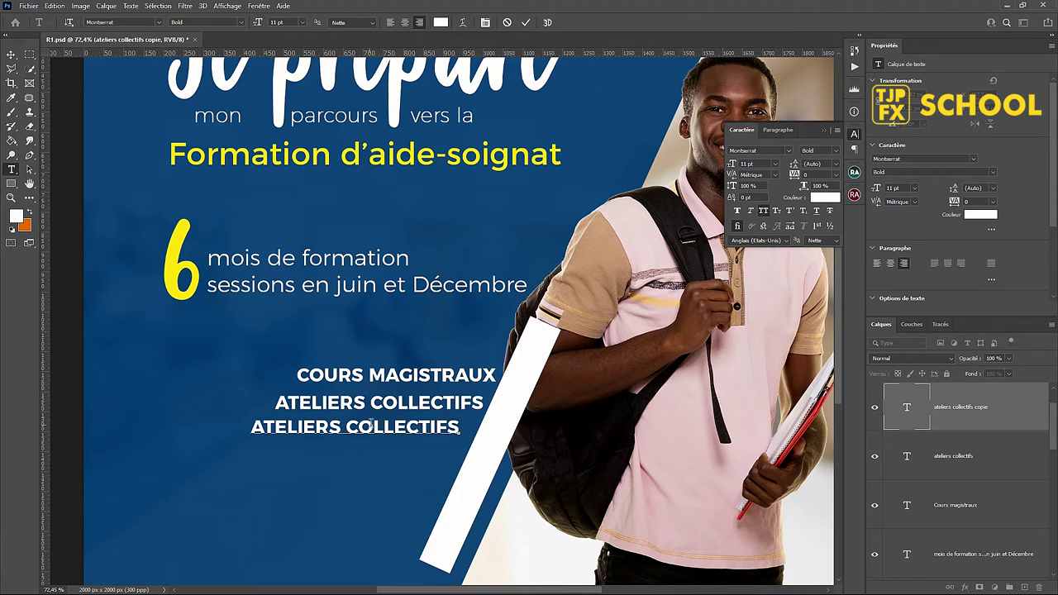
mouse_move(352, 426)
left_mouse_down()
mouse_move(467, 431)
mouse_move(408, 425)
left_mouse_up()
double_click(350, 426)
type("PR")
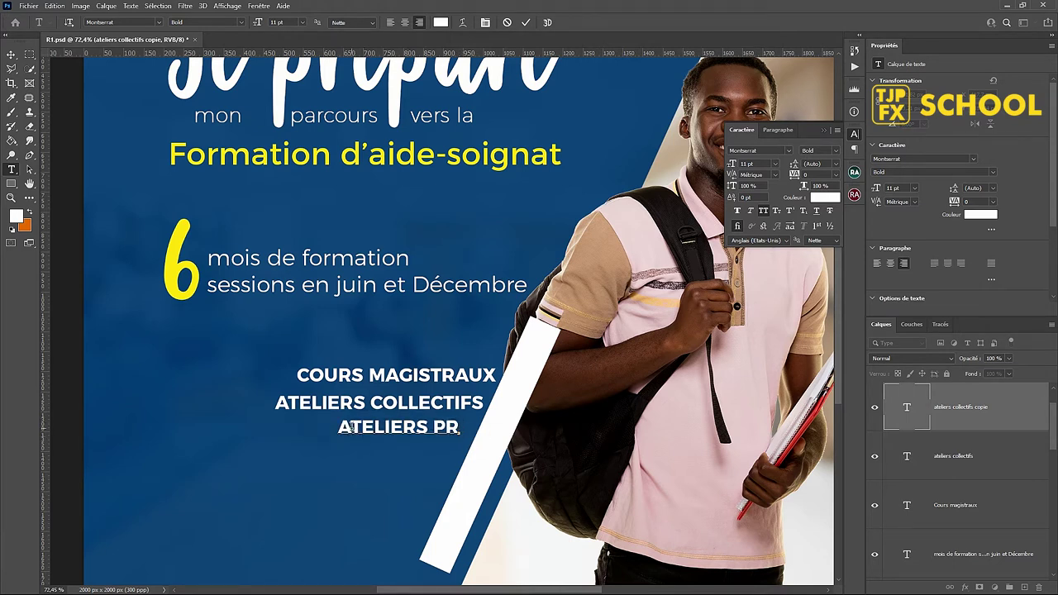
type("ATIQUE")
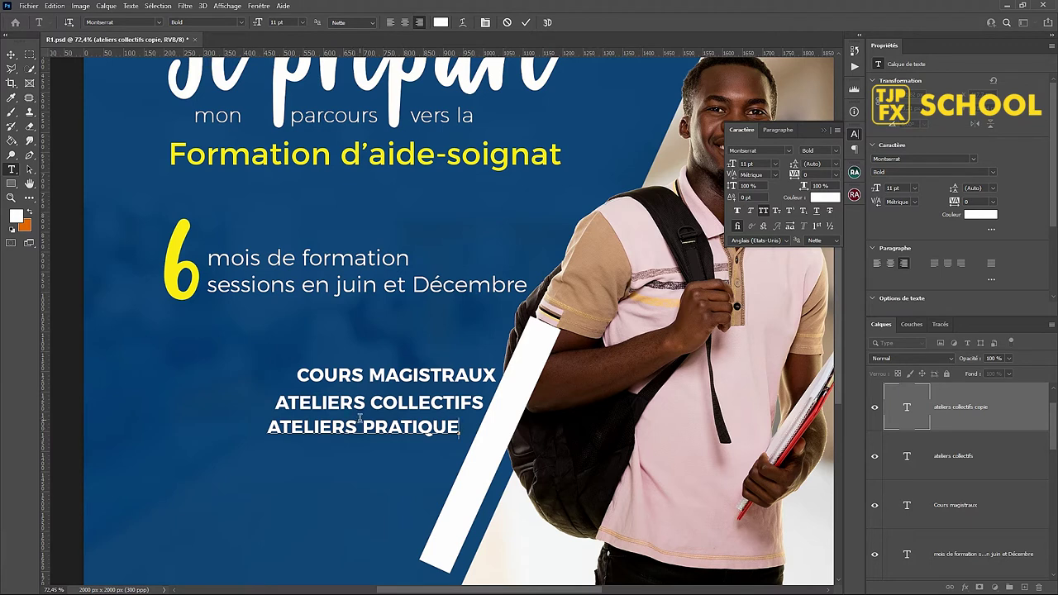
type("S")
key("ctrl+Return")
Step: Duplicate that line below it and retype it as IMMERSION PROFESSIONELLE
key("v")
left_click_drag(374, 443, 352, 466)
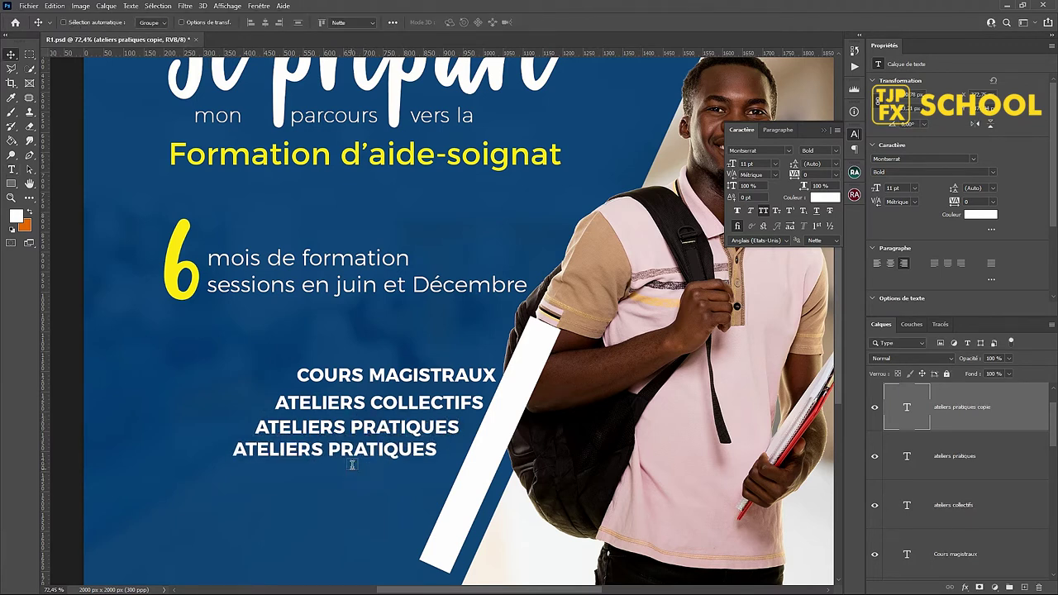
double_click(356, 451)
type("IM")
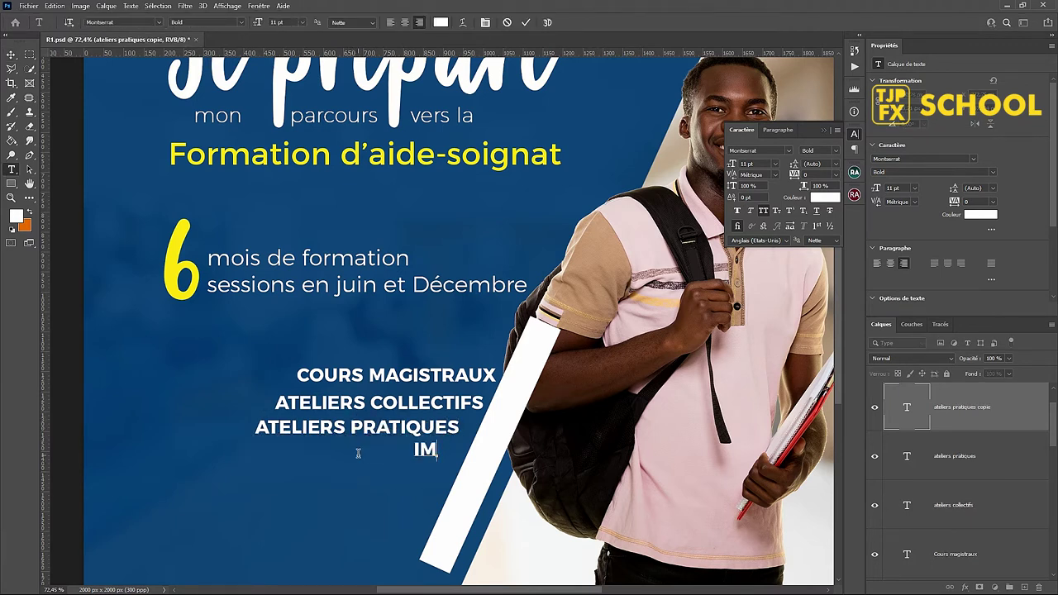
type("MERS")
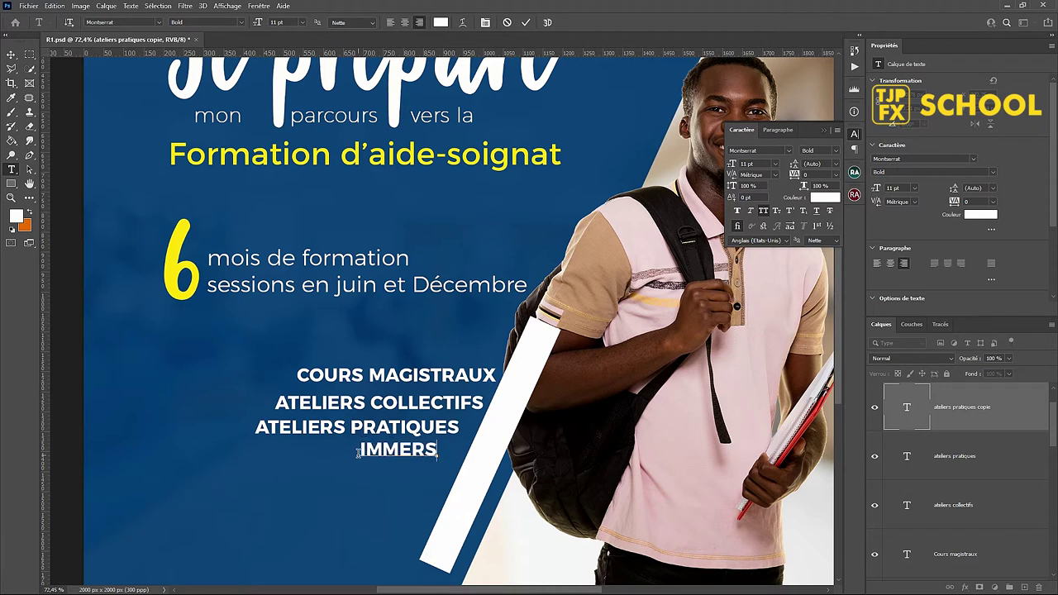
type("ION PRO")
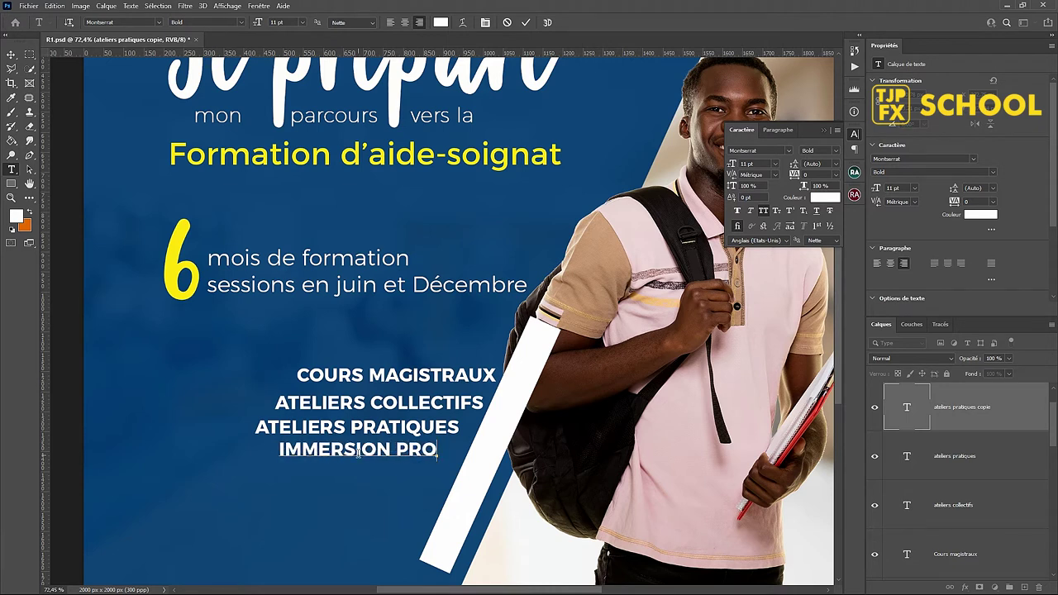
type("FESSIONE")
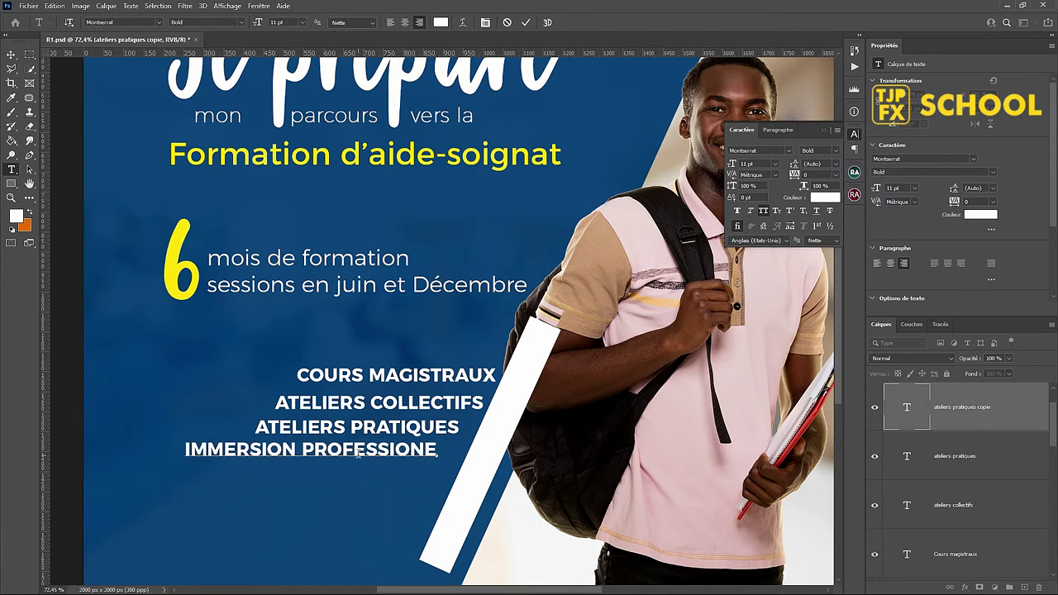
type("LLE")
key("ctrl+Return")
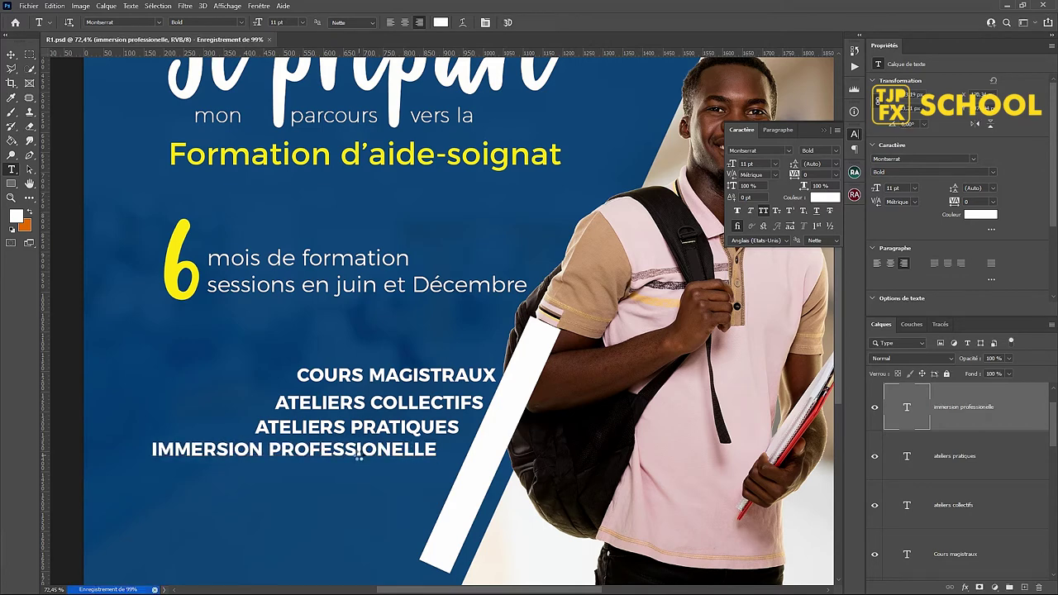
Step: Copy the last text line to the poster bottom-left and rewrite it as #santé
scroll(305, 460, "down", 3)
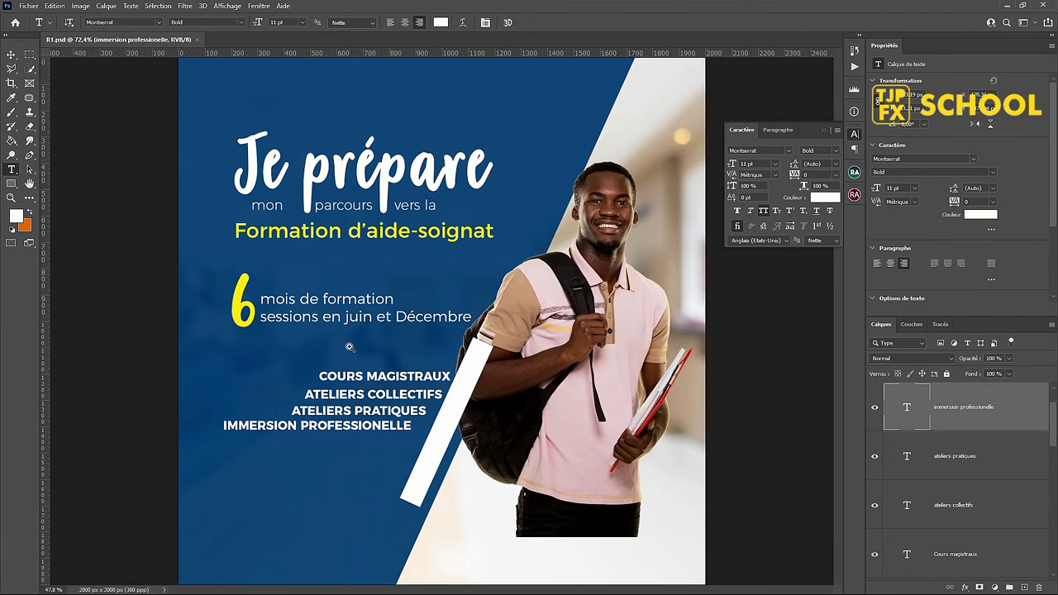
scroll(343, 357, "up", 1)
scroll(343, 357, "down", 3)
scroll(331, 331, "down", 1)
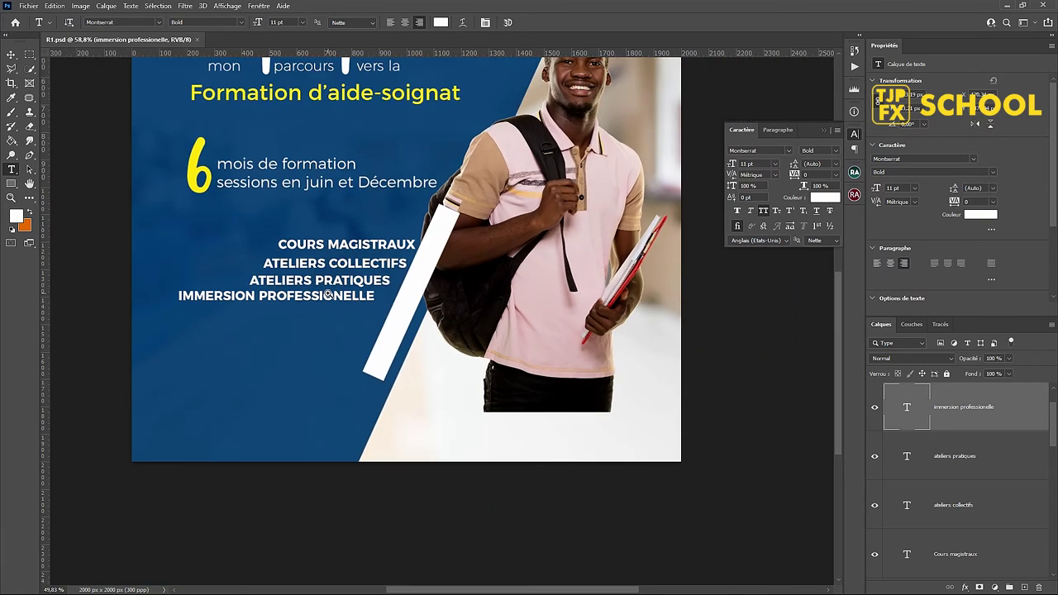
scroll(299, 356, "up", 3)
scroll(298, 355, "down", 1)
key("v")
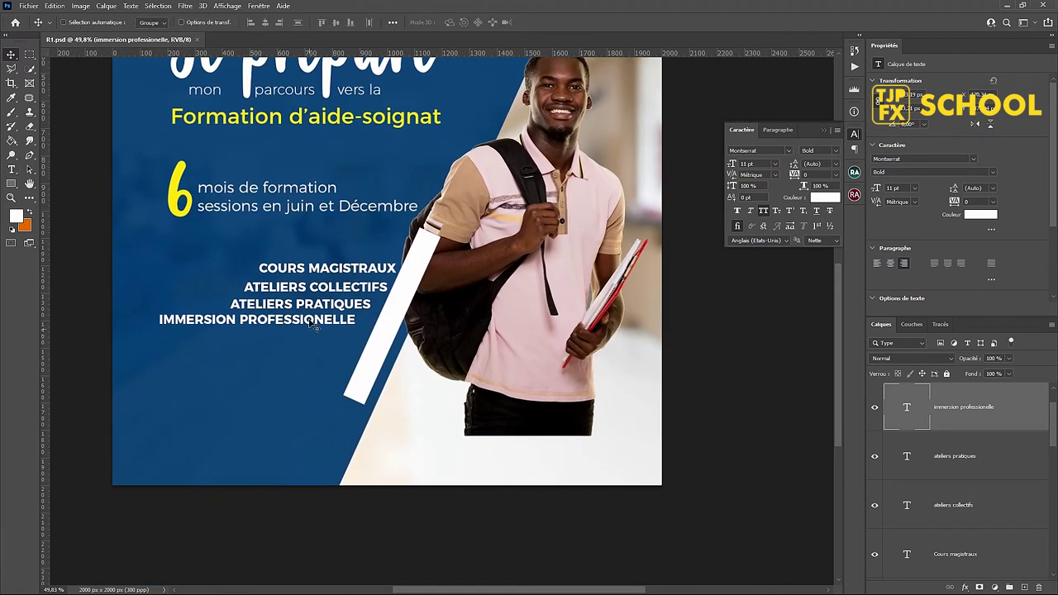
left_click_drag(310, 328, 298, 445)
double_click(298, 438)
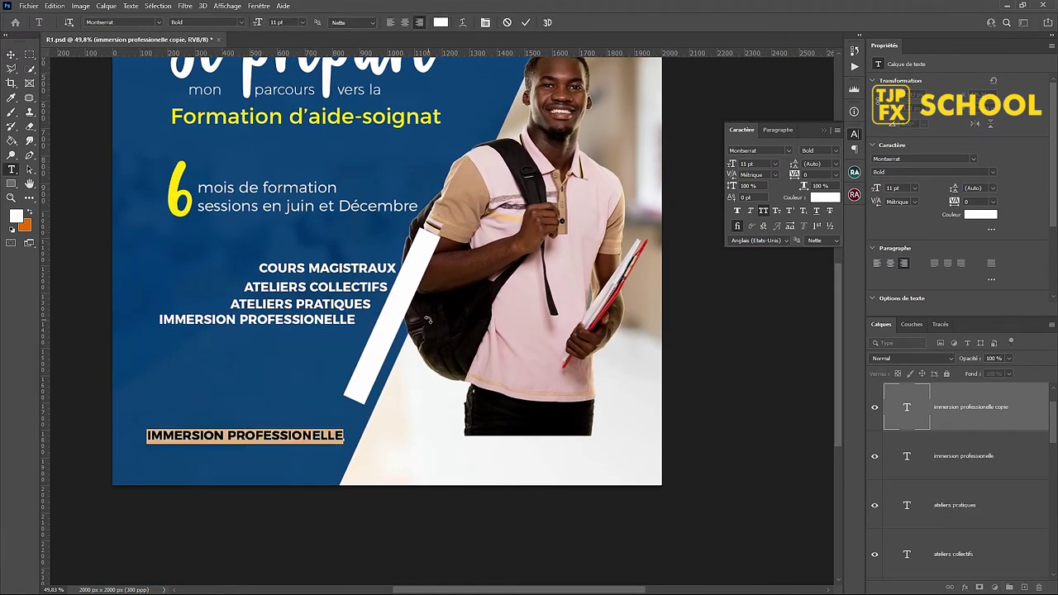
key("BackSpace")
type("#SANT")
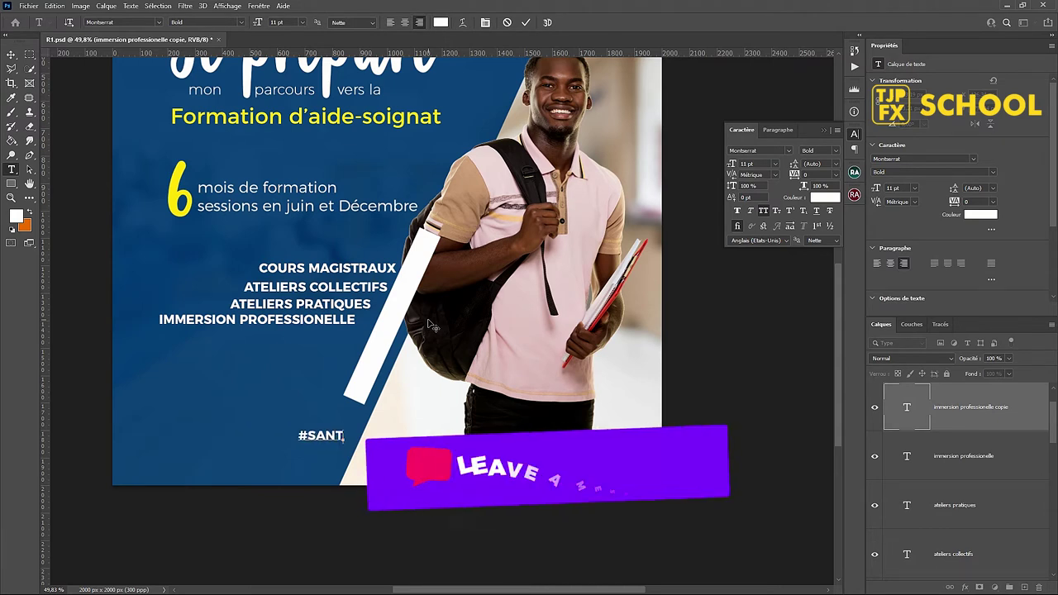
type("anté")
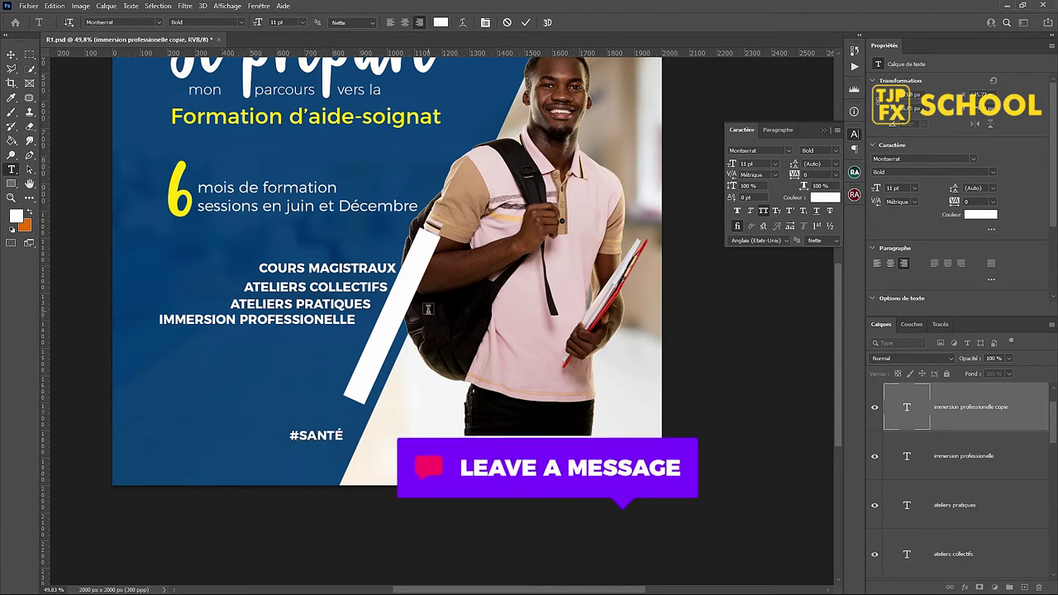
key("ctrl+Return")
left_click_drag(324, 444, 210, 444)
Step: Give the #santé hashtag a Montserrat Light font weight
left_click(763, 211)
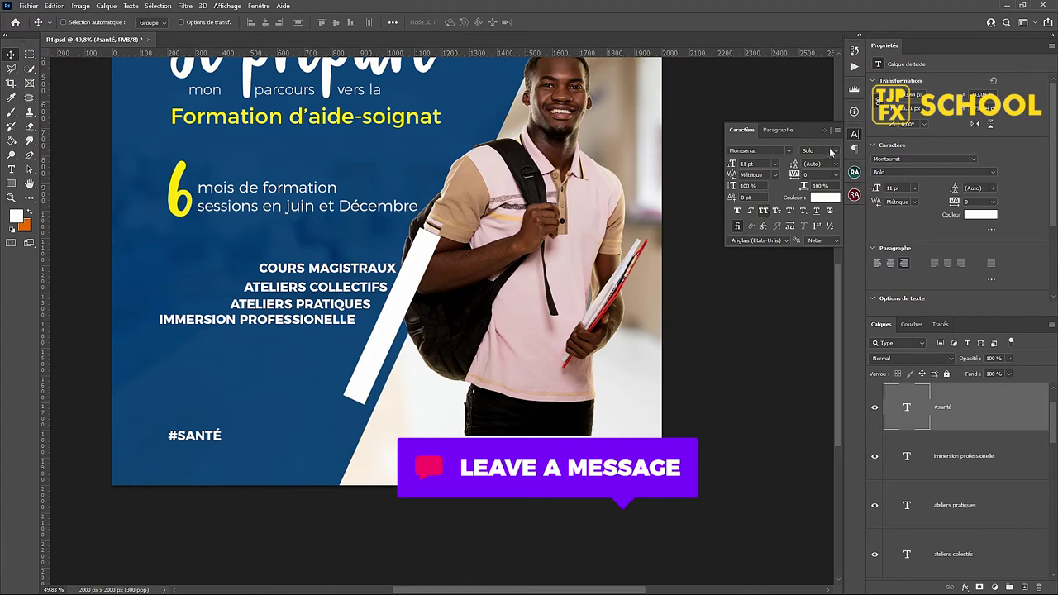
left_click(836, 151)
left_click(822, 205)
key("ctrl+t")
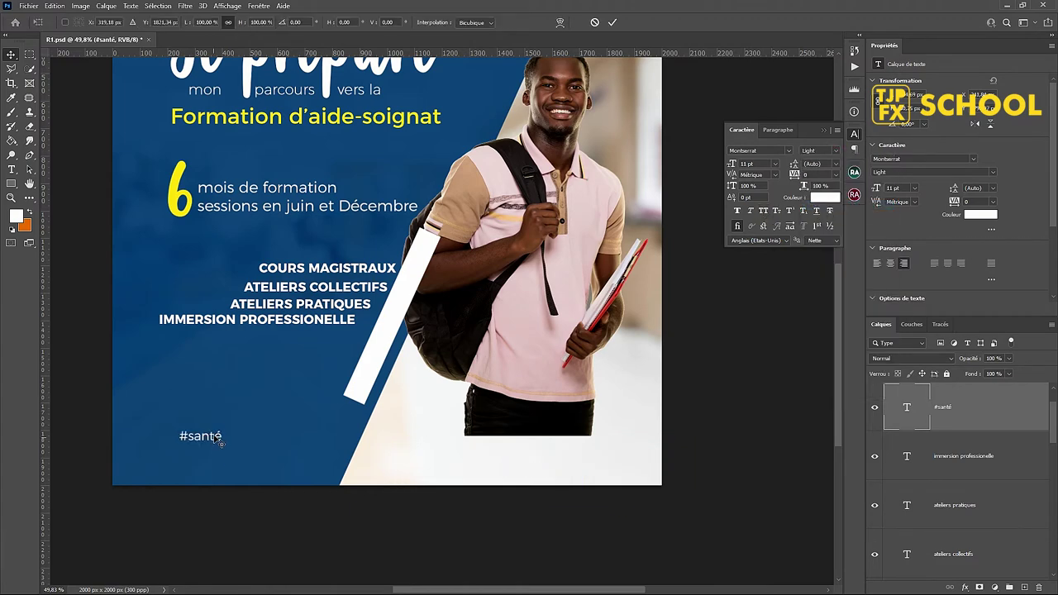
key("Return")
Step: Duplicate #santé to its right and retype it as #formationetorientation
mouse_move(225, 446)
left_mouse_down()
mouse_move(303, 452)
mouse_move(348, 439)
left_mouse_up()
key("t")
left_click(294, 439)
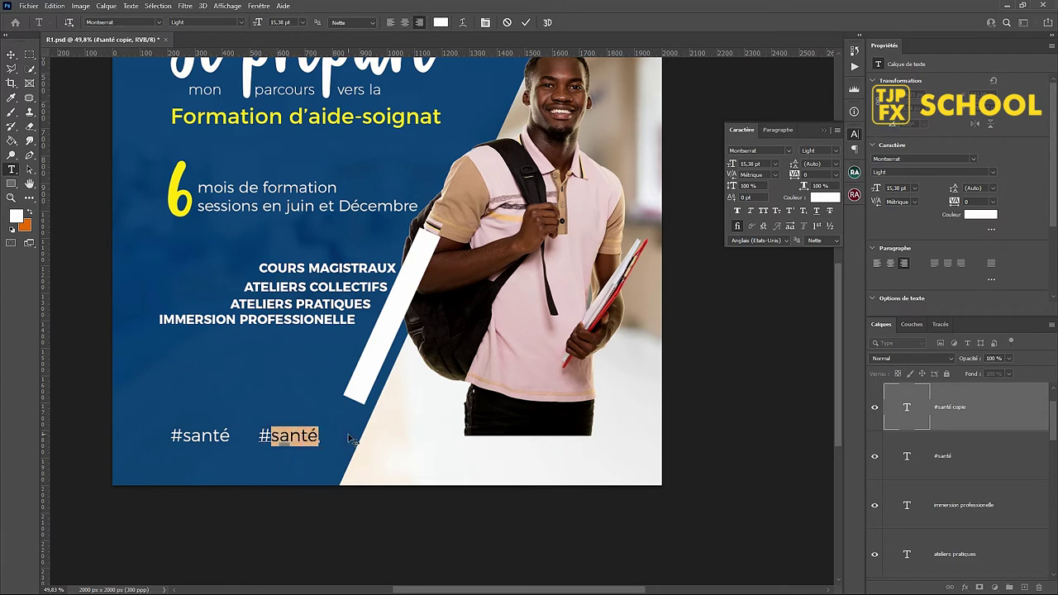
type("forma")
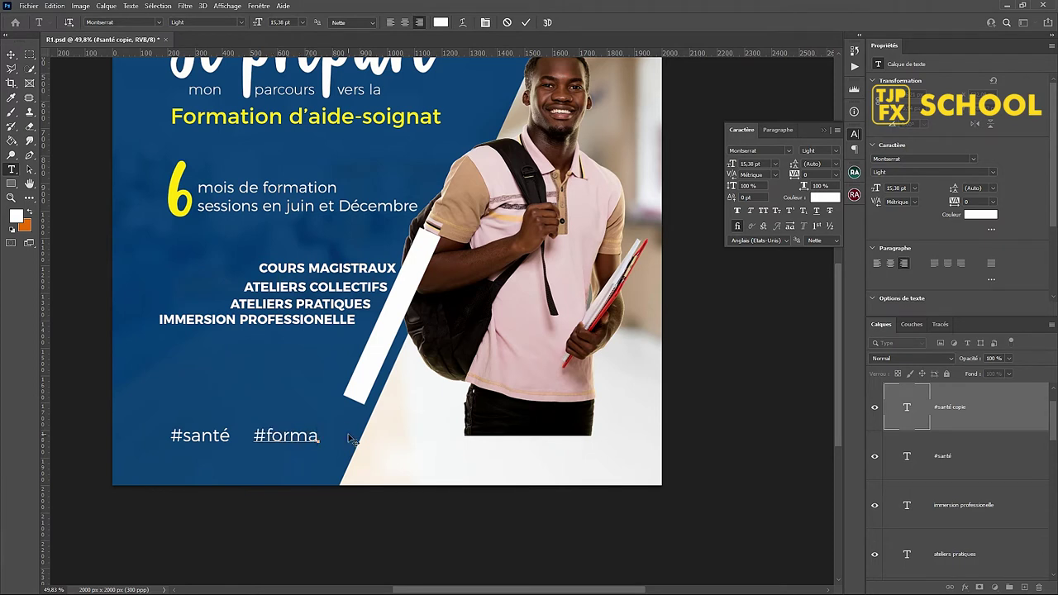
type("tion")
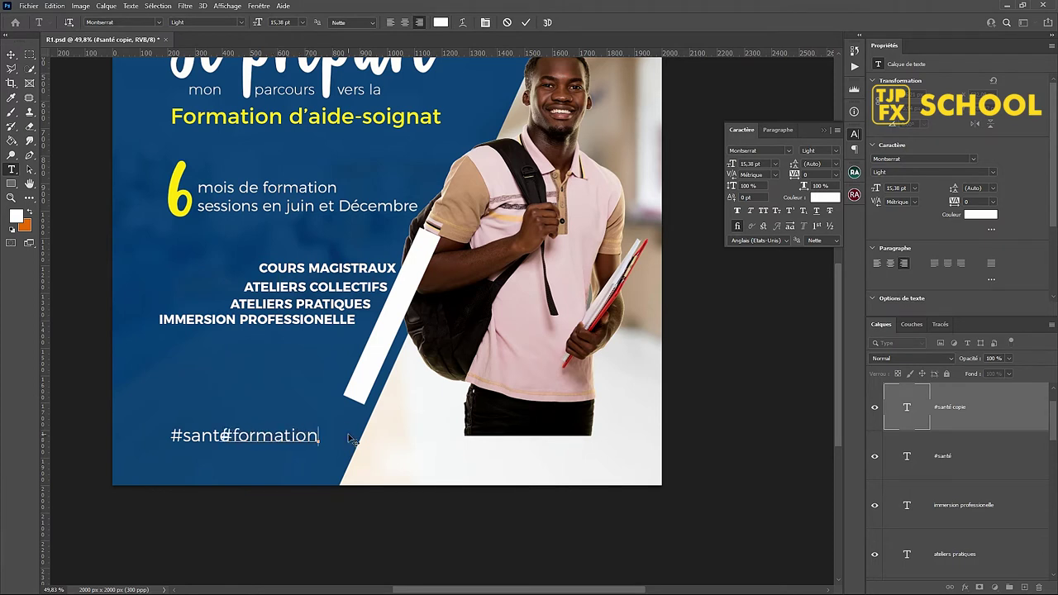
type("et")
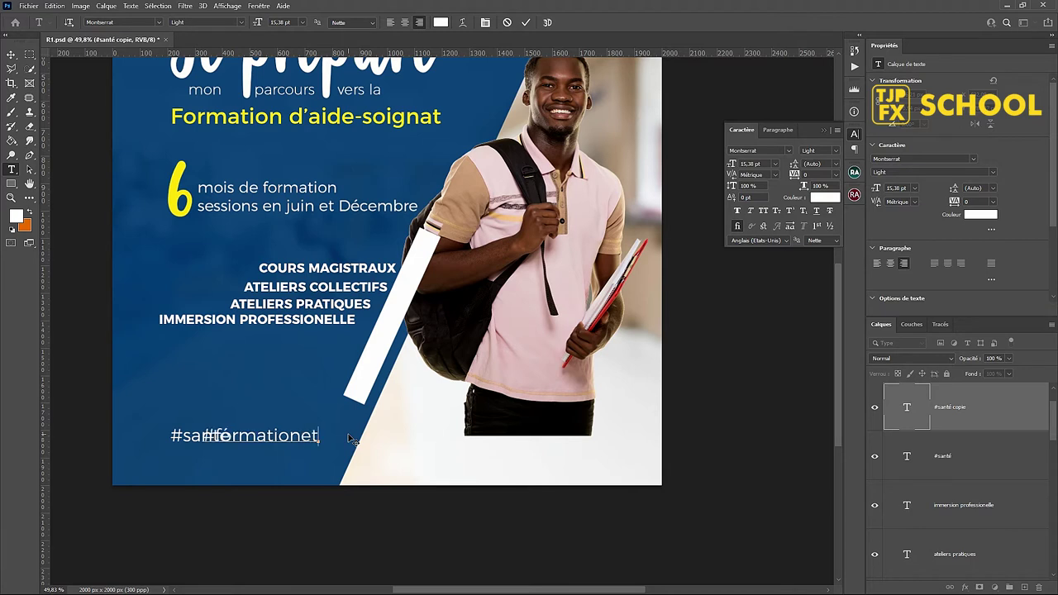
type("orientation")
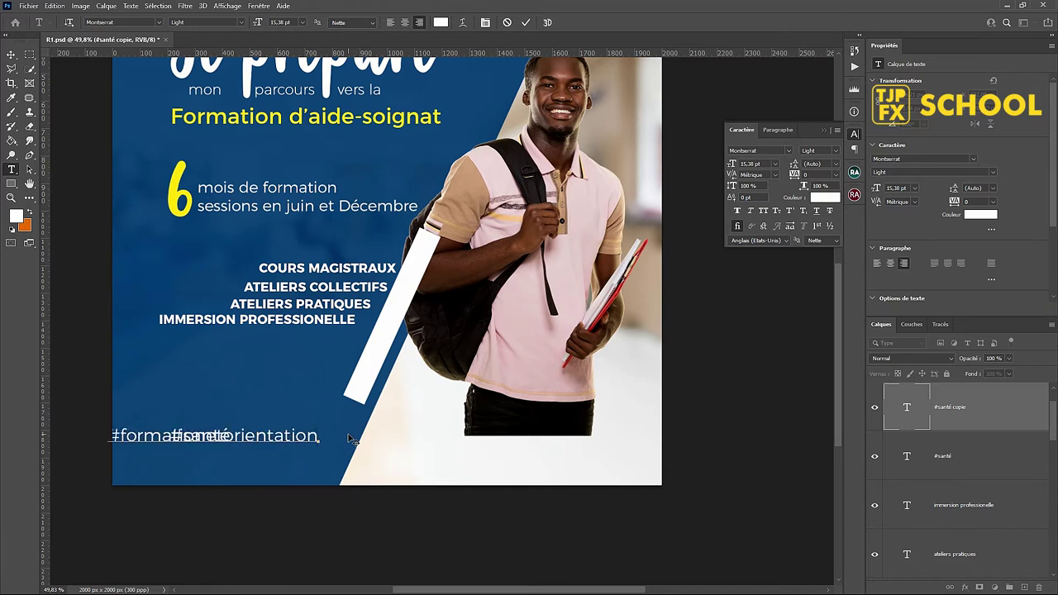
key("ctrl+Return")
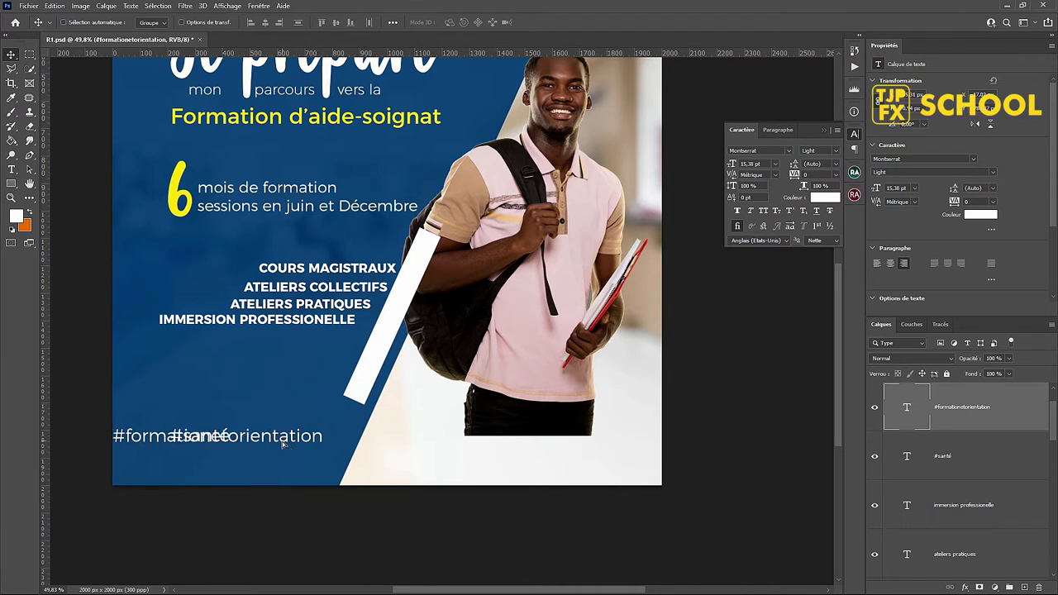
left_click_drag(291, 446, 408, 447)
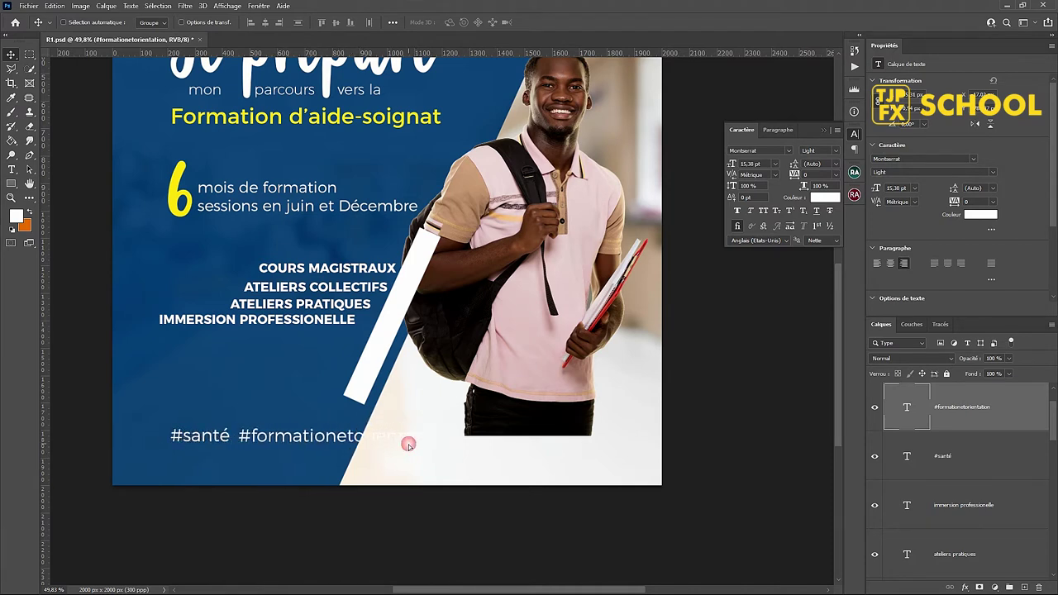
Step: Scale both hashtags down to about 79% and shift them further left
left_click(993, 461, "shift")
left_click_drag(330, 444, 305, 443)
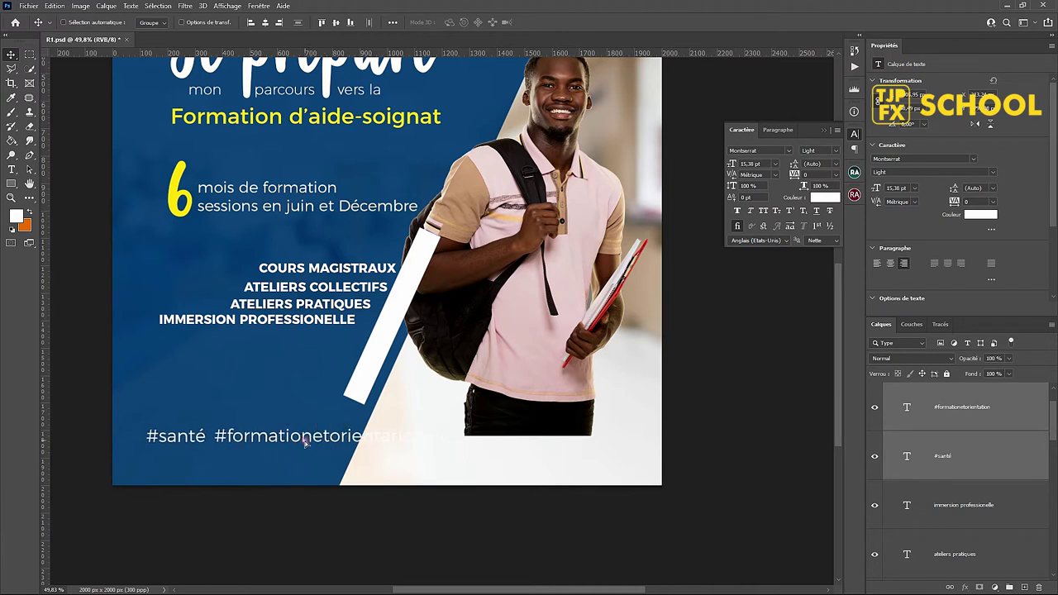
key("ctrl+t")
left_click_drag(422, 431, 398, 433)
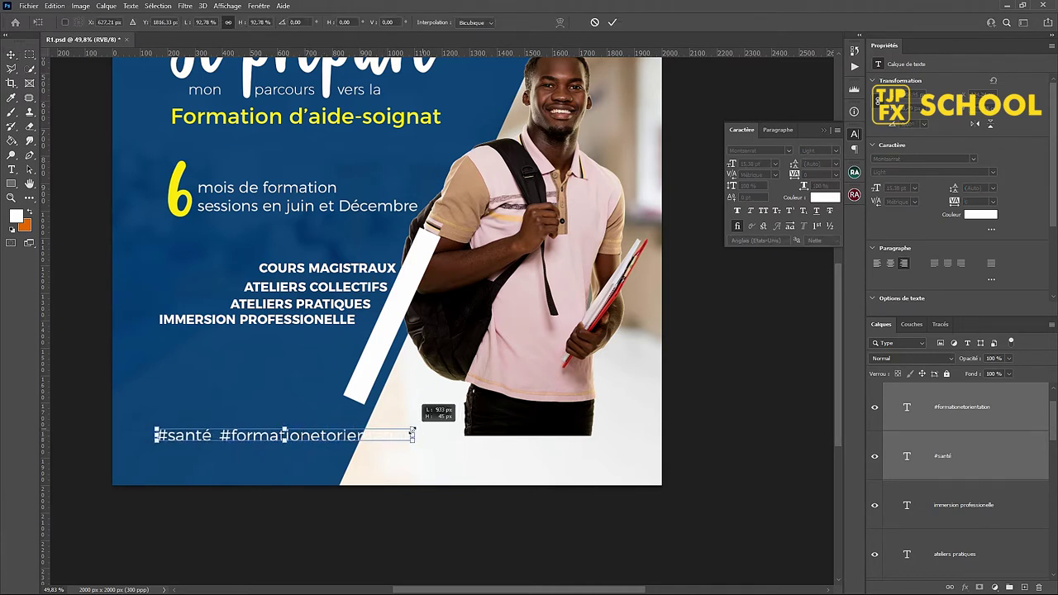
key("Return")
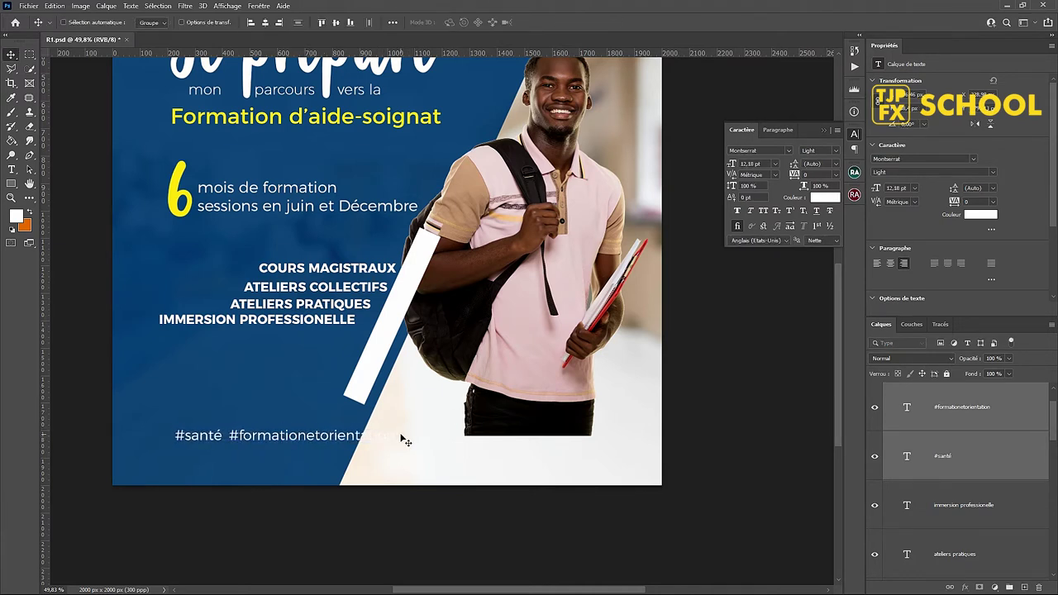
mouse_move(372, 446)
left_mouse_down()
mouse_move(334, 446)
mouse_move(347, 432)
left_mouse_up()
key("ctrl+t")
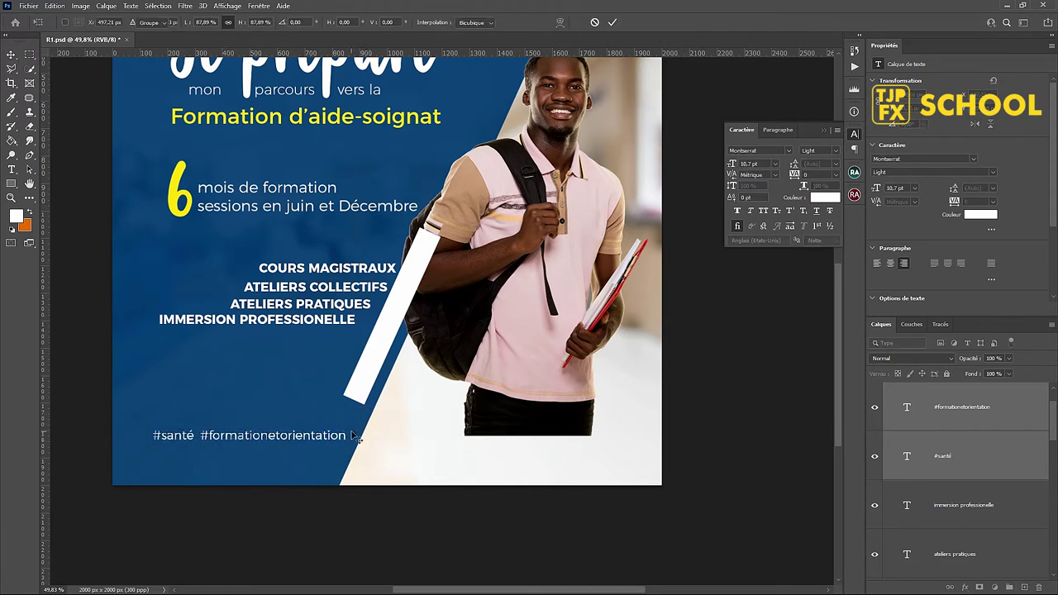
key("Return")
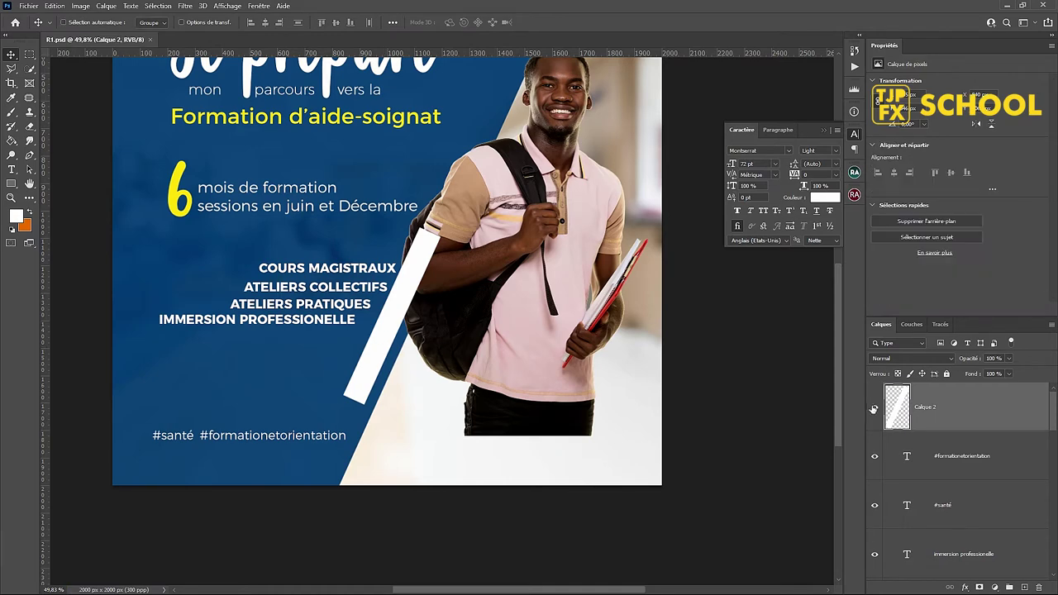
Step: Hide the white diagonal bar layer, Calque 2
left_click(874, 412)
scroll(468, 291, "up", 2)
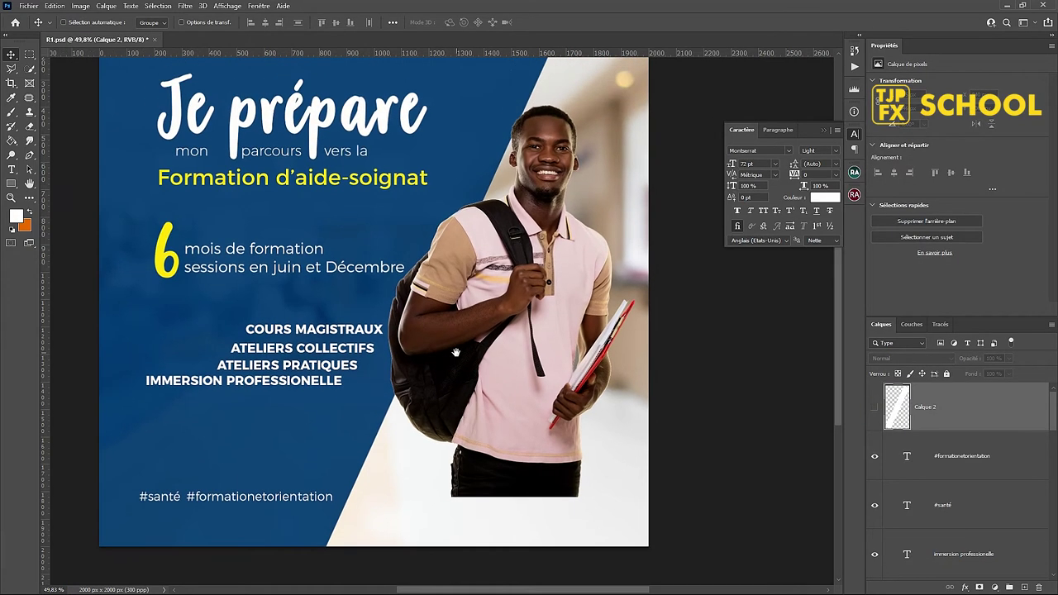
scroll(464, 351, "down", 1)
scroll(464, 350, "down", 1)
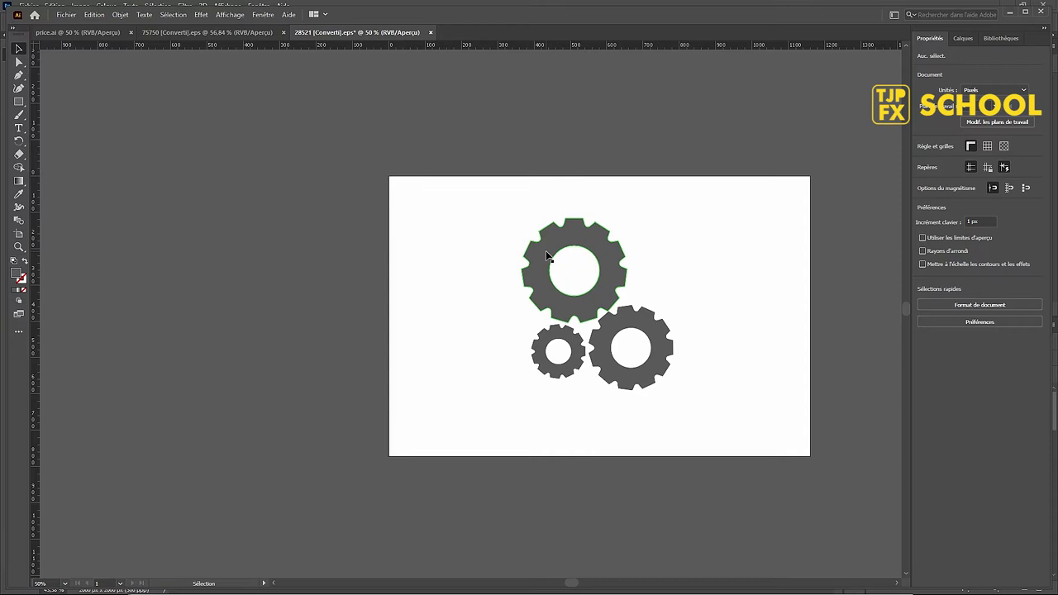
Step: Copy the largest gear from the Illustrator gears artwork
left_click(545, 246)
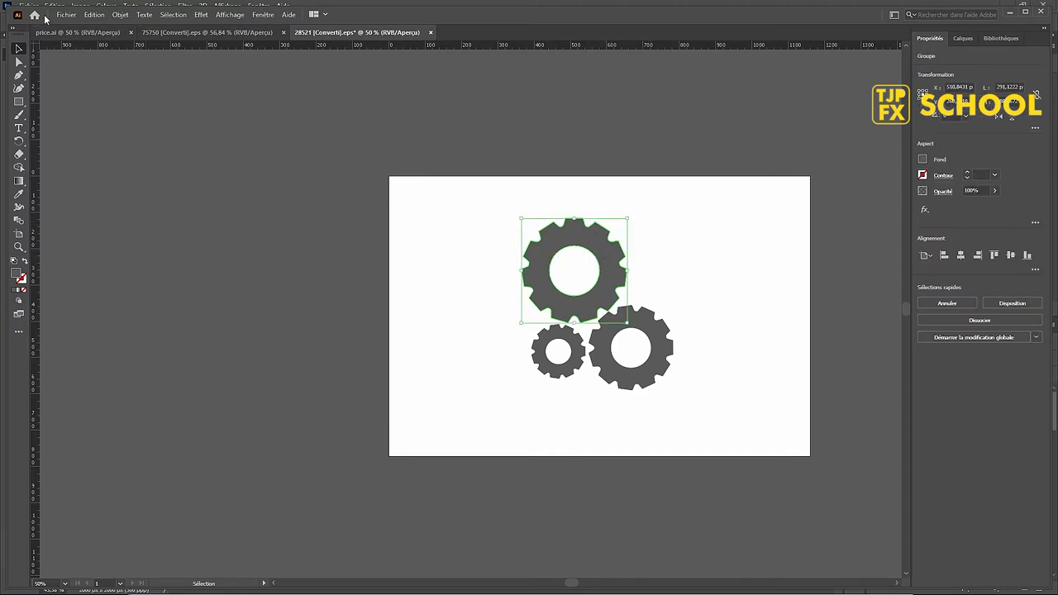
left_click(96, 15)
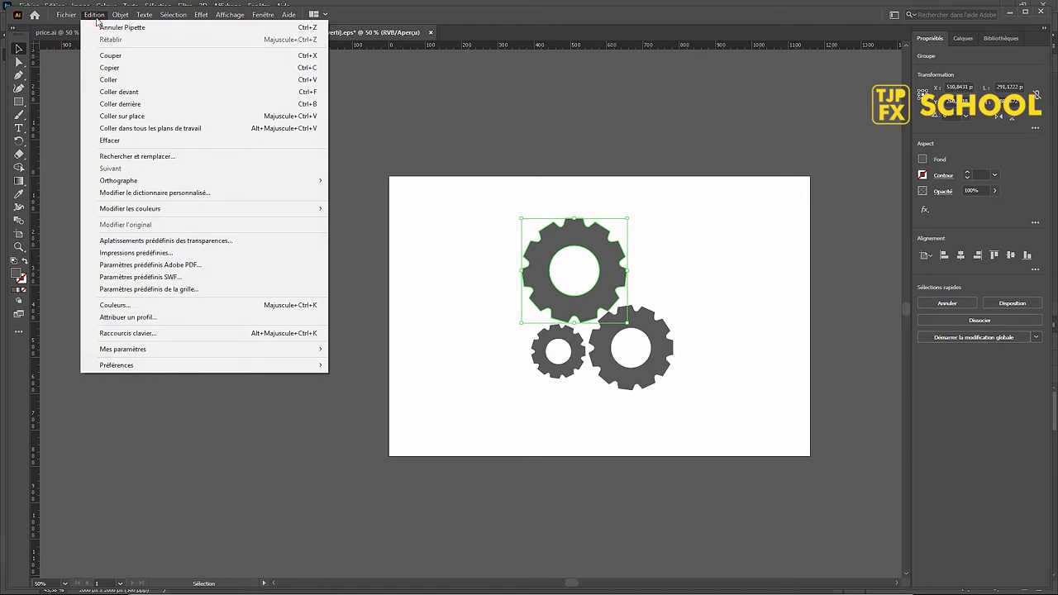
left_click(120, 73)
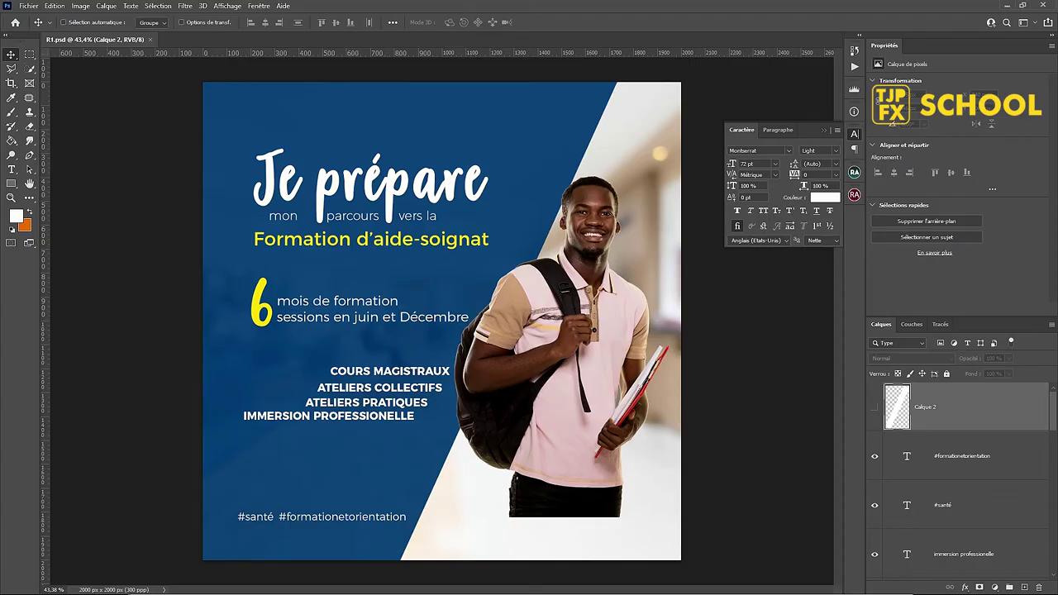
Step: Paste the gear as a smart object and scale it to about 45%
left_click(61, 7)
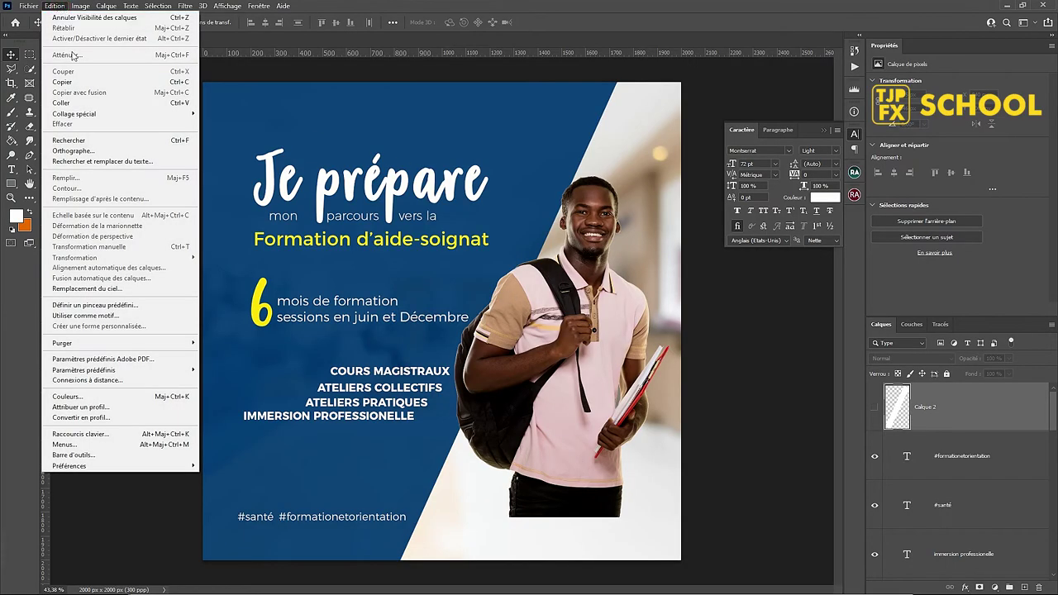
left_click(74, 103)
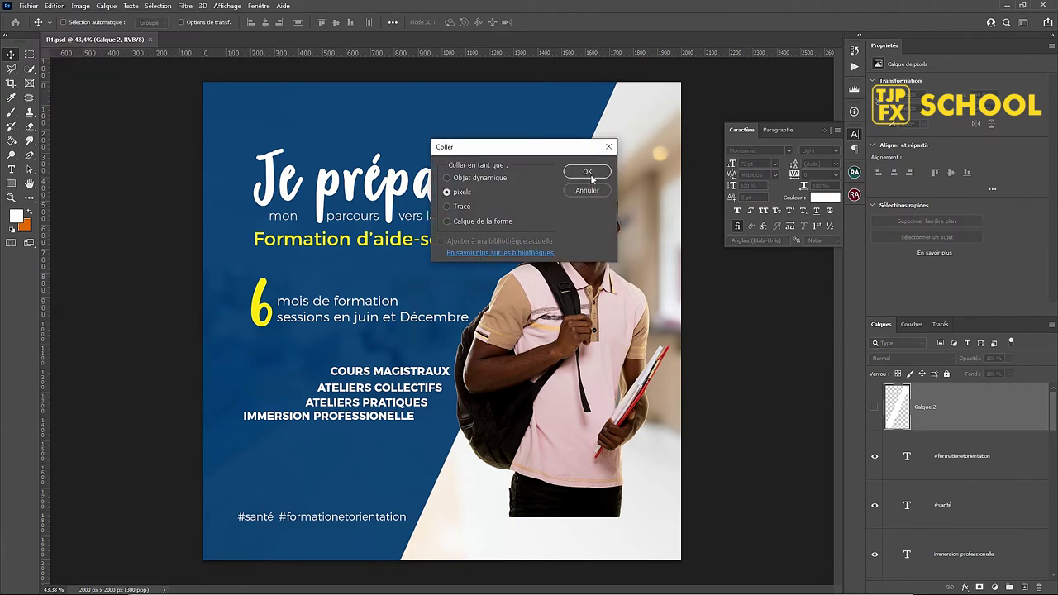
left_click(483, 176)
left_click(587, 171)
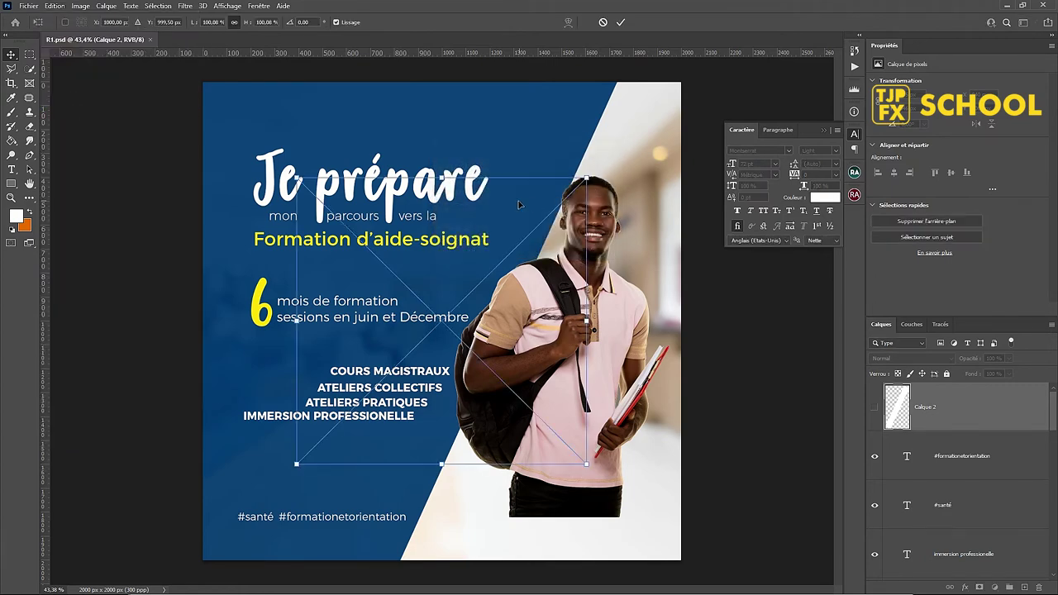
left_click_drag(586, 178, 507, 256)
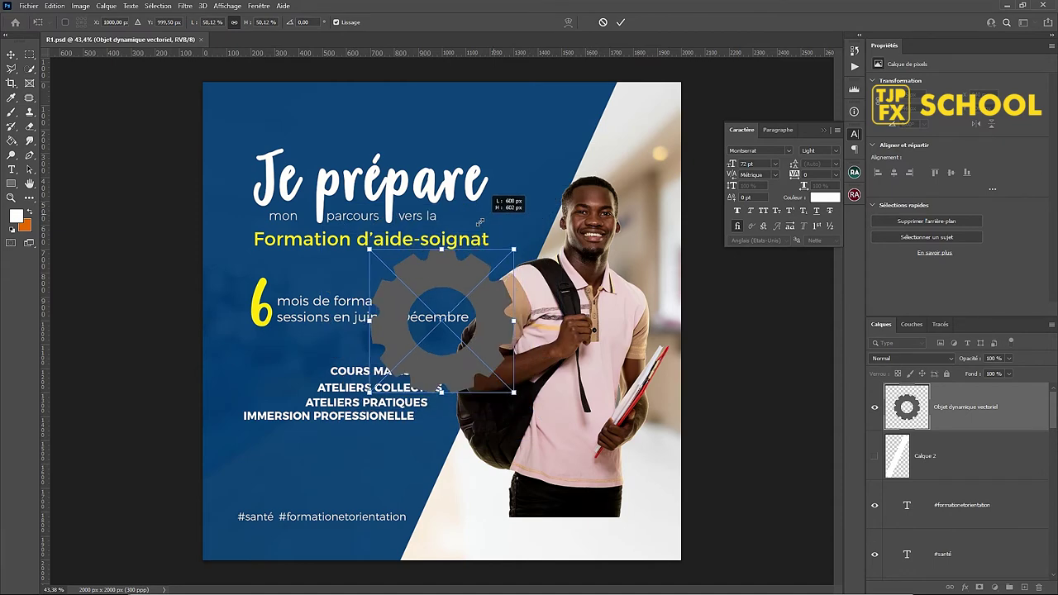
left_click(620, 23)
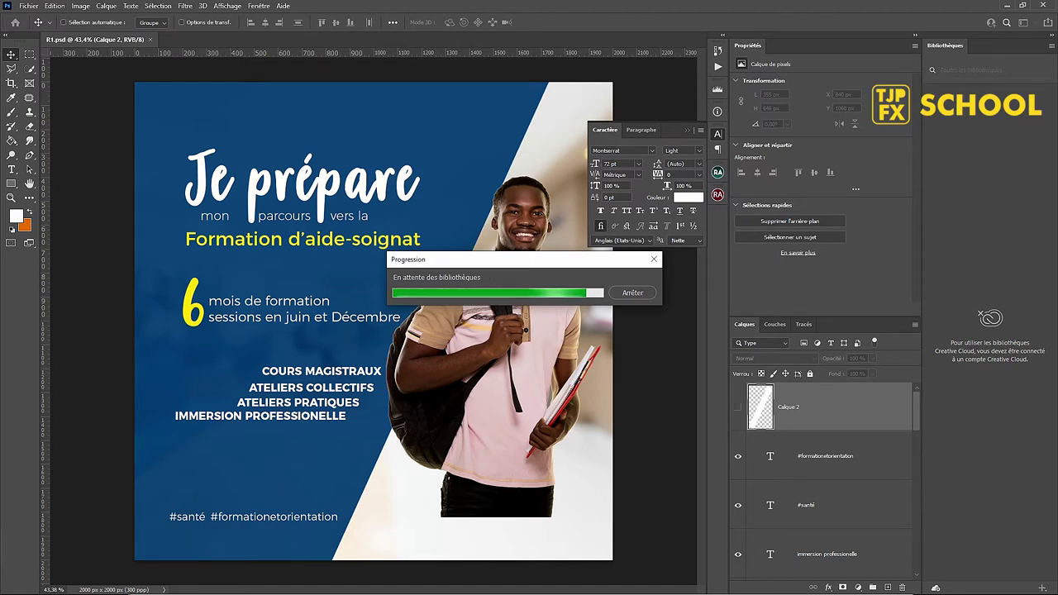
Step: Close the Libraries panel and move the gear partly off the top-left corner
right_click(943, 46)
left_click(951, 51)
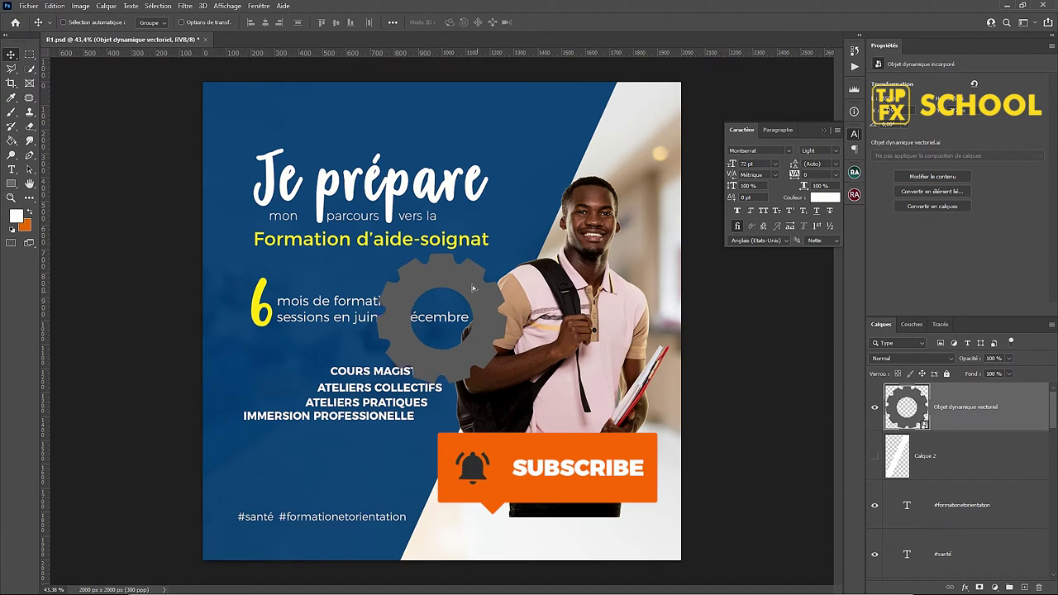
mouse_move(481, 300)
left_mouse_down()
mouse_move(410, 164)
mouse_move(293, 80)
left_mouse_up()
mouse_move(310, 133)
left_mouse_down()
mouse_move(302, 124)
mouse_move(296, 154)
mouse_move(241, 225)
left_mouse_up()
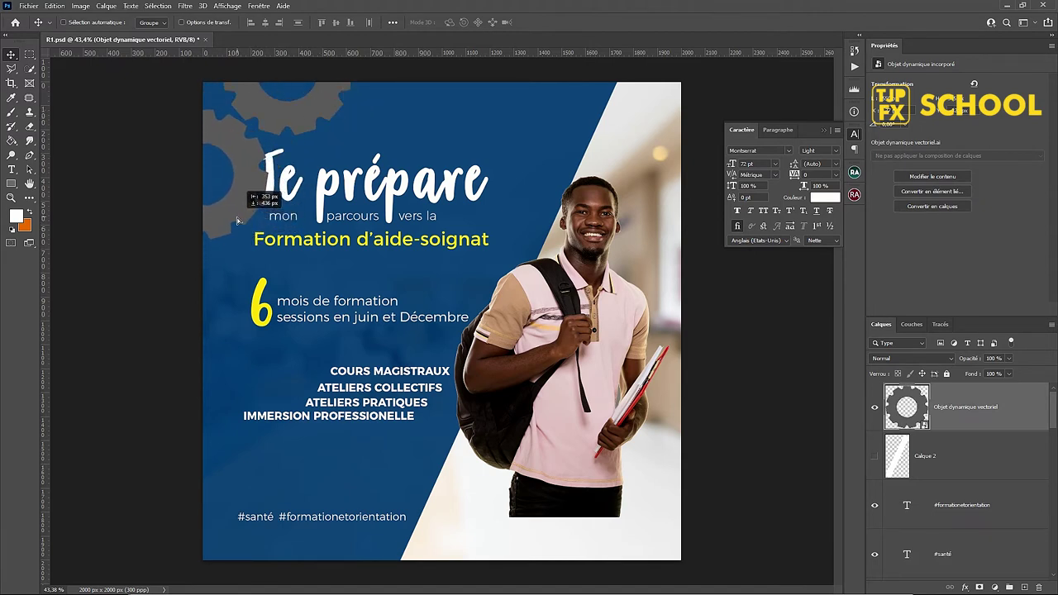
Step: Duplicate the gear, shrink the copy, rotate it about -19°, then select the original gear layer
left_click_drag(242, 225, 220, 205)
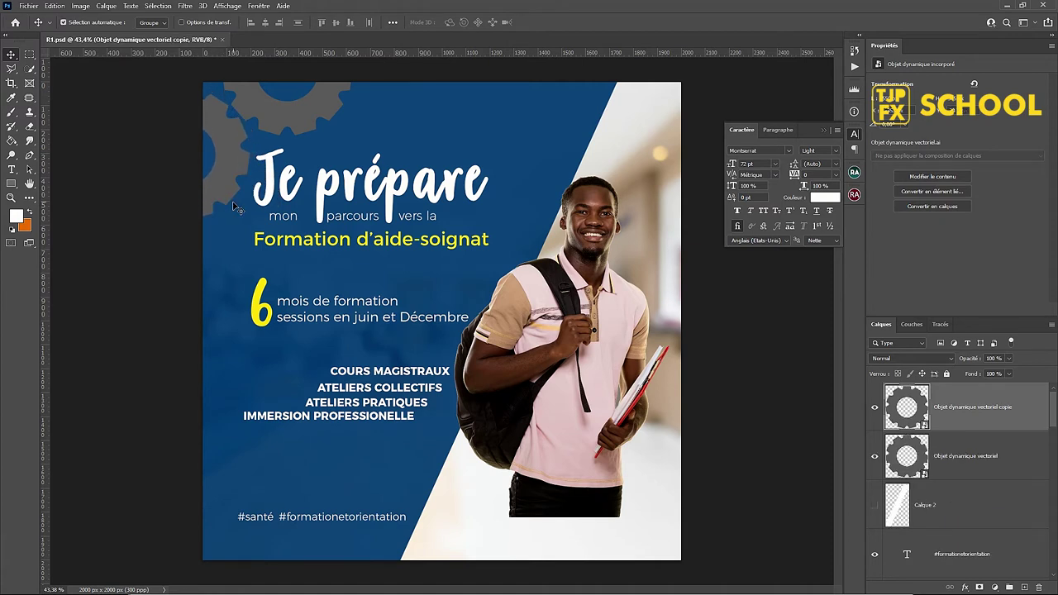
key("ctrl+t")
mouse_move(253, 86)
left_mouse_down()
mouse_move(237, 104)
mouse_move(224, 95)
mouse_move(222, 124)
mouse_move(310, 198)
left_mouse_up()
key("Return")
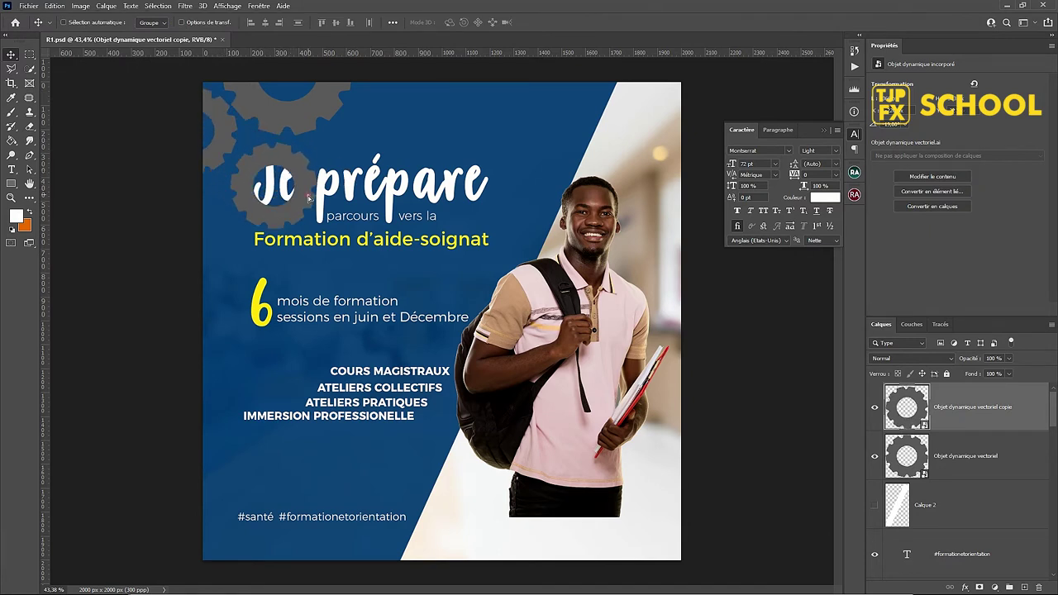
key("ctrl+t")
mouse_move(352, 165)
left_mouse_down()
mouse_move(341, 140)
mouse_move(289, 143)
mouse_move(278, 164)
left_mouse_up()
key("Return")
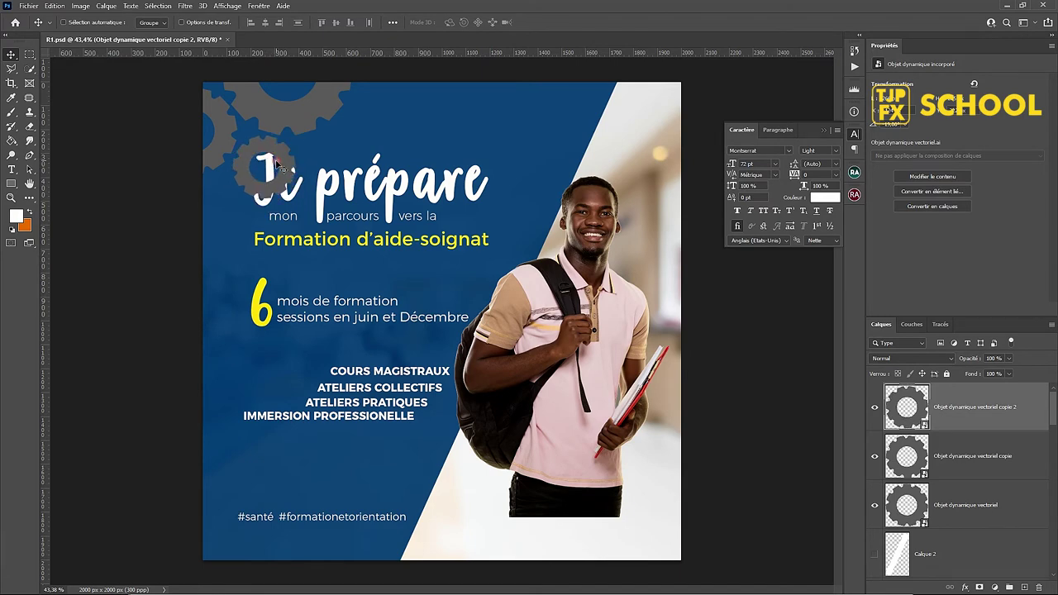
scroll(274, 143, "up", 1)
scroll(275, 143, "up", 1)
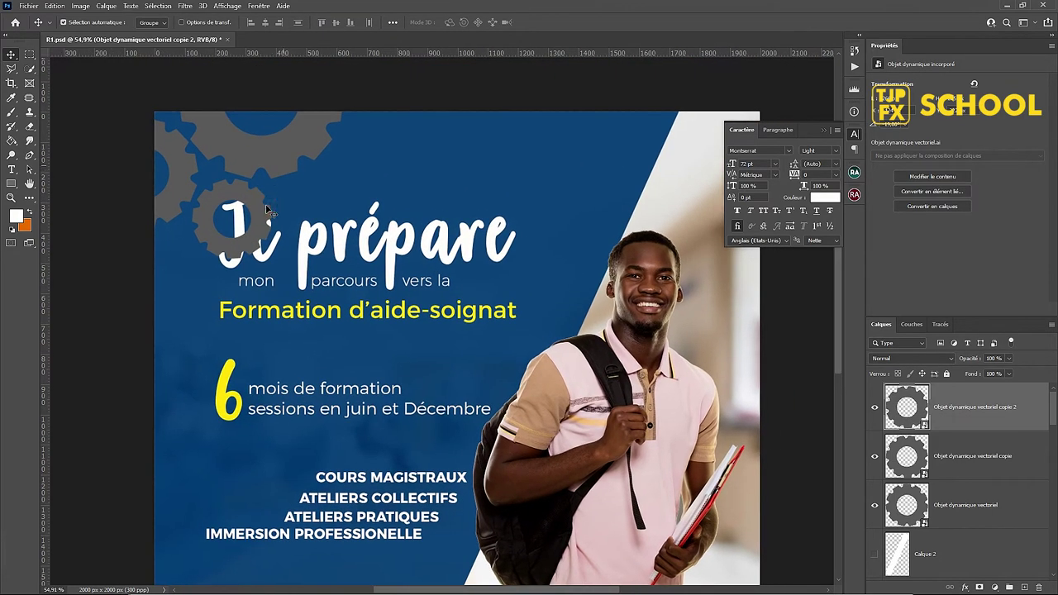
left_click(284, 166)
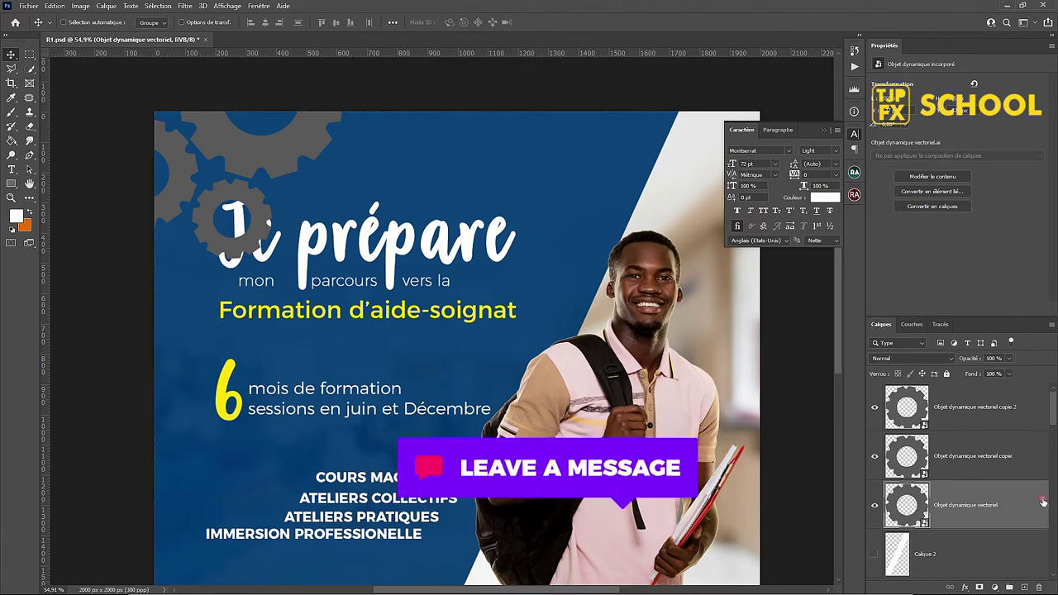
Step: Add a white Solid Color fill layer, Fond 1, clipped to the gear below
double_click(1043, 503)
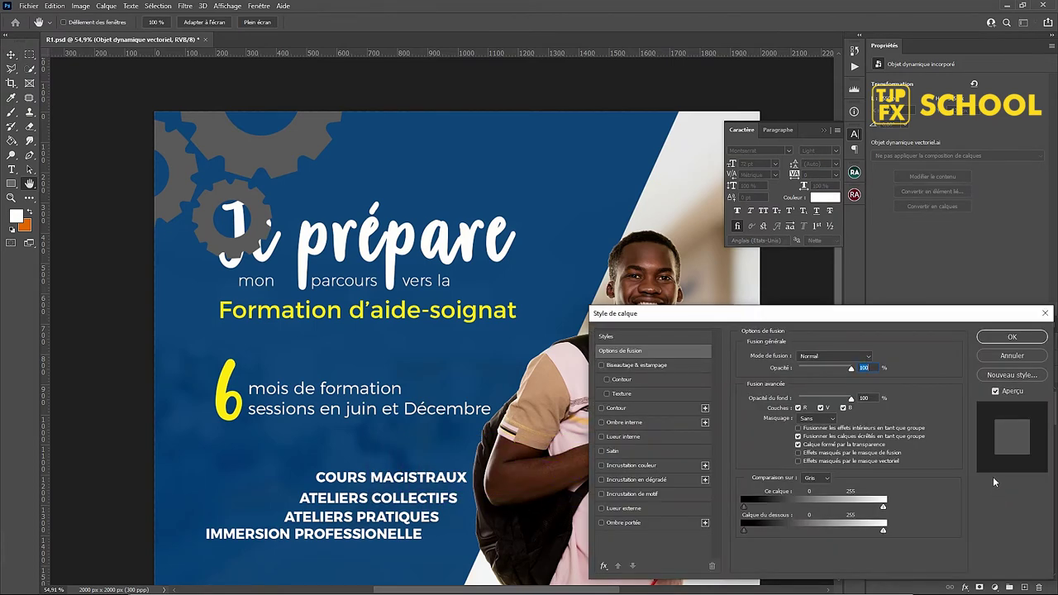
key("Escape")
left_click(995, 588)
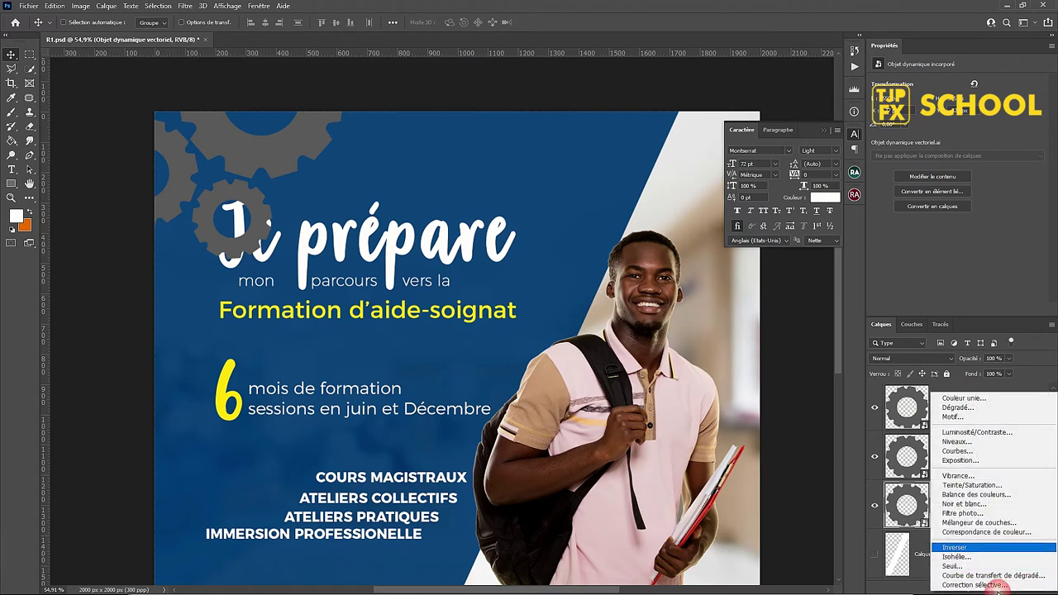
left_click(967, 400)
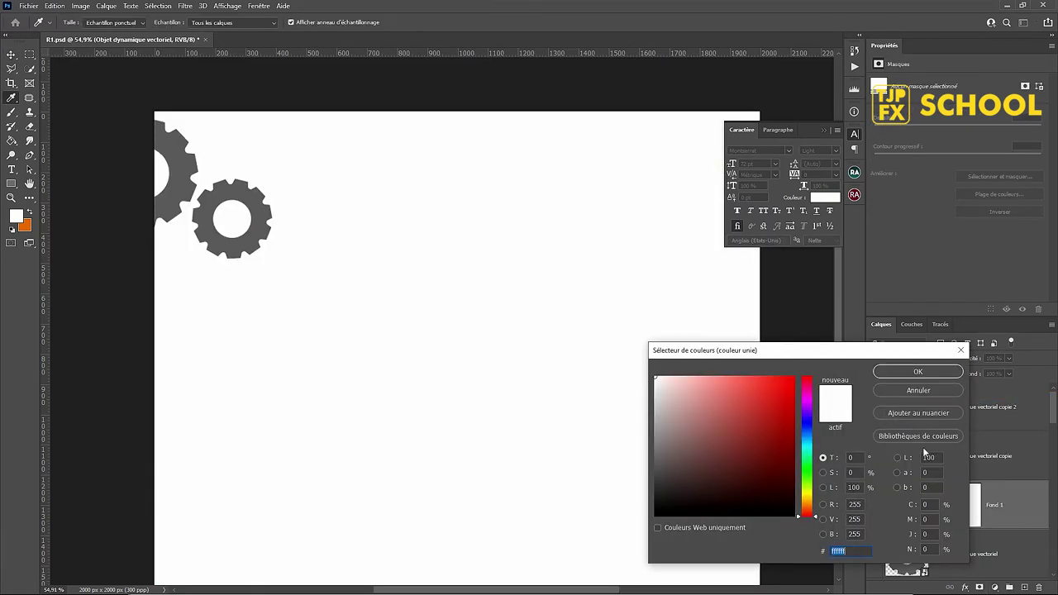
left_click(929, 372)
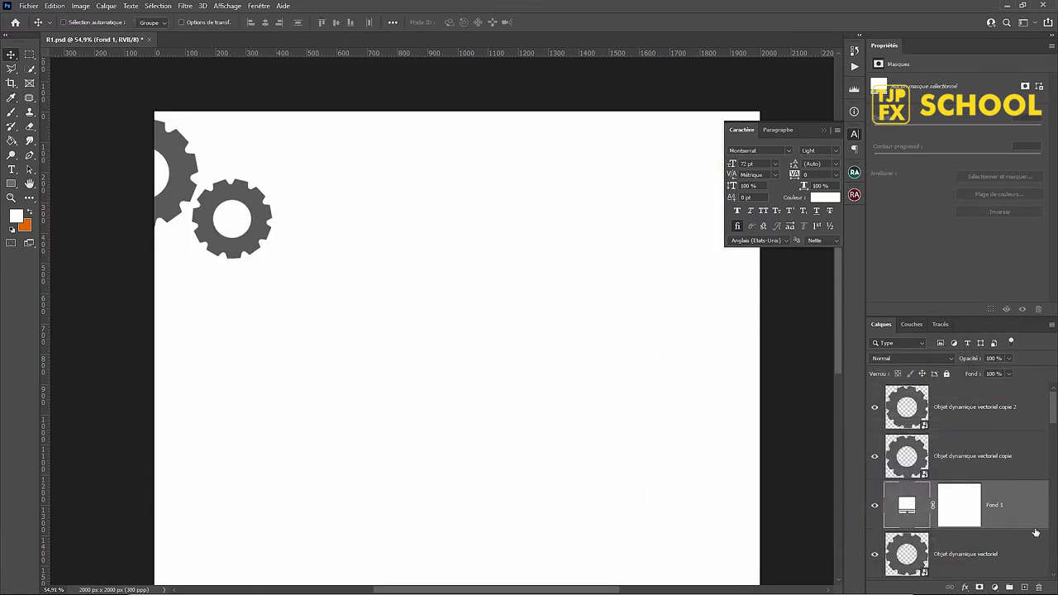
right_click(1040, 532)
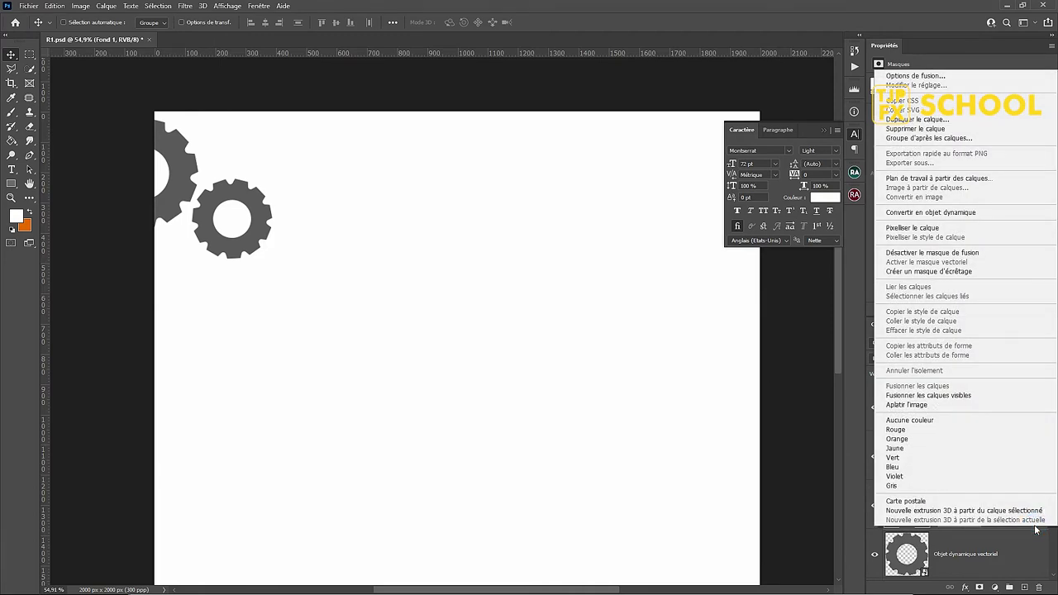
left_click(952, 272)
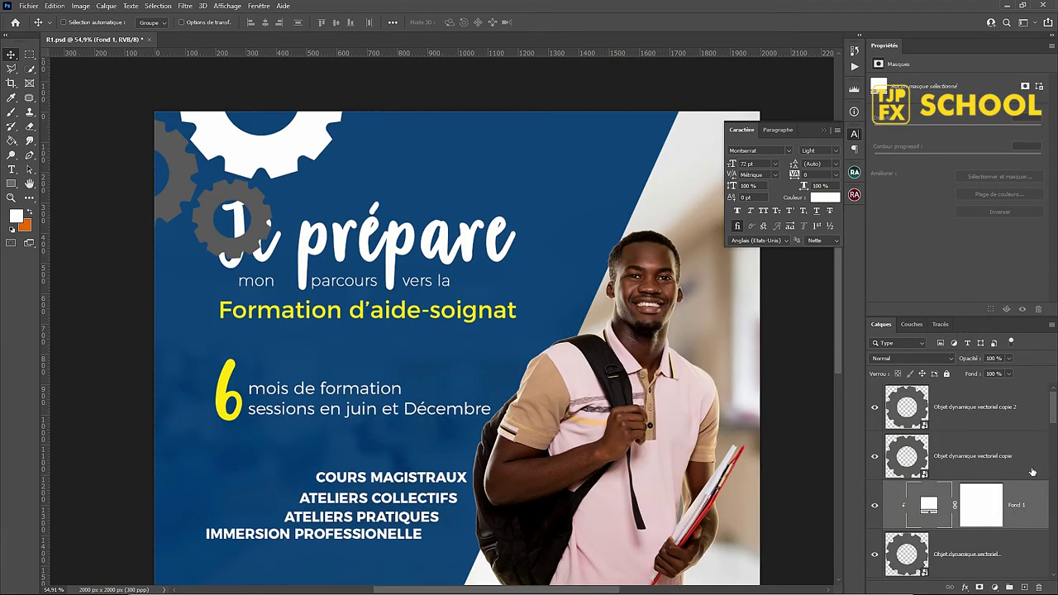
Step: Duplicate the white fill above the second gear and clip it there
left_click_drag(1033, 498, 1032, 432)
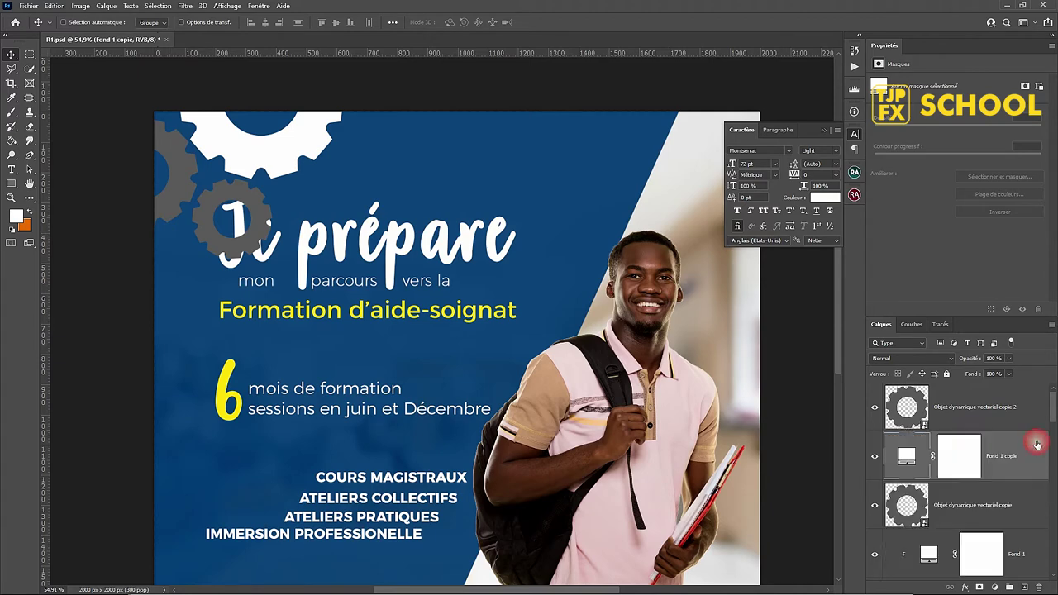
right_click(1030, 472)
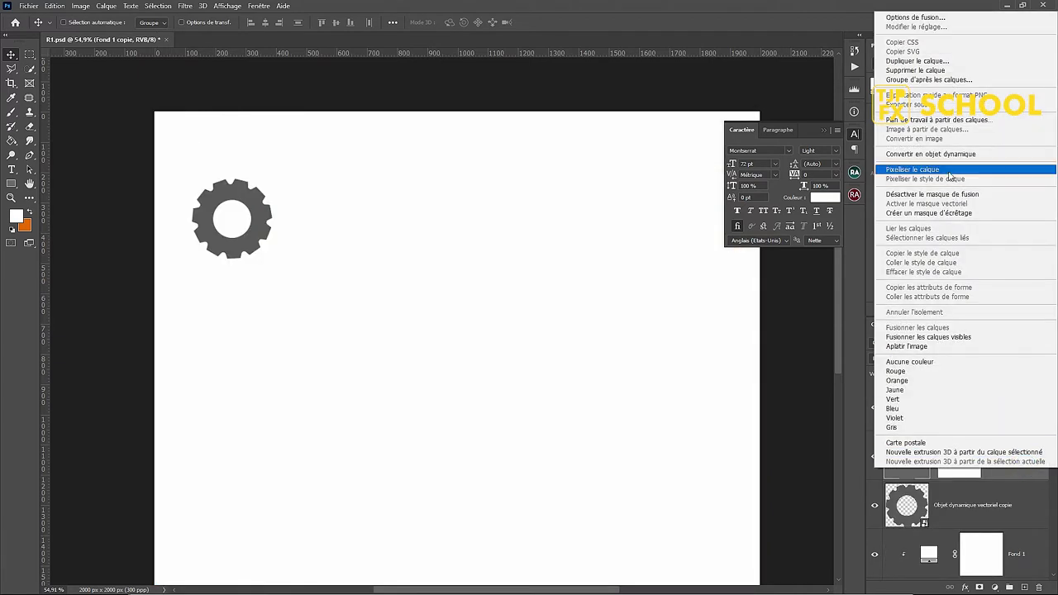
left_click(963, 213)
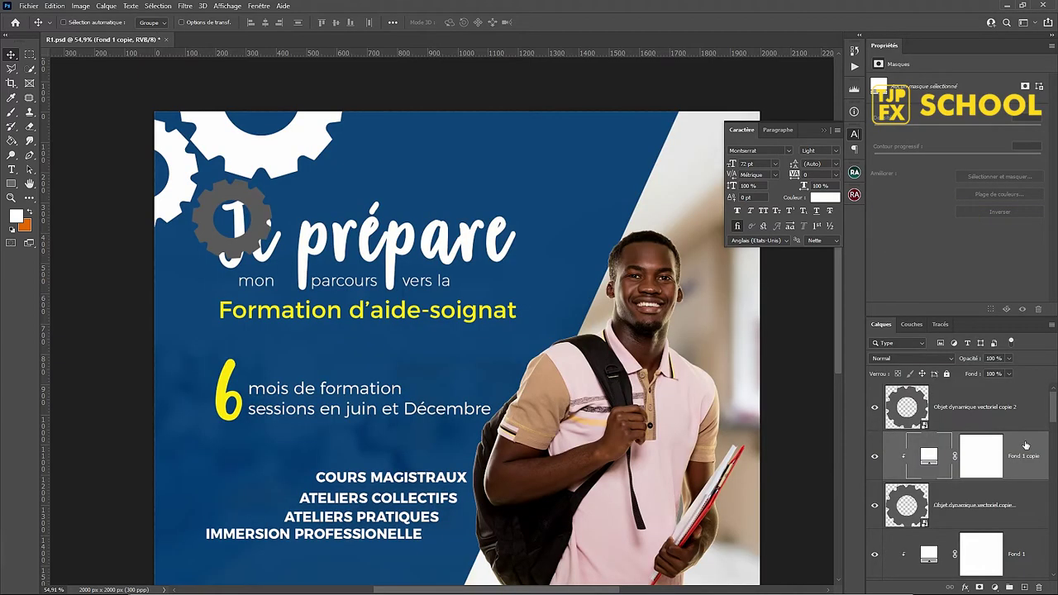
Step: Clip a third fill copy to the third gear and colour it yellow sampled from the 6
left_click_drag(1025, 446, 1021, 401)
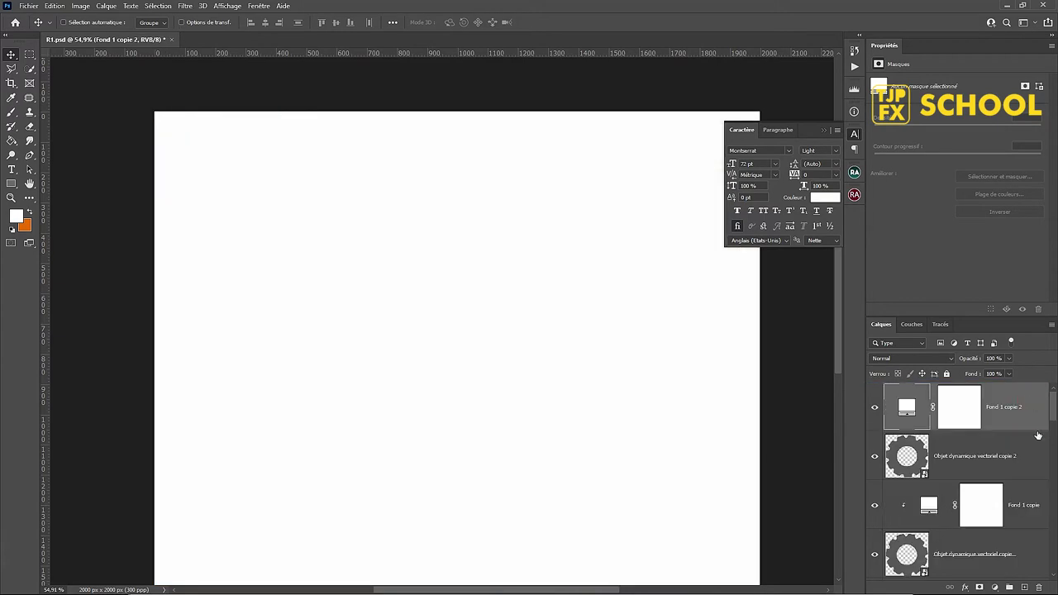
right_click(1039, 428)
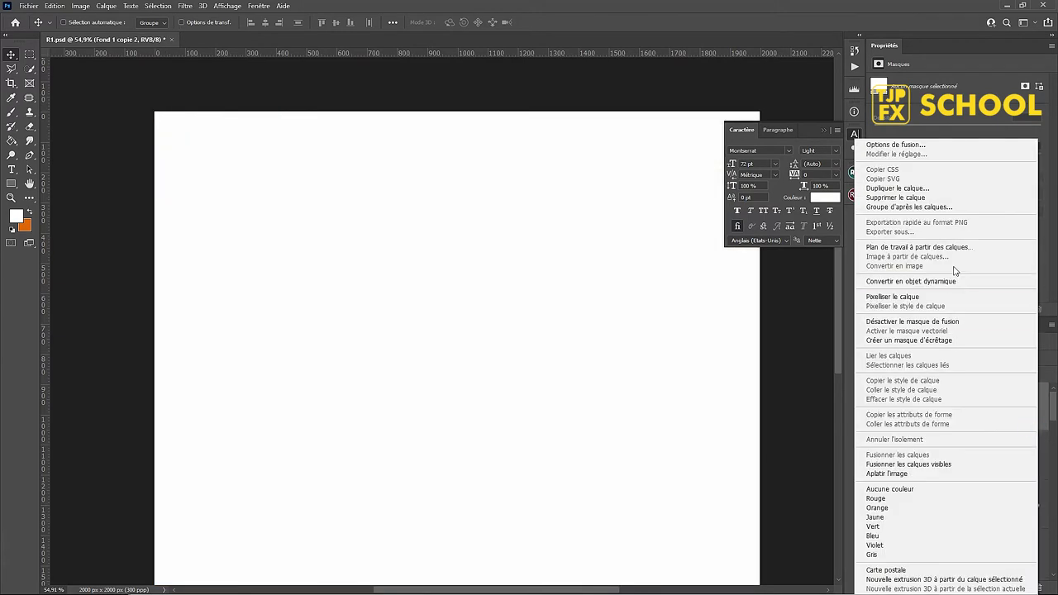
left_click(955, 340)
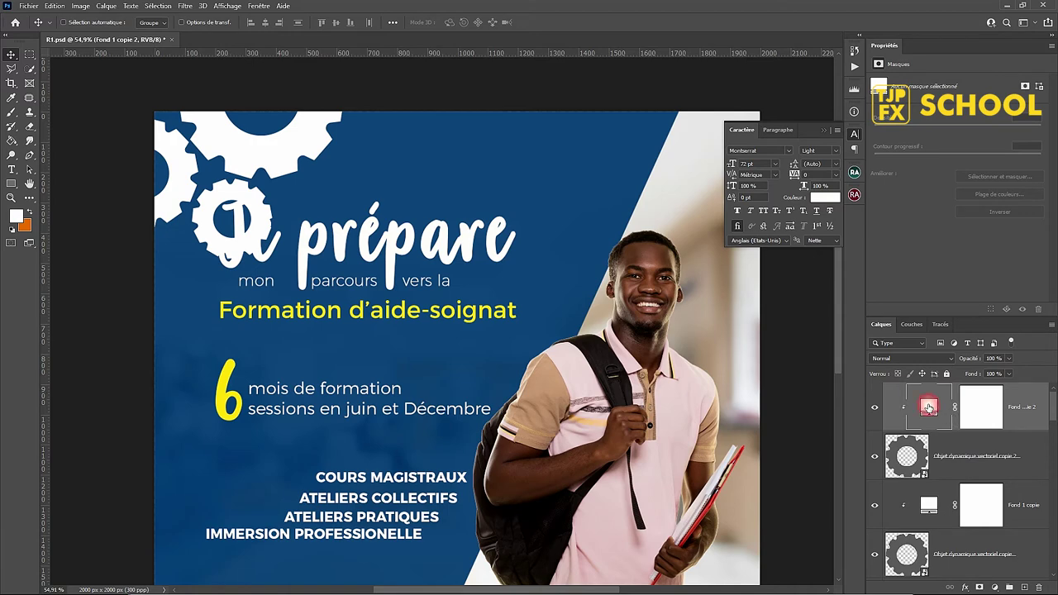
double_click(929, 407)
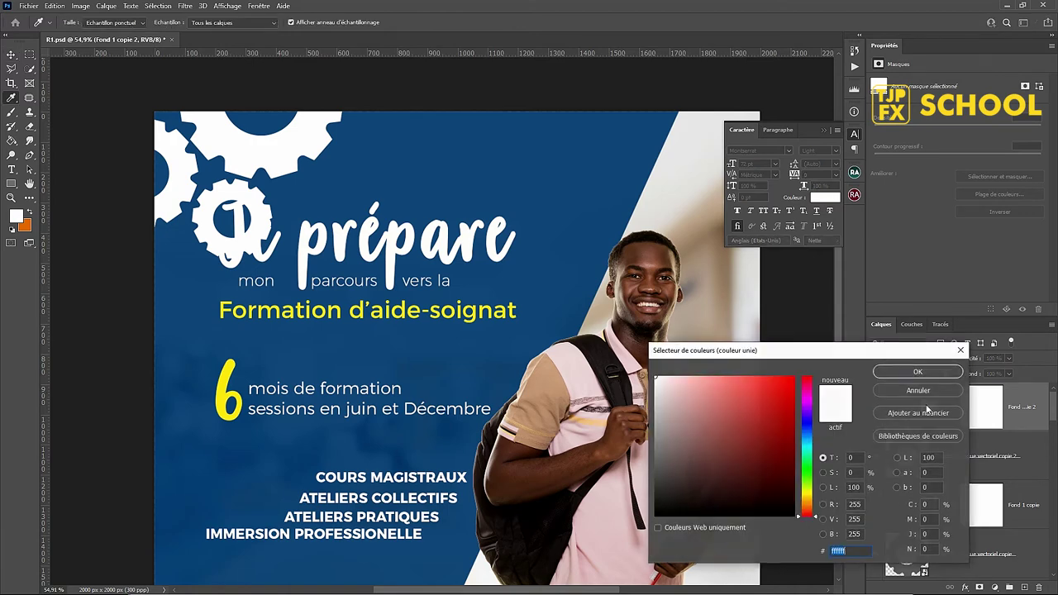
left_click(231, 370)
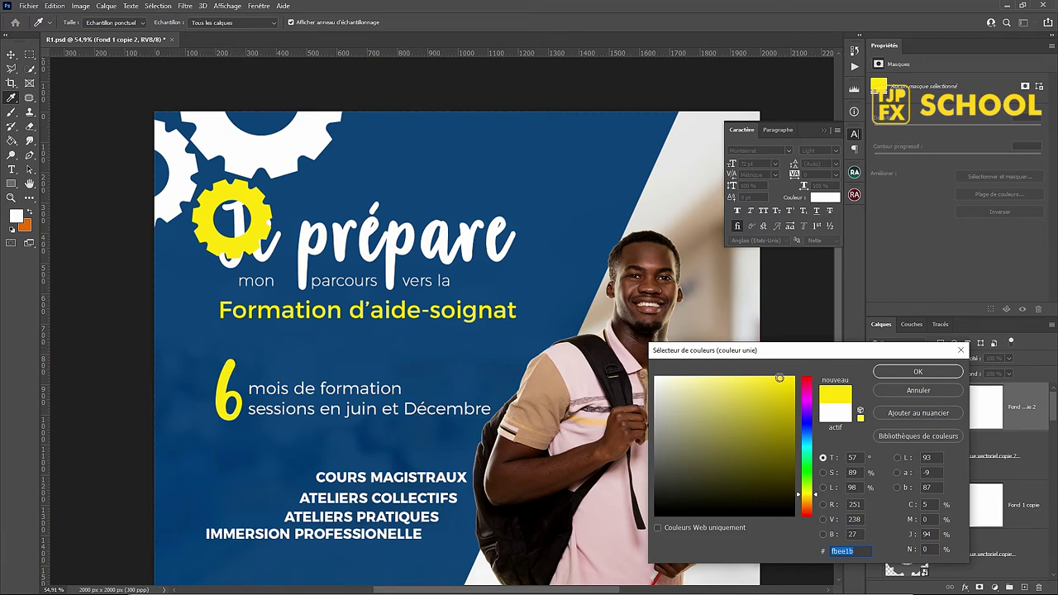
key("Return")
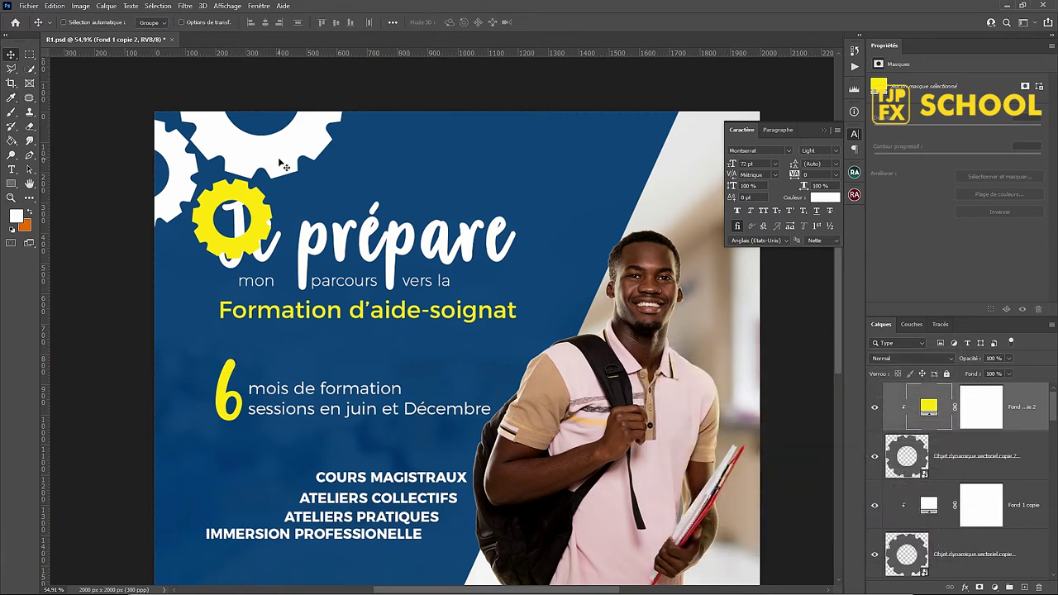
Step: Recolour the Fond 1 fill to orange-red (R255 G64 B20) for the large gear
left_click(283, 166)
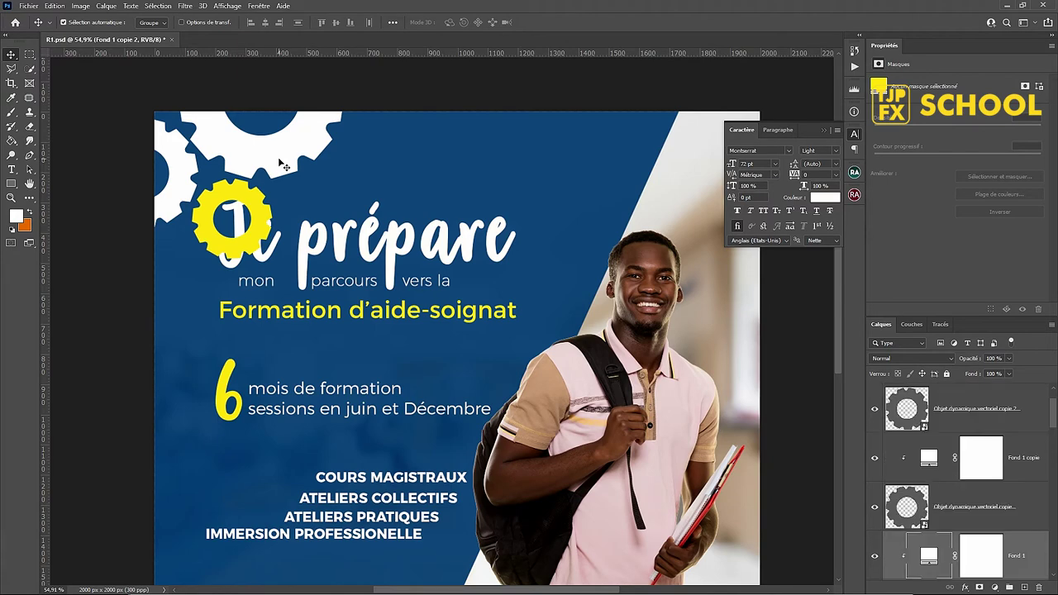
double_click(929, 558)
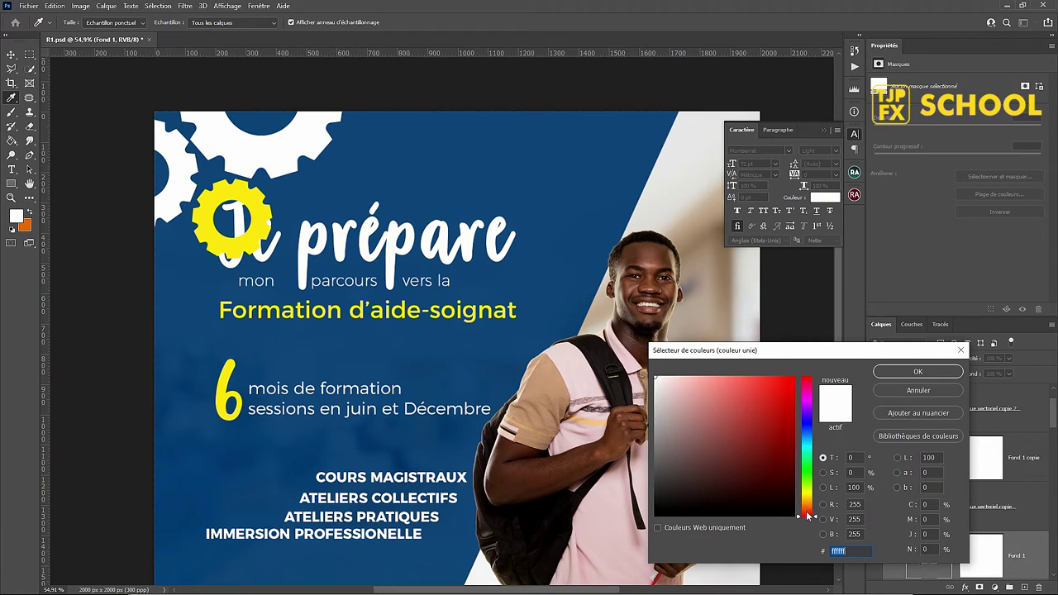
left_click_drag(808, 516, 809, 512)
left_click(785, 379)
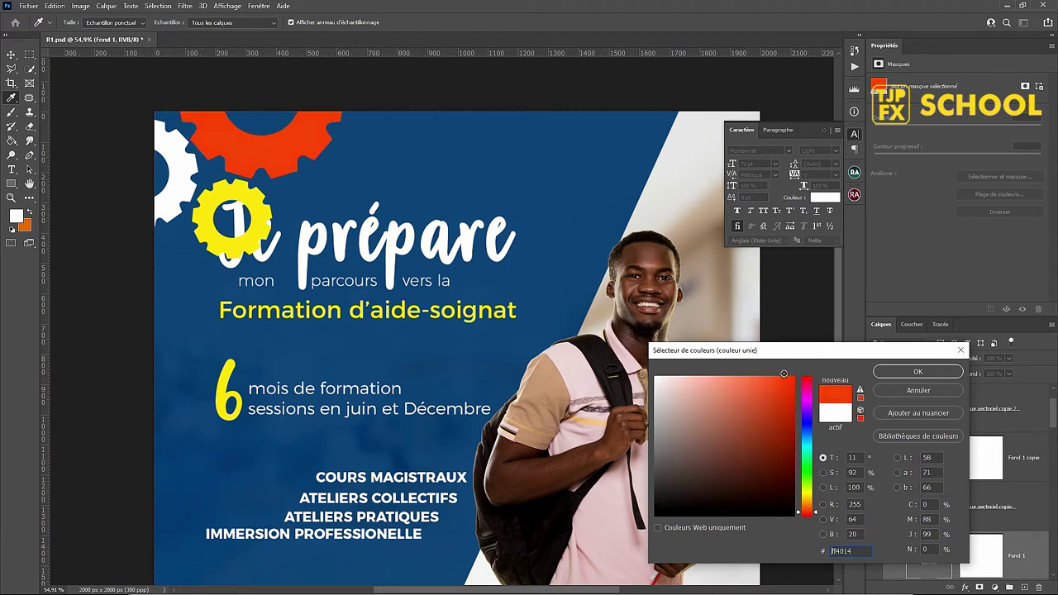
left_click(919, 372)
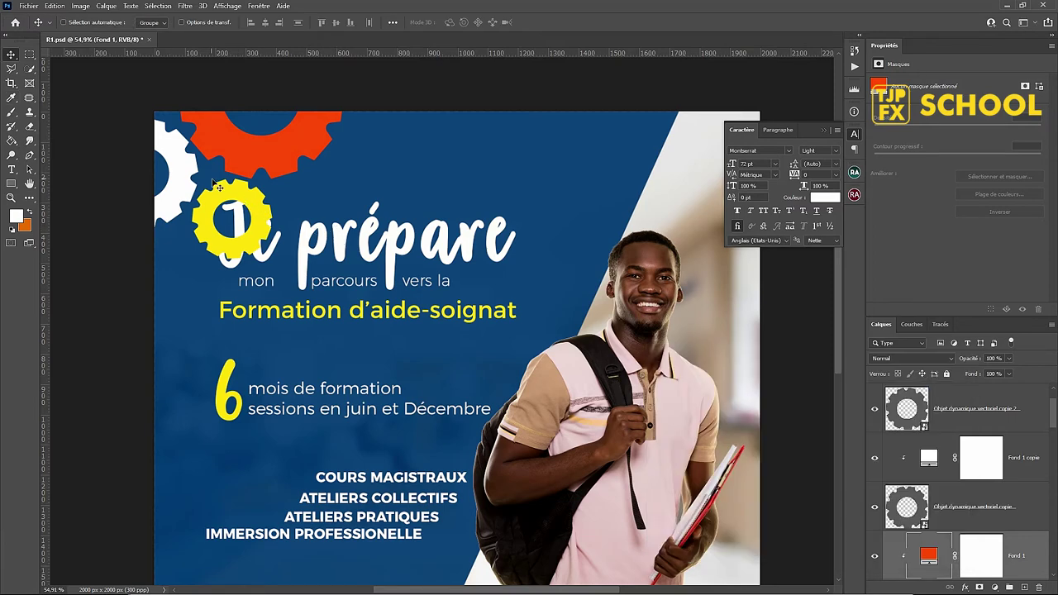
Step: Leave the Fond 1 copie fill white, closing its colour picker unchanged
left_click(942, 457)
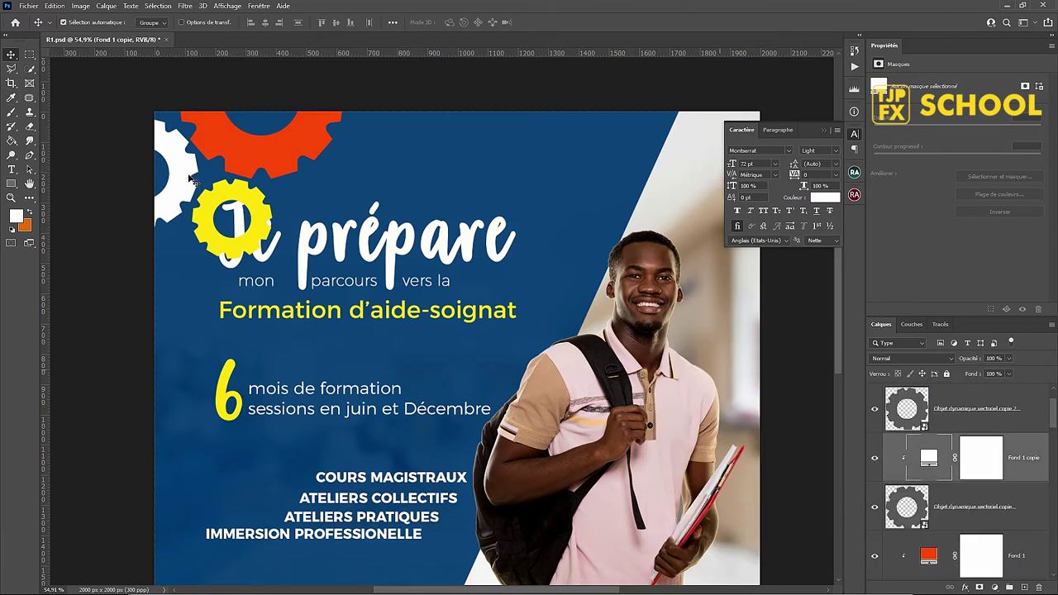
double_click(929, 458)
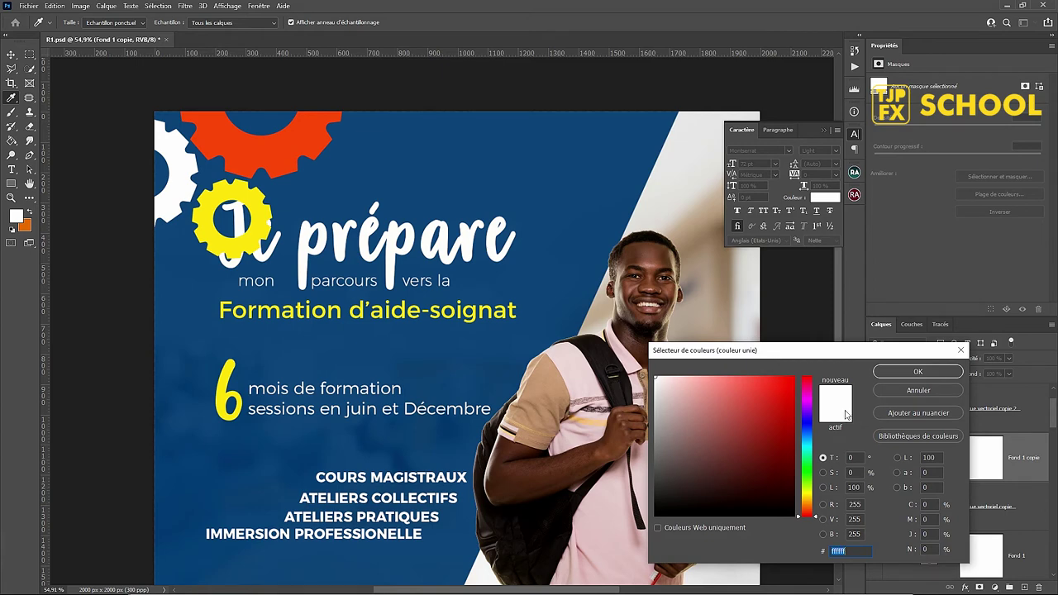
left_click(905, 392)
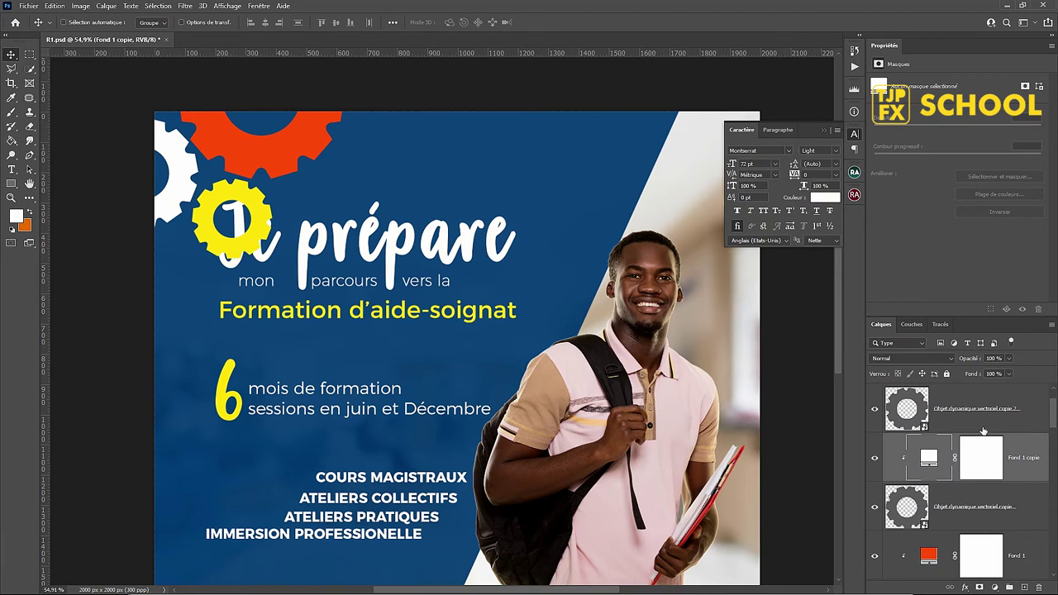
scroll(1028, 527, "down", 1)
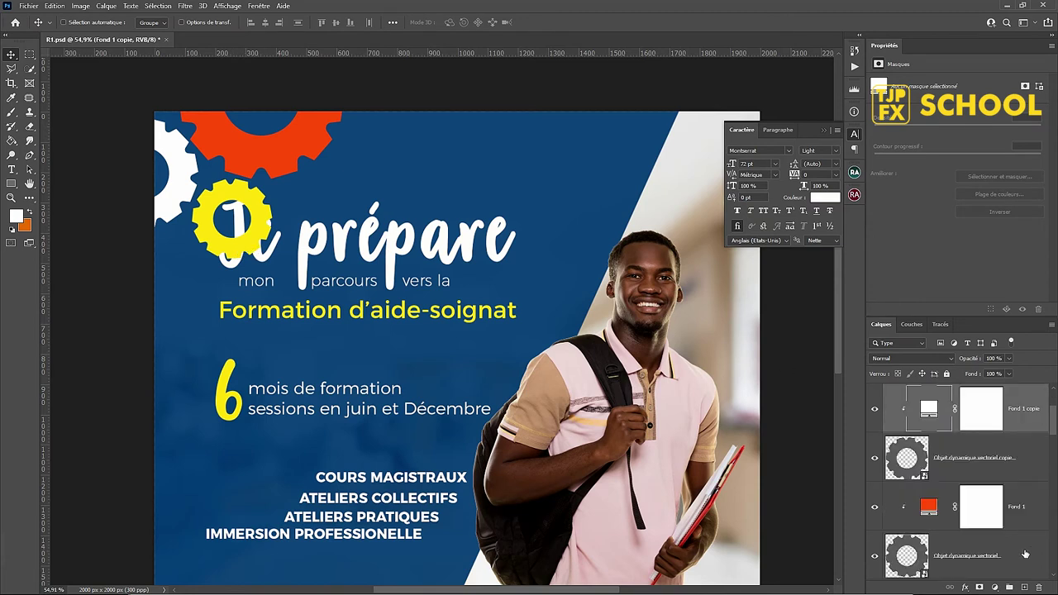
Step: Group all gear and fill layers into Groupe 1
left_click(1024, 554)
scroll(1031, 538, "down", 1)
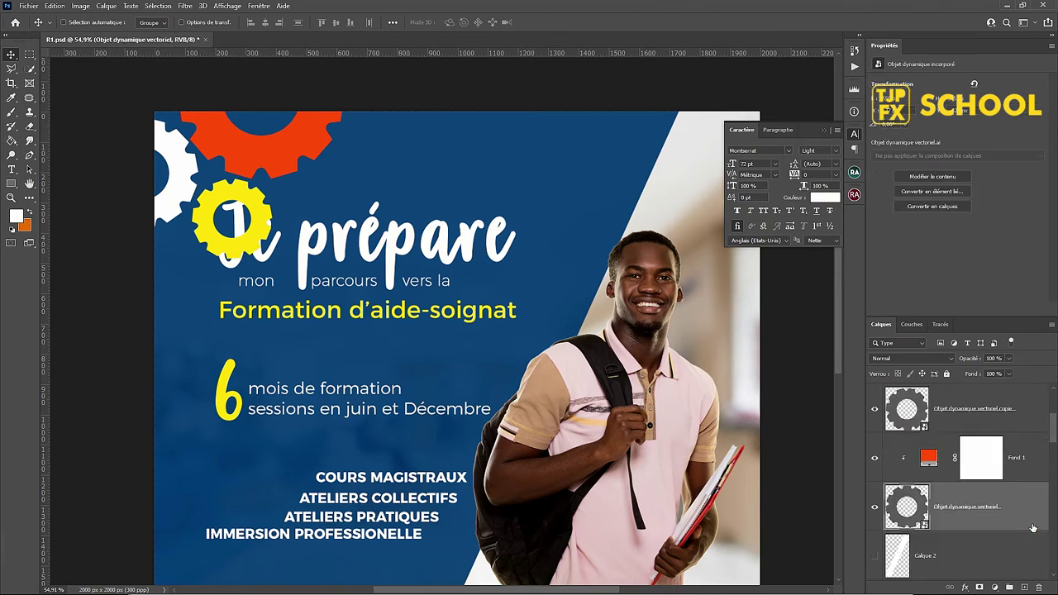
scroll(1033, 527, "up", 3)
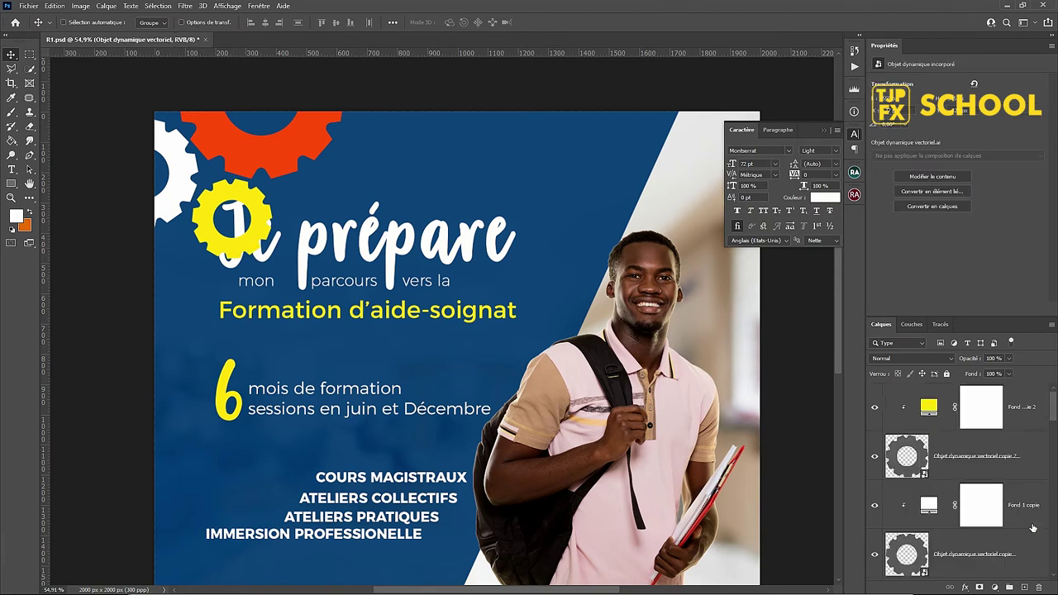
left_click(1029, 406, "shift")
left_click_drag(1005, 560, 1009, 587)
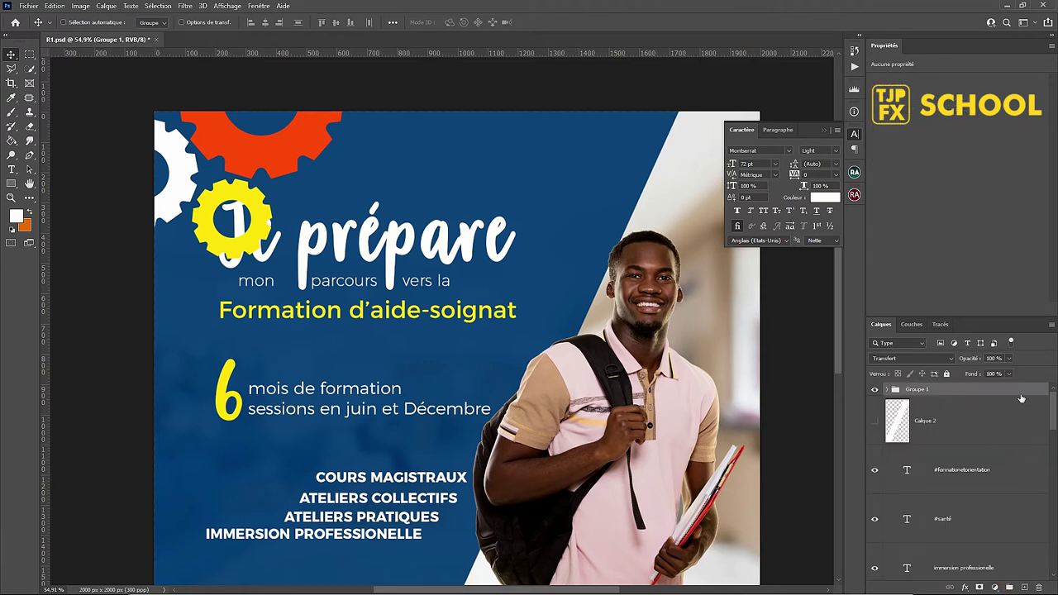
Step: Scale the gear group and position it at the top-left beside the headline
left_click(194, 23)
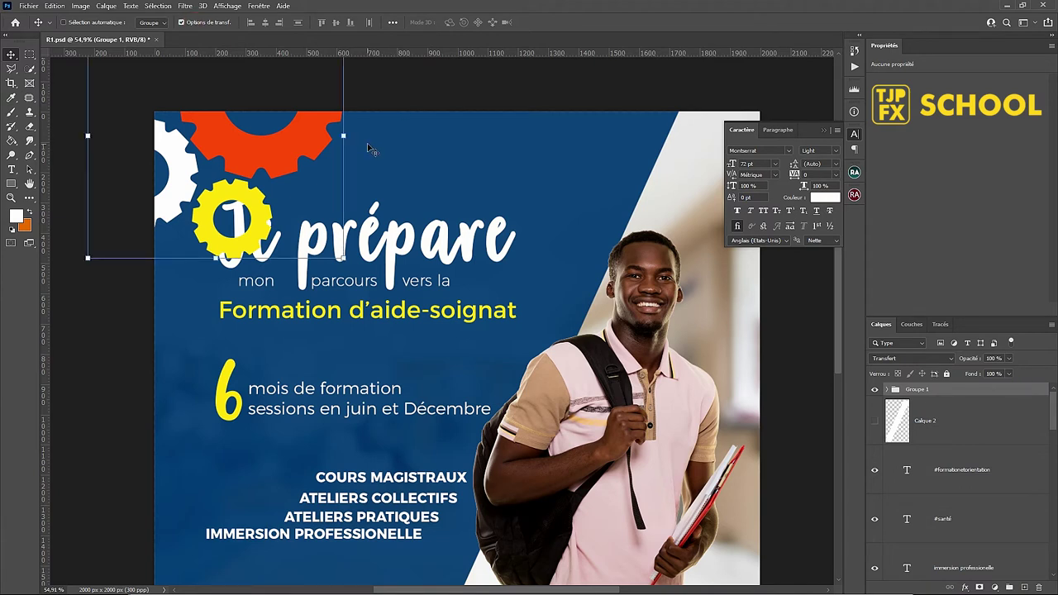
left_click_drag(343, 136, 241, 135)
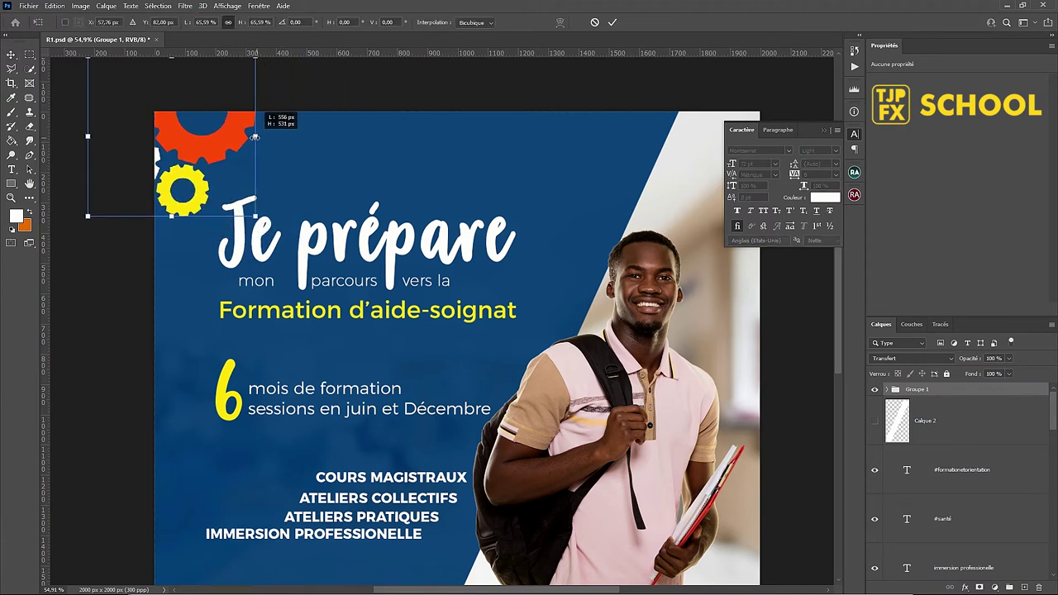
mouse_move(241, 134)
left_mouse_down()
mouse_move(216, 184)
mouse_move(226, 183)
left_mouse_up()
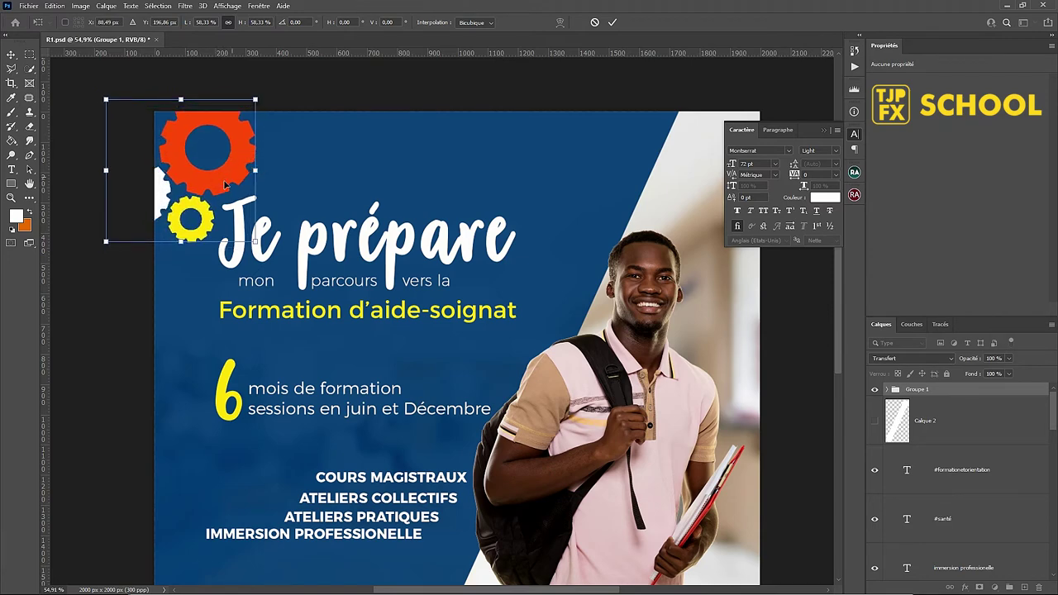
key("Return")
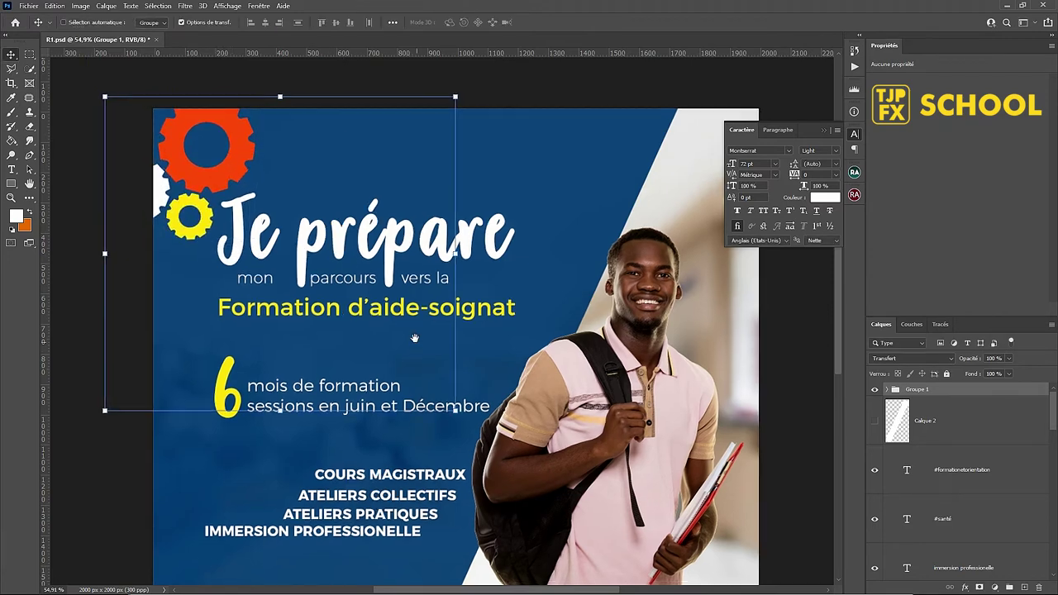
scroll(416, 330, "down", 1)
scroll(414, 279, "down", 3)
scroll(413, 279, "up", 1)
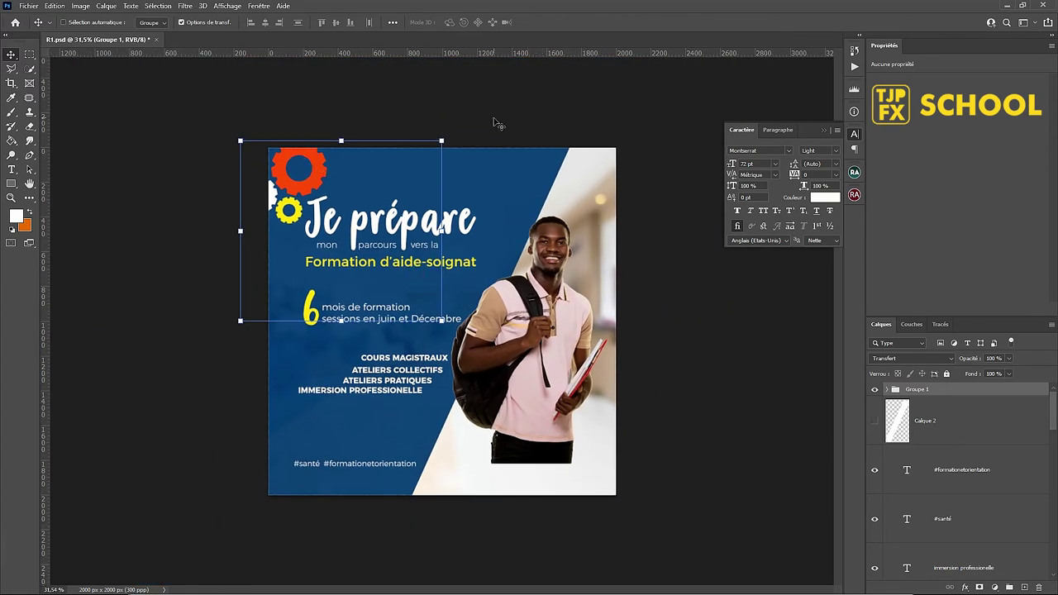
Step: Link the Je prépare, mon and parcours headline layers and move them up and right
left_click(200, 23)
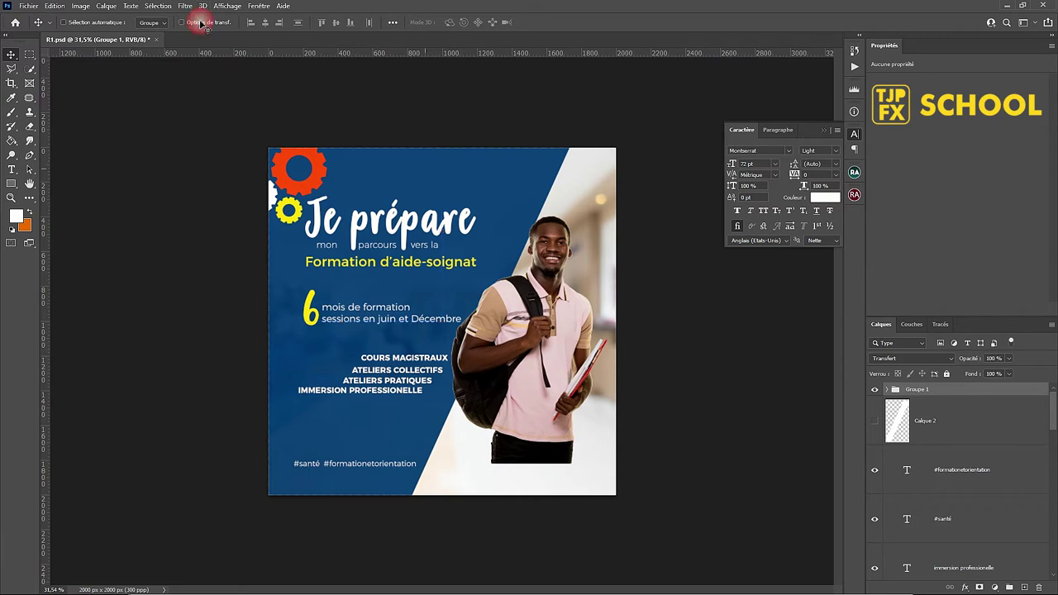
left_click(455, 228, "ctrl")
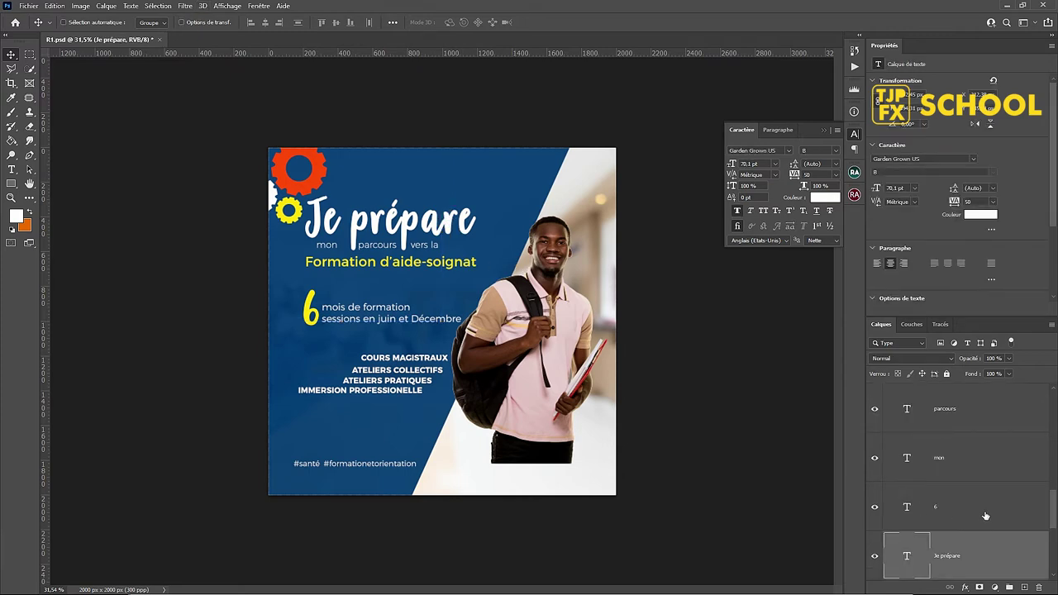
scroll(989, 515, "down", 1)
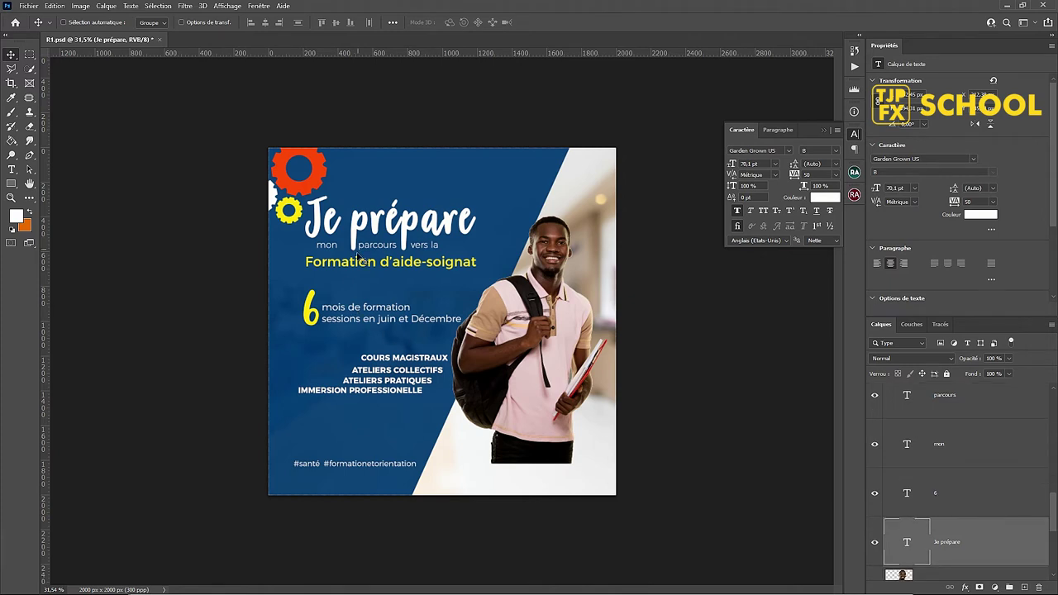
left_click(385, 251, "shift")
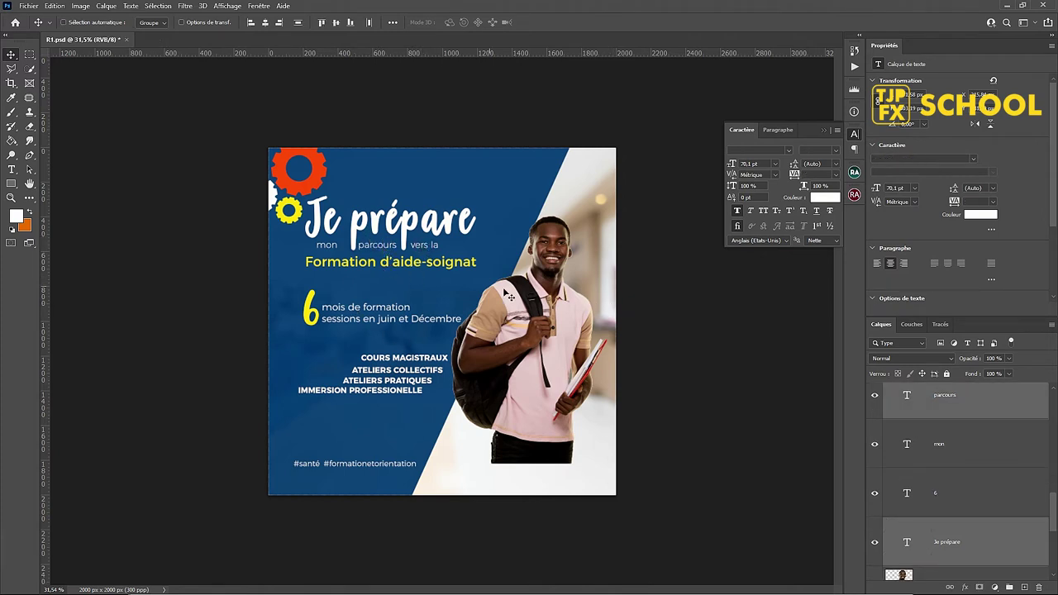
left_click(336, 246, "shift")
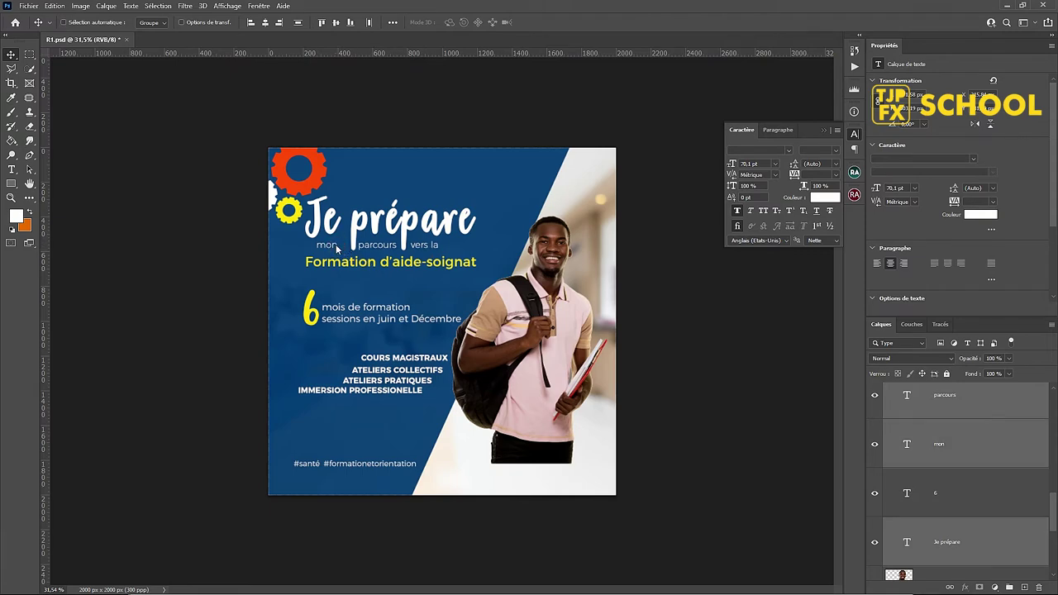
left_click_drag(438, 240, 436, 232)
scroll(996, 405, "up", 1)
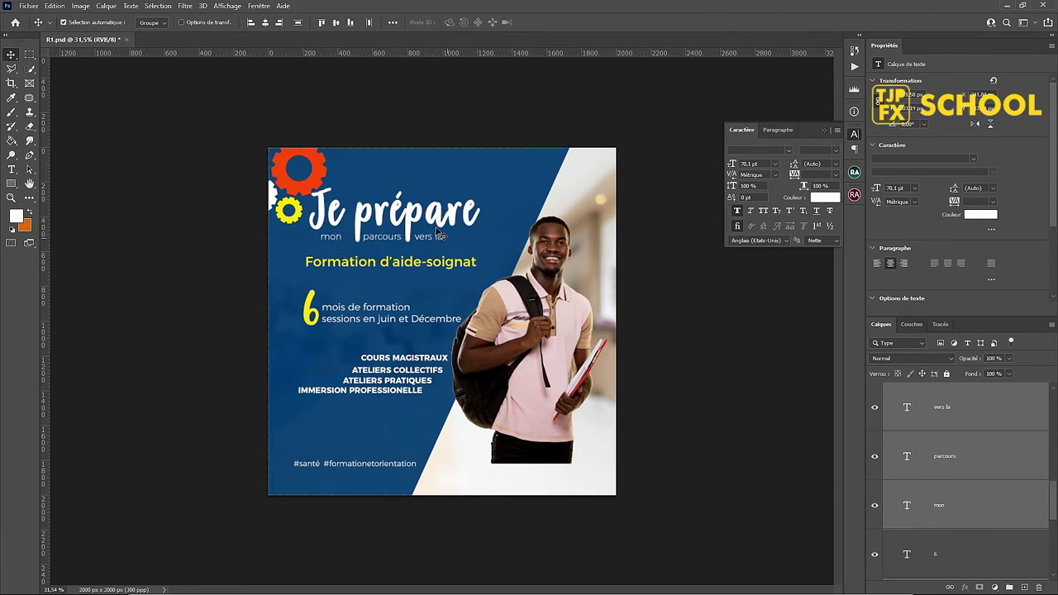
key("ctrl+z")
right_click(1013, 415)
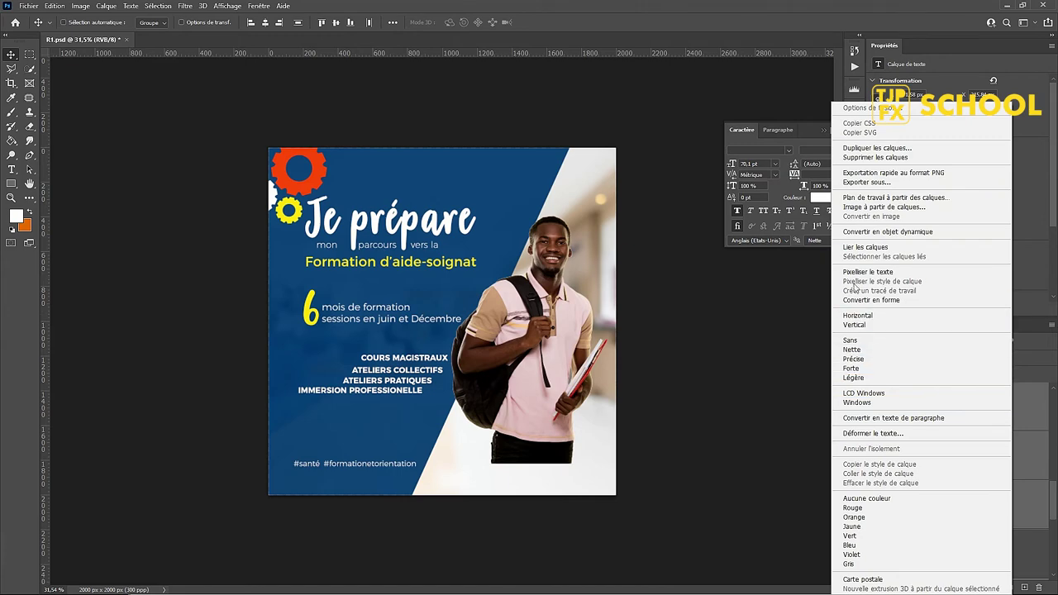
left_click(901, 250)
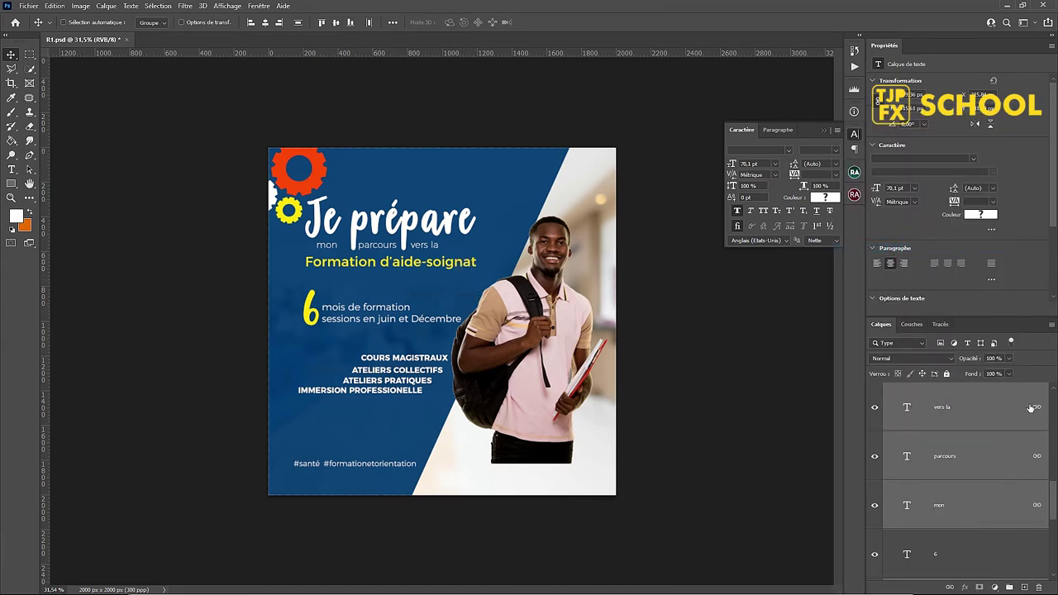
right_click(1004, 400)
left_click(901, 251)
left_click_drag(425, 238, 446, 216)
Step: Raise the yellow 6 with its course-length text and link the two layers
left_click(313, 306)
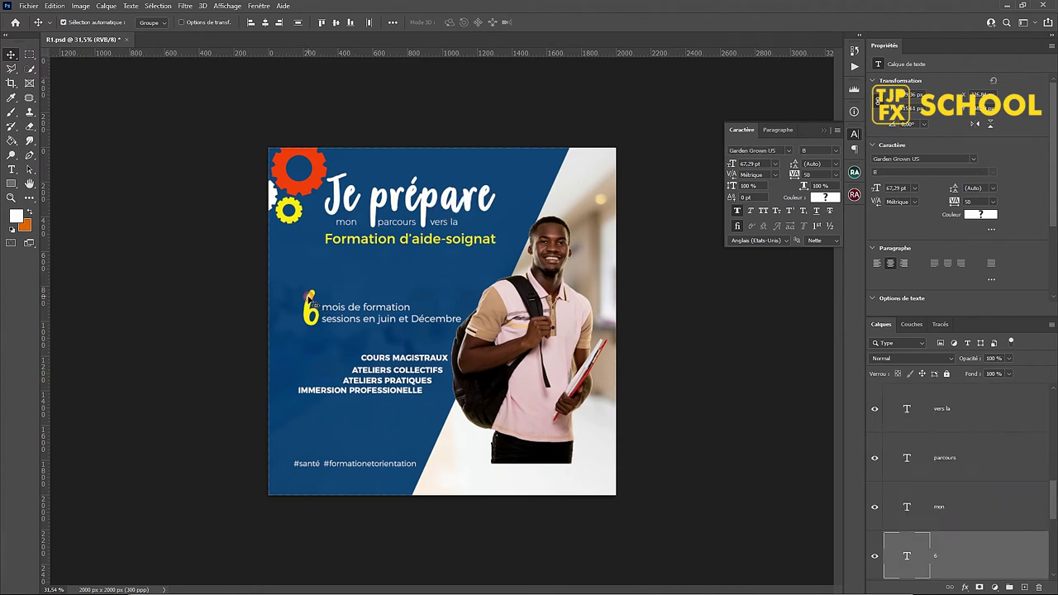
left_click(401, 312, "shift")
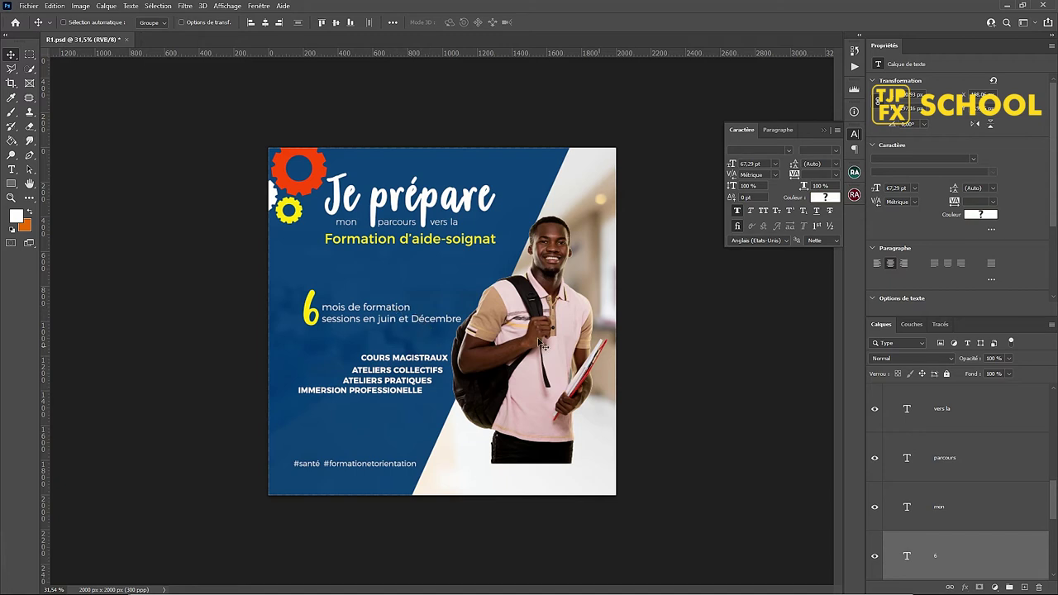
left_click_drag(391, 325, 389, 300)
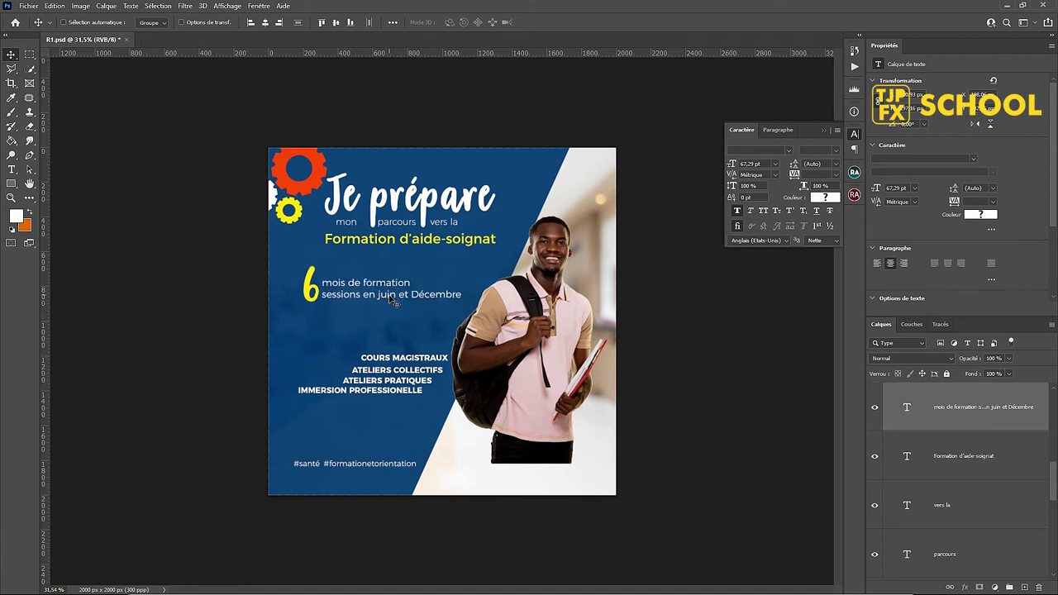
right_click(1033, 409)
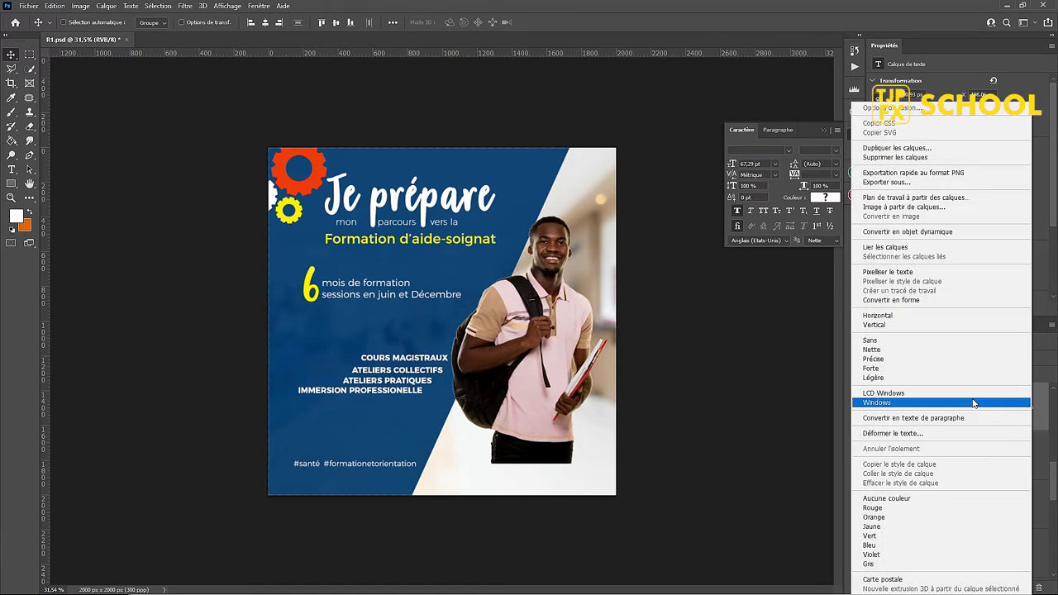
left_click(904, 248)
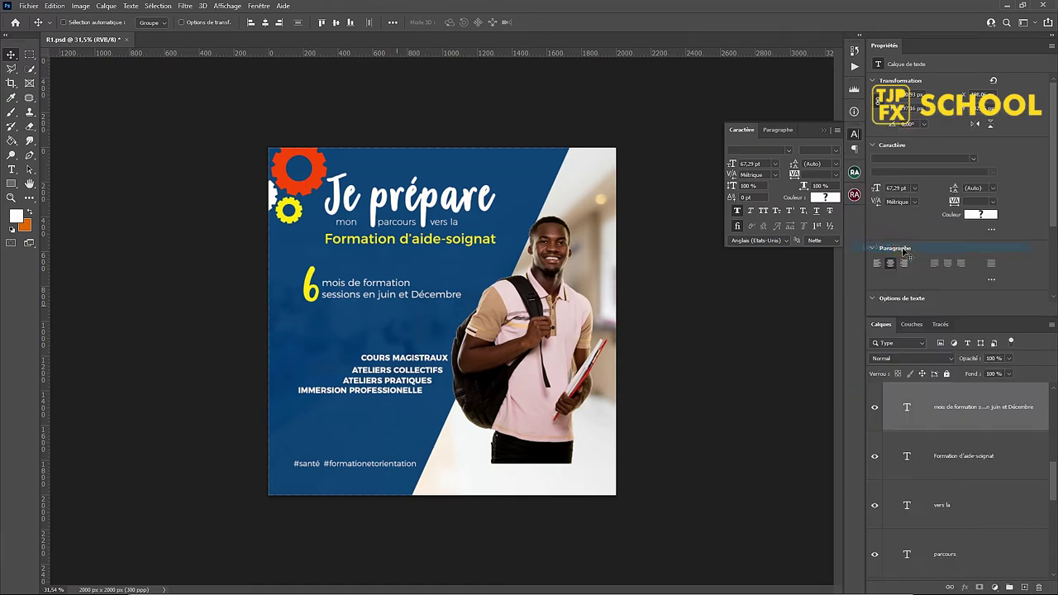
Step: Align and evenly distribute the four course-list text layers
left_click(417, 365, "ctrl")
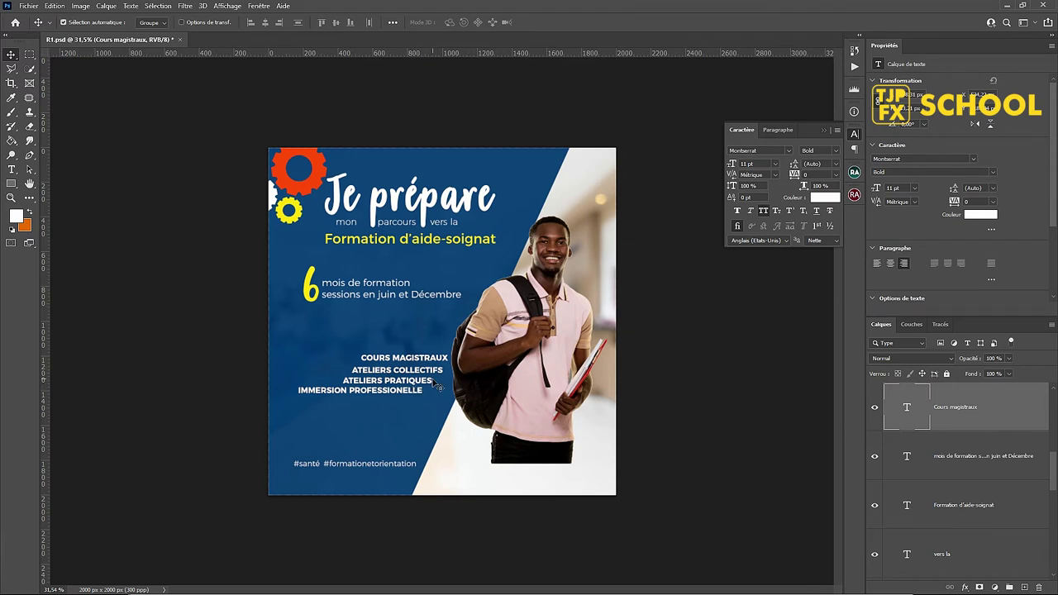
left_click(435, 382, "shift")
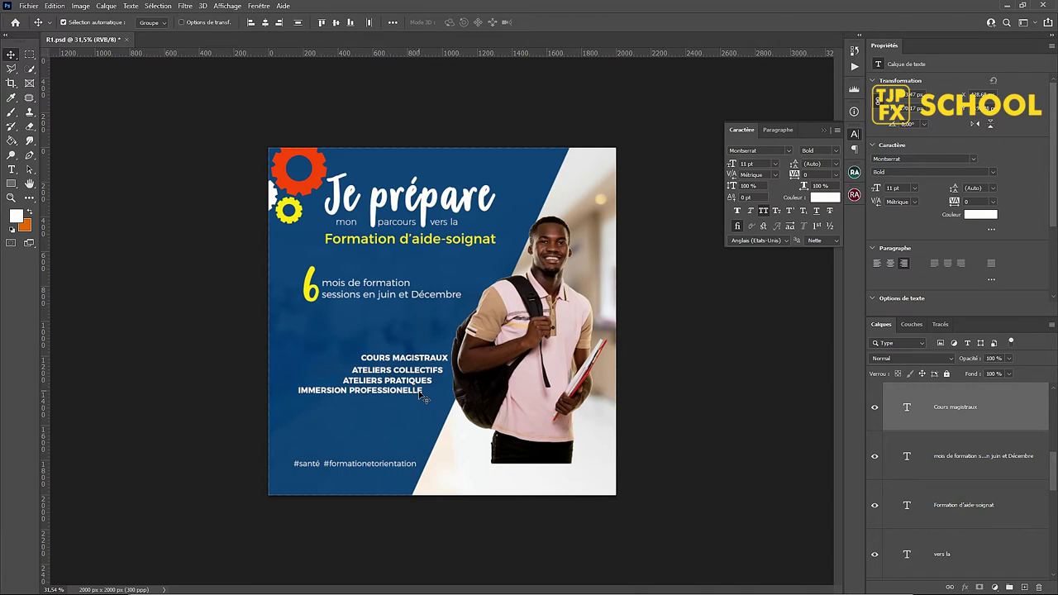
left_click(369, 24)
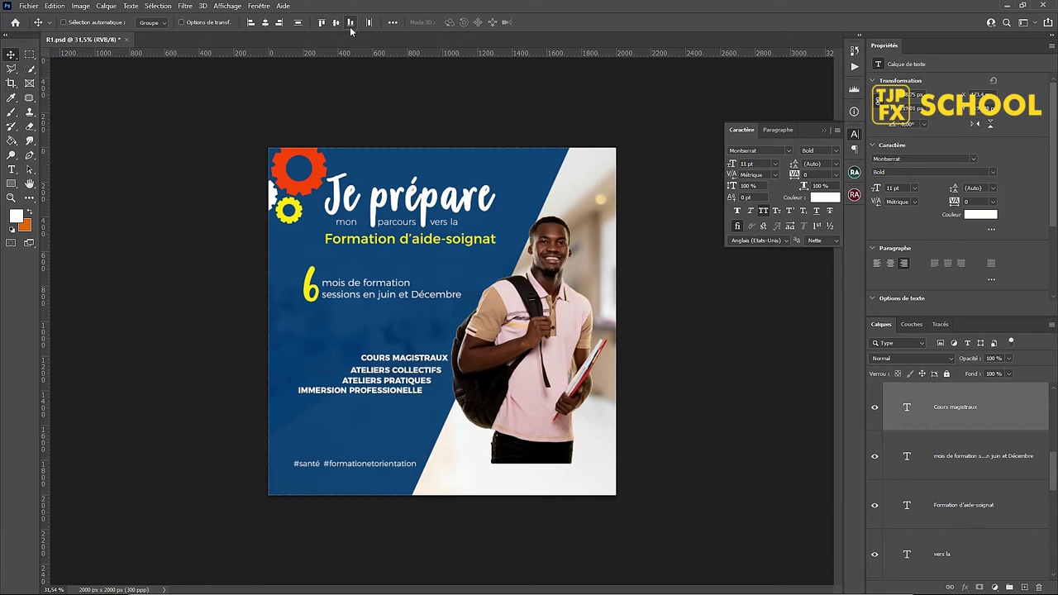
left_click(298, 23)
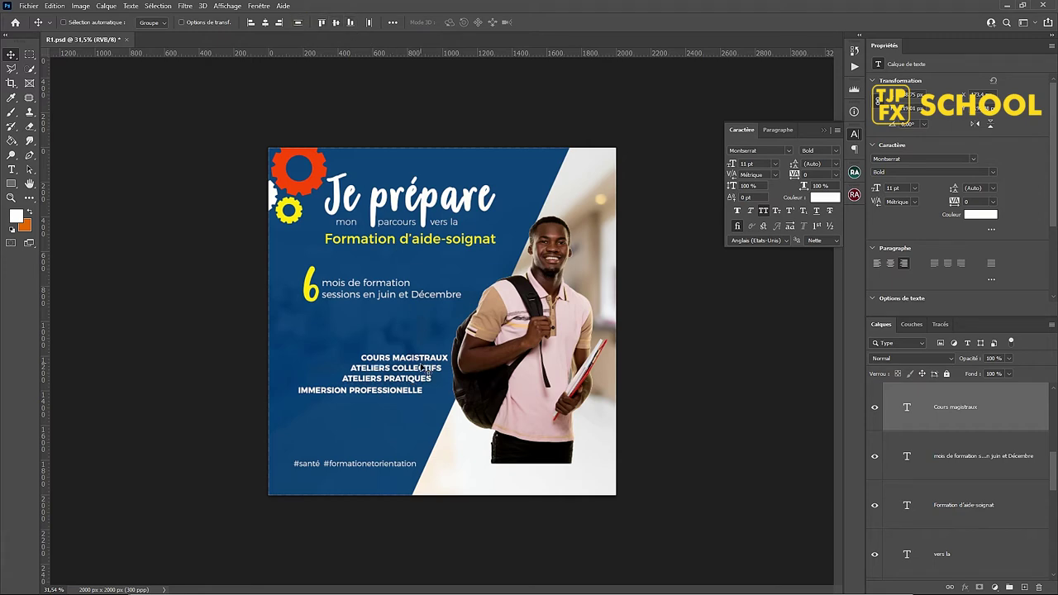
Step: Enlarge the course-list block to about 107% (11.74 pt)
scroll(424, 366, "up", 2)
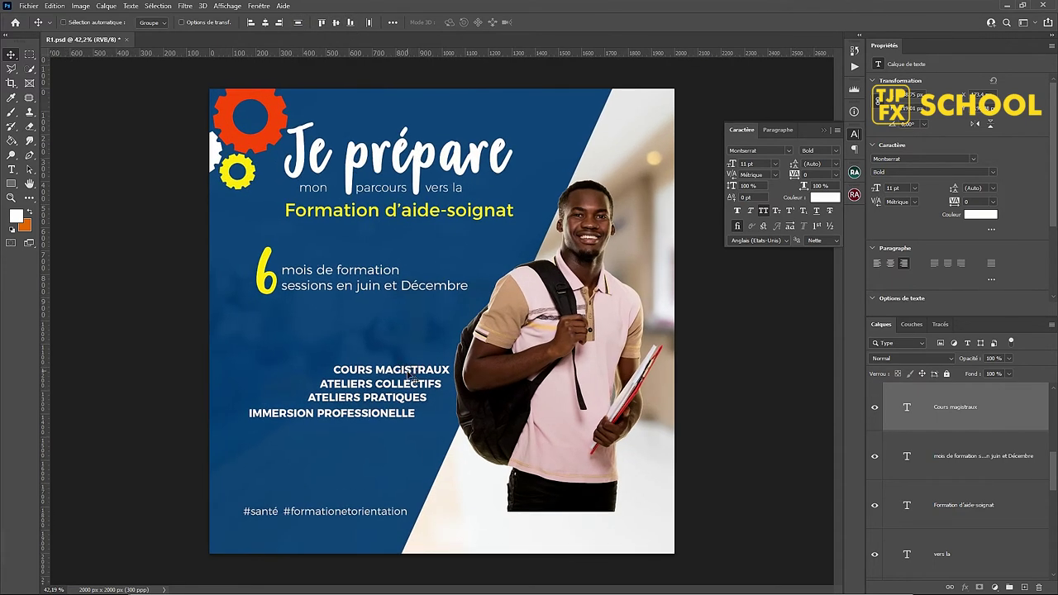
key("ctrl+t")
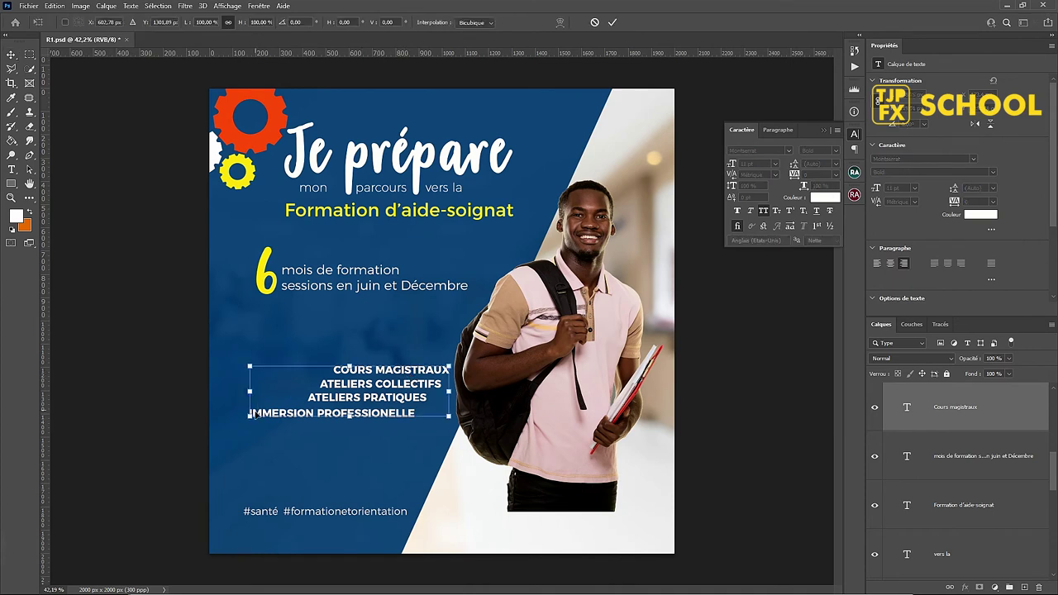
left_click_drag(249, 417, 235, 419)
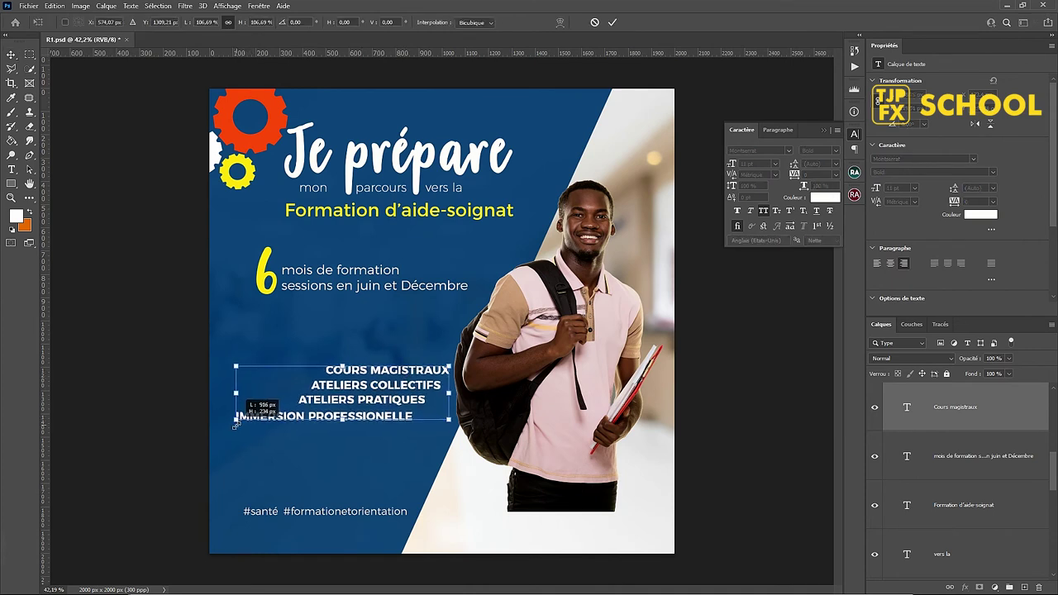
key("Return")
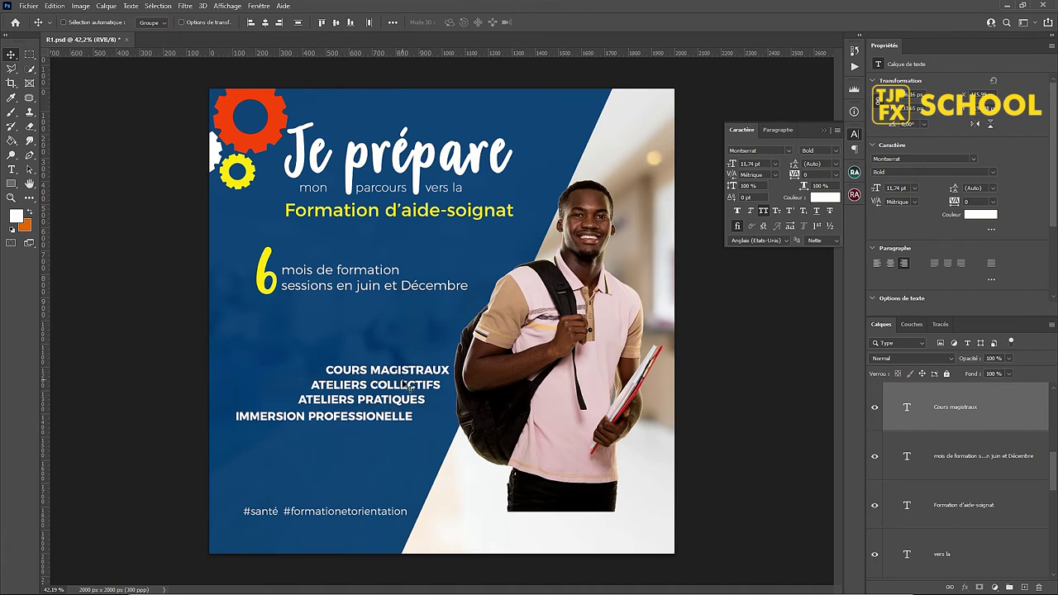
scroll(408, 386, "up", 3)
scroll(408, 386, "up", 2)
scroll(423, 343, "down", 1)
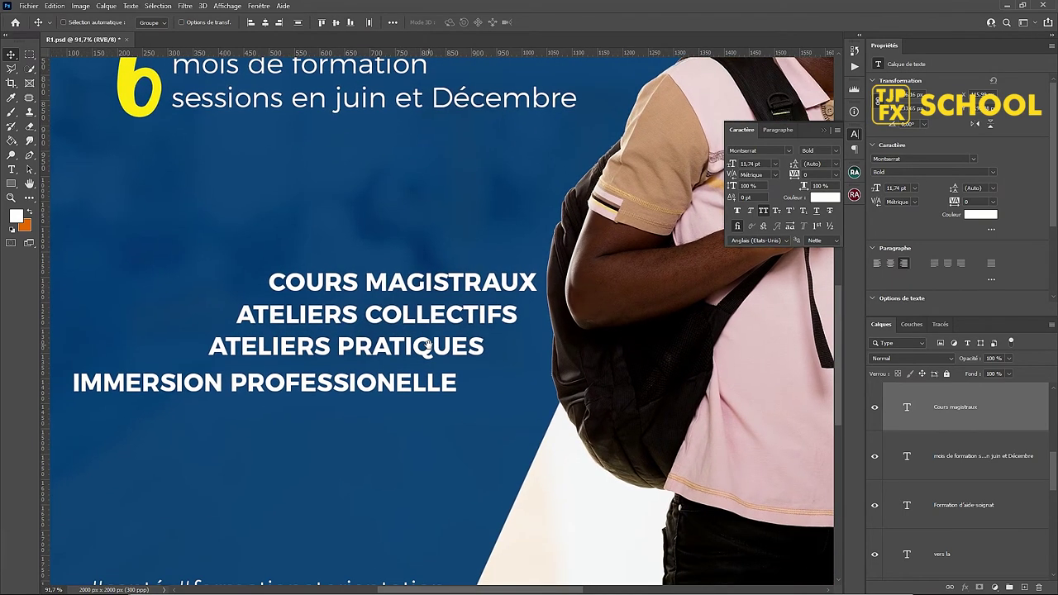
Step: Shift the IMMERSION PROFESSIONELLE and ATELIERS PRATIQUES lines slightly right and save the poster
left_click(438, 411)
left_click(455, 387)
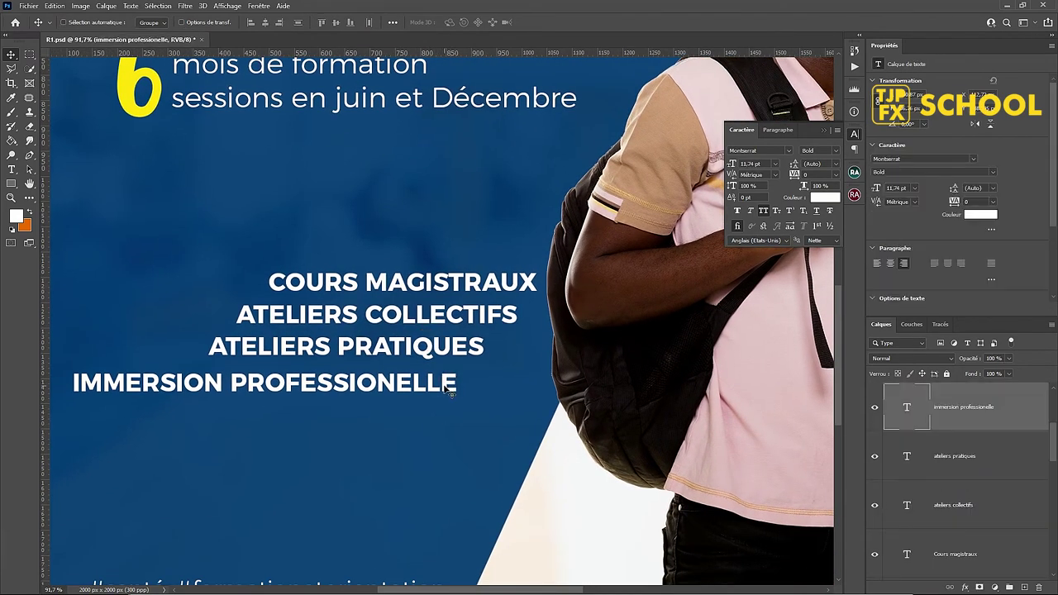
left_click_drag(447, 388, 474, 389)
left_click(477, 351)
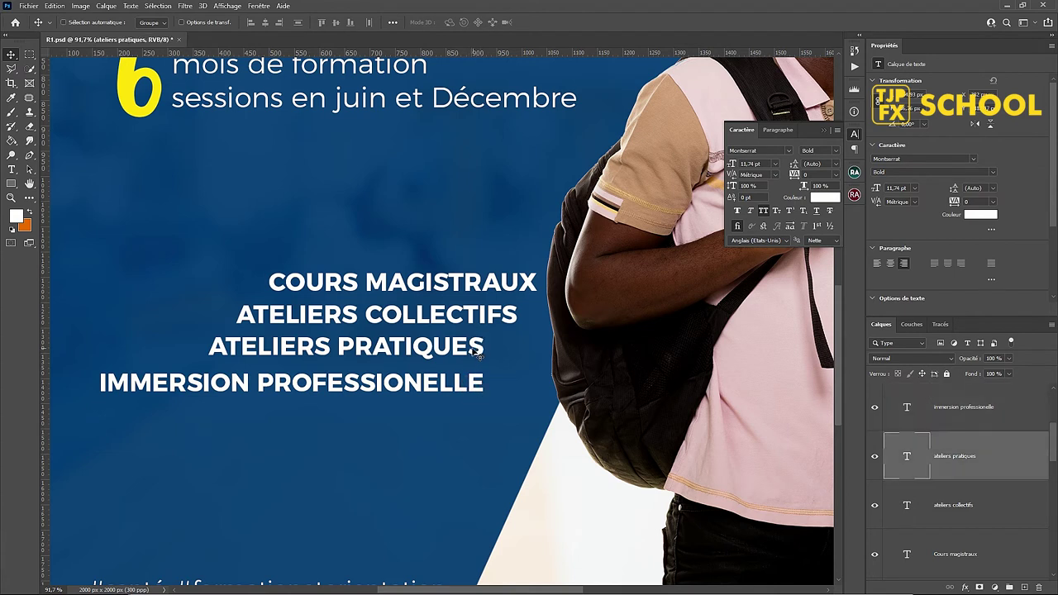
mouse_move(477, 350)
left_mouse_down()
mouse_move(491, 351)
mouse_move(515, 316)
left_mouse_up()
double_click(496, 353)
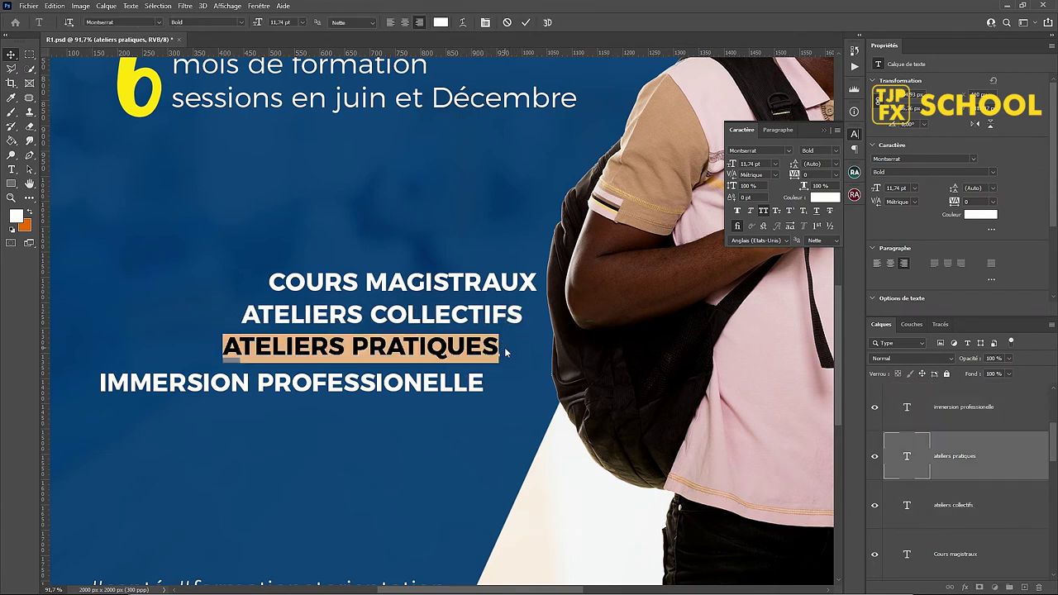
left_click(508, 353)
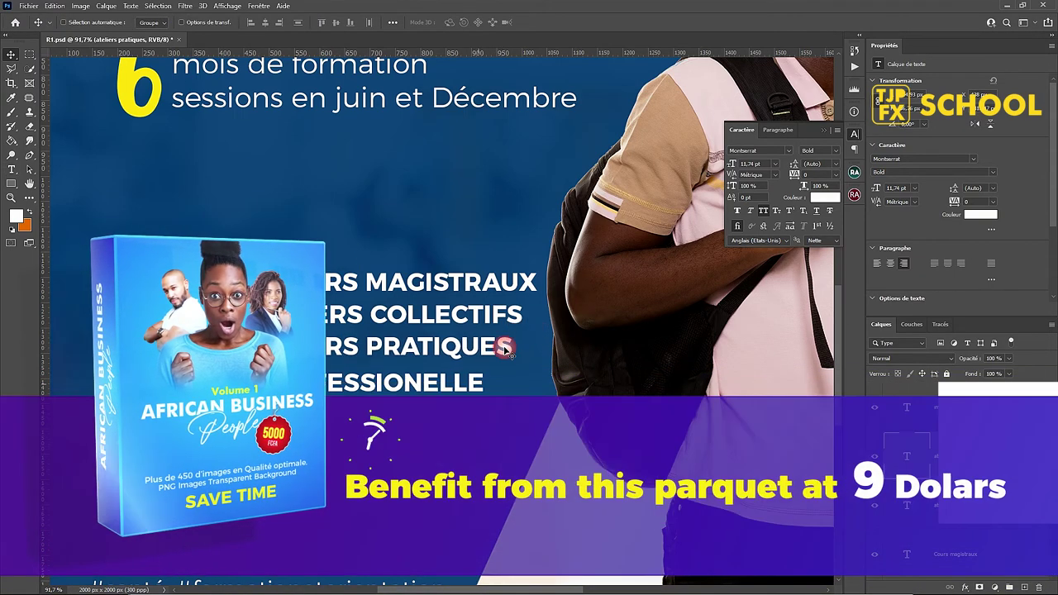
left_click_drag(472, 385, 487, 390)
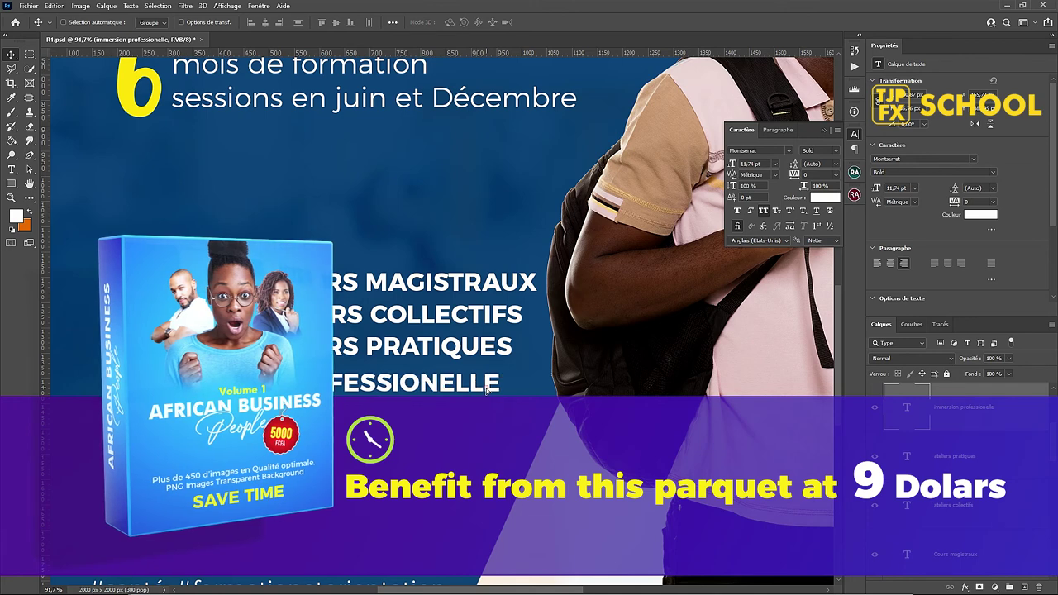
scroll(488, 390, "down", 3, "alt")
key("ctrl+s")
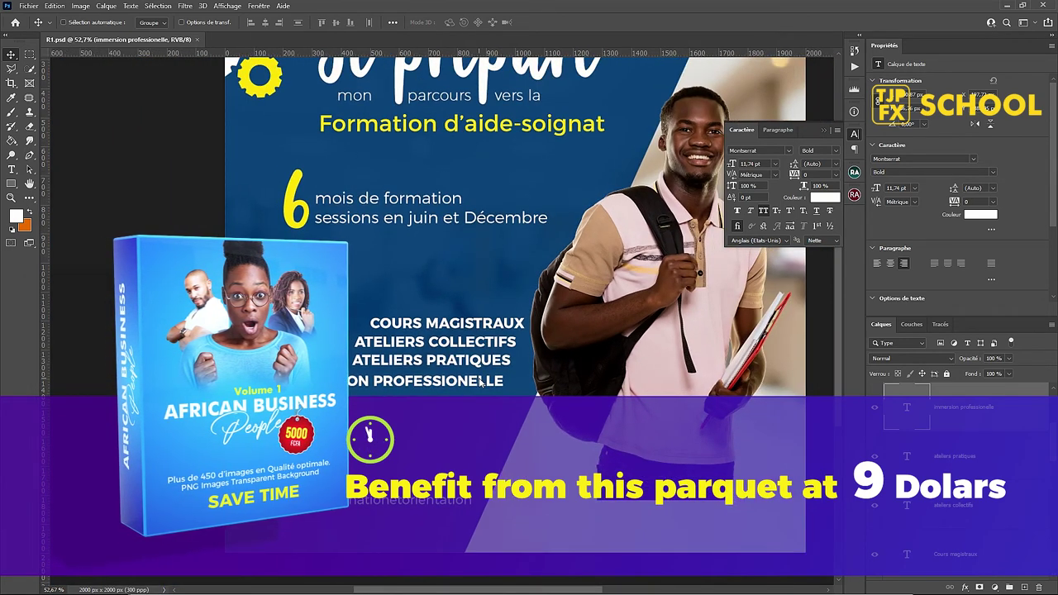
Step: Link the #formationetorientation and #santé hashtag layers and raise them slightly
left_click(374, 506)
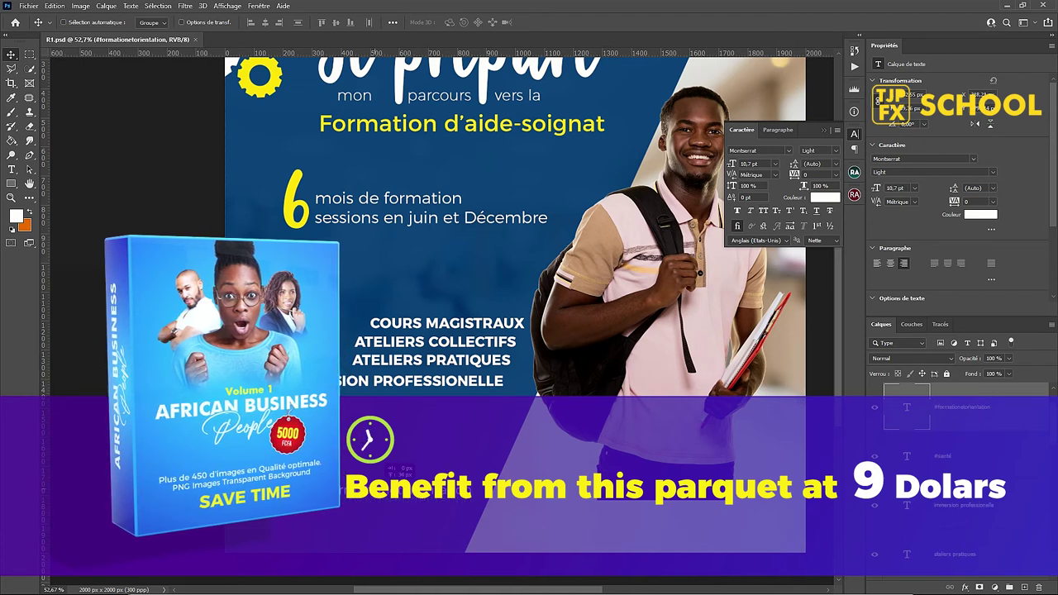
scroll(320, 330, "down", 3)
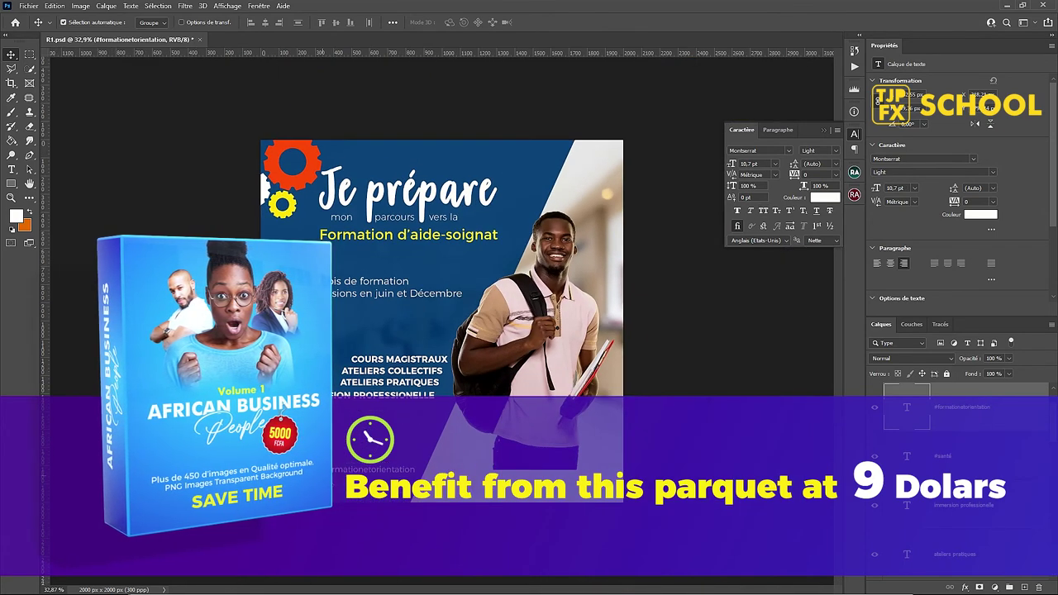
key("ctrl+alt+a")
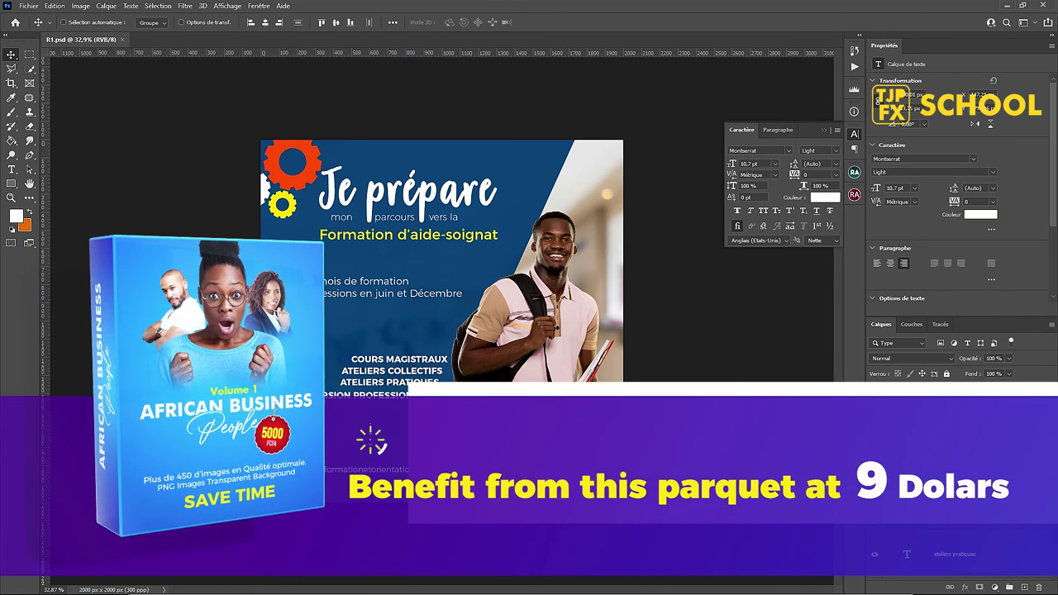
right_click(959, 407)
left_click(919, 248)
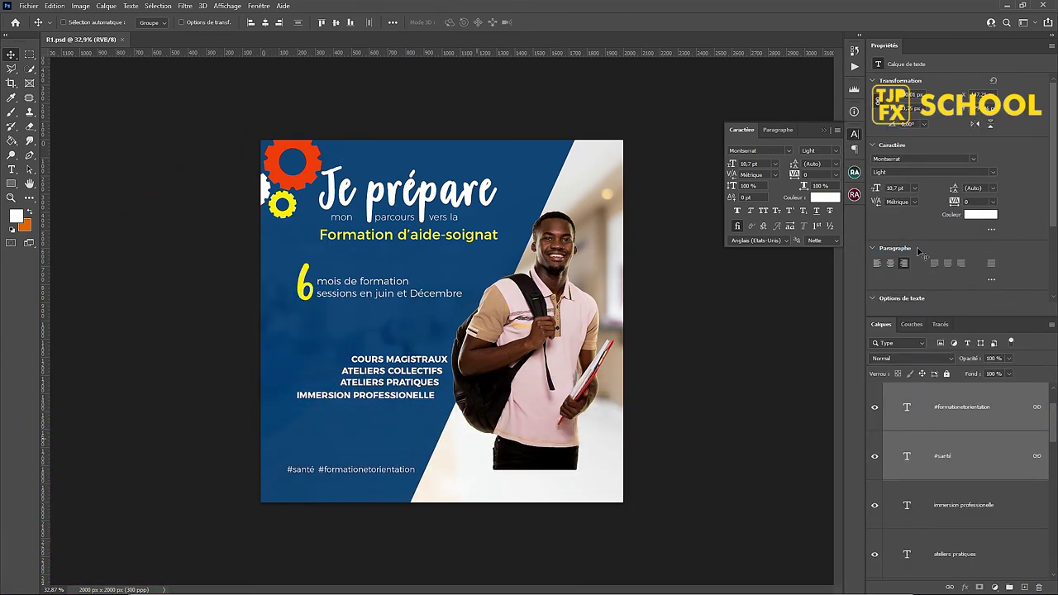
left_click_drag(376, 461, 377, 458)
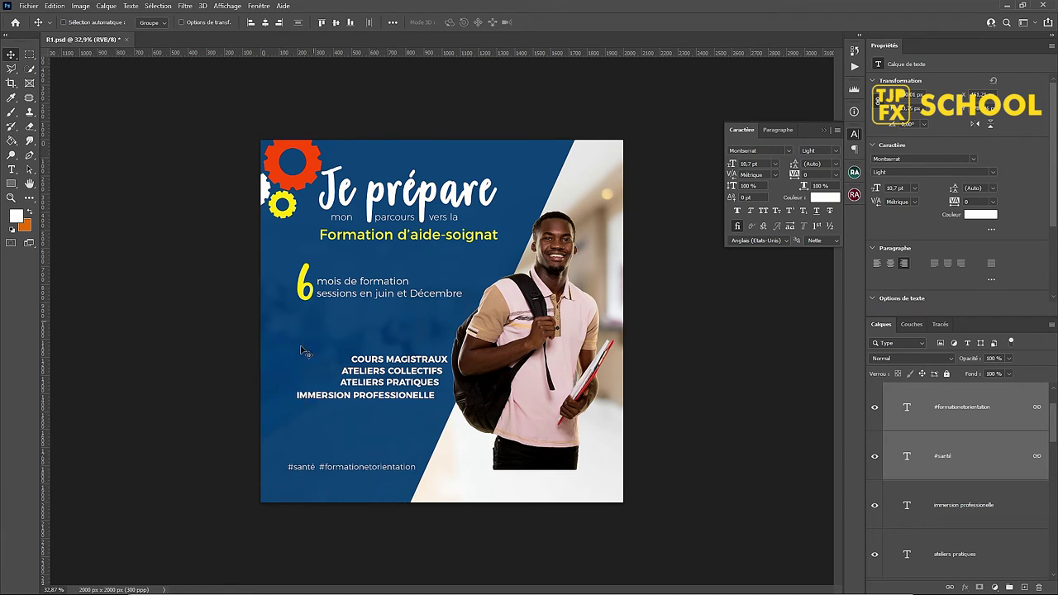
Step: Make a rectangular selection strip across the poster's bottom edge
key("m")
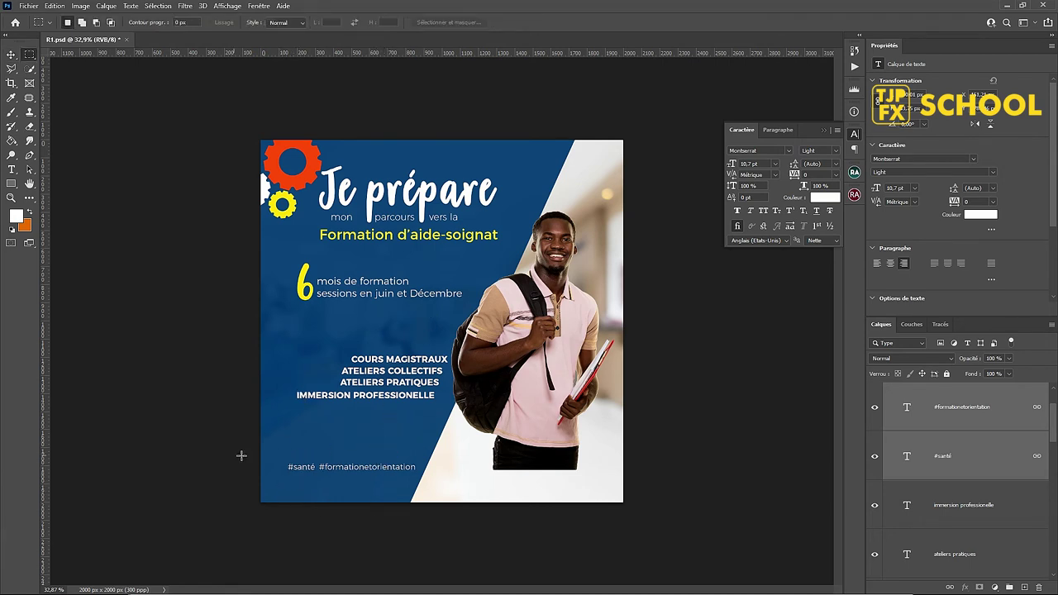
left_click_drag(215, 468, 752, 548)
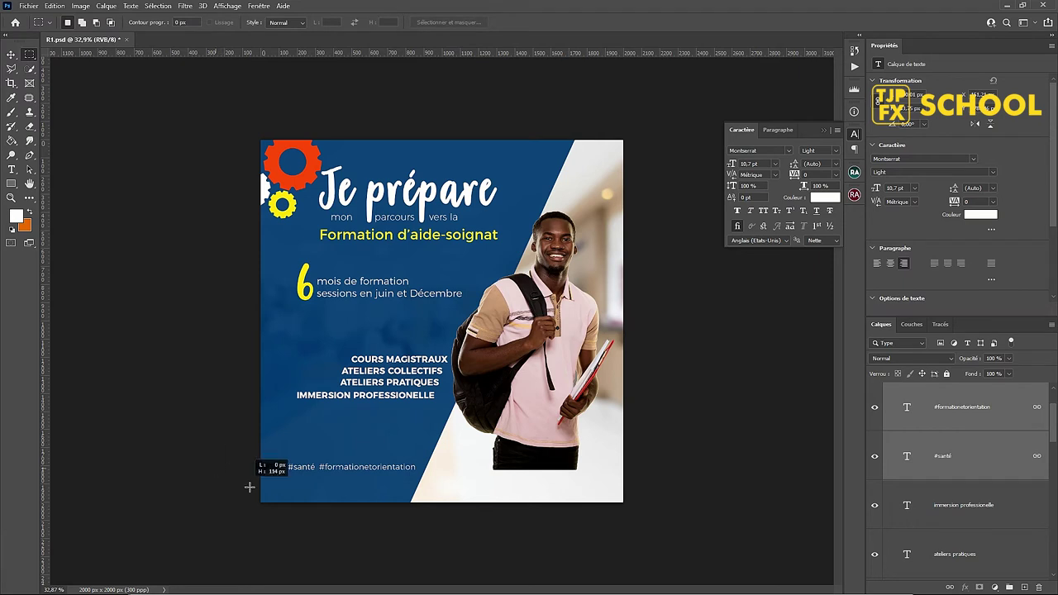
key("v")
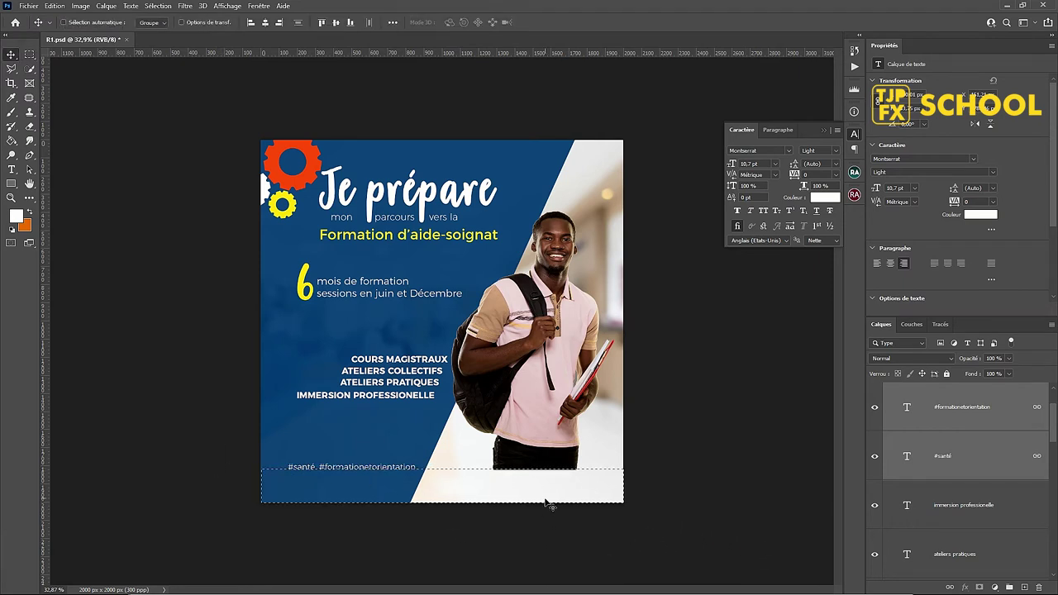
right_click(540, 495)
right_click(345, 480)
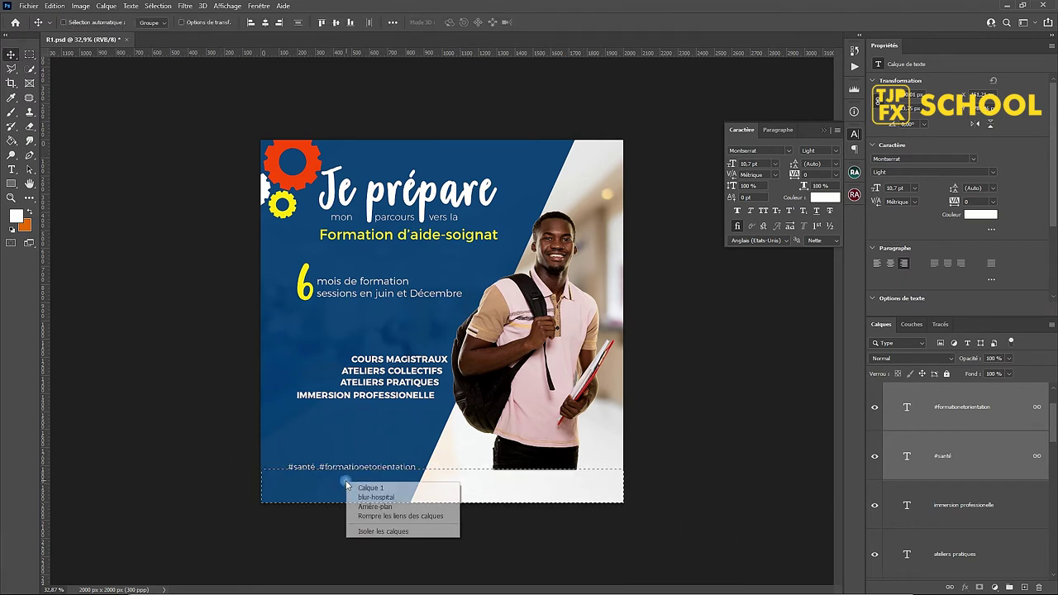
left_click(306, 480)
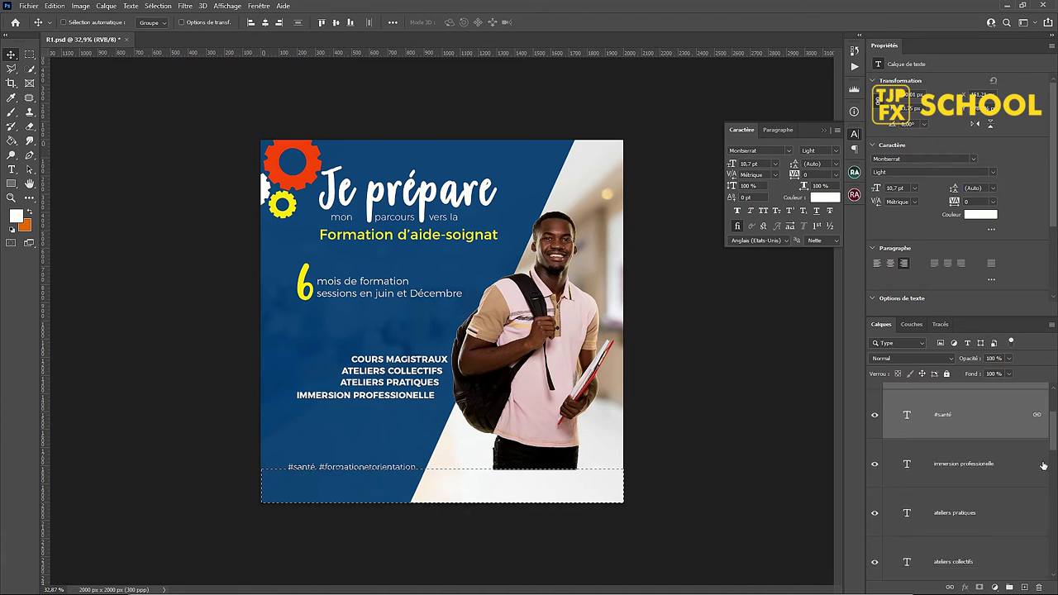
mouse_move(1053, 438)
left_mouse_down()
mouse_move(1053, 426)
mouse_move(1030, 487)
left_mouse_up()
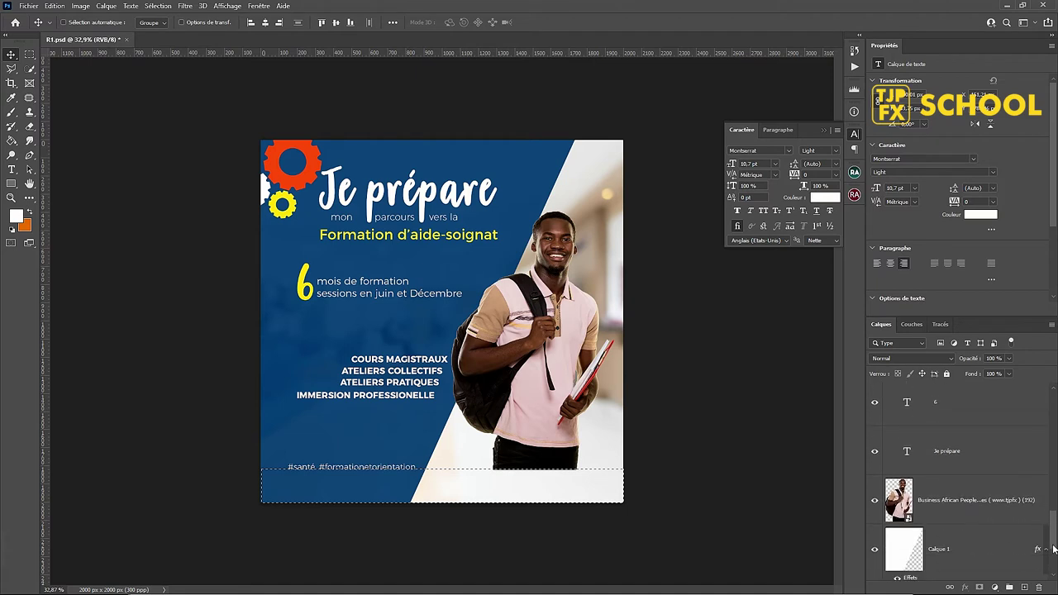
Step: On a new layer, fill the strip with the small gear's yellow (fbee1b)
left_click(1024, 587)
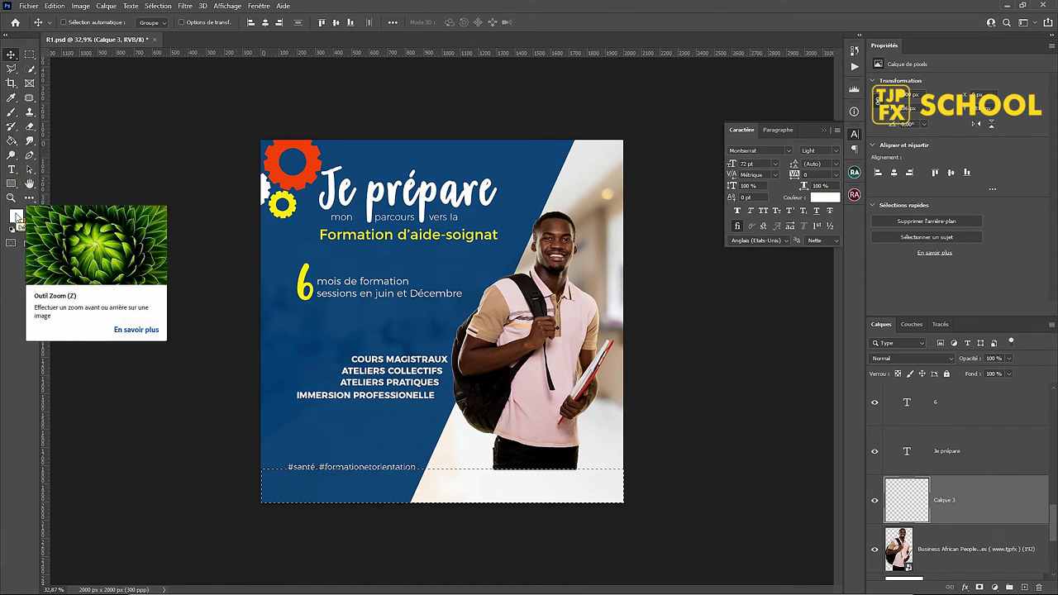
left_click(15, 215)
left_click(284, 194)
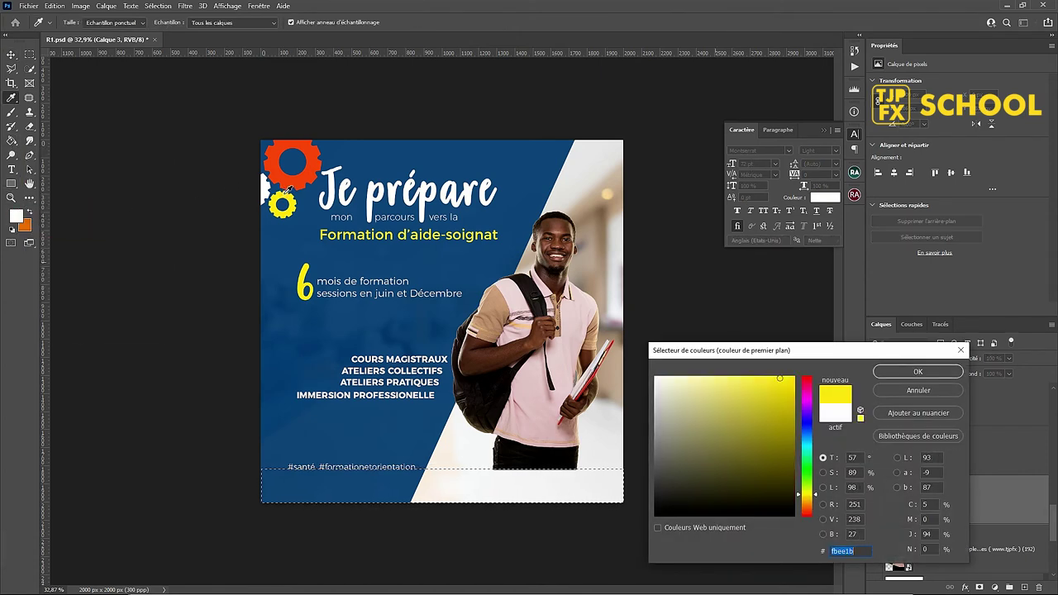
left_click(959, 372)
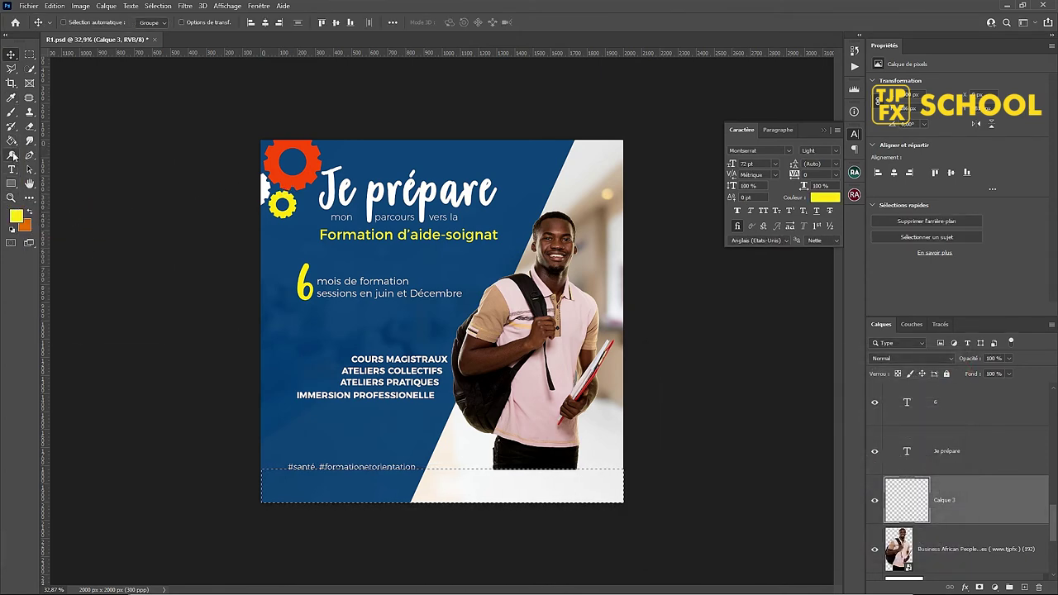
left_click(12, 141)
left_click(370, 477)
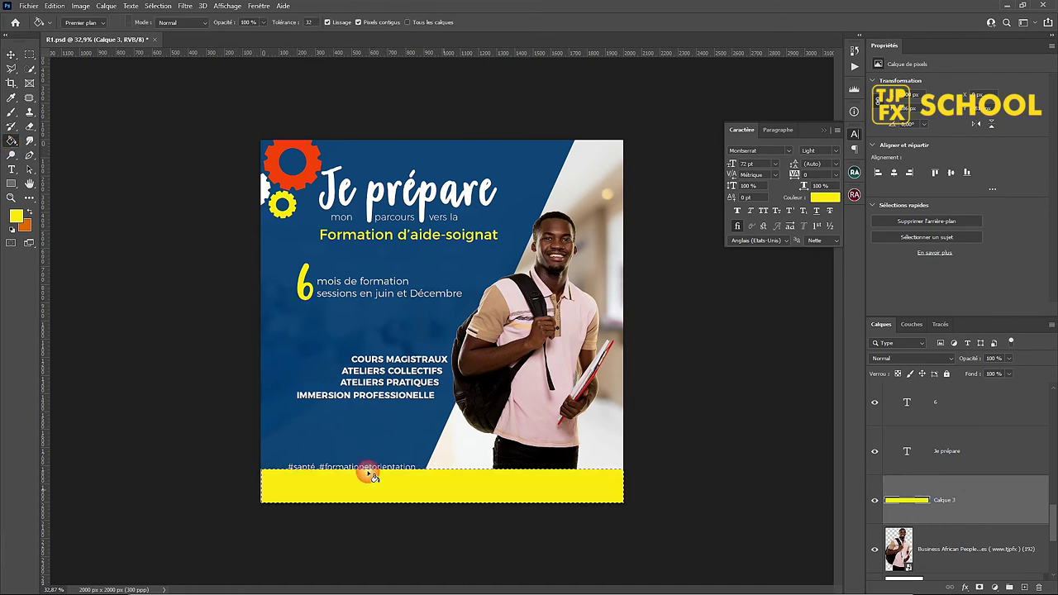
Step: Deselect the strip and move the hashtag line up slightly
left_click(157, 6)
left_click(167, 28)
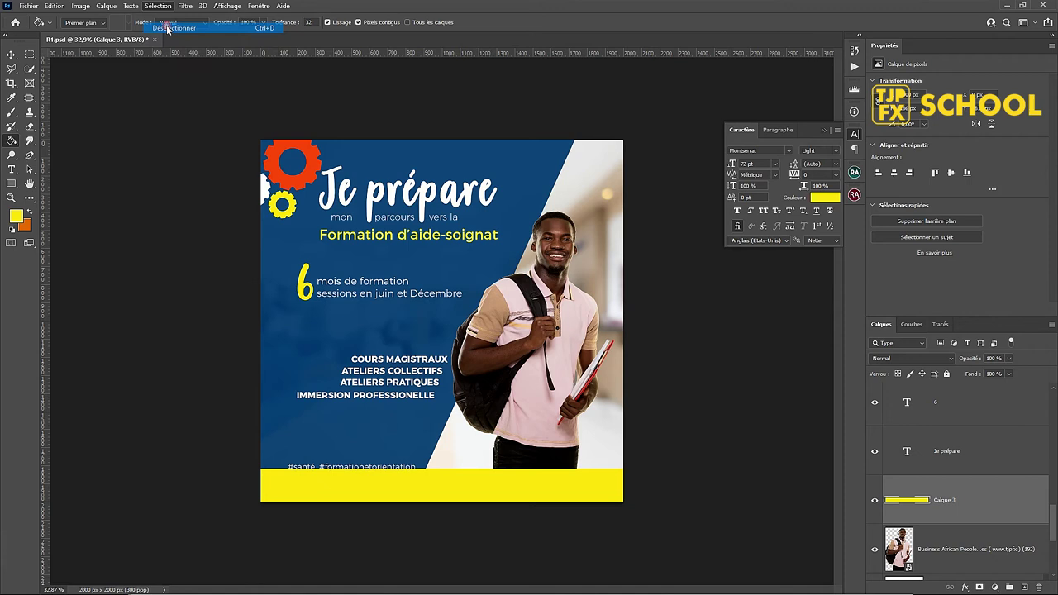
left_click(11, 53)
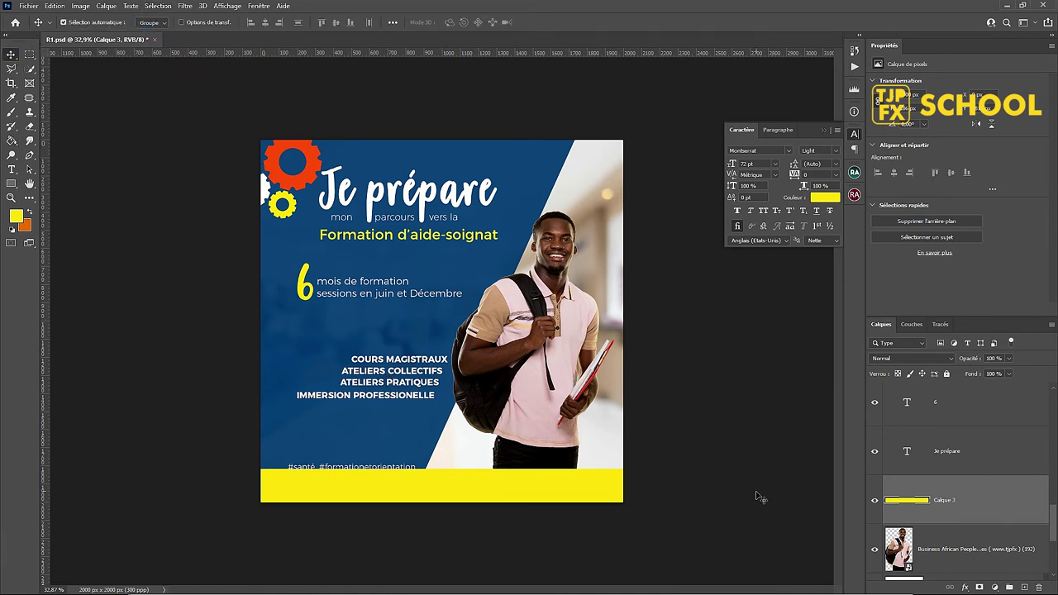
left_click_drag(414, 475, 396, 466)
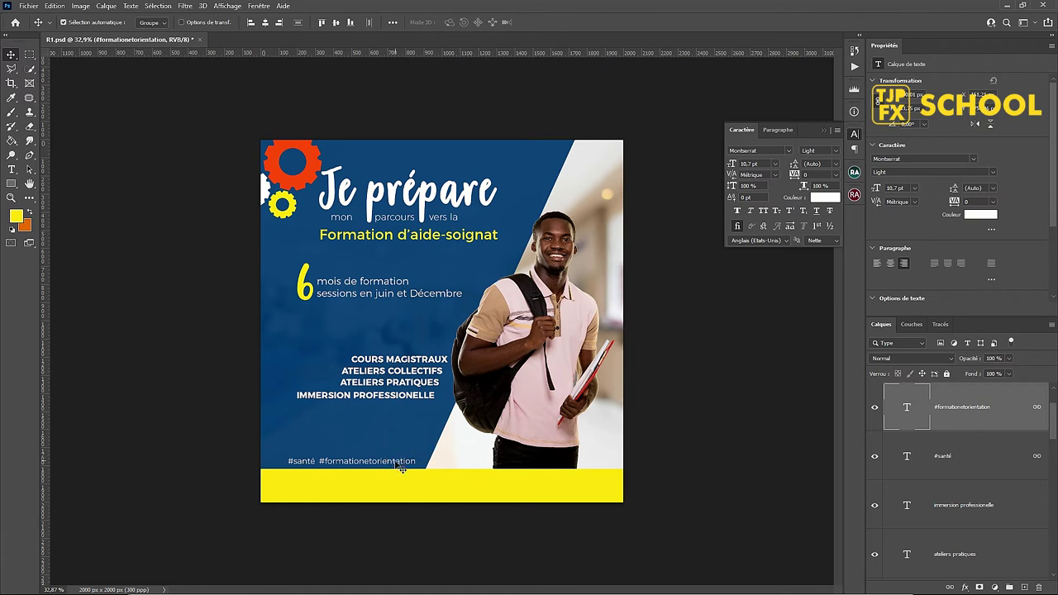
Step: Scale the hashtag line up slightly
key("ctrl+t")
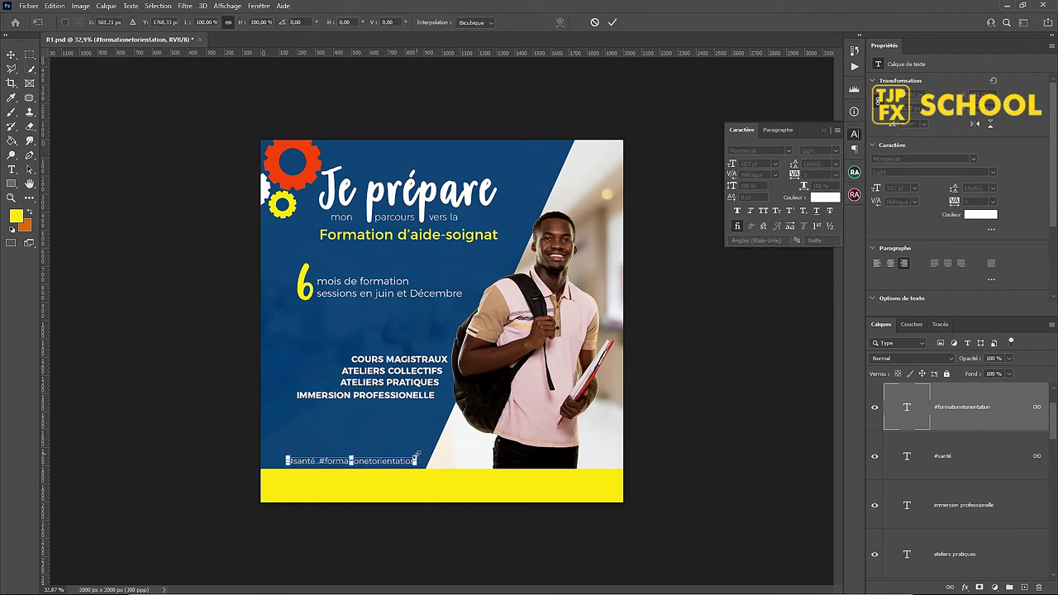
left_click_drag(417, 456, 422, 452)
key("Return")
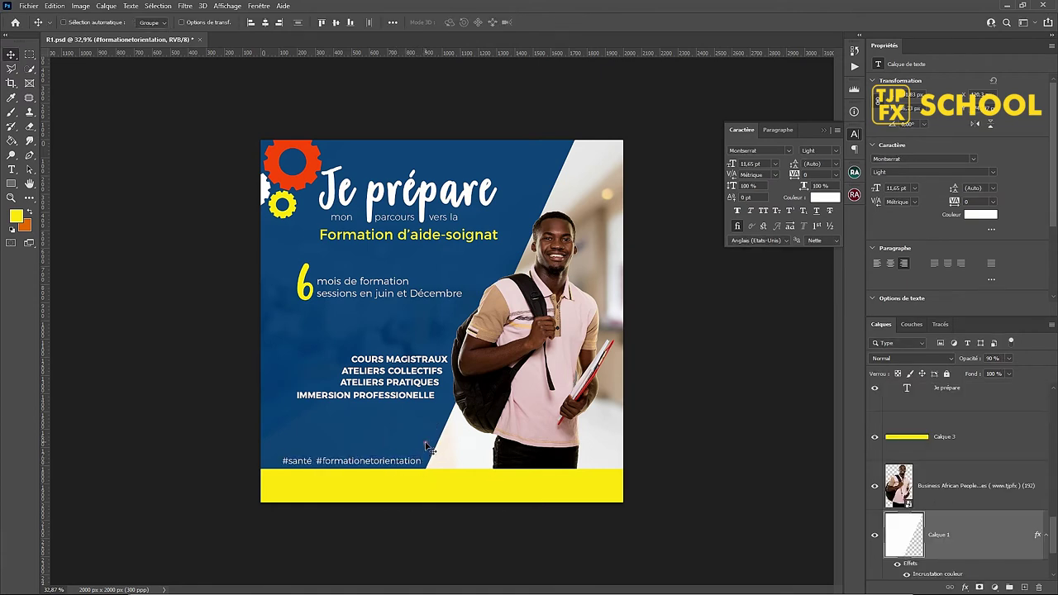
Step: Rotate the white diagonal panel (Calque 1) by about -3.8°
left_click(427, 448, "ctrl")
key("ctrl+t")
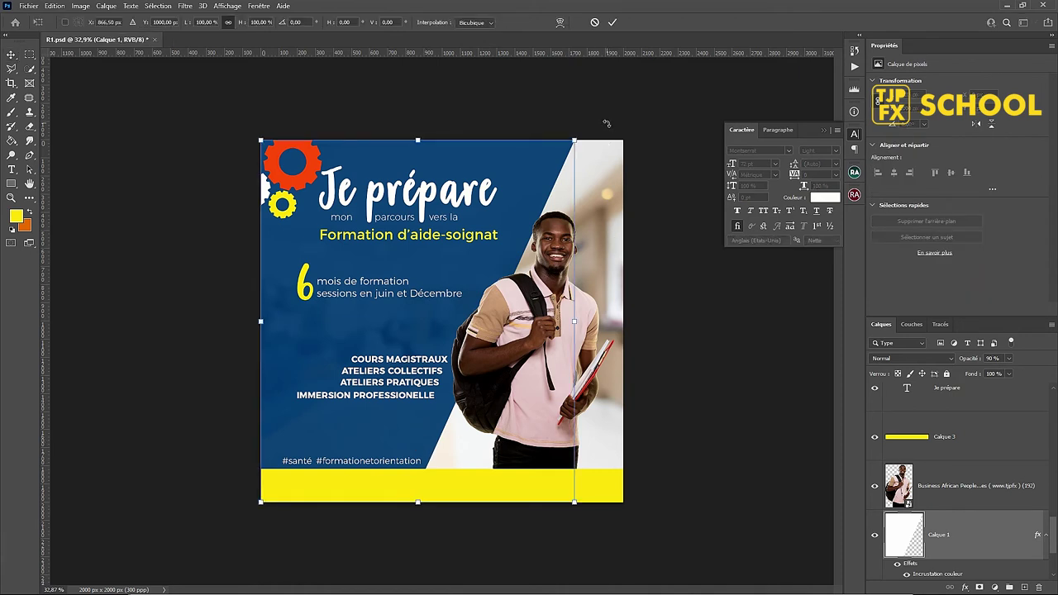
mouse_move(606, 123)
left_mouse_down()
mouse_move(239, 157)
mouse_move(212, 130)
left_mouse_up()
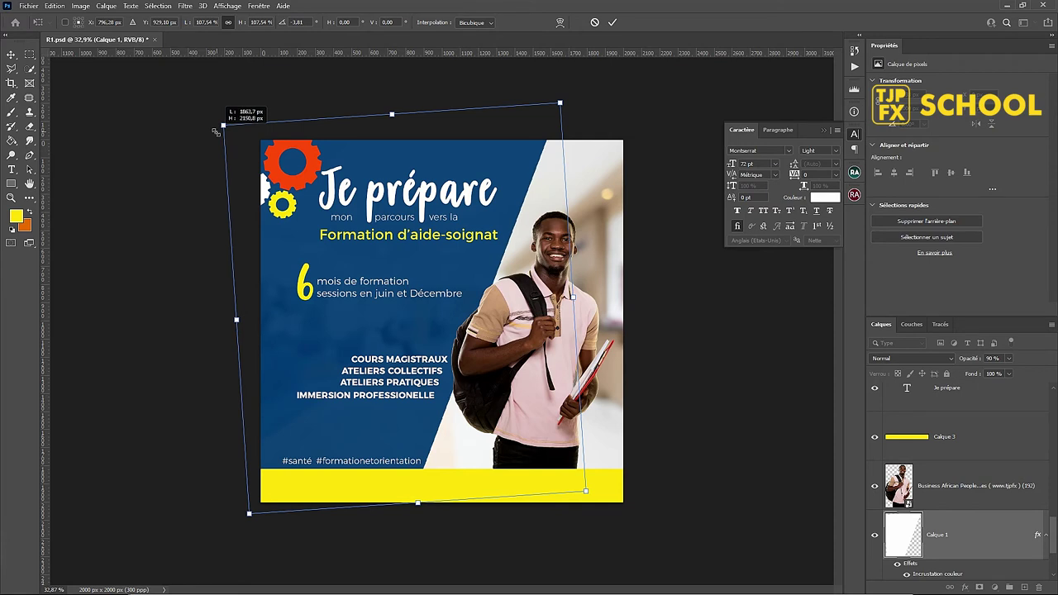
key("Return")
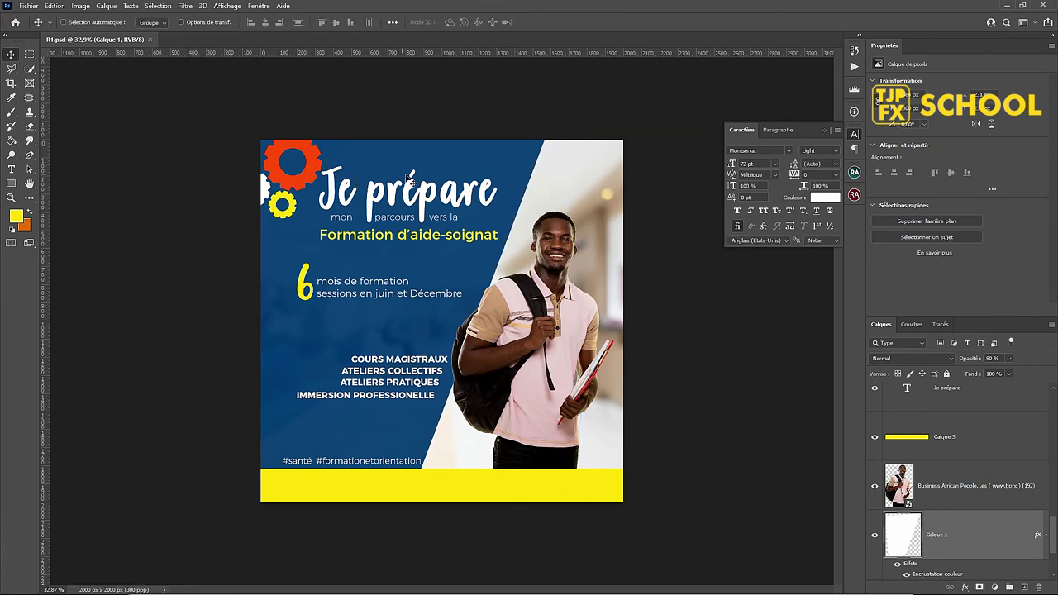
Step: Enlarge the student photo to about 29%, raising it just above the yellow band
left_click(561, 221)
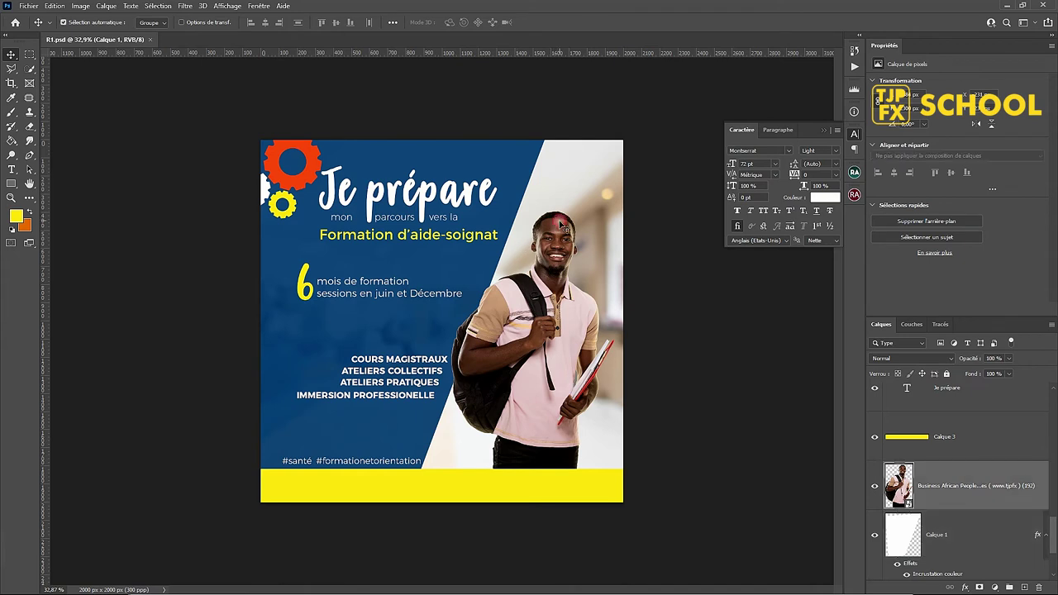
key("ctrl+t")
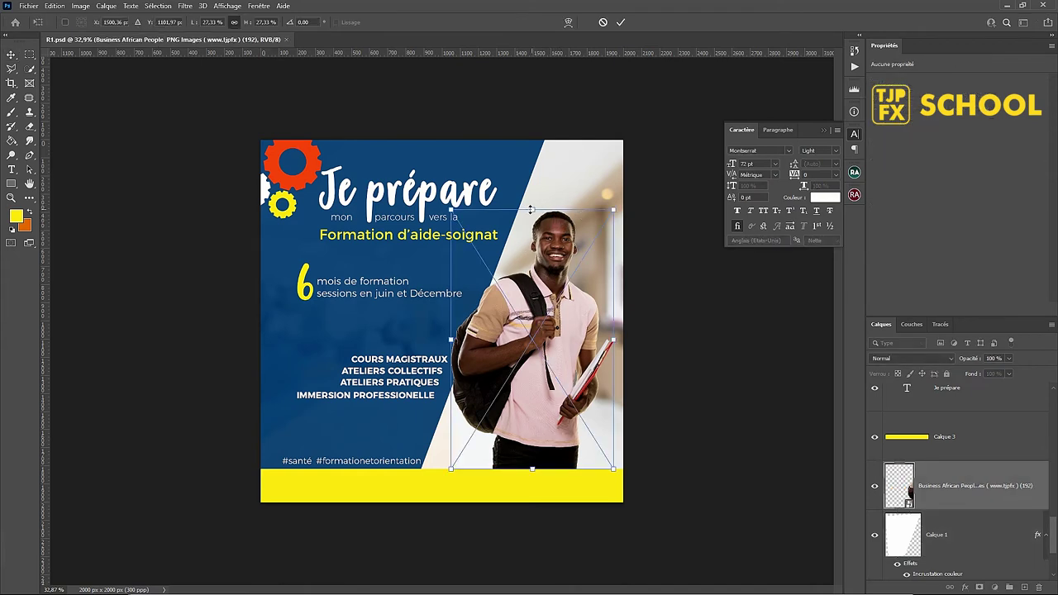
left_click_drag(530, 210, 523, 197)
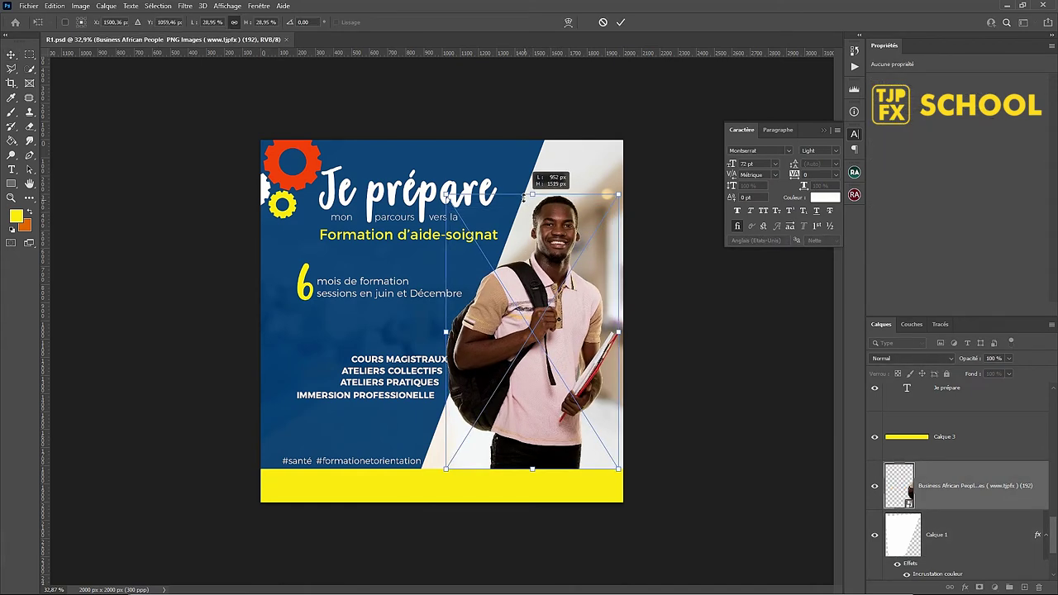
key("Return")
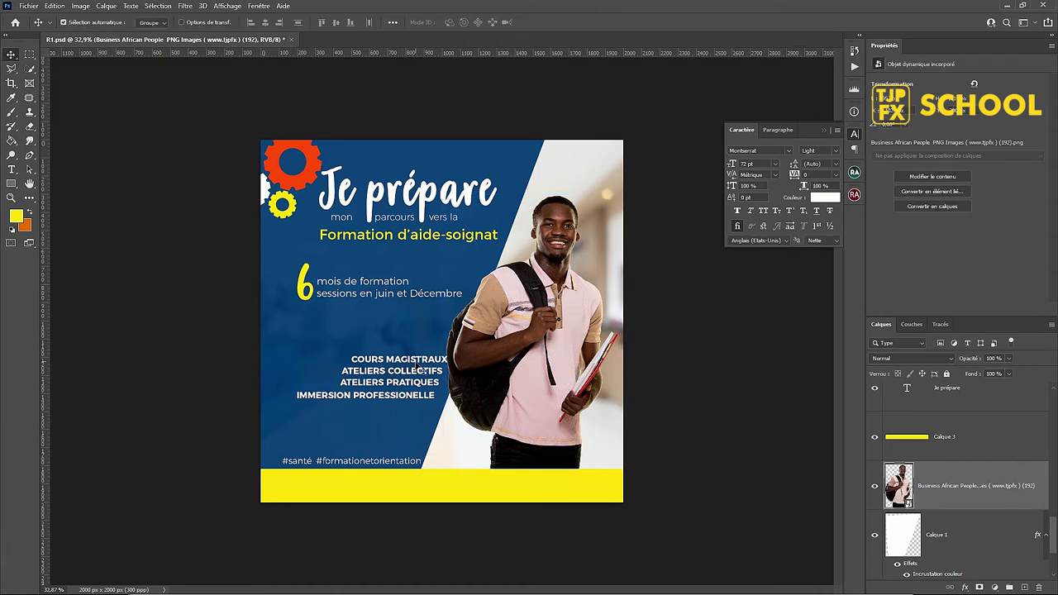
left_click(421, 367)
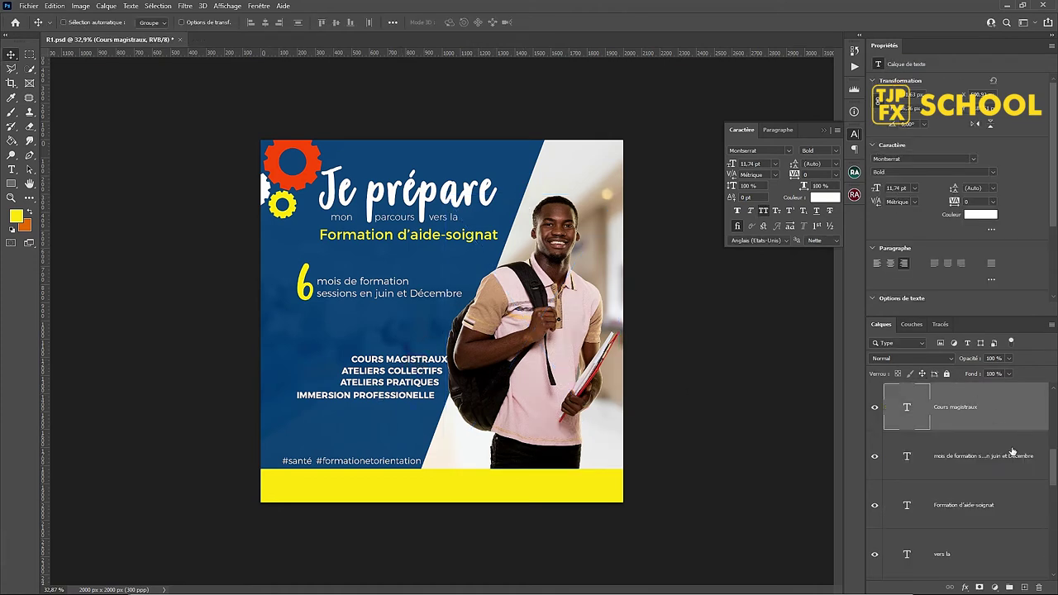
Step: Link the four course-list text layers together
scroll(1025, 456, "up", 1)
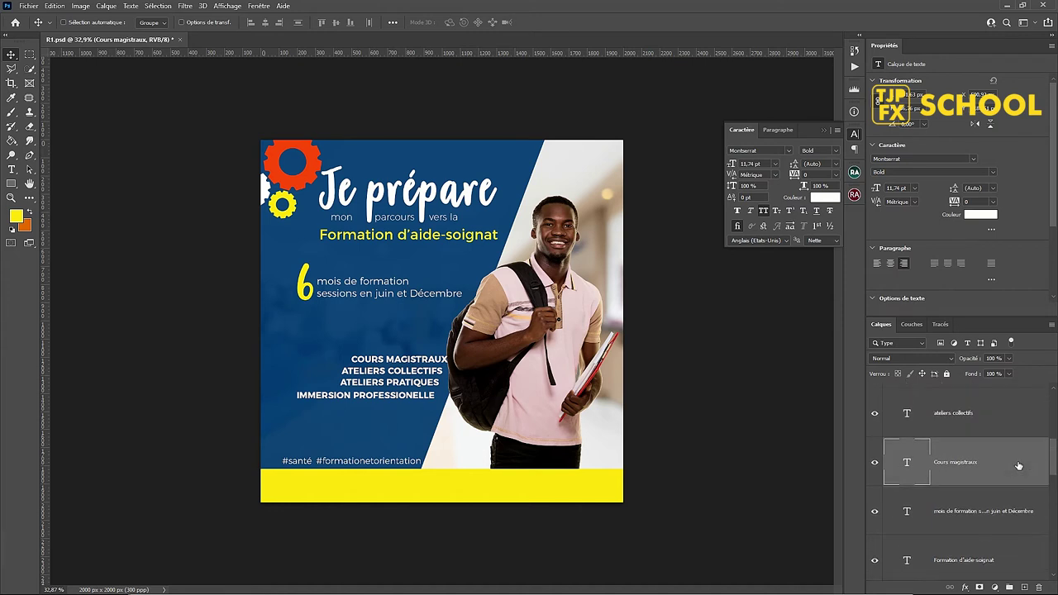
left_click(979, 420, "shift")
scroll(1005, 451, "up", 1)
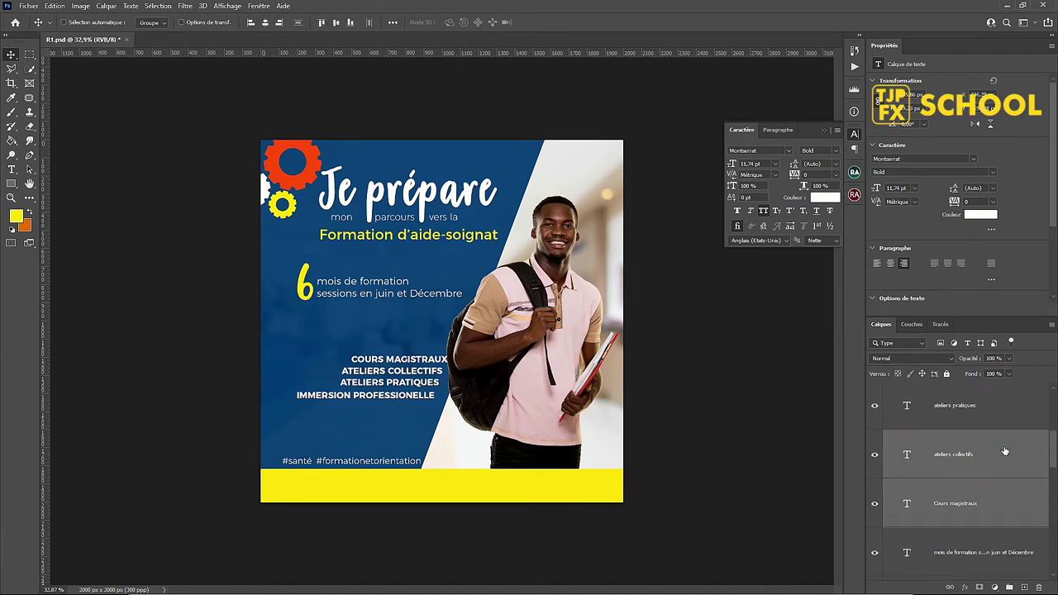
left_click(1032, 413, "shift")
scroll(1025, 438, "up", 1)
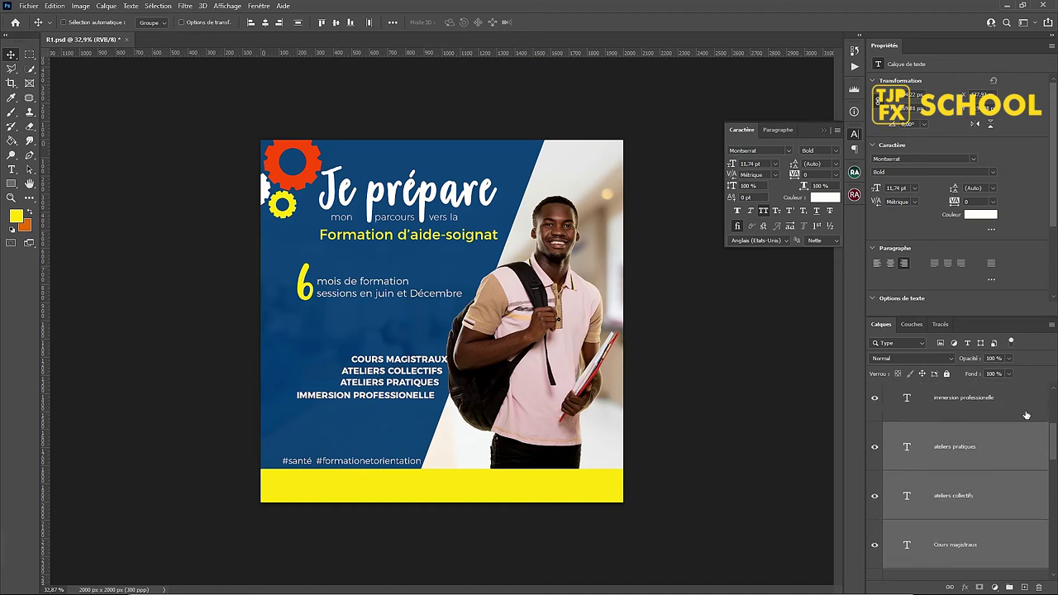
left_click(1028, 411, "shift")
right_click(1033, 407)
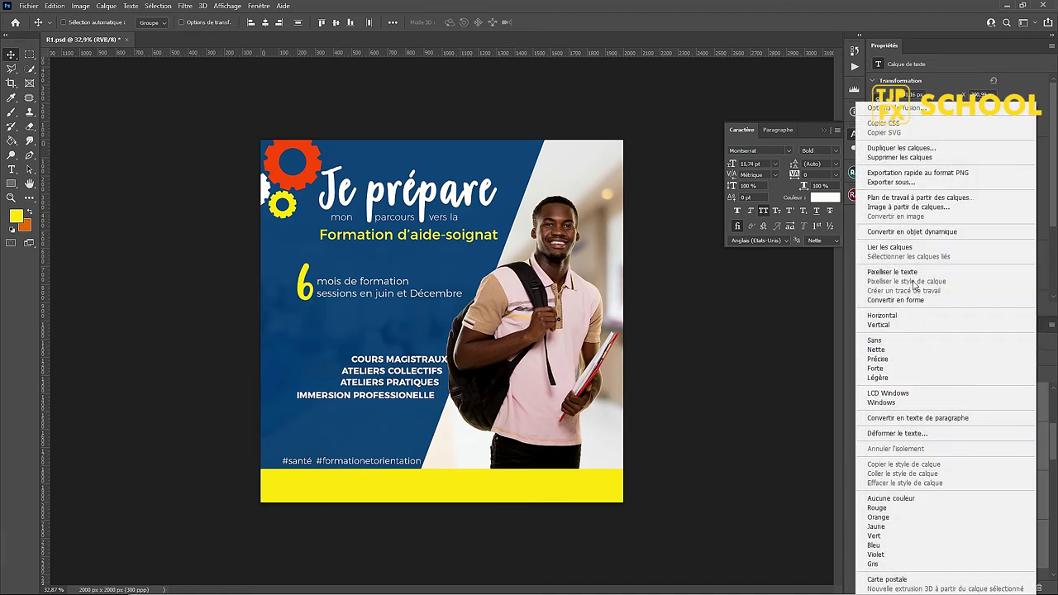
left_click(909, 248)
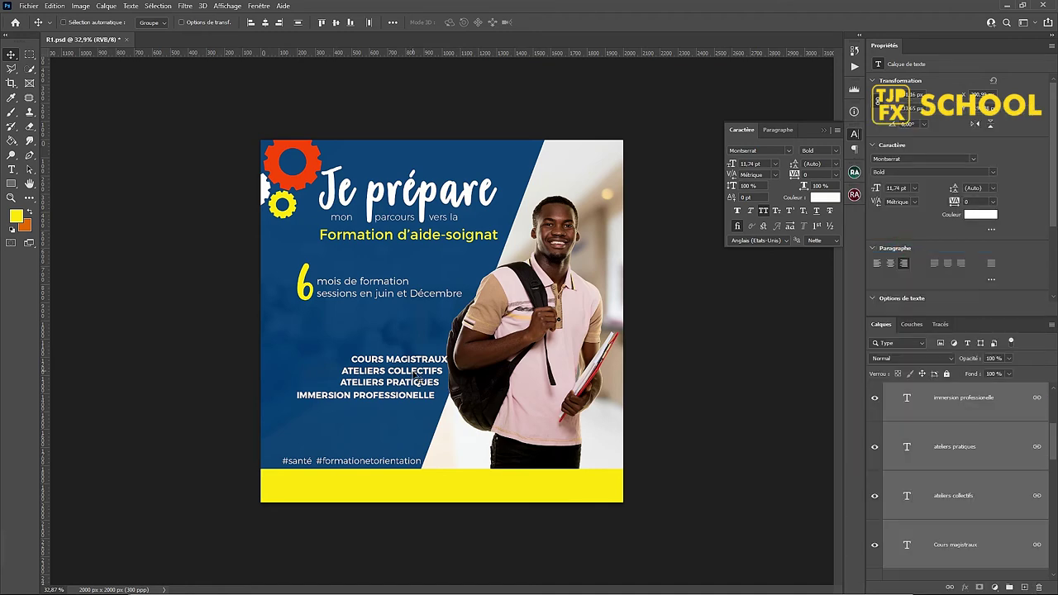
Step: Enlarge the course list to 12.7 pt, nudge it up and right, and save
key("ctrl+t")
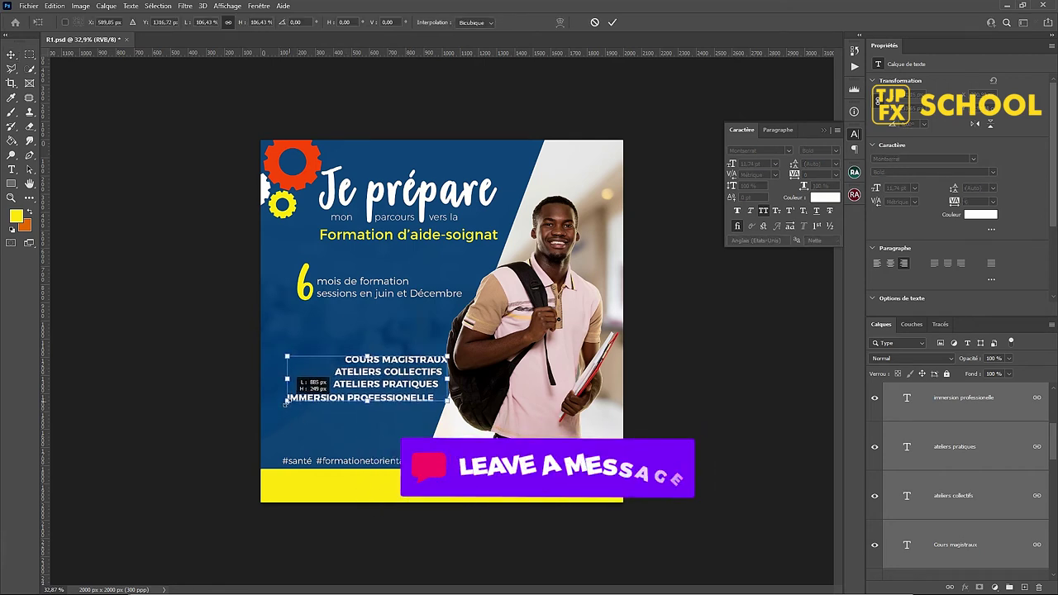
left_click_drag(295, 398, 279, 407)
key("Return")
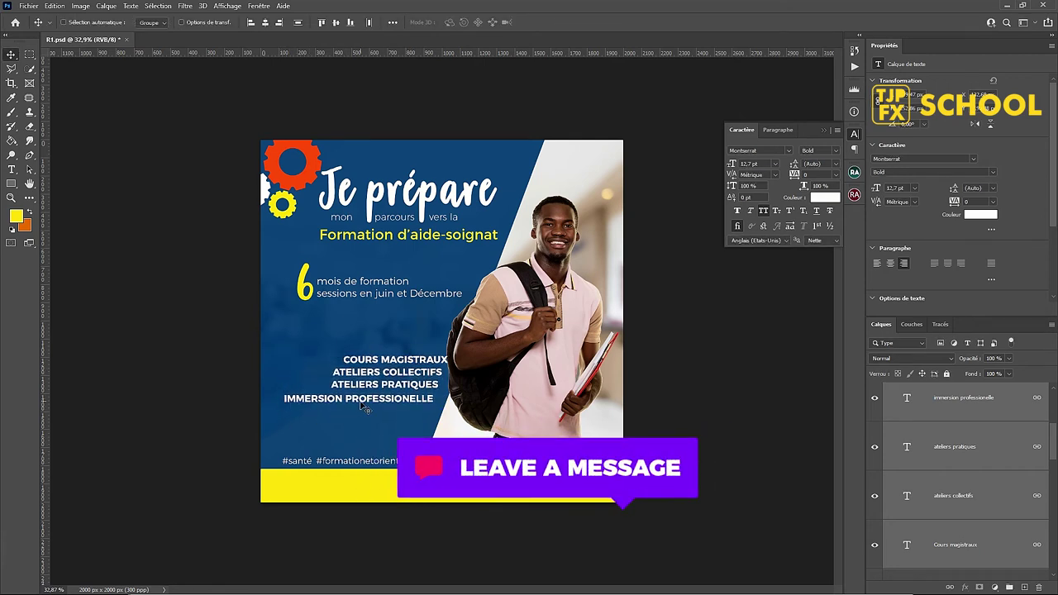
left_click_drag(362, 405, 357, 375)
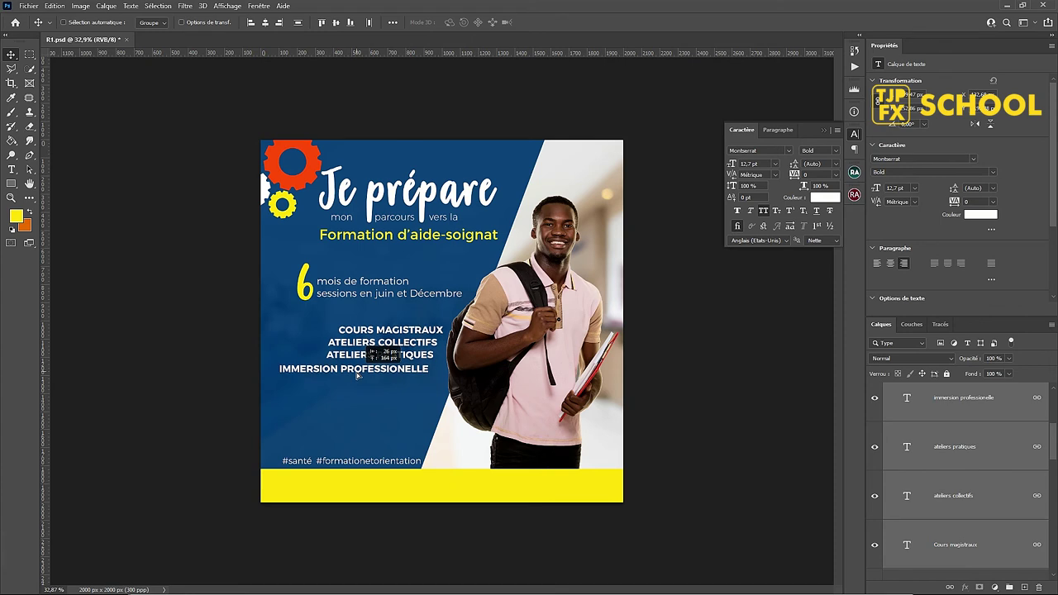
key("shift+Up")
key("shift+Up")
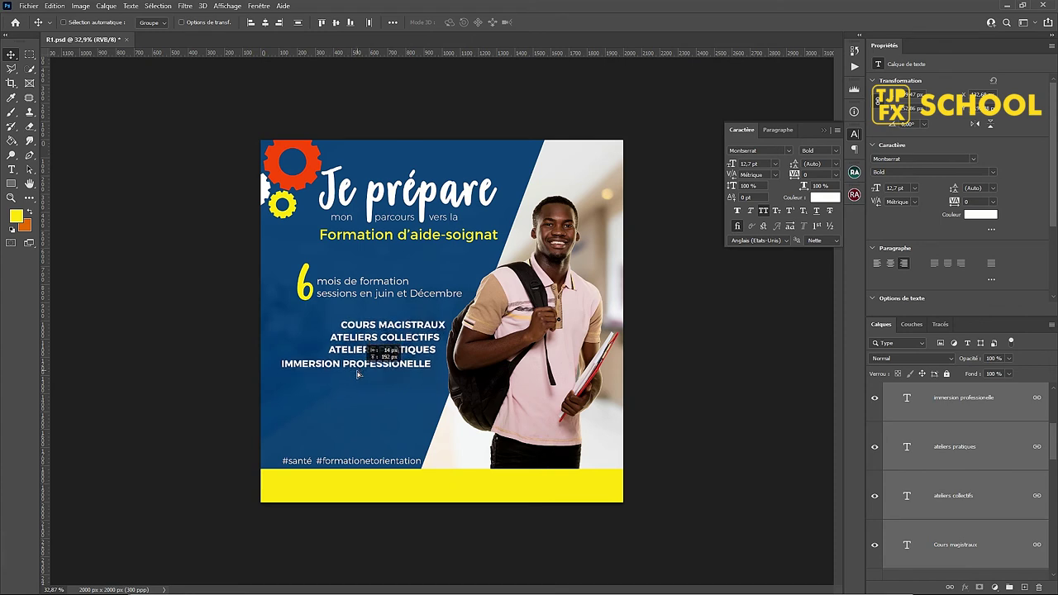
key("ctrl+s")
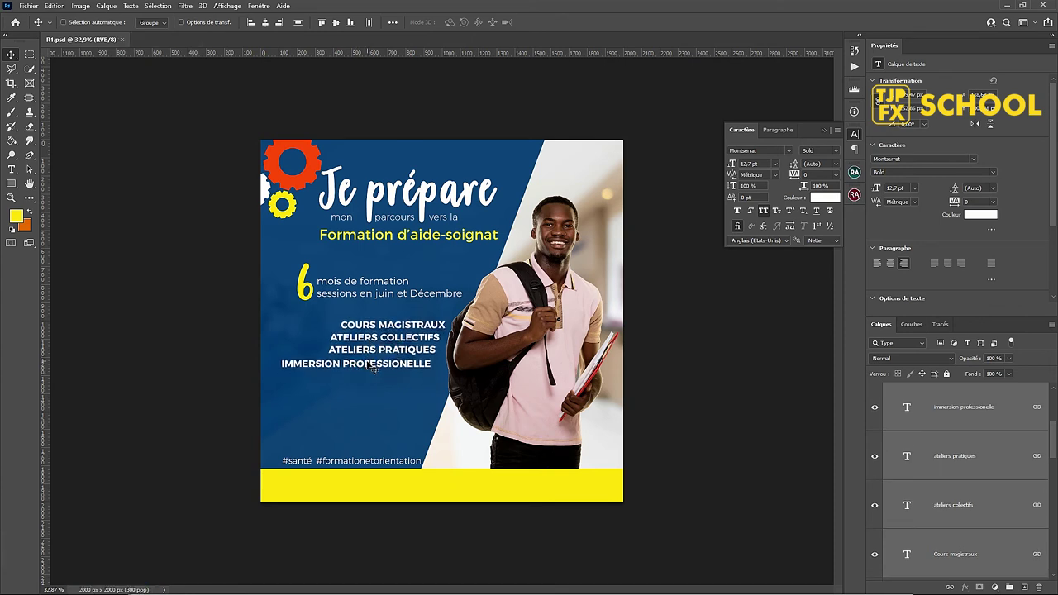
Step: Select the background layer (Calque 1) and try opacities of 80% and 98%
left_click(347, 385)
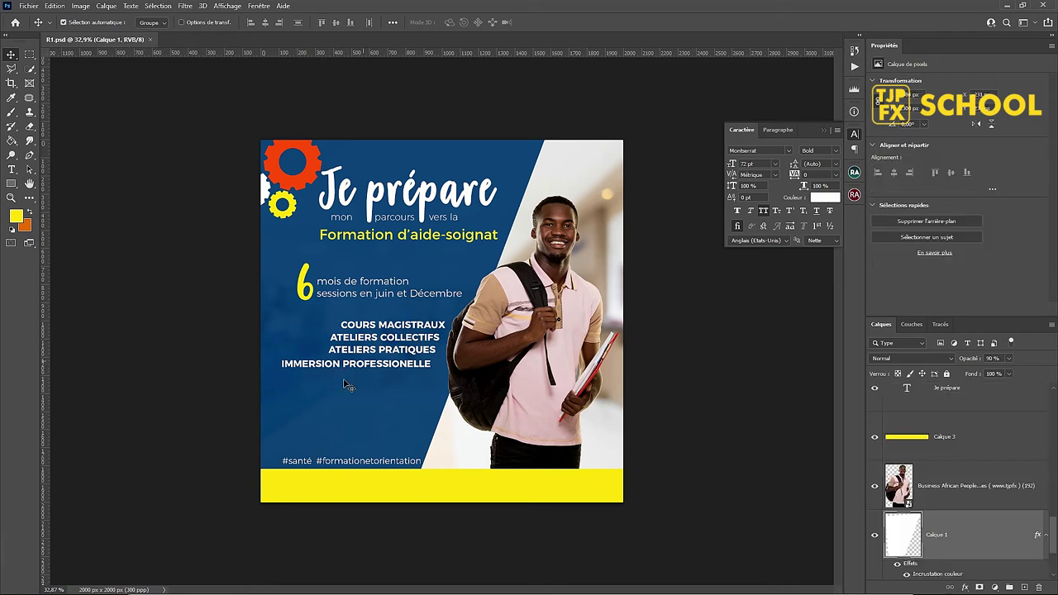
left_click(365, 366)
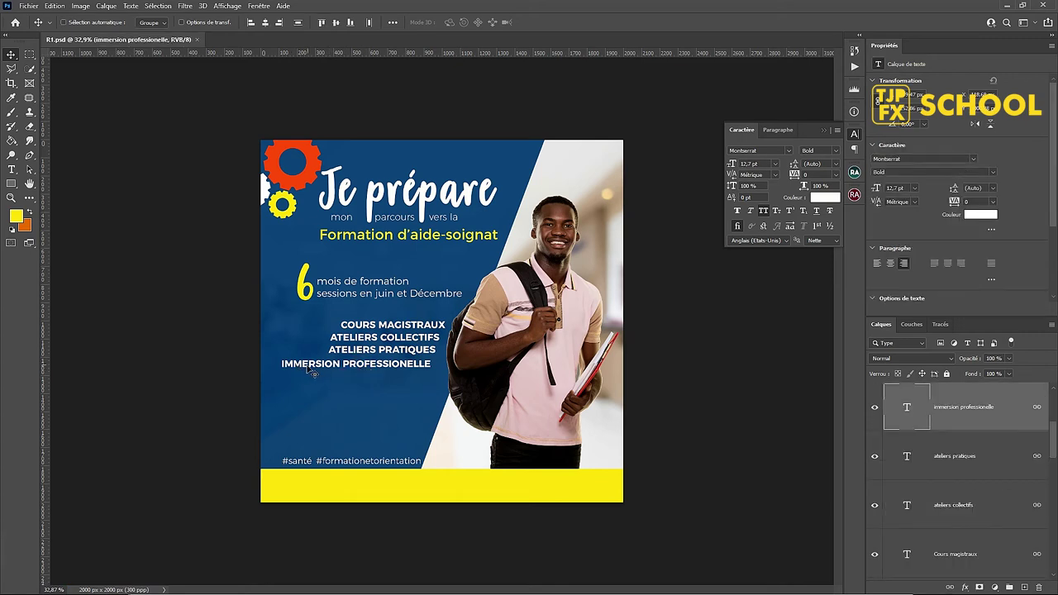
left_click(388, 426)
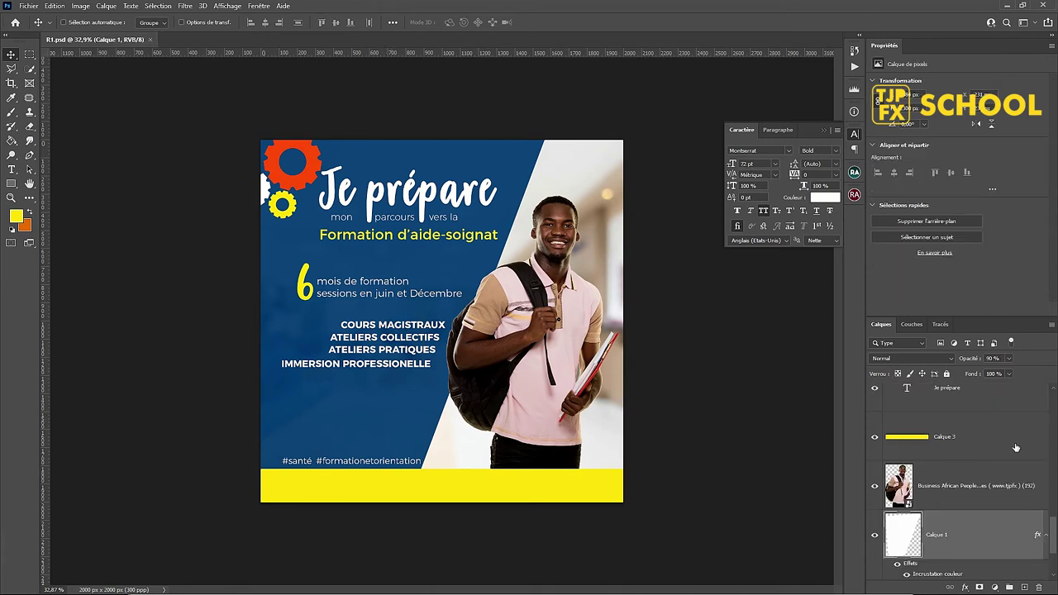
type("80")
key("Return")
type("8")
key("Return")
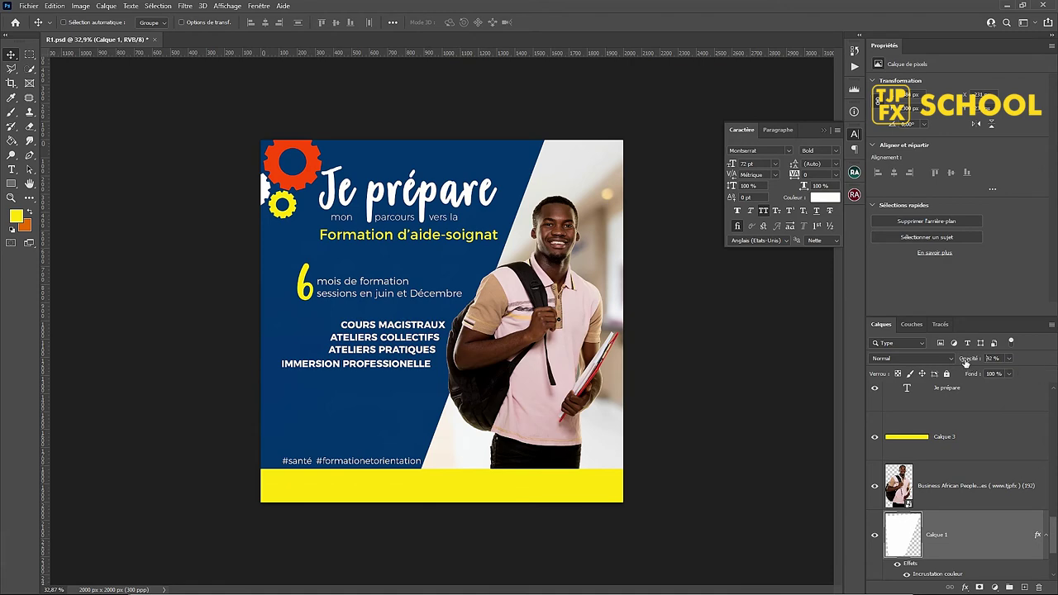
Step: Settle Calque 1's opacity at 98% and save the poster
mouse_move(965, 364)
left_mouse_down()
mouse_move(947, 364)
mouse_move(1024, 363)
left_mouse_up()
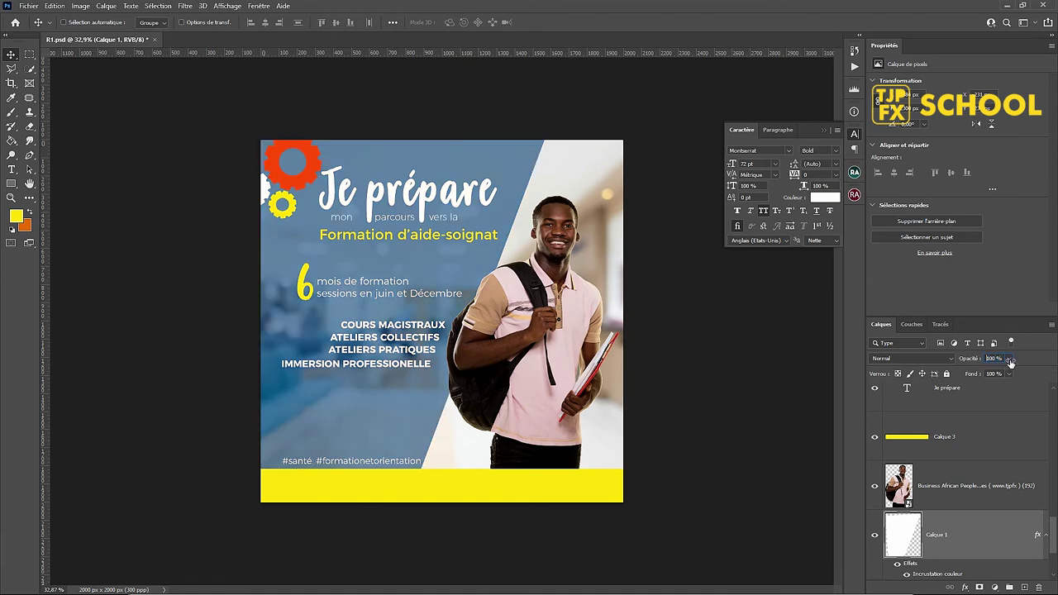
left_click(999, 358)
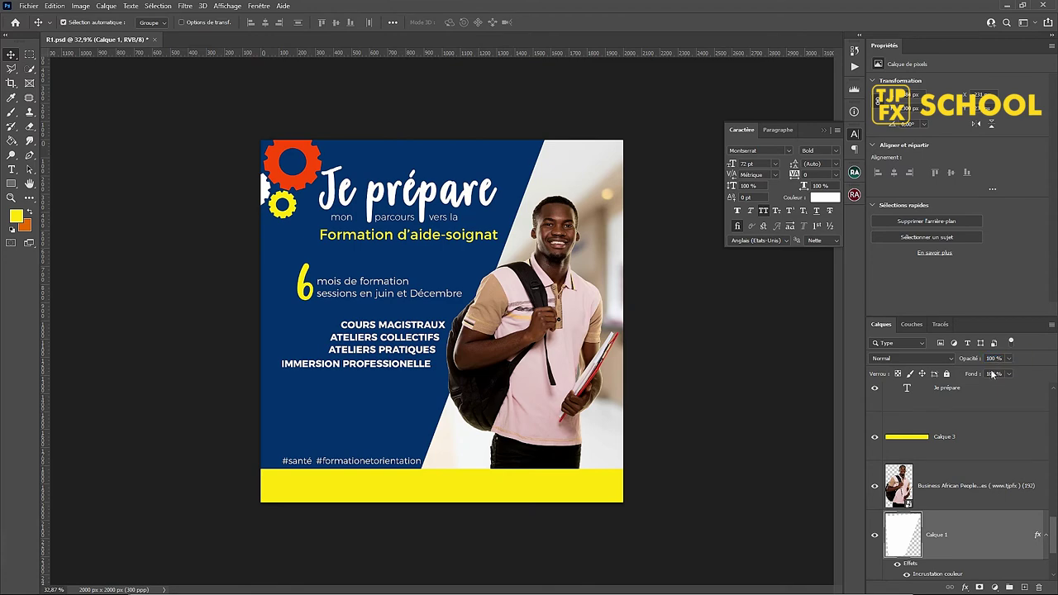
scroll(476, 314, "up", 2)
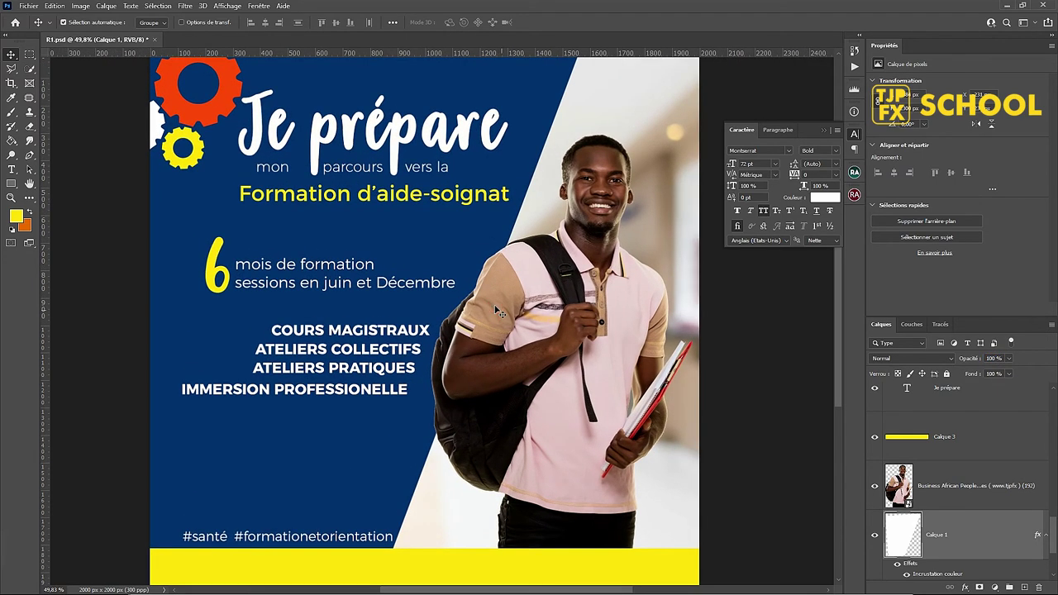
scroll(429, 326, "down", 1)
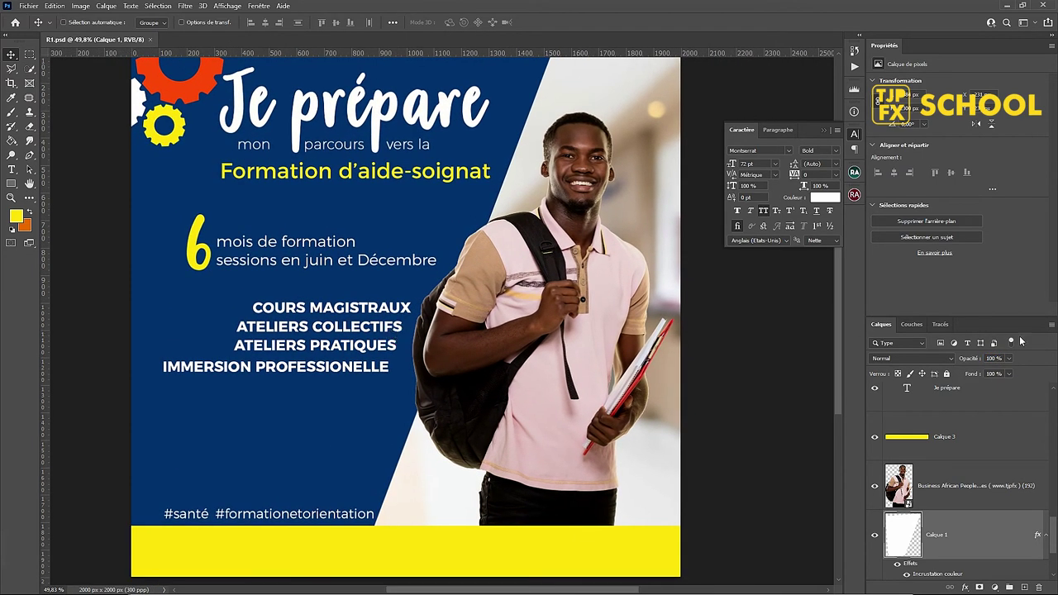
type("9")
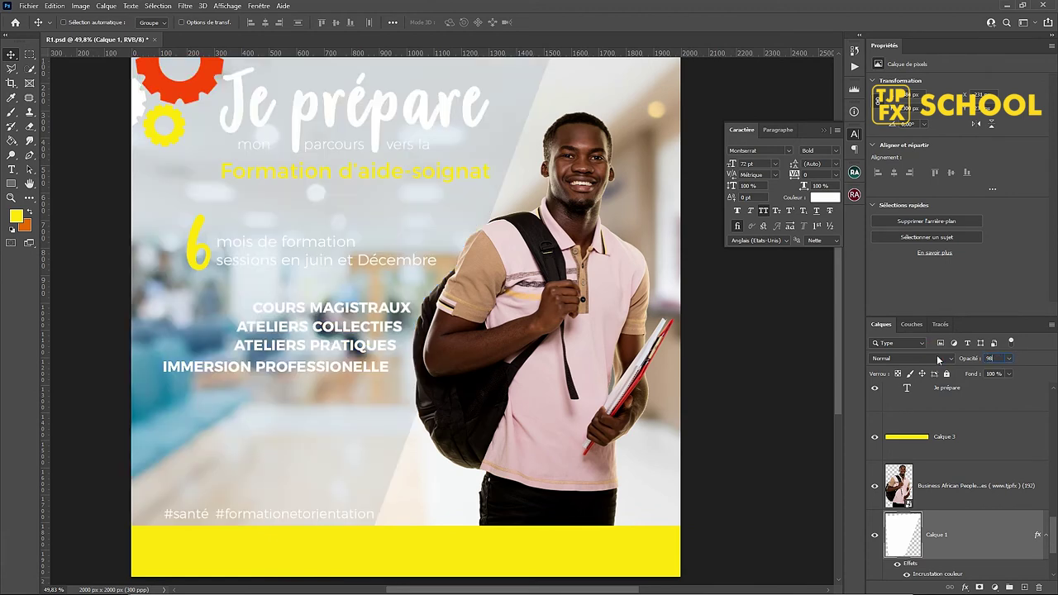
type("8")
scroll(502, 287, "down", 1)
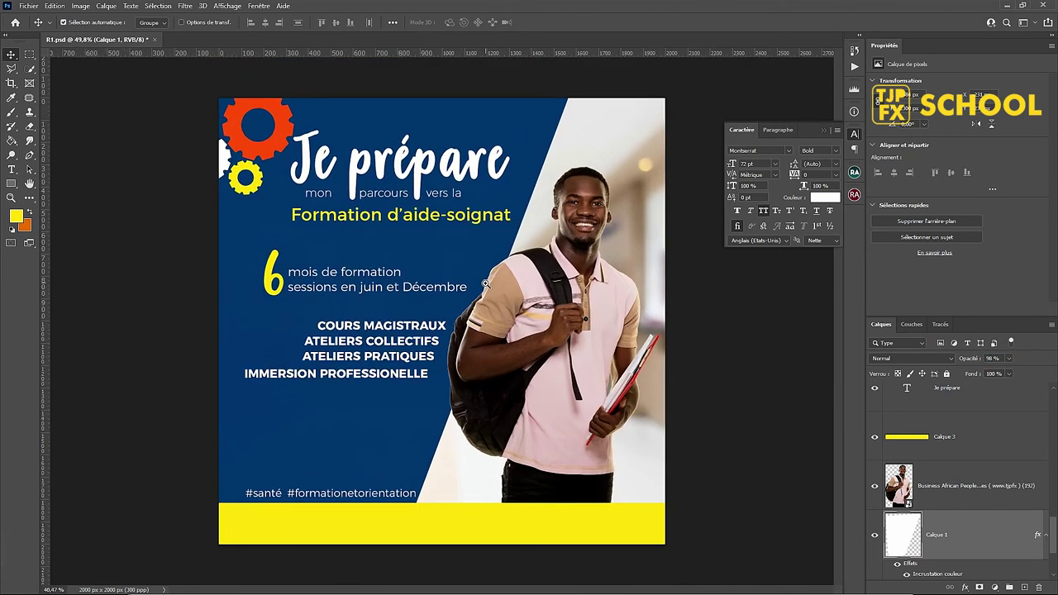
key("ctrl+s")
scroll(391, 449, "up", 1)
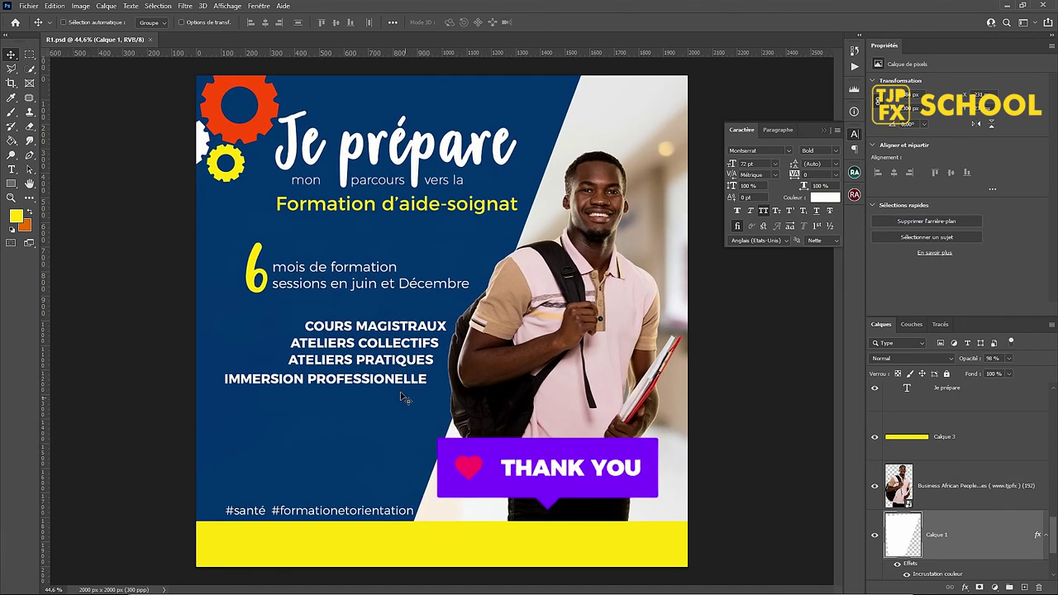
Step: Start a new horizontal text layer just below the IMMERSION PROFESSIONELLE line
left_click(990, 444)
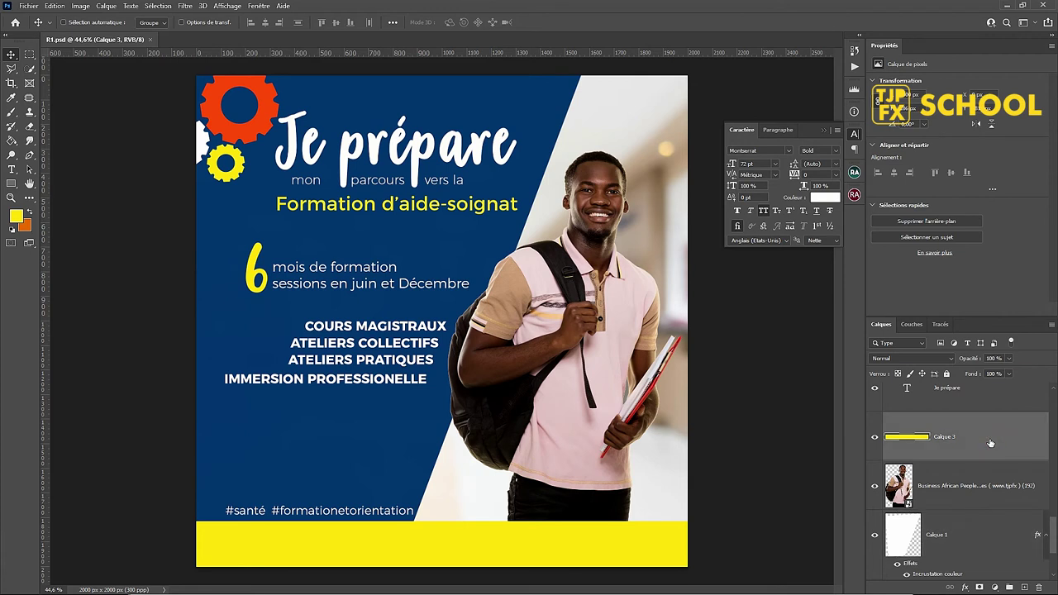
left_click(479, 214)
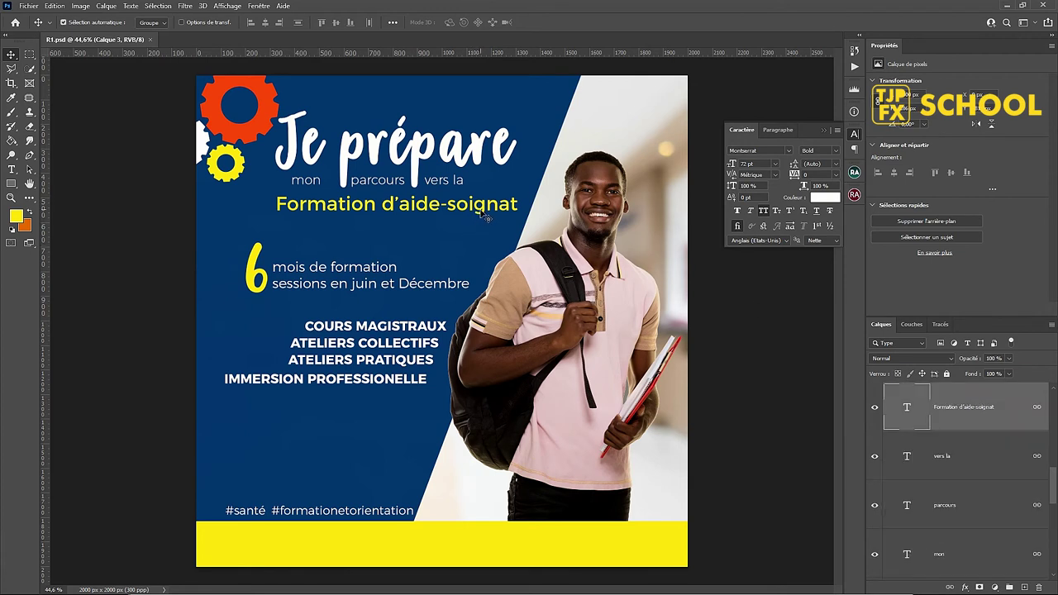
left_click(403, 365)
left_click(352, 271)
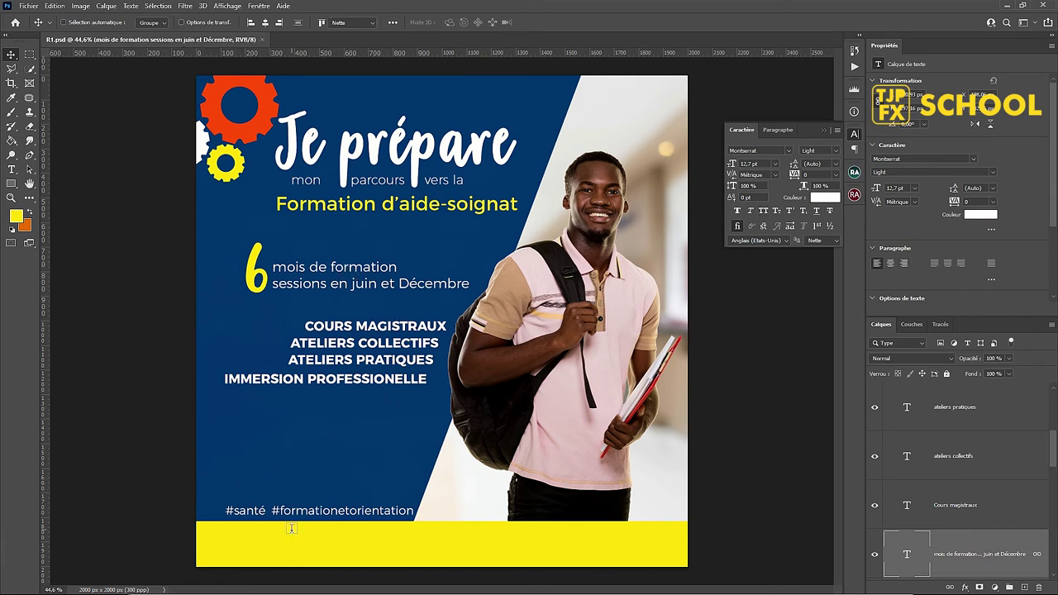
key("t")
left_click(275, 452)
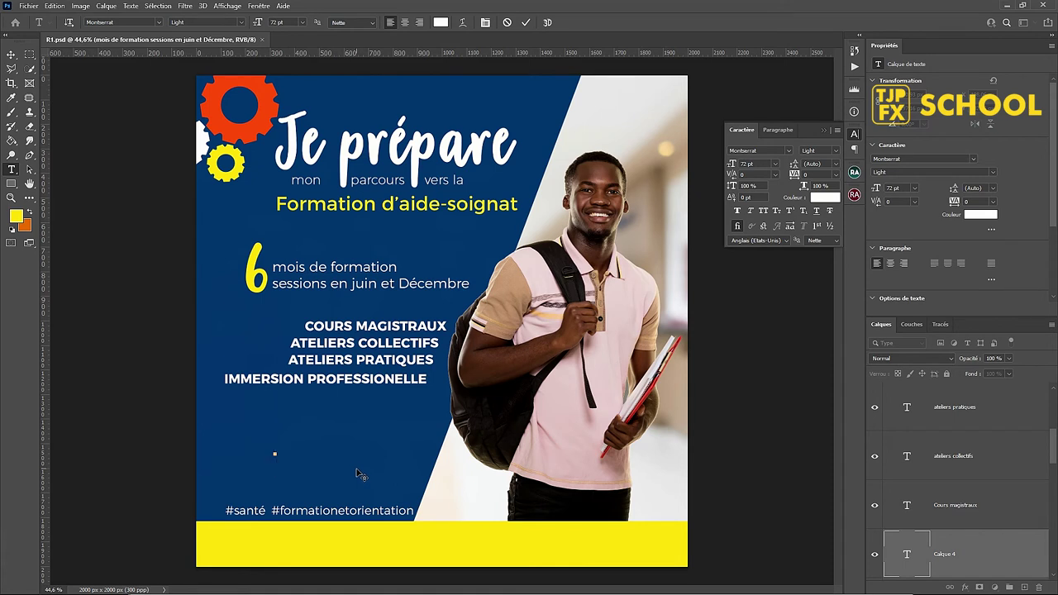
Step: Type 'ifso' in all capitals, coloured with the background's dark blue
type("i")
type("fso")
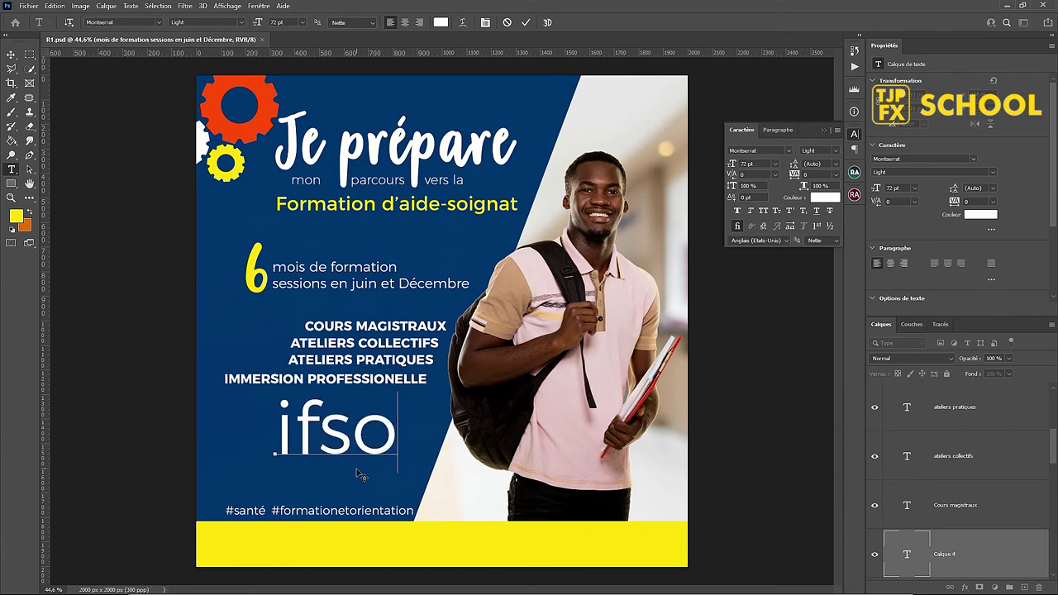
left_click(361, 474)
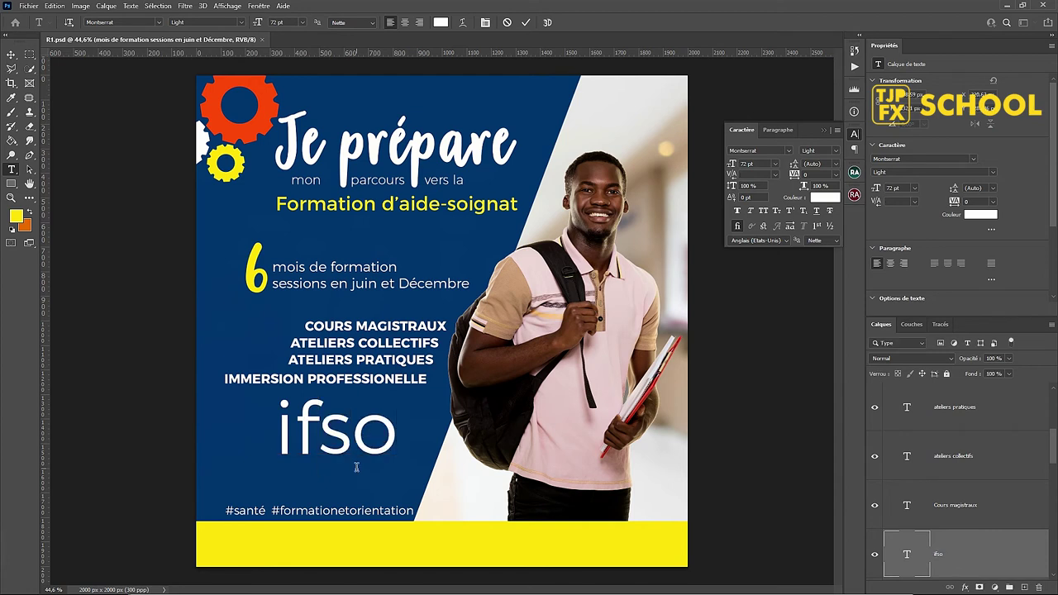
left_click(762, 210)
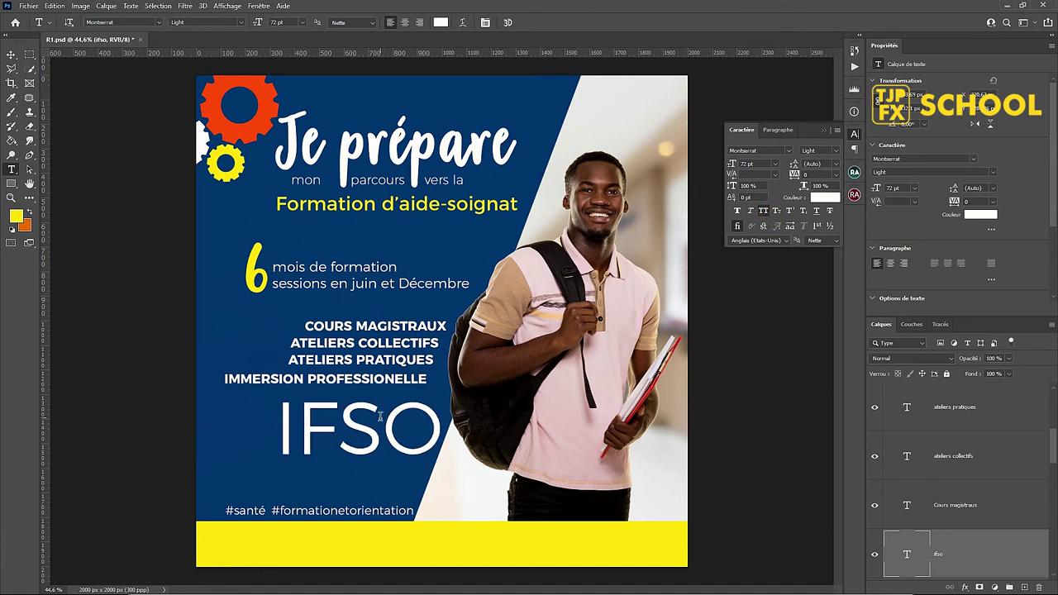
left_click(825, 197)
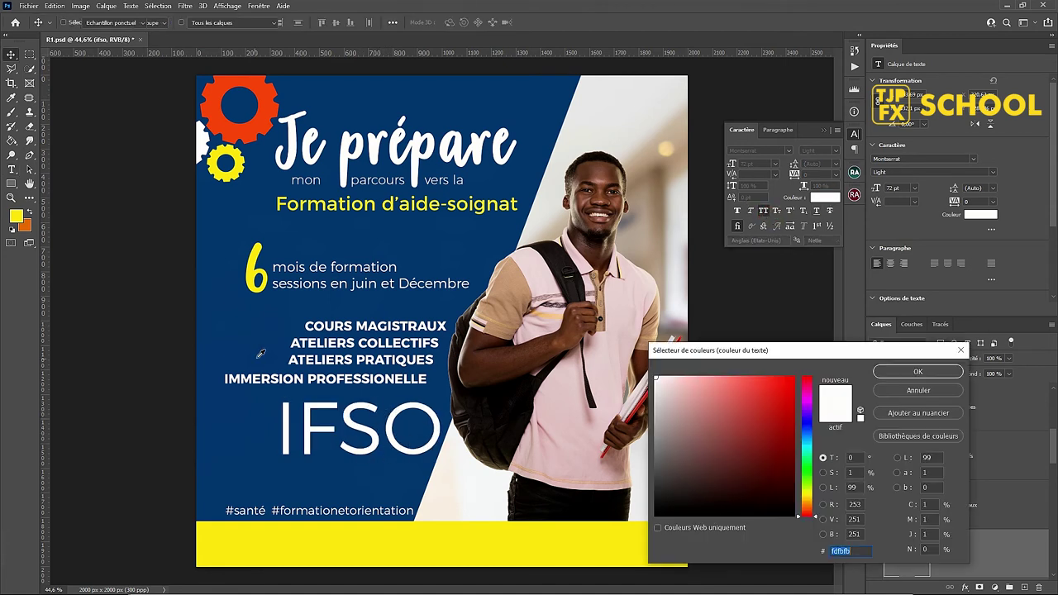
left_click(255, 402)
key("Return")
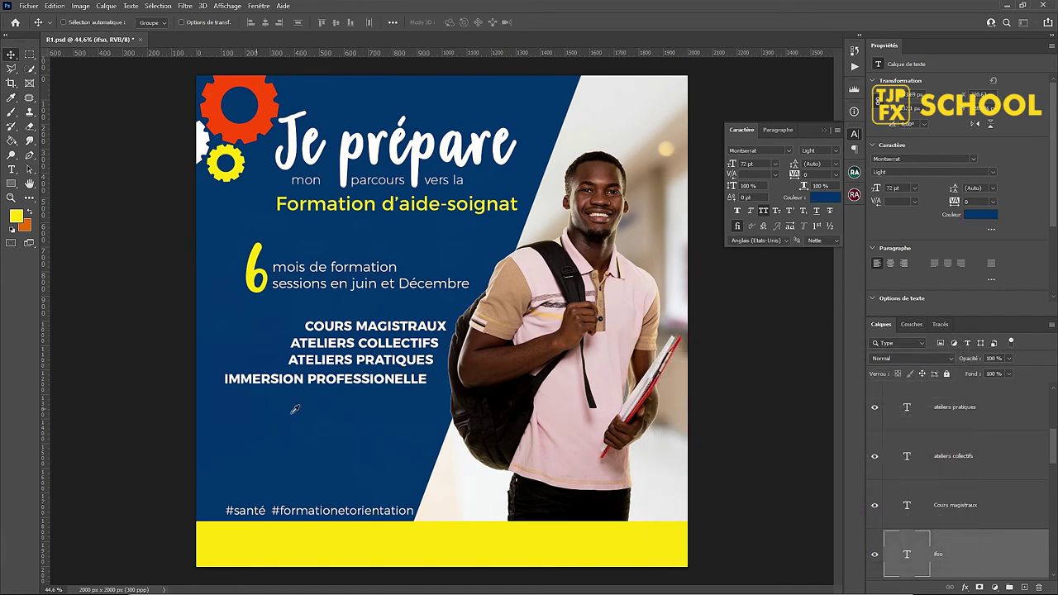
Step: Move IFSO onto the yellow band, shrink it to about 13.78 pt, and set Black weight
left_click_drag(298, 427, 267, 533)
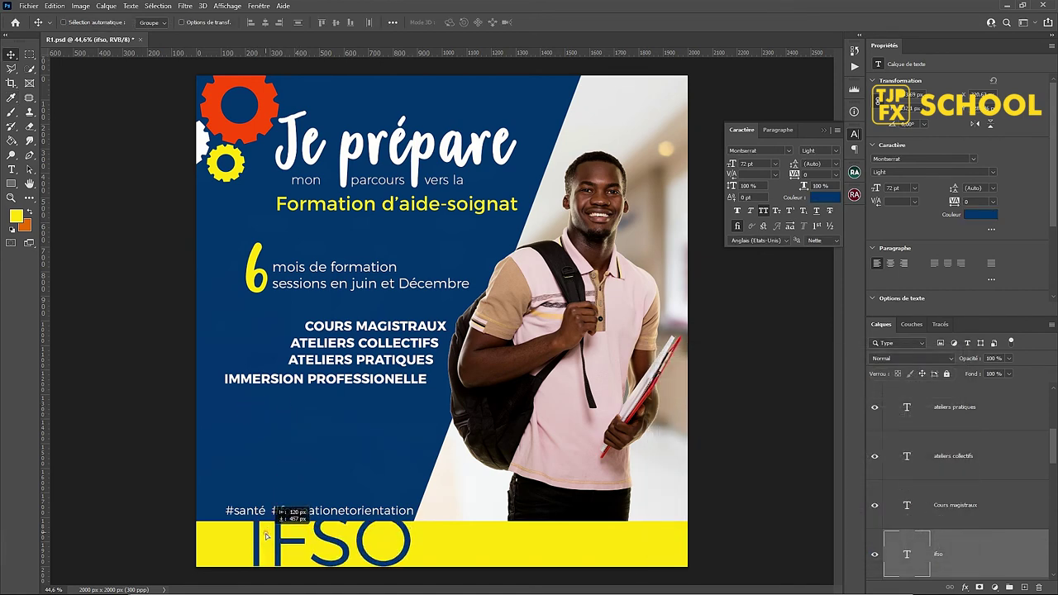
key("ctrl+t")
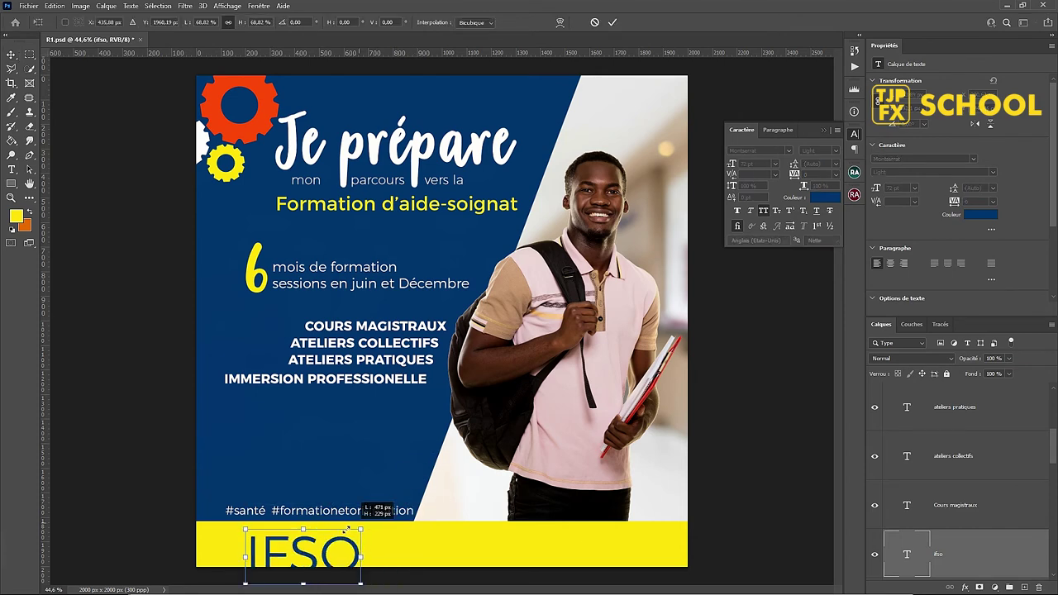
left_click_drag(414, 503, 314, 562)
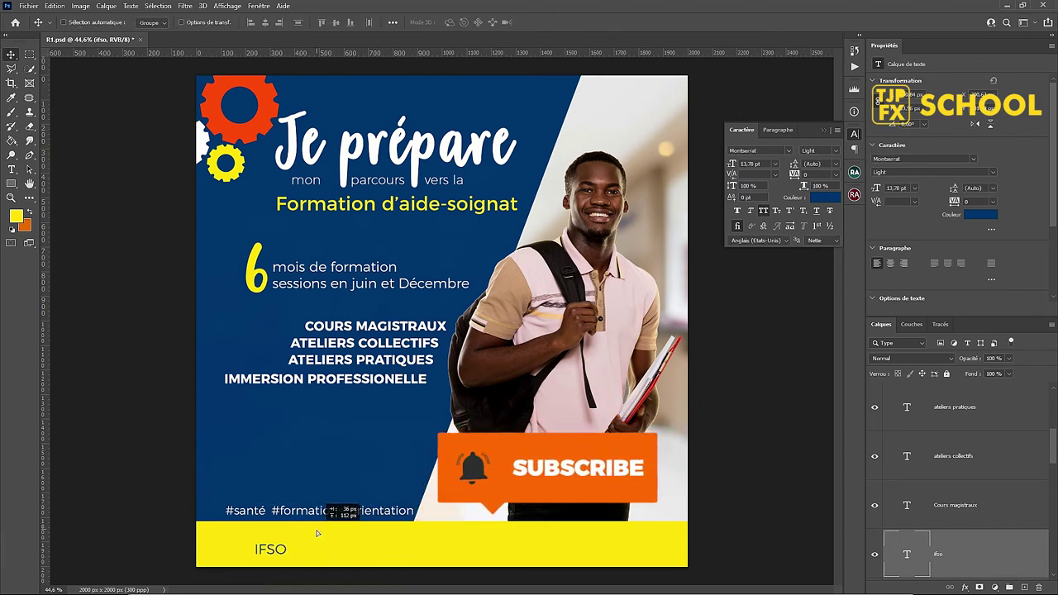
left_click(835, 151)
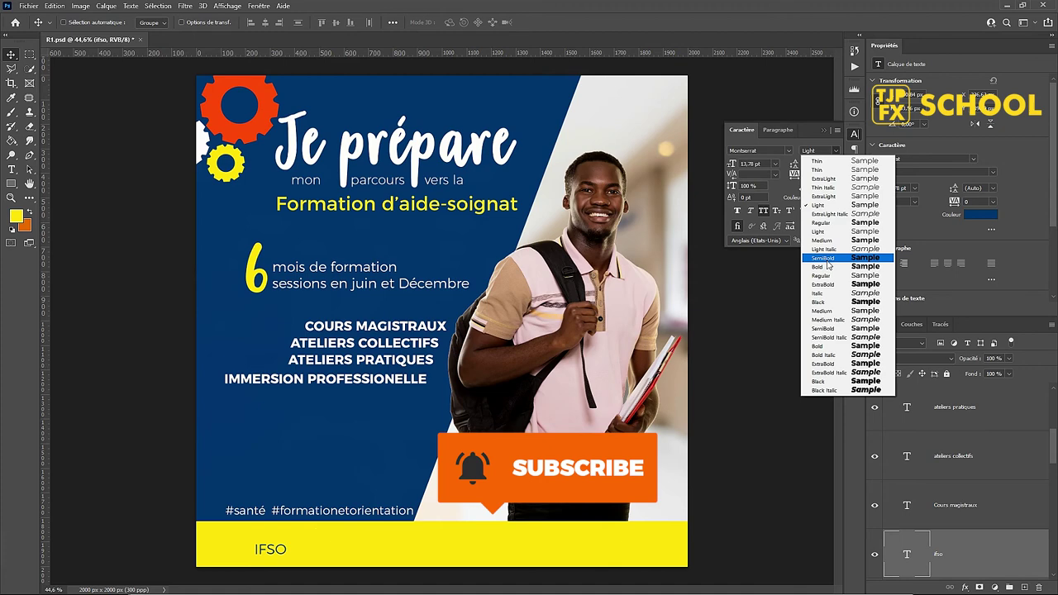
left_click(819, 302)
left_click(292, 549, "ctrl")
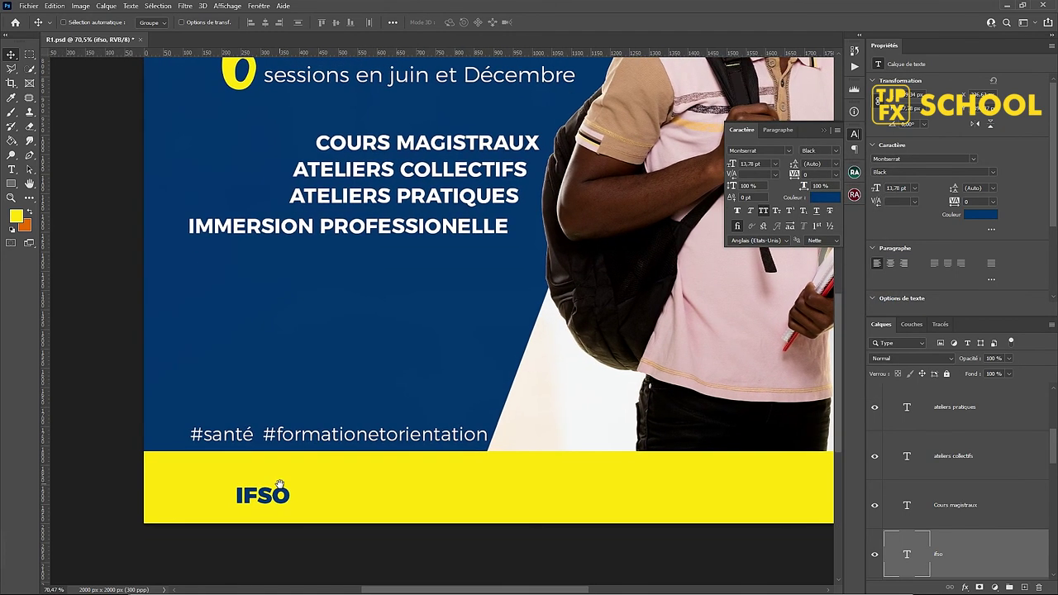
Step: Move IFSO to the band's left margin, save, and duplicate it to the right
left_click_drag(283, 497, 256, 498)
key("ctrl+s")
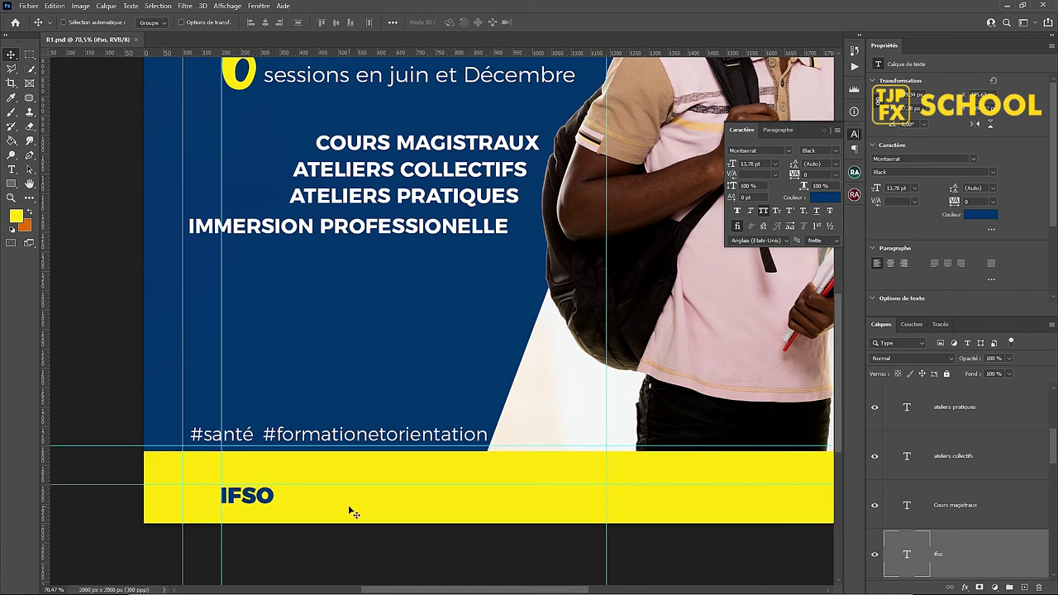
left_click_drag(350, 510, 243, 449)
left_click_drag(166, 446, 612, 467)
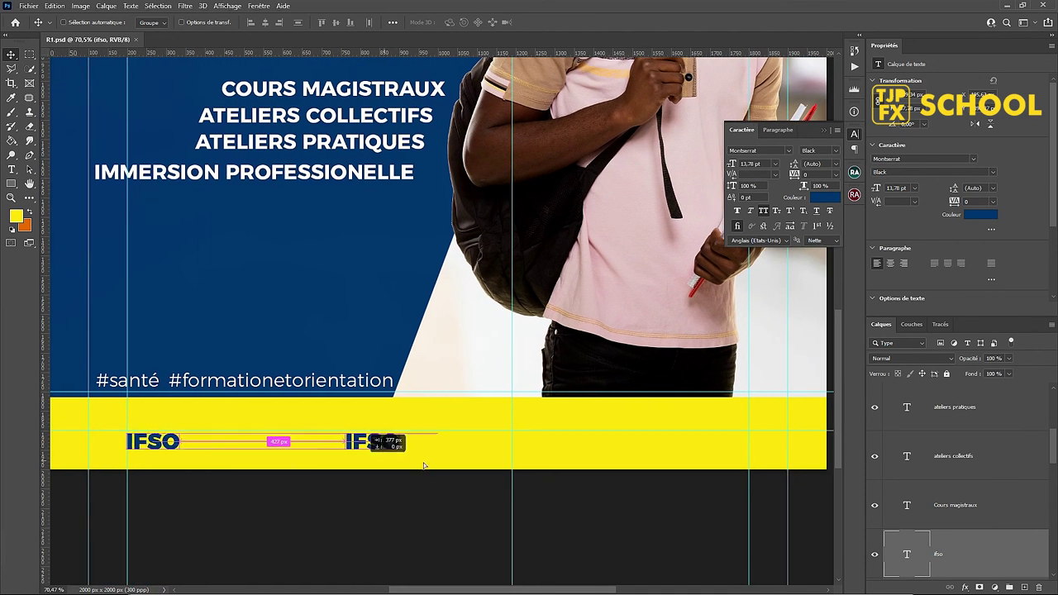
Step: Change the copy to 'CROIX - ROUGE FRANÇAISE' and confirm its dark blue colour
key("t")
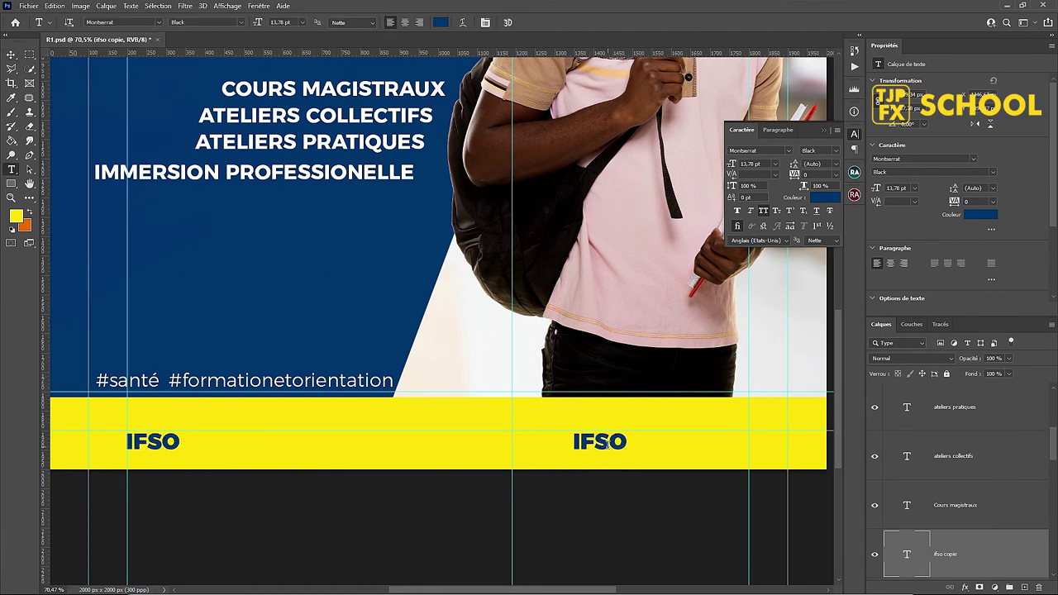
left_click(605, 446)
key("ctrl+a")
type("C")
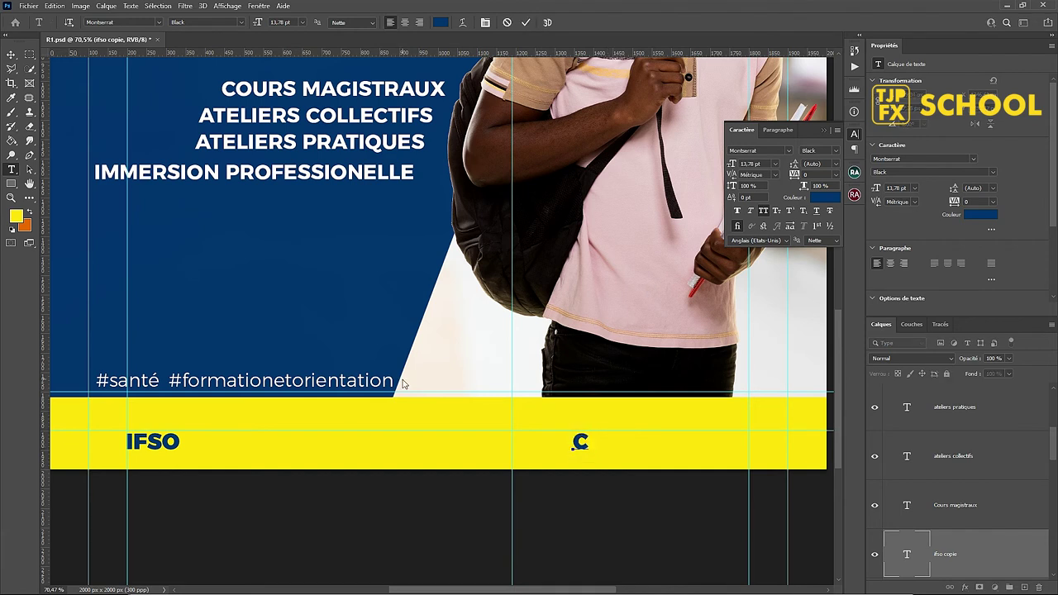
type("ROIX")
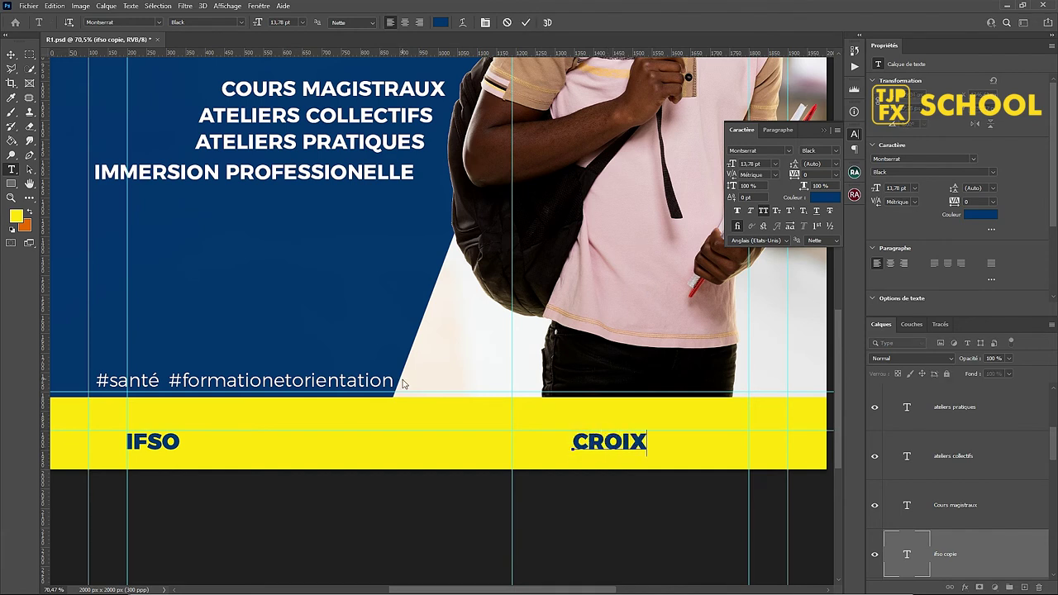
type(" - RO")
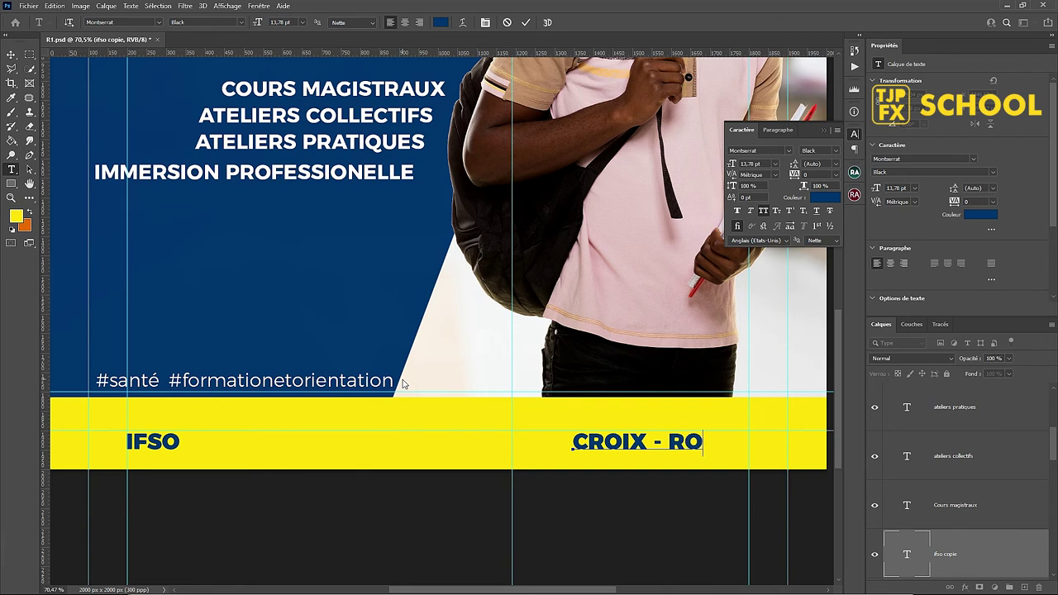
type("UGE F")
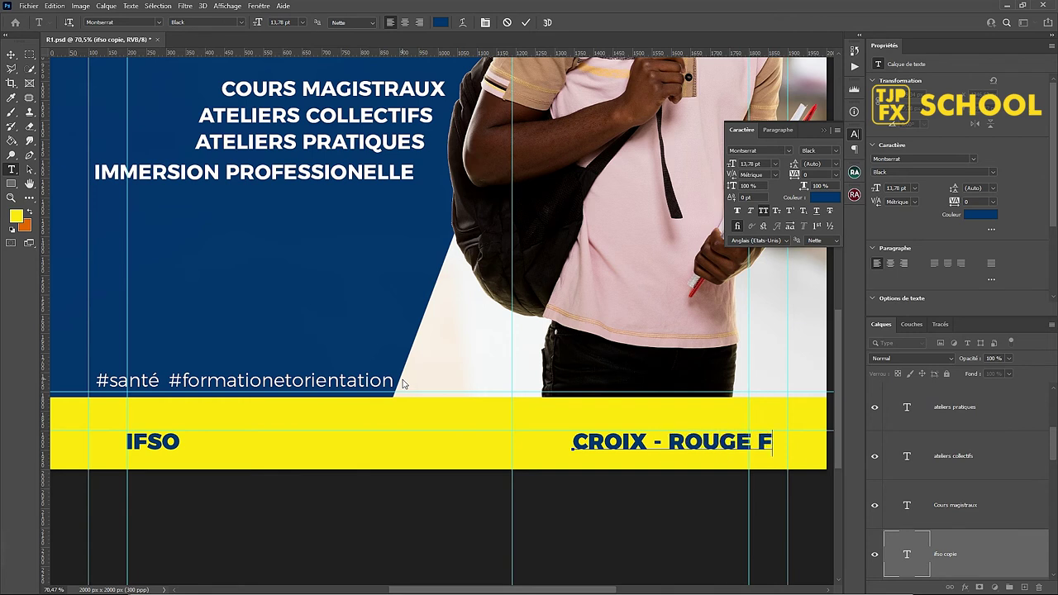
type("RAN")
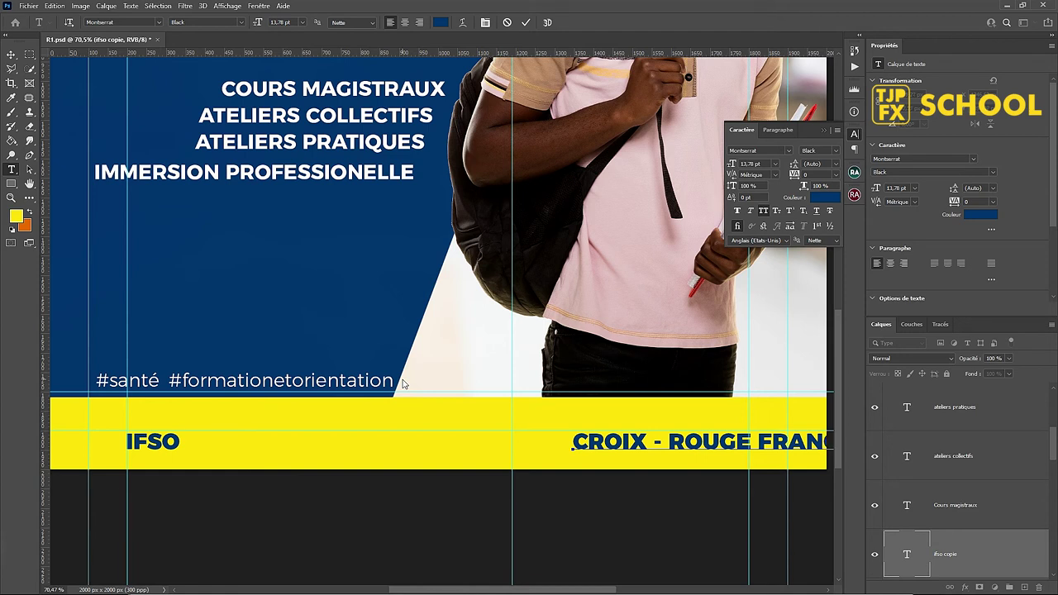
key("ctrl+Return")
mouse_move(543, 413)
left_mouse_down()
mouse_move(213, 386)
mouse_move(609, 389)
mouse_move(309, 366)
mouse_move(567, 386)
mouse_move(524, 413)
mouse_move(501, 414)
left_mouse_up()
key("v")
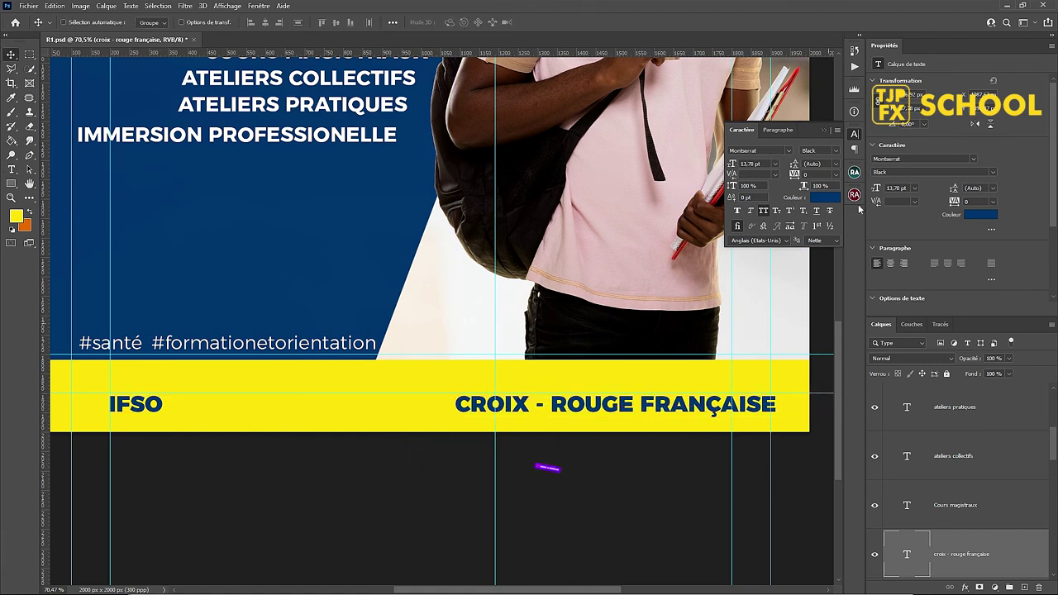
left_click(831, 198)
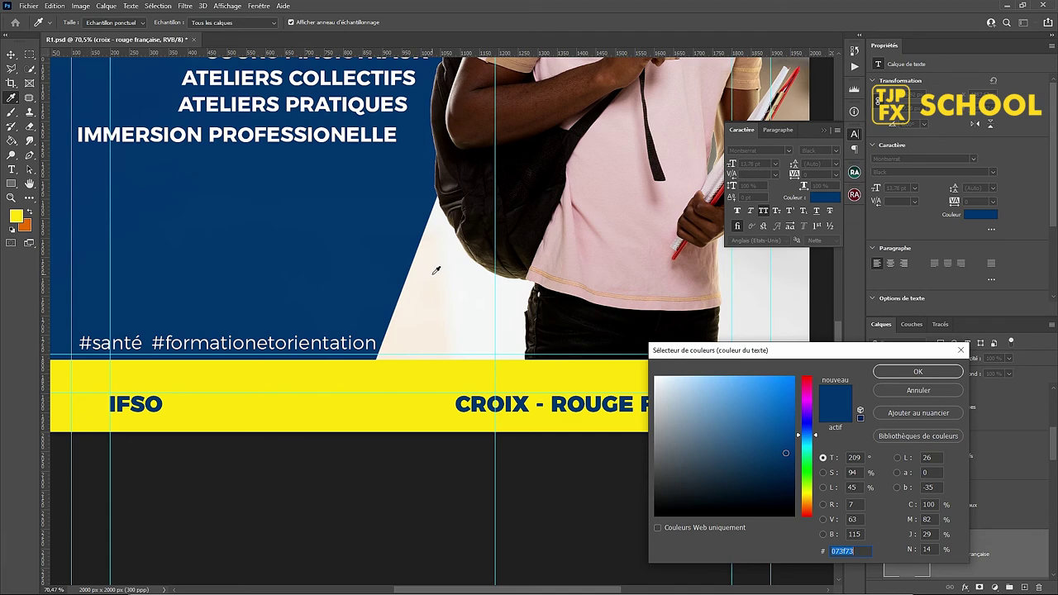
key("Return")
scroll(454, 289, "down", 3)
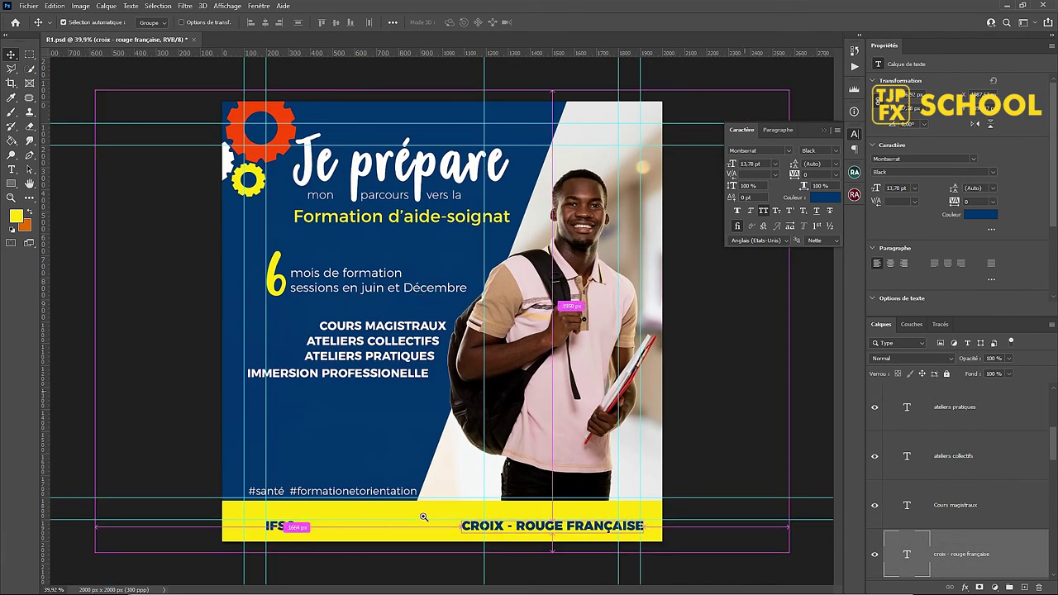
Step: Apply a Color Overlay sampled from the gear's red-orange to the bottom band (Calque 3)
left_click(385, 533)
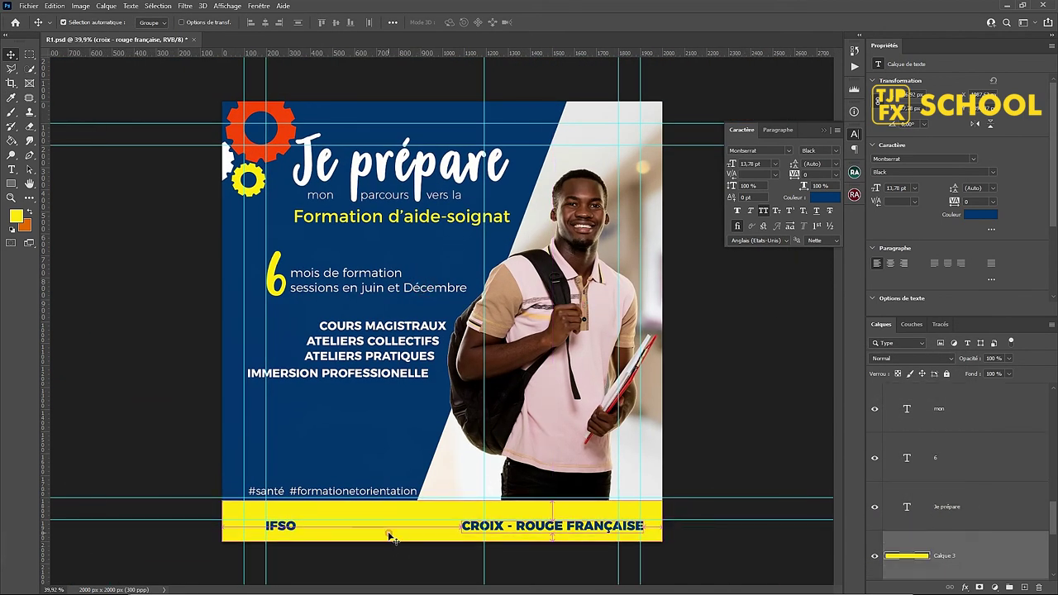
double_click(1044, 553)
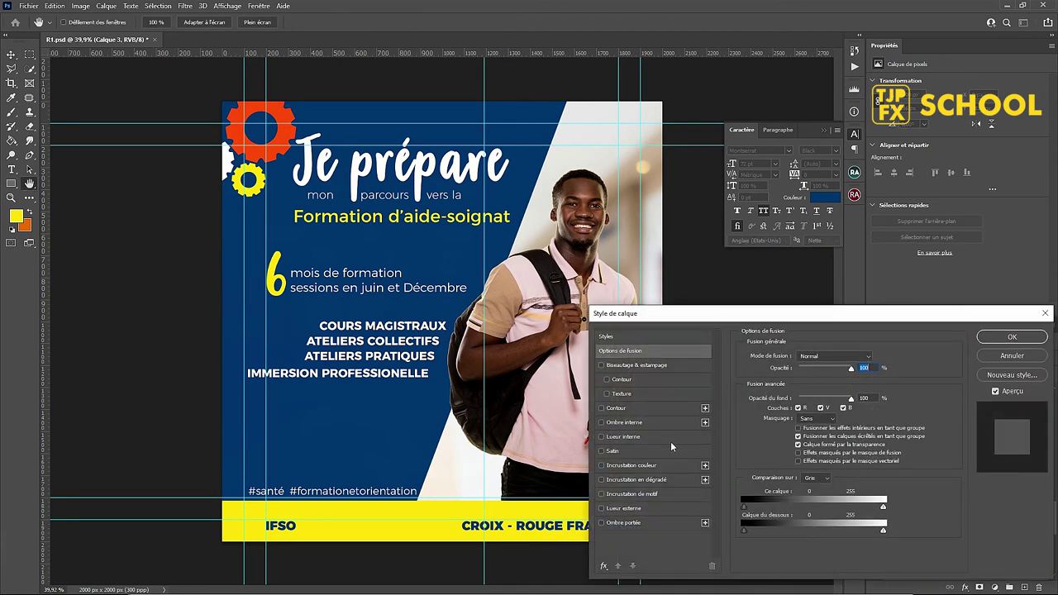
left_click(661, 464)
left_click(884, 361)
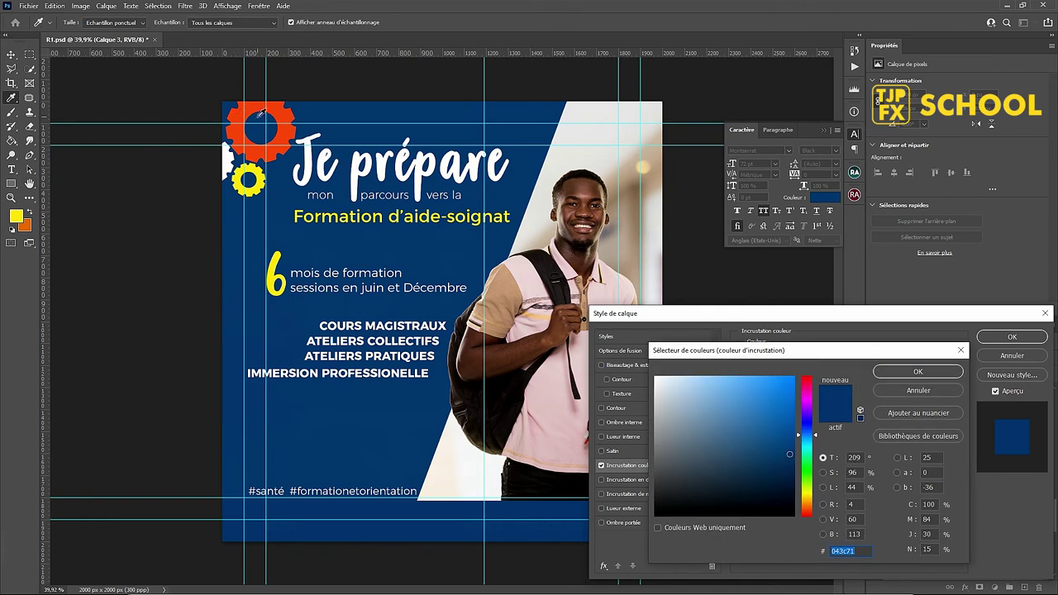
left_click(258, 116)
left_click(918, 371)
left_click(1012, 336)
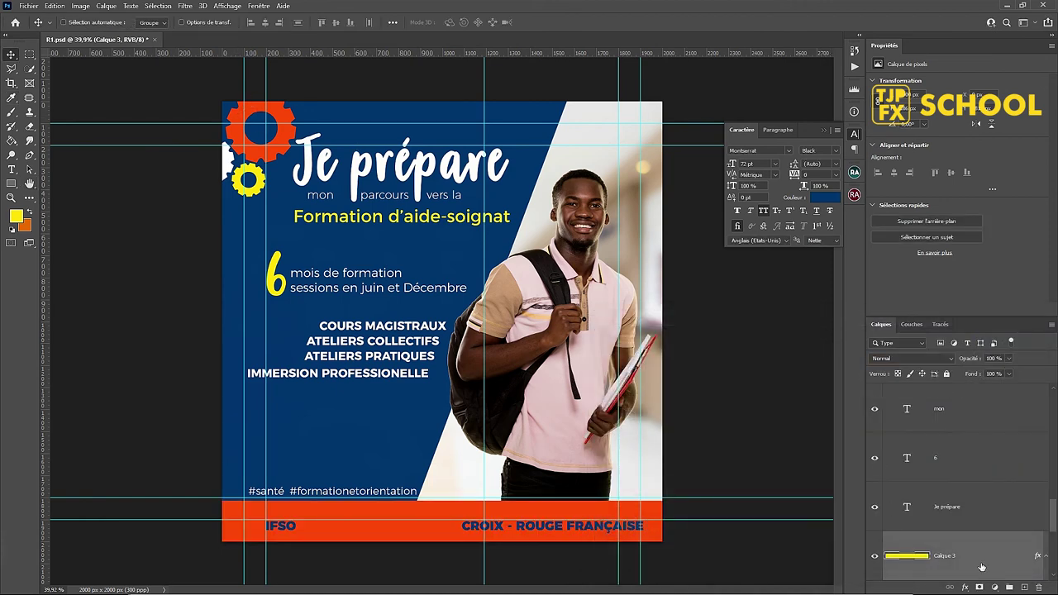
Step: Revert the bottom band to plain yellow and hide the guides
scroll(982, 567, "down", 1)
scroll(956, 570, "down", 1)
scroll(953, 562, "down", 1)
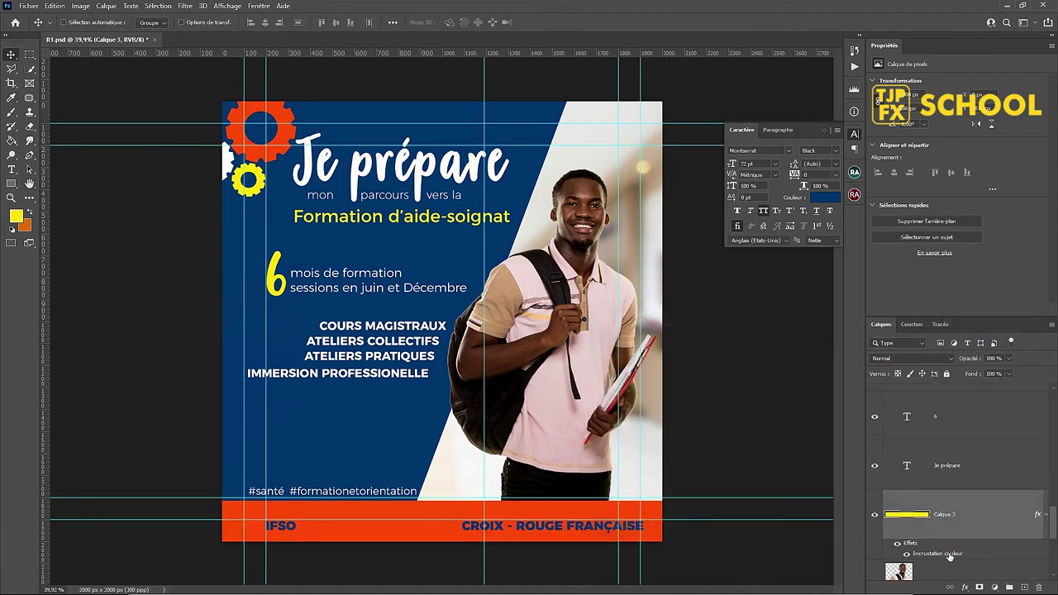
double_click(950, 556)
left_click(885, 361)
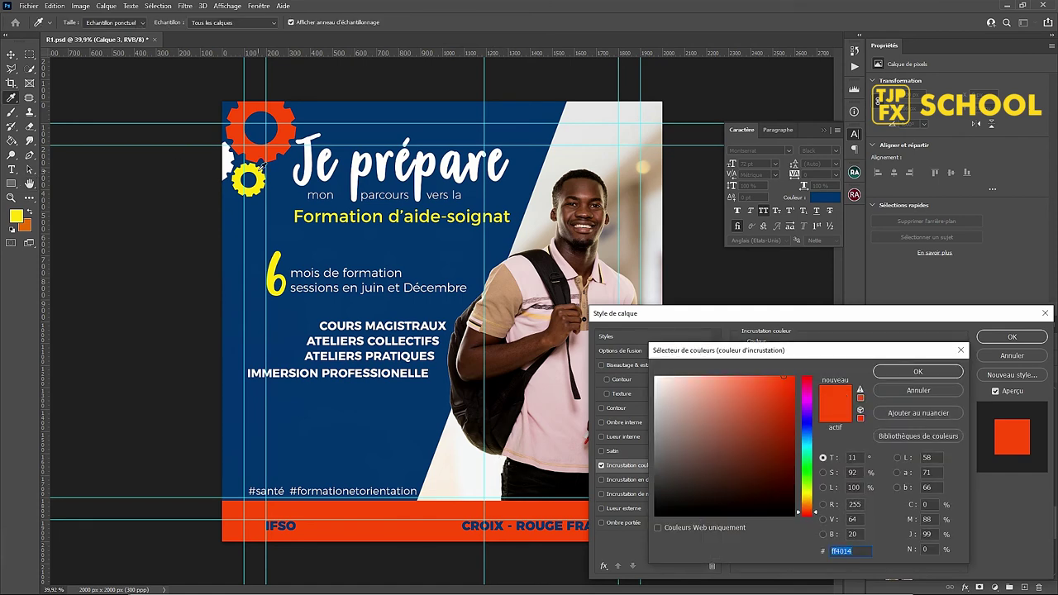
key("Return")
key("Return")
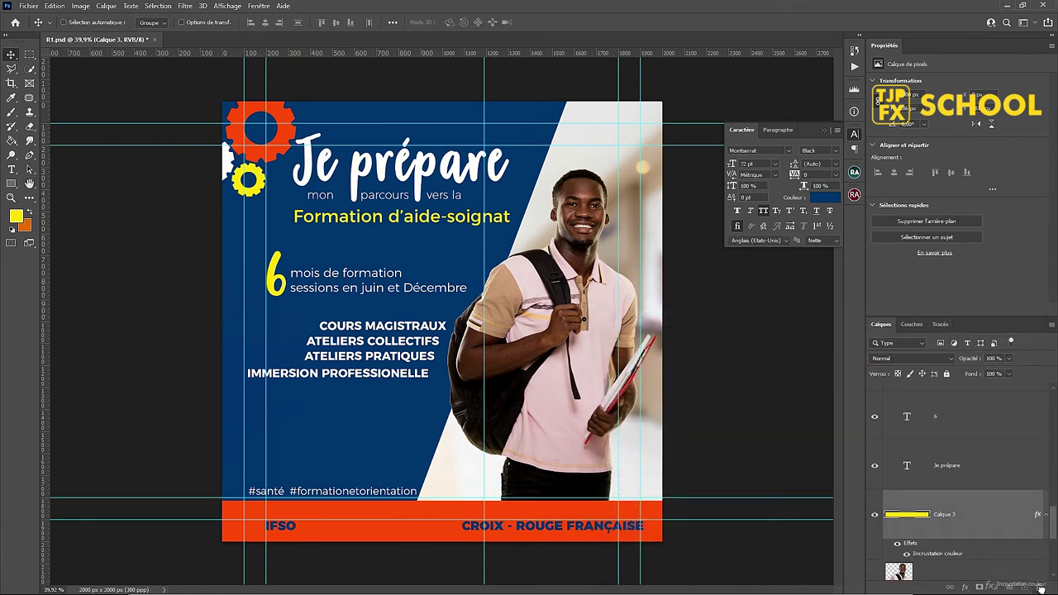
key("ctrl+h")
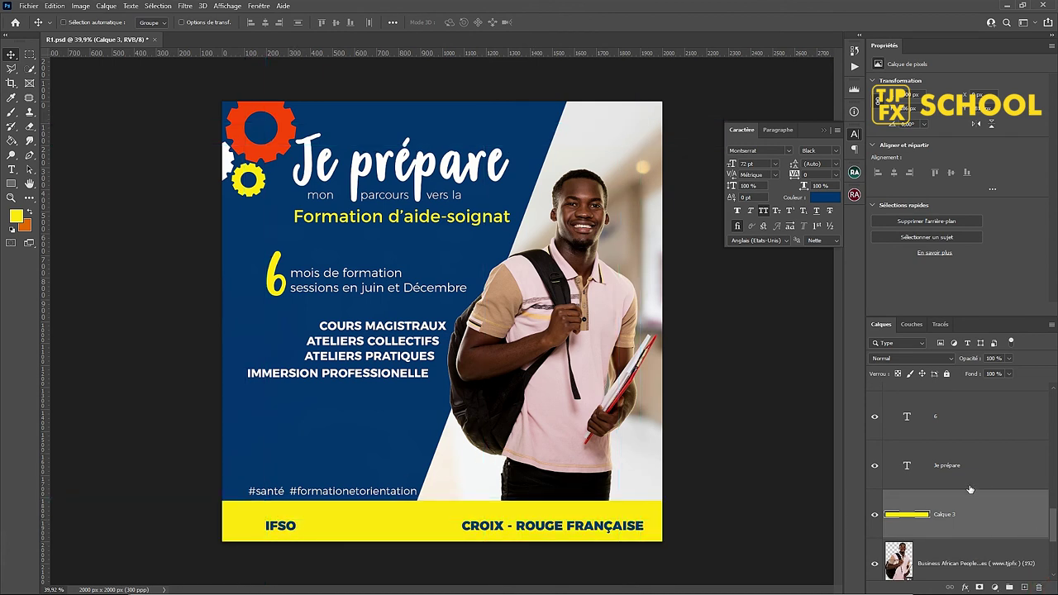
Step: Align IFSO and CROIX - ROUGE FRANÇAISE on vertical centres, save, and set both to Bold
left_click(633, 532)
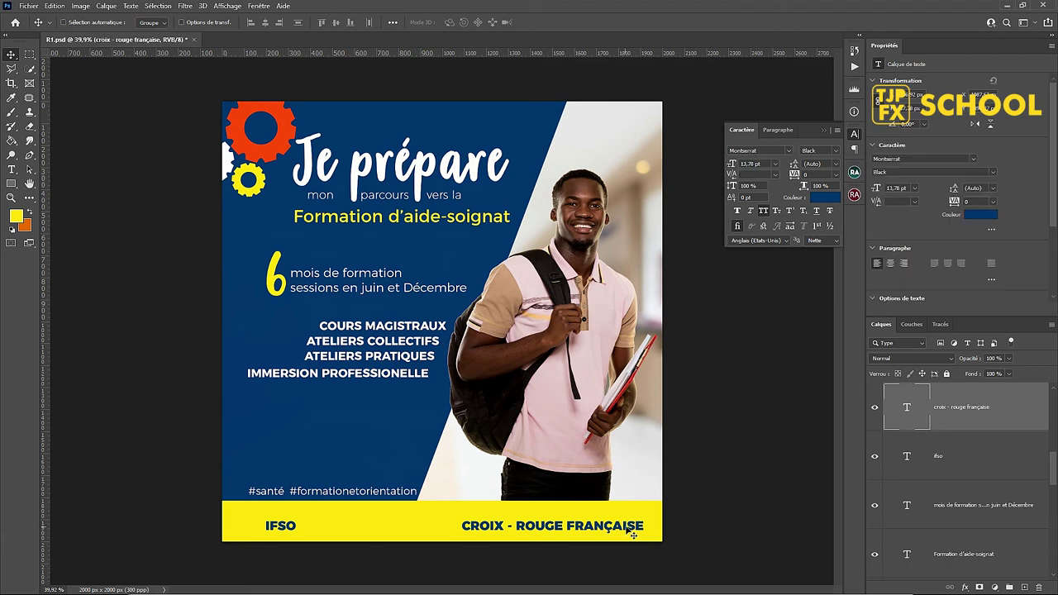
left_click(296, 527, "shift")
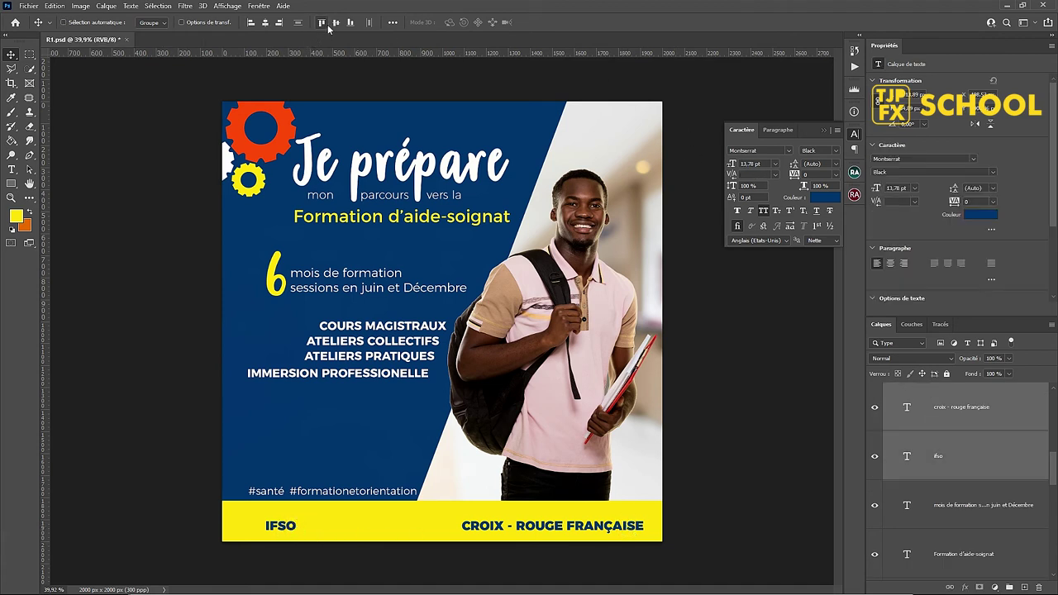
left_click(336, 23)
key("ctrl+s")
left_click(834, 151)
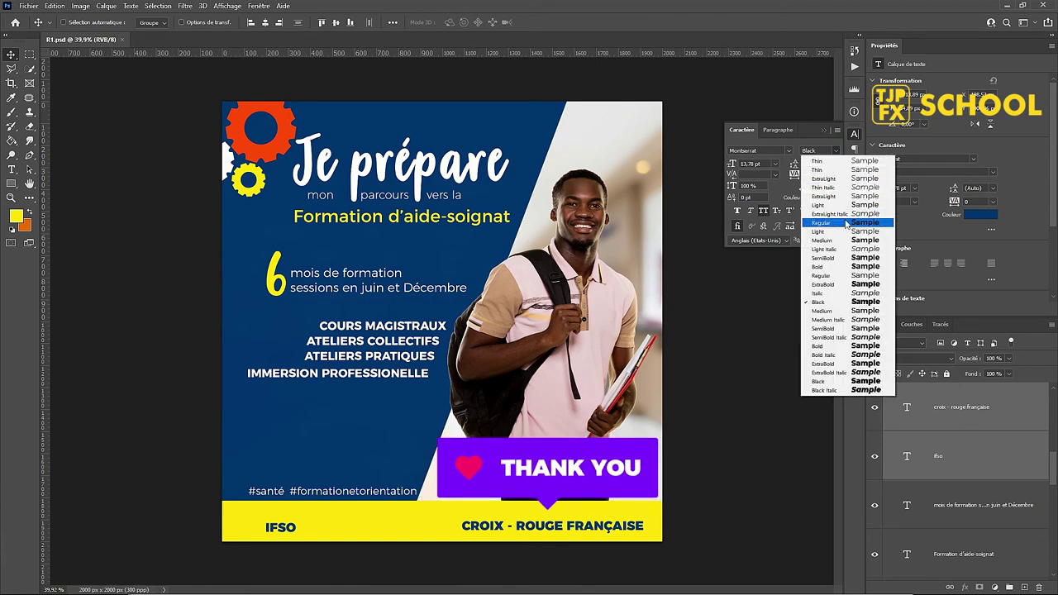
left_click(846, 267)
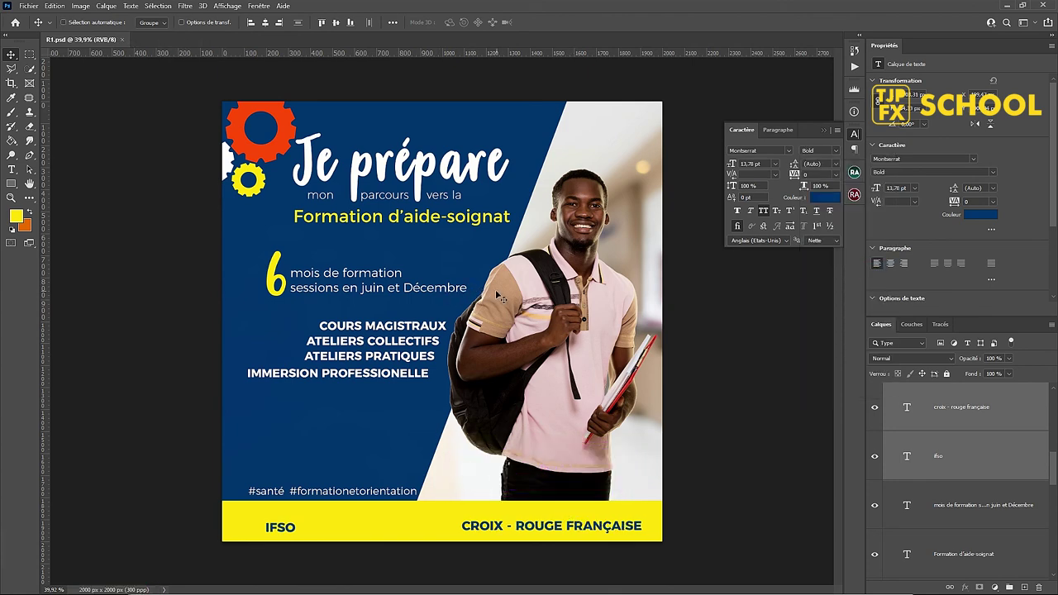
Step: Delete the empty Calque 2 layer and zoom out to show the whole poster
scroll(545, 222, "up", 2)
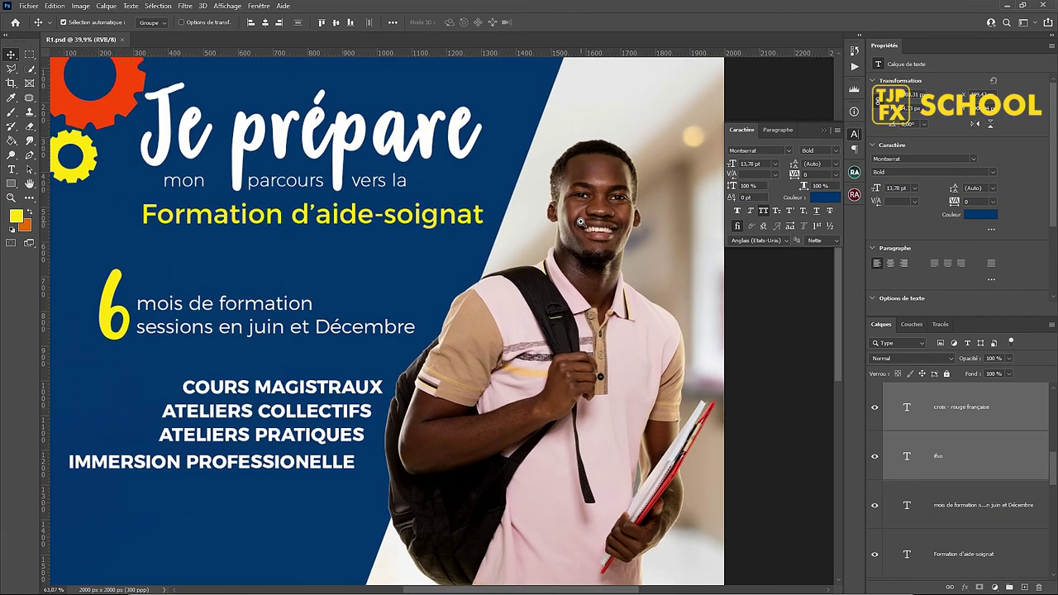
scroll(581, 222, "down", 1)
scroll(562, 232, "down", 1)
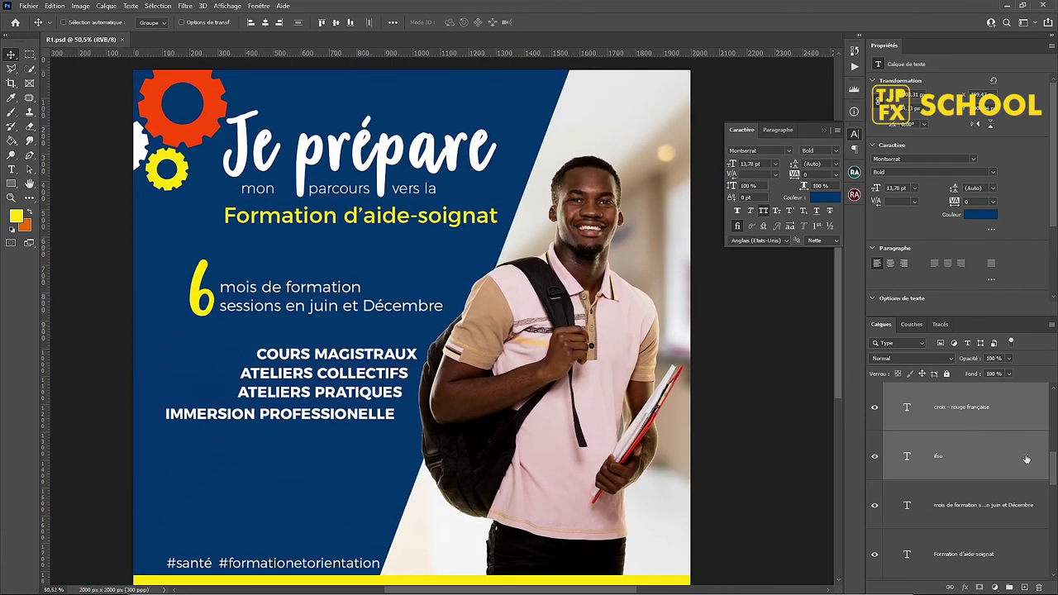
left_click_drag(1055, 469, 1054, 405)
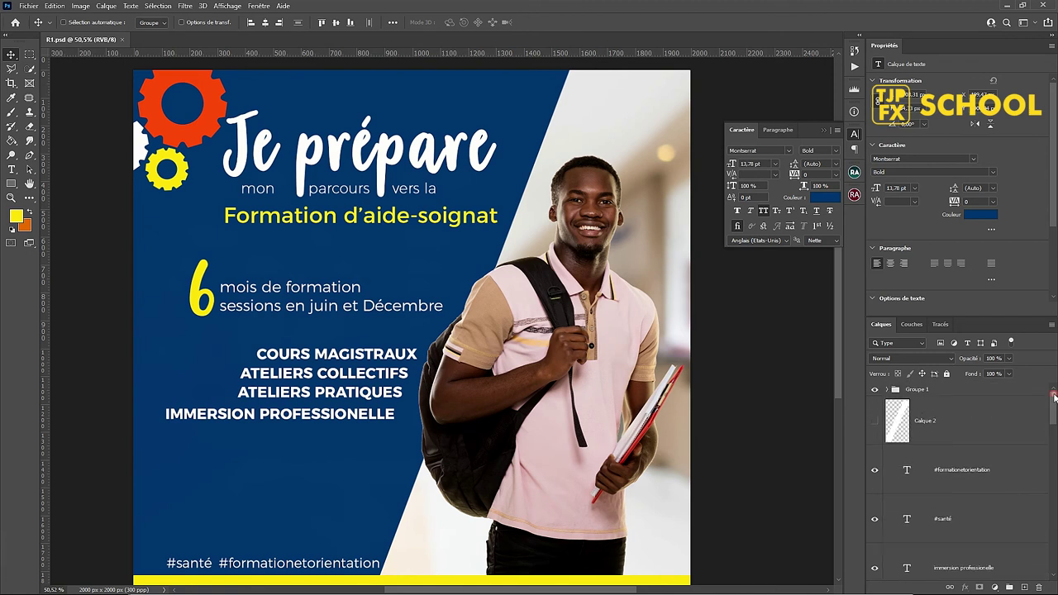
left_click_drag(945, 428, 1039, 588)
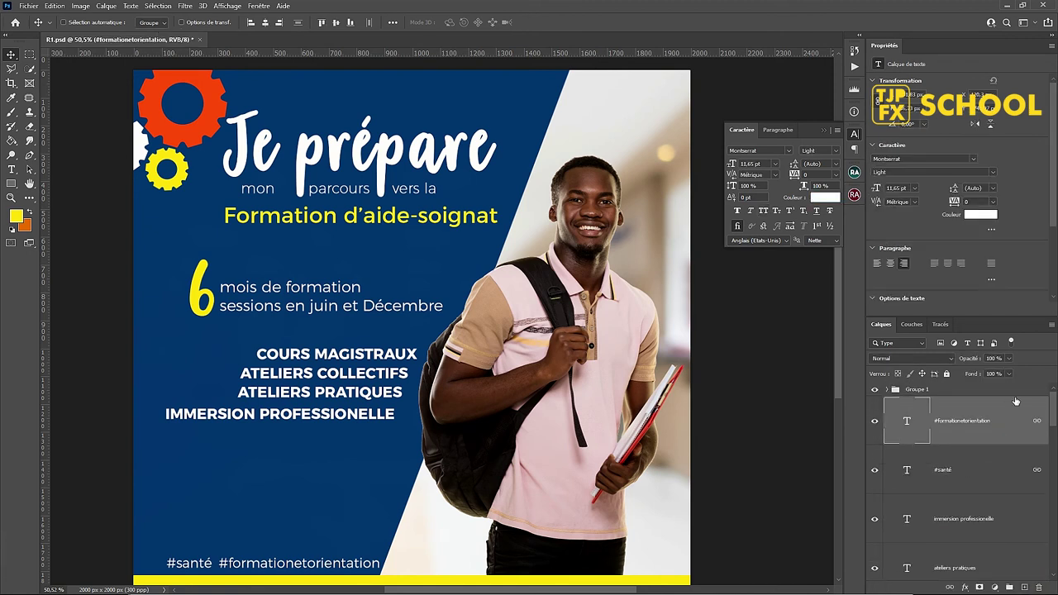
left_click(1012, 395)
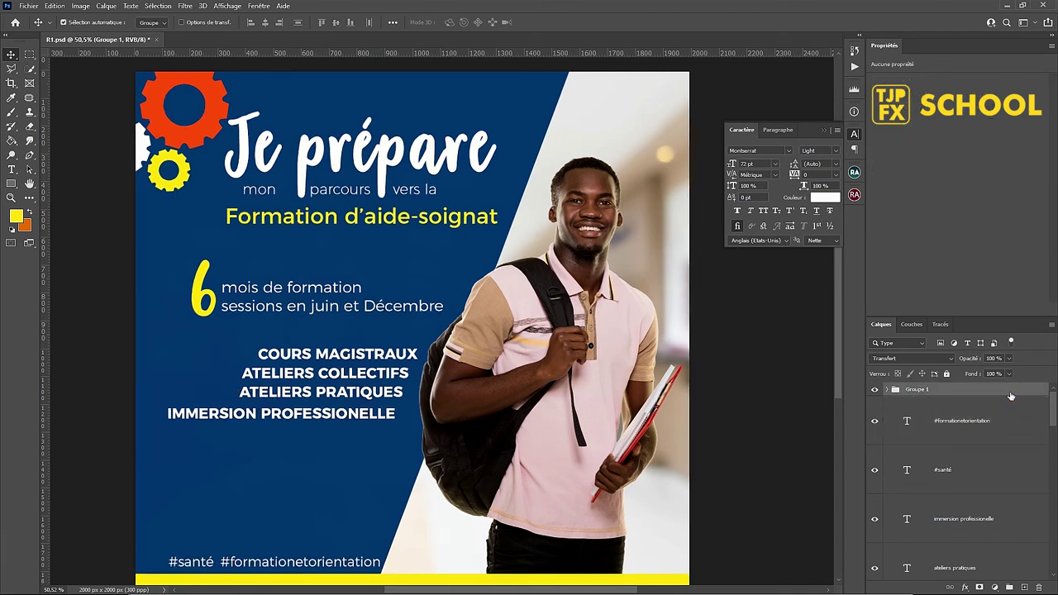
key("ctrl+minus")
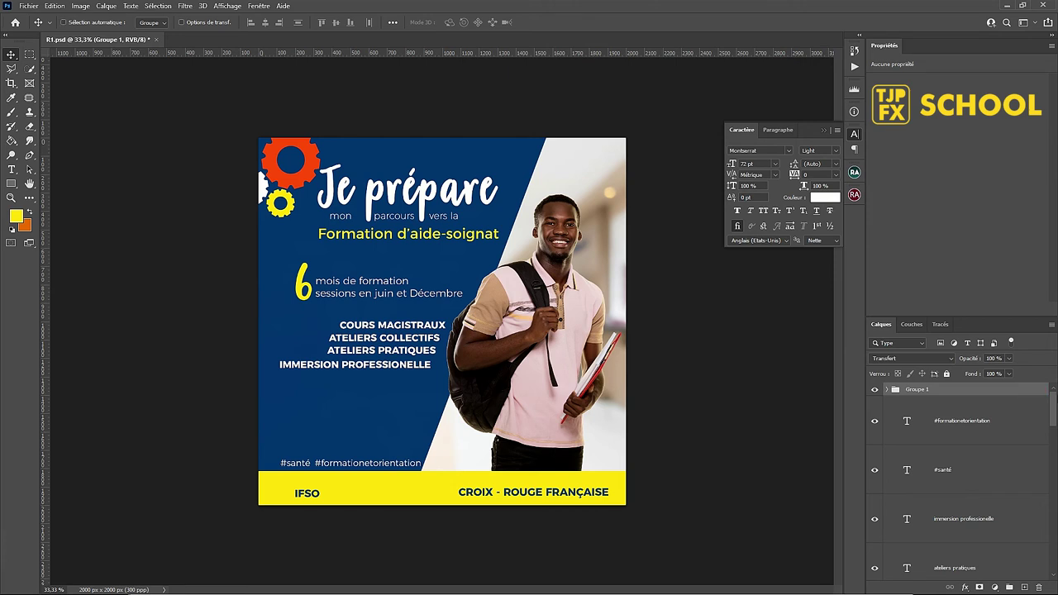
Step: Add a Courbes 1 Curves layer above Groupe 1 with its midtone point raised slightly
left_click(995, 587)
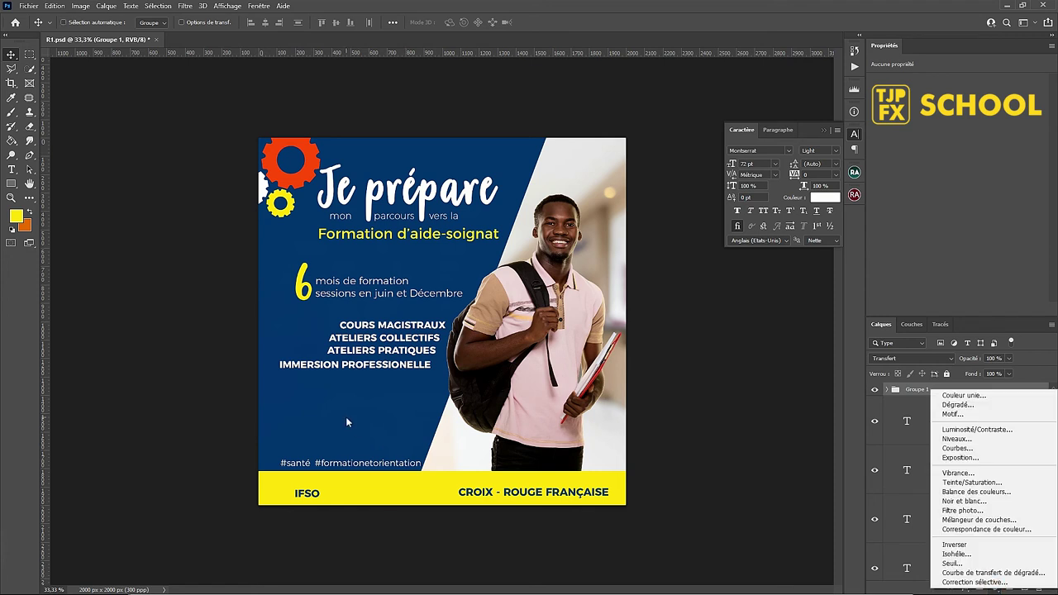
left_click(964, 448)
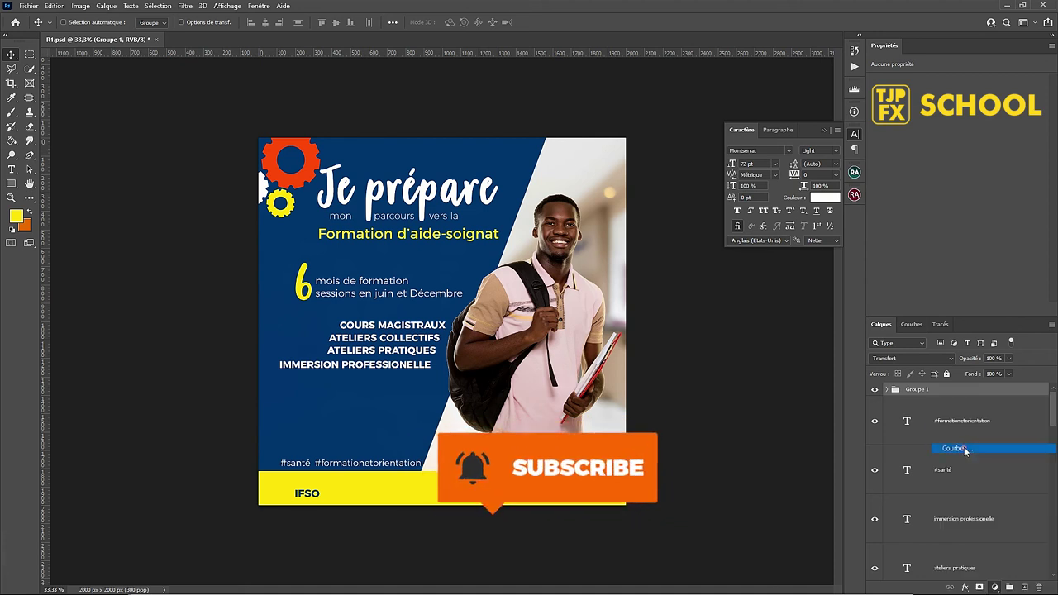
mouse_move(948, 200)
left_mouse_down()
mouse_move(948, 190)
mouse_move(923, 228)
left_mouse_up()
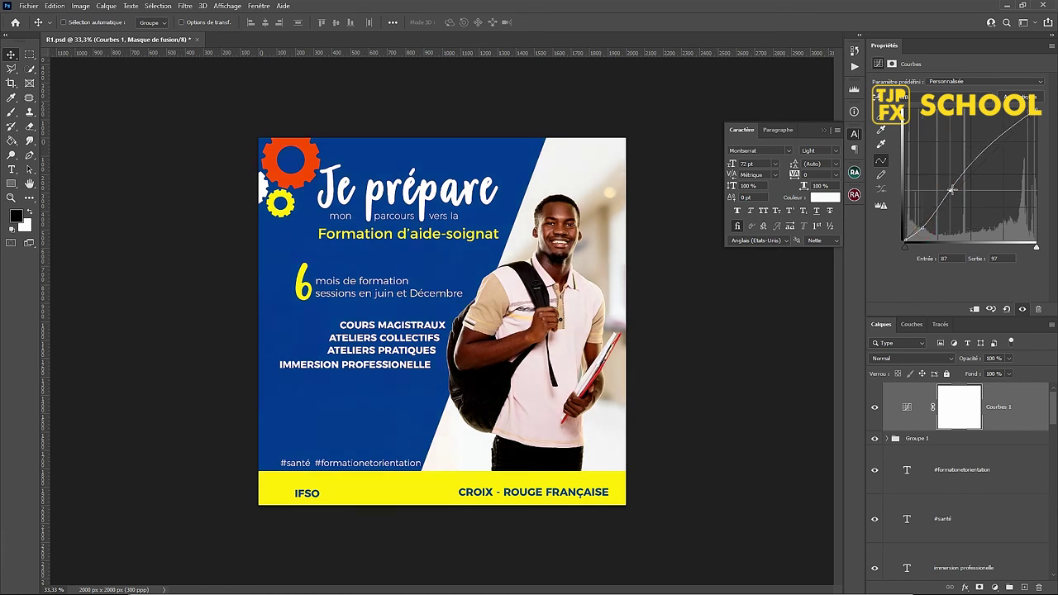
left_click_drag(948, 189, 952, 191)
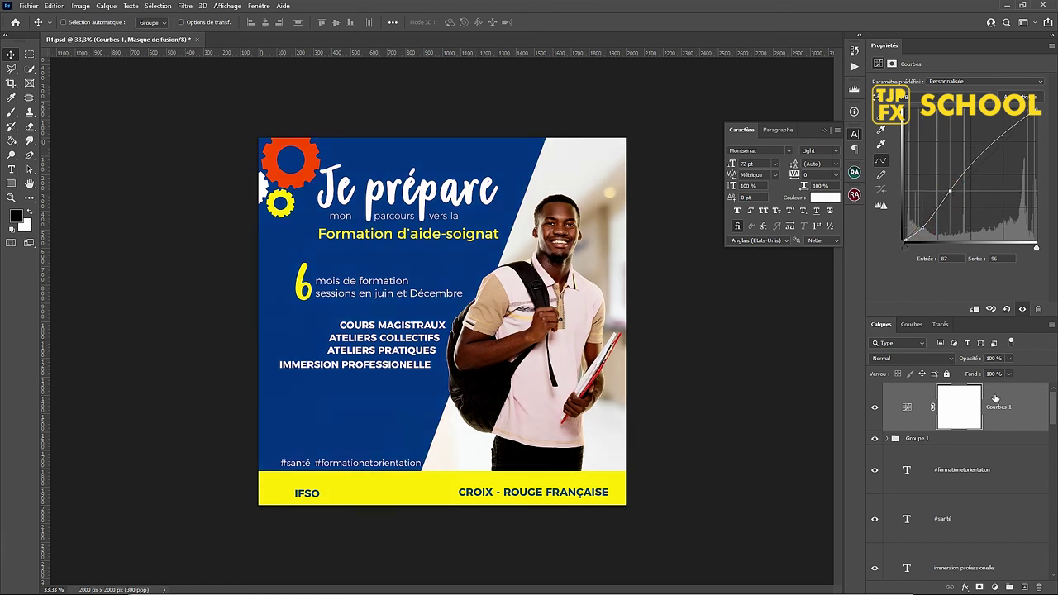
left_click(907, 406)
Step: Close the Fenêtre menu, zoom the canvas to 50% and save the poster
left_click(258, 6)
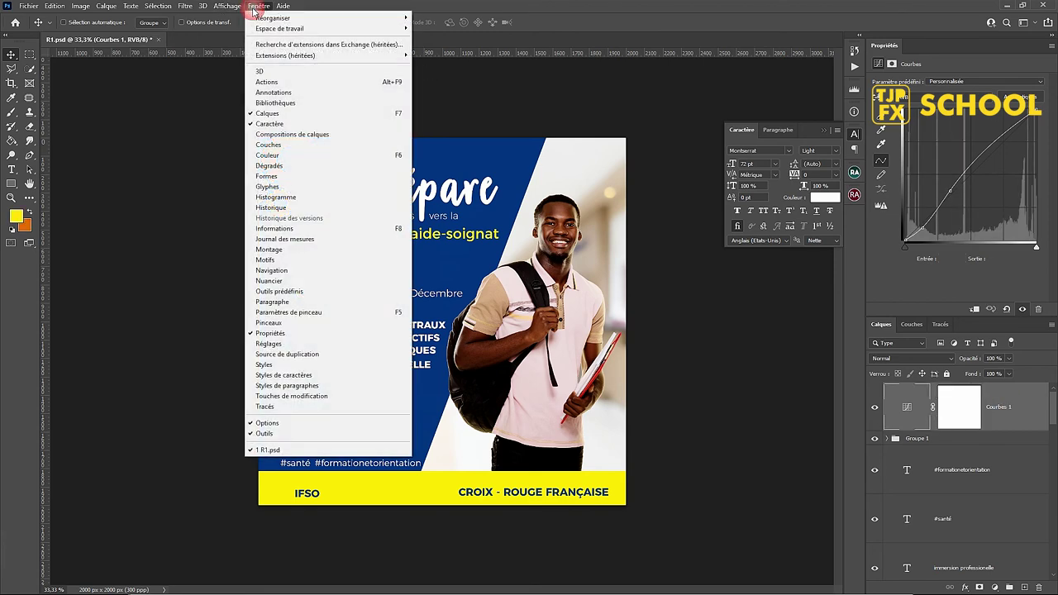
left_click(271, 271)
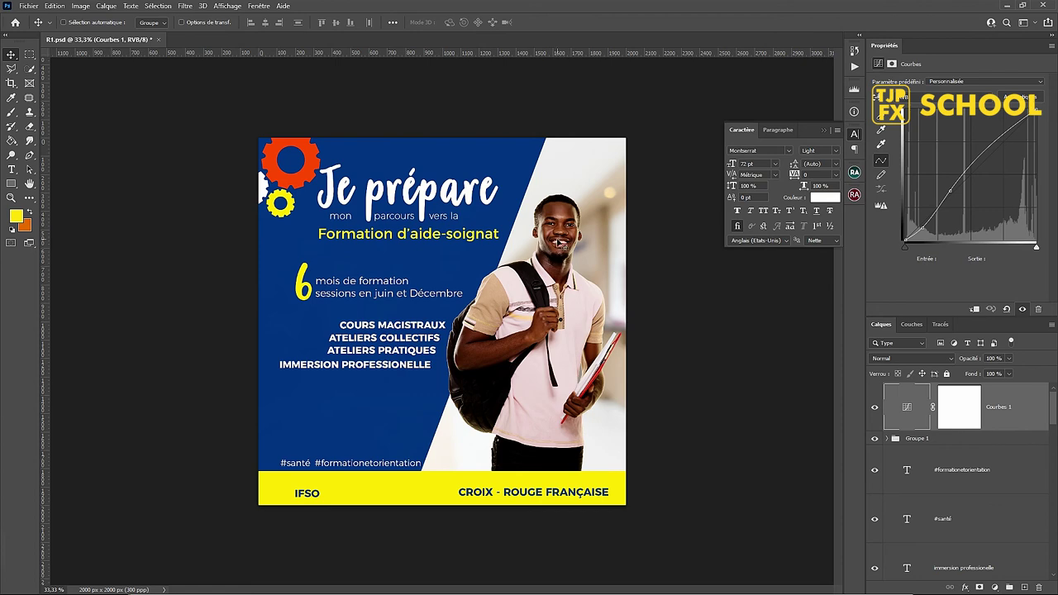
key("ctrl+plus")
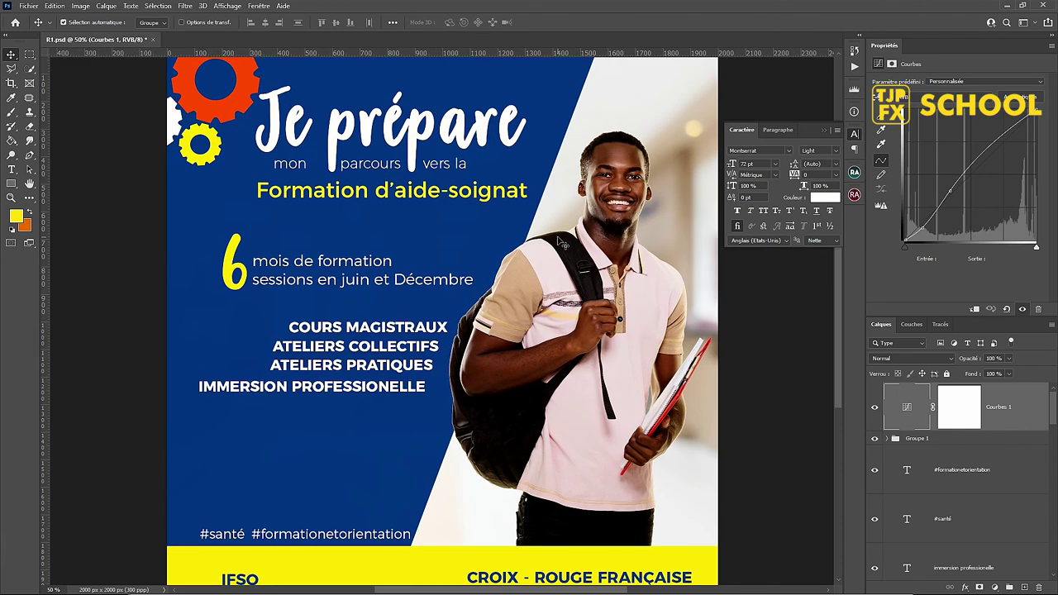
key("ctrl+s")
right_click(1032, 404)
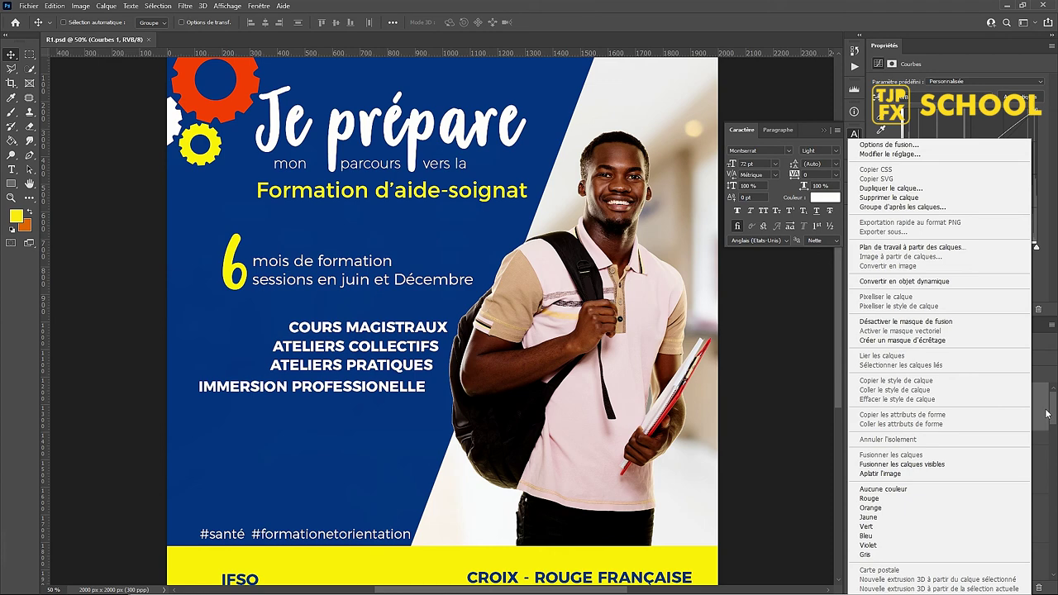
left_click(1047, 414)
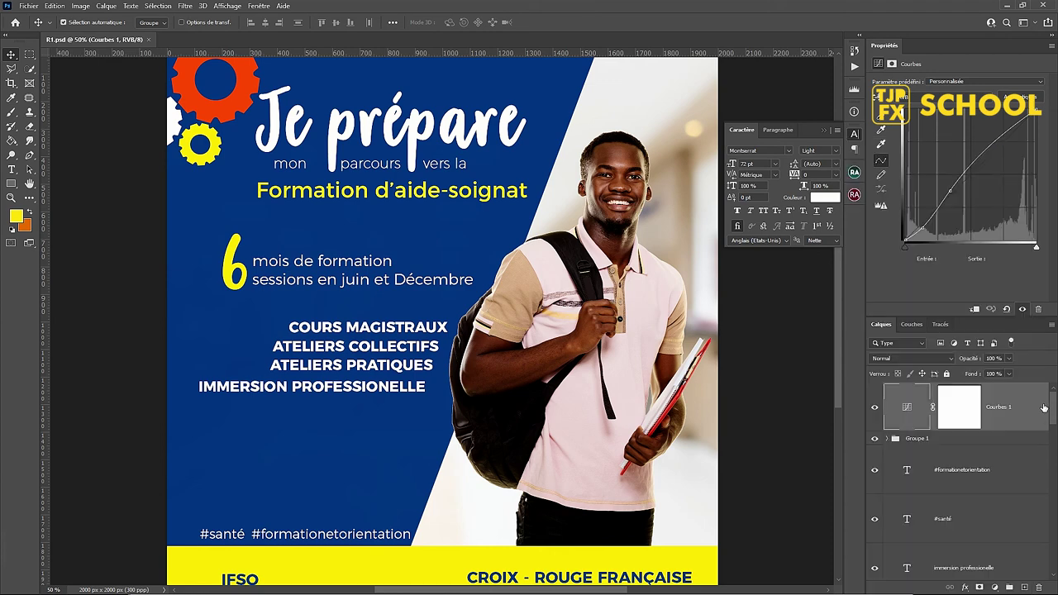
Step: Stamp all visible layers into Calque 4 and launch Filtre Camera Raw on it
key("ctrl+shift+alt+e")
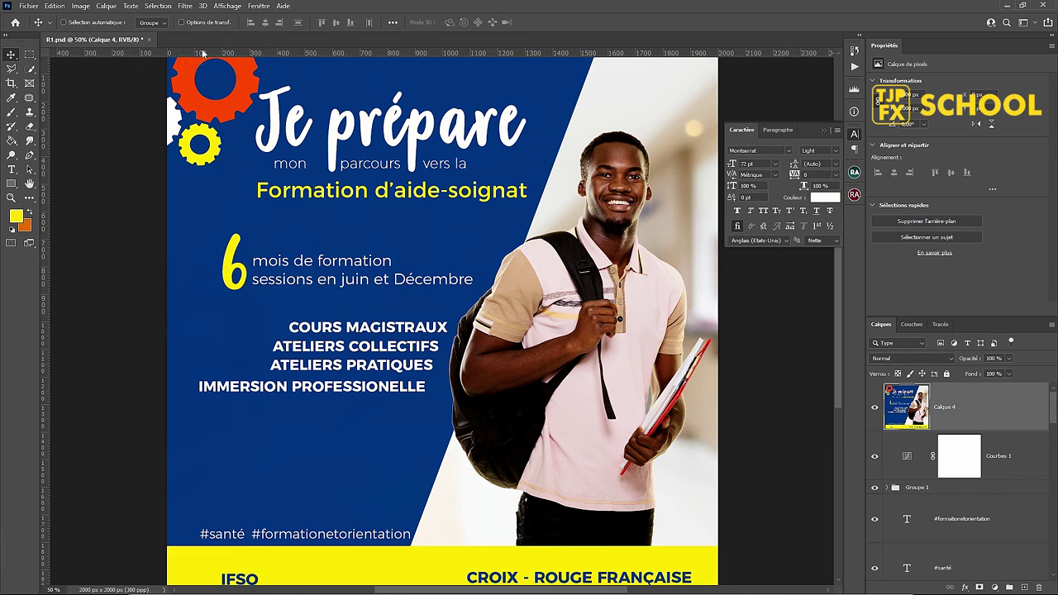
left_click(187, 6)
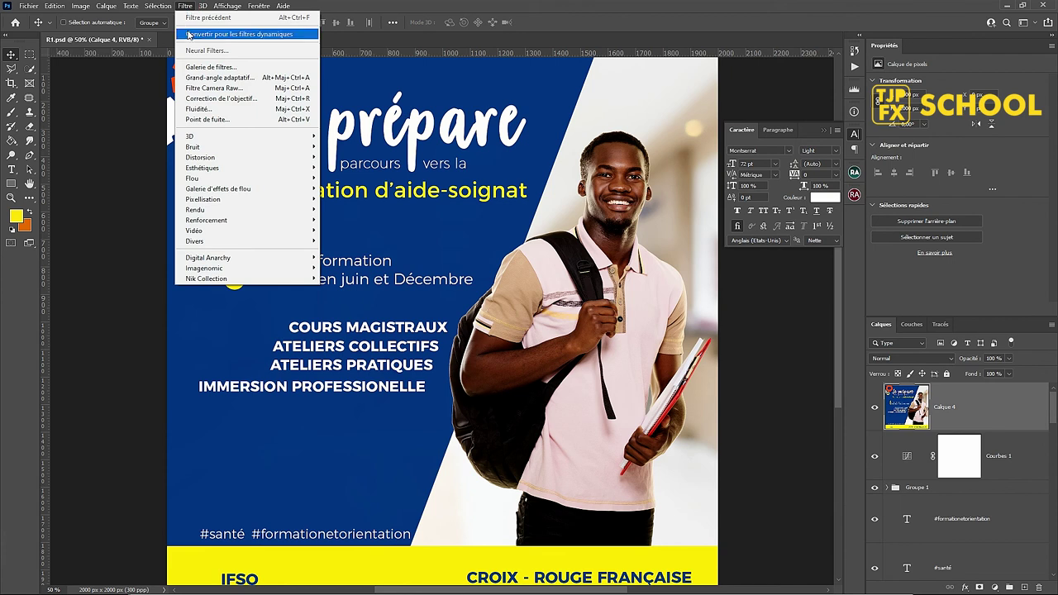
left_click(199, 88)
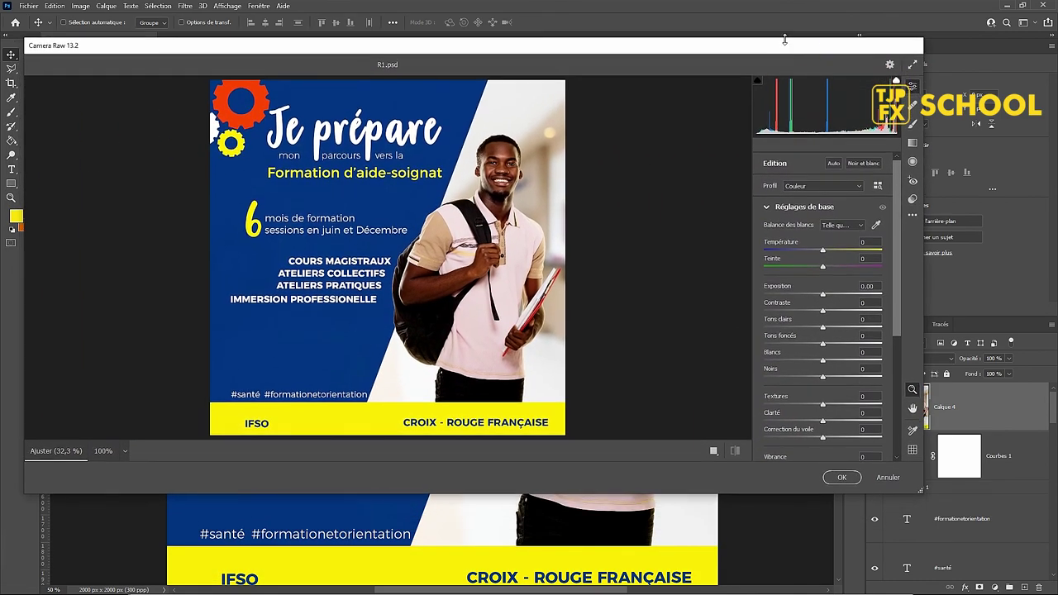
Step: Maximise Camera Raw and set Tons foncés +37, Tons clairs -17, Textures +18, Clarté +16, Voile +9
left_click_drag(784, 38, 777, 2)
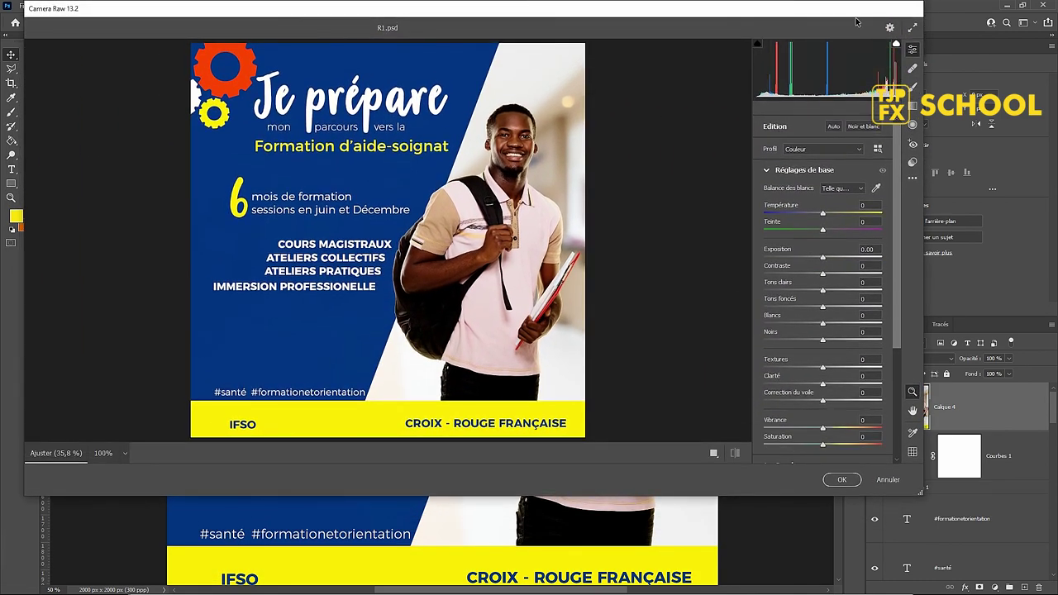
left_click_drag(857, 23, 887, 40)
left_click(948, 51)
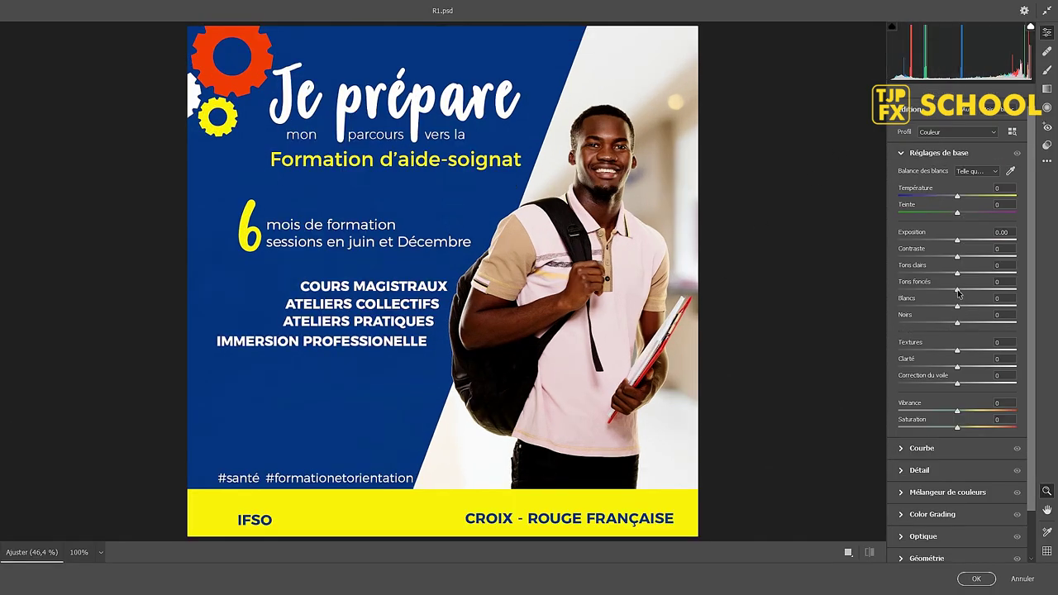
left_click_drag(957, 293, 973, 291)
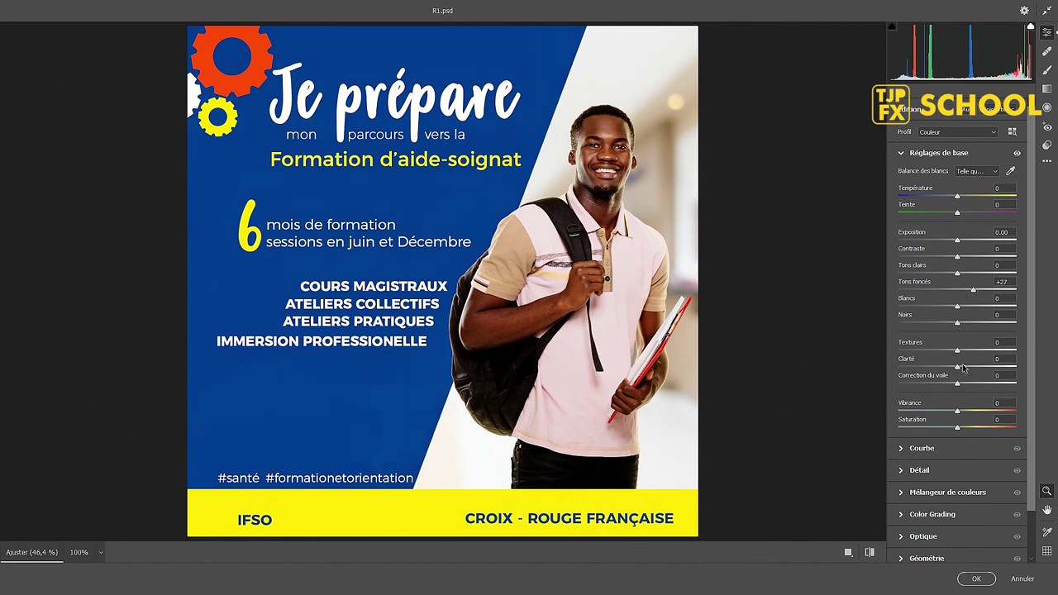
left_click_drag(958, 367, 967, 367)
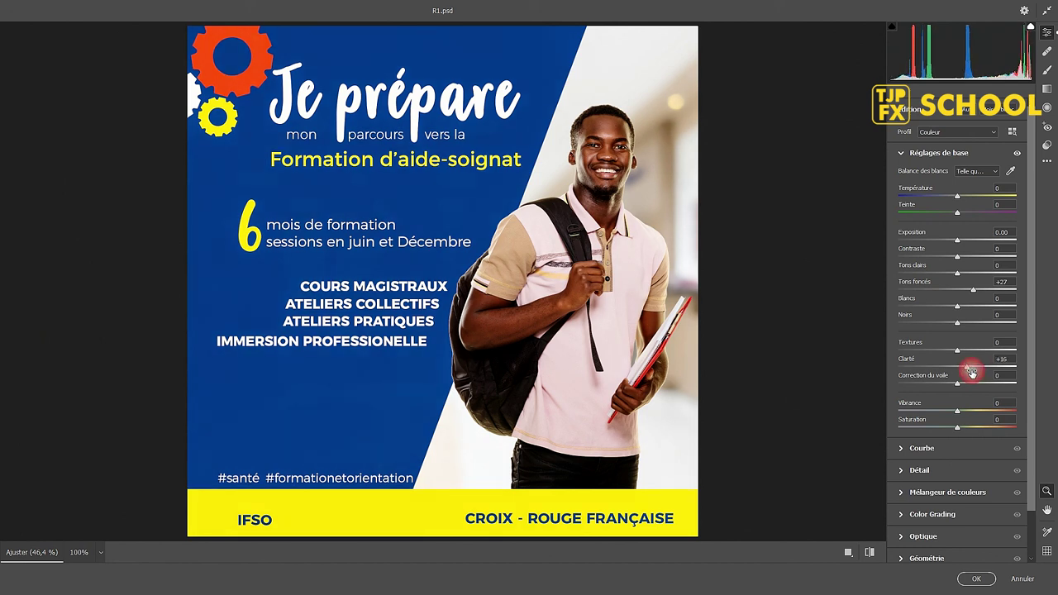
left_click_drag(958, 275, 981, 291)
mouse_move(957, 351)
left_mouse_down()
mouse_move(968, 350)
mouse_move(964, 385)
left_mouse_up()
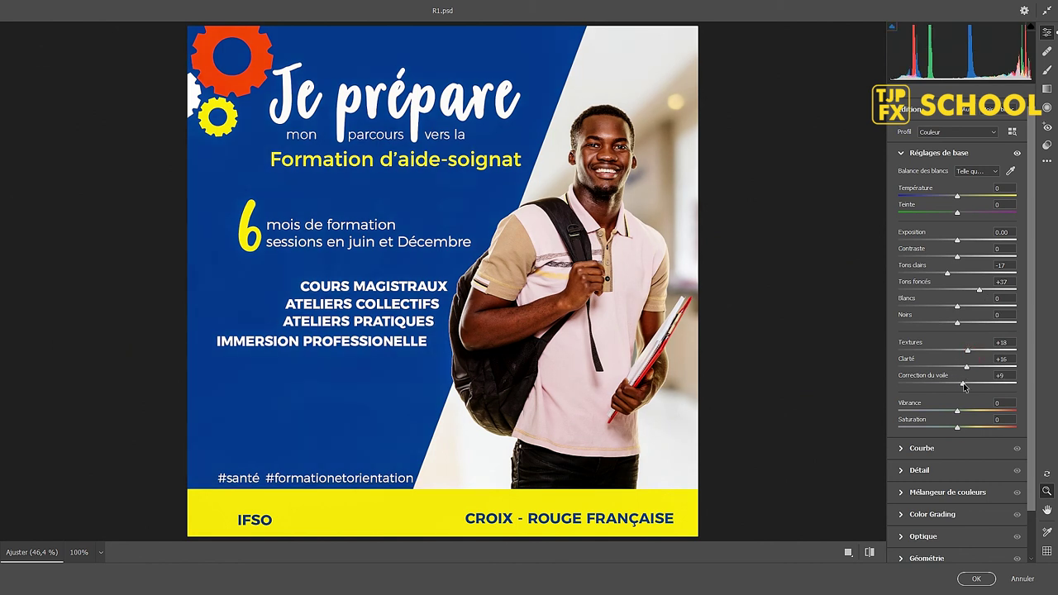
Step: In the Détail section, set Netteté to 33 and Réduction du bruit to 25
left_click(901, 470)
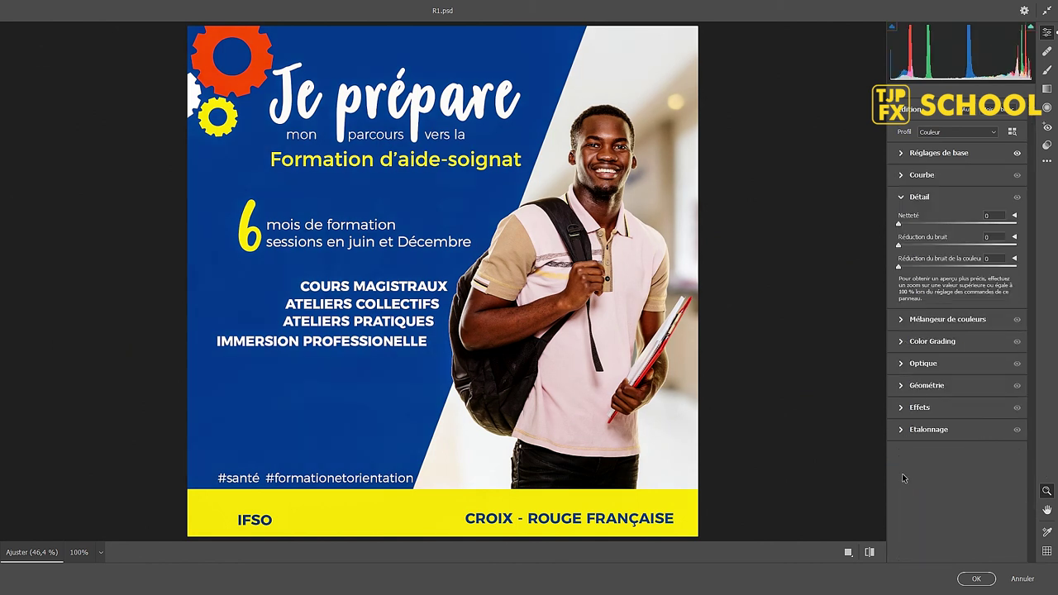
mouse_move(900, 246)
left_mouse_down()
mouse_move(928, 245)
mouse_move(924, 225)
left_mouse_up()
left_click(902, 224)
Step: Check the zoomed preview and apply the Camera Raw changes to Calque 4
scroll(678, 191, "up", 4)
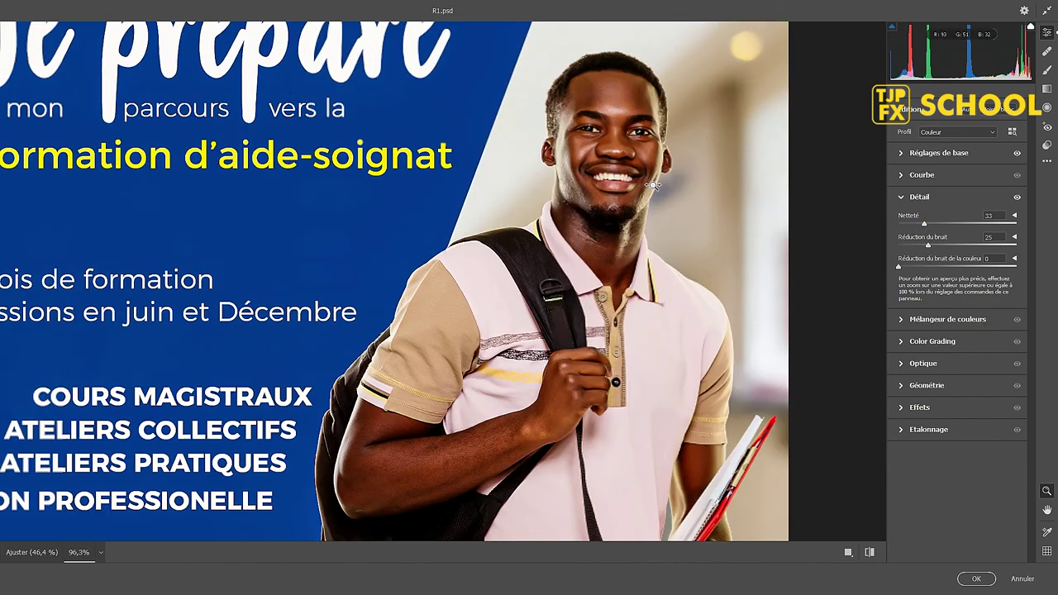
scroll(677, 192, "down", 1)
scroll(661, 192, "down", 1)
scroll(645, 193, "down", 1)
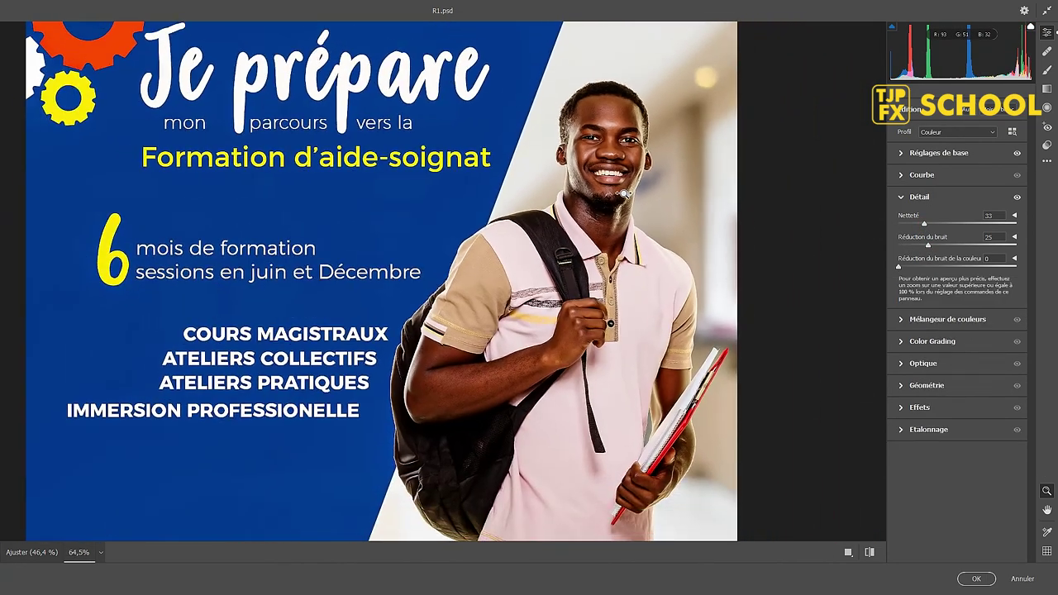
scroll(628, 193, "down", 1)
scroll(611, 195, "down", 1)
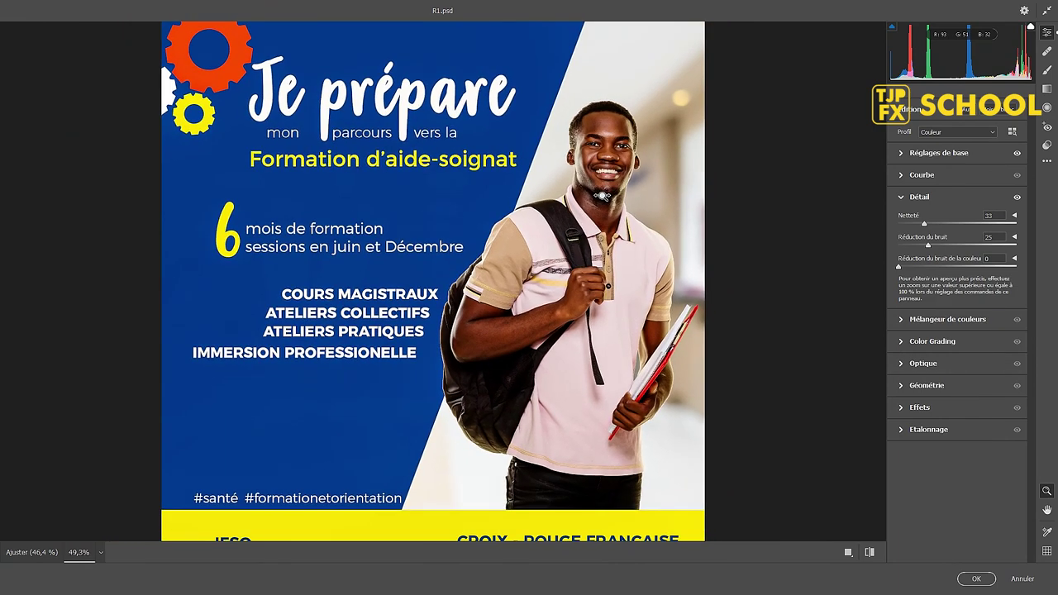
scroll(602, 195, "down", 1)
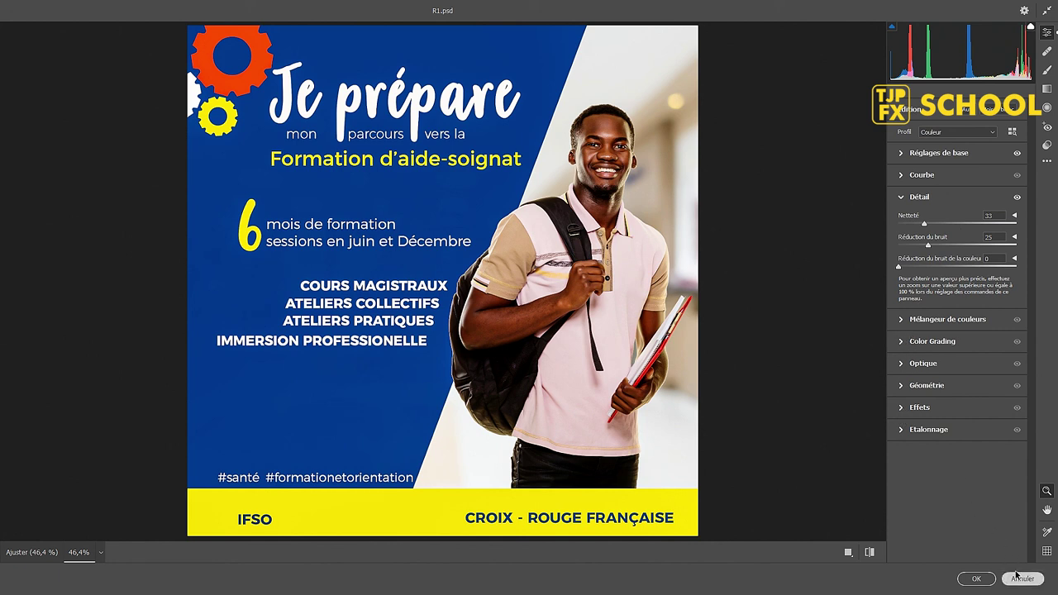
left_click(976, 578)
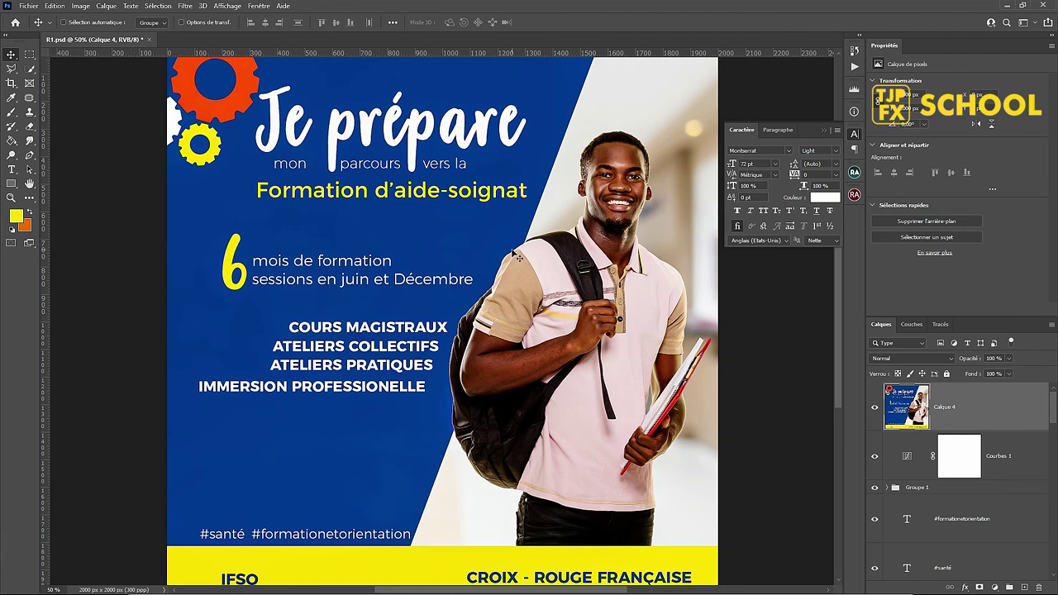
Step: Zoom out slightly and save the sharpened poster with Ctrl+S
scroll(516, 257, "down", 1)
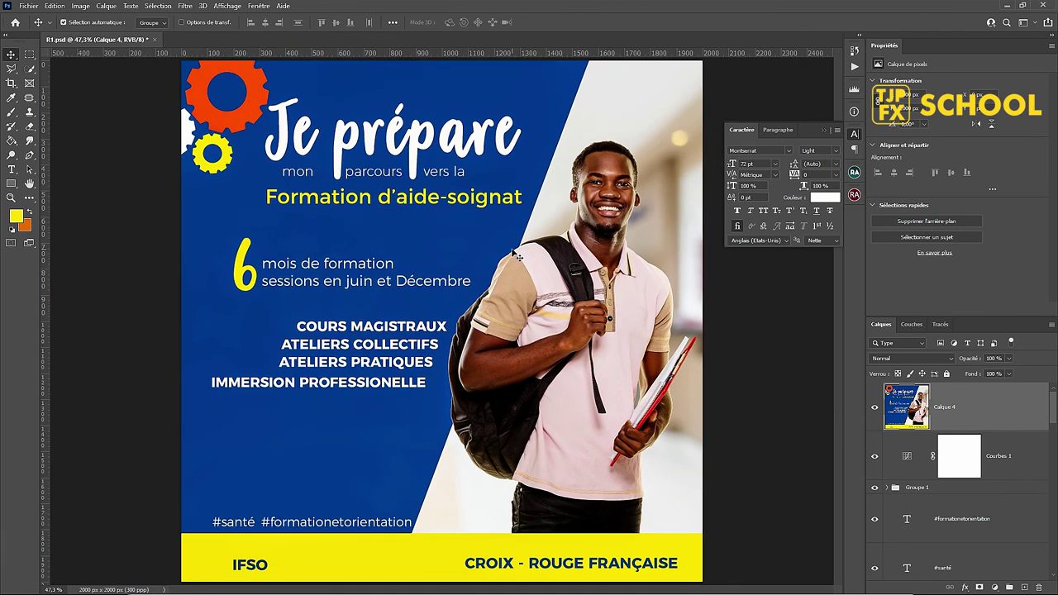
key("ctrl+s")
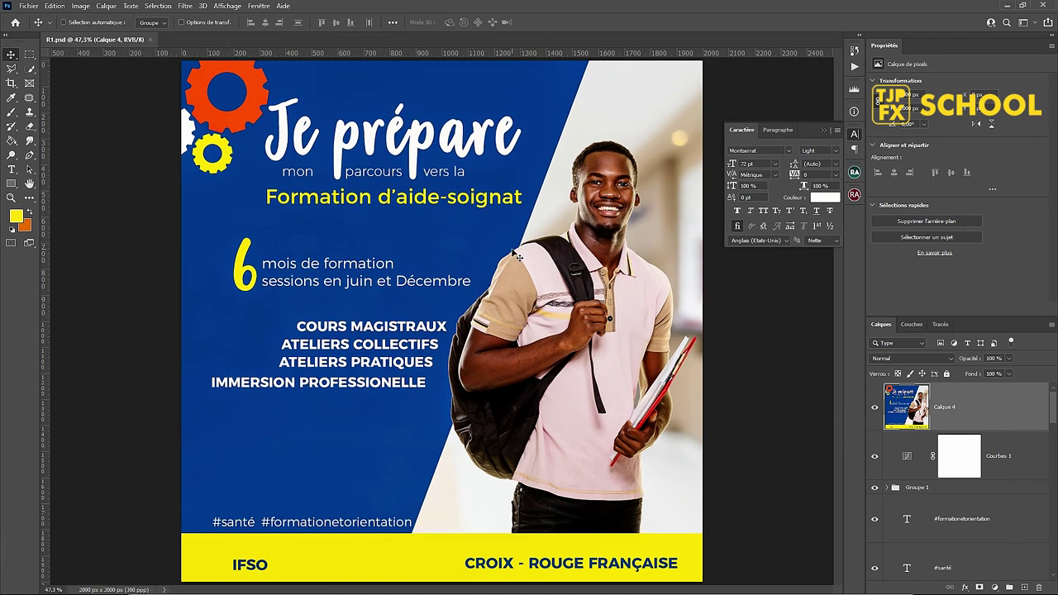